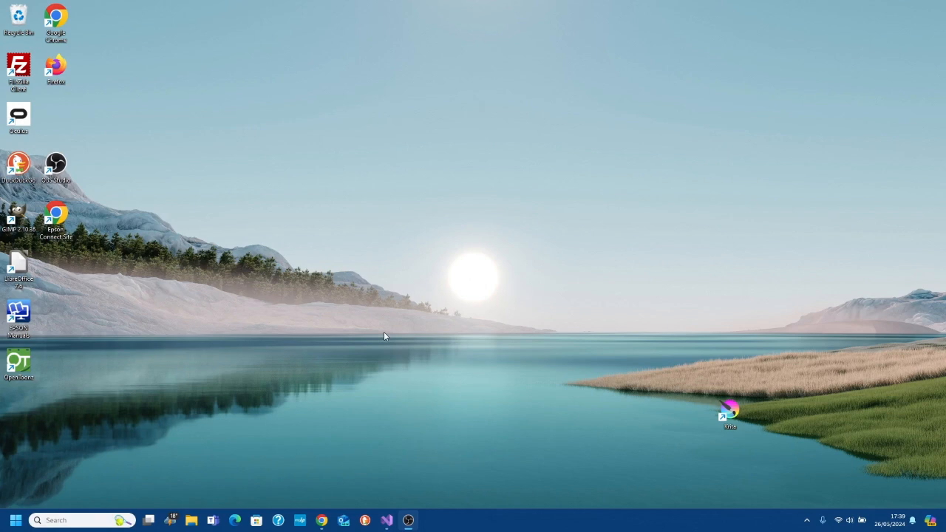
Step: Launch the SQL Server 2022 Installation Center from the installed Microsoft SQL Server 2022 programs
mouse_move(324, 504)
left_click(15, 520)
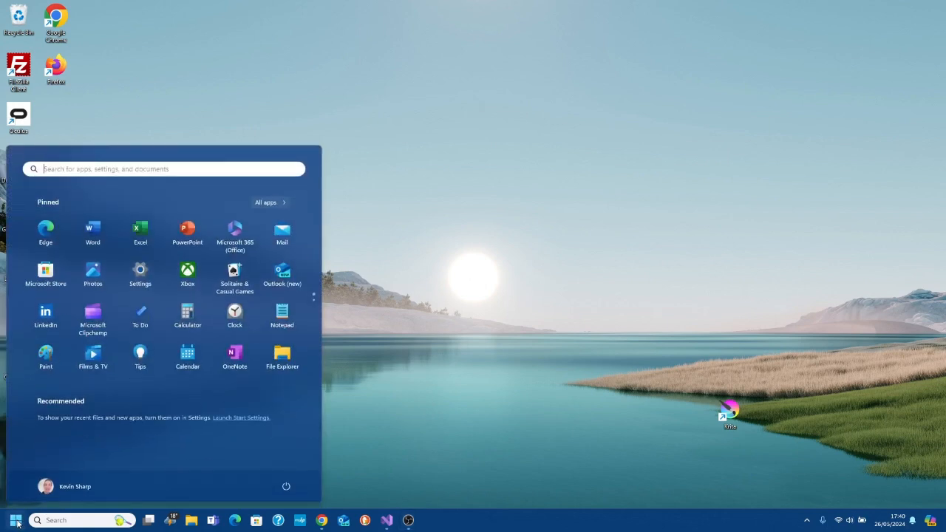
left_click(269, 202)
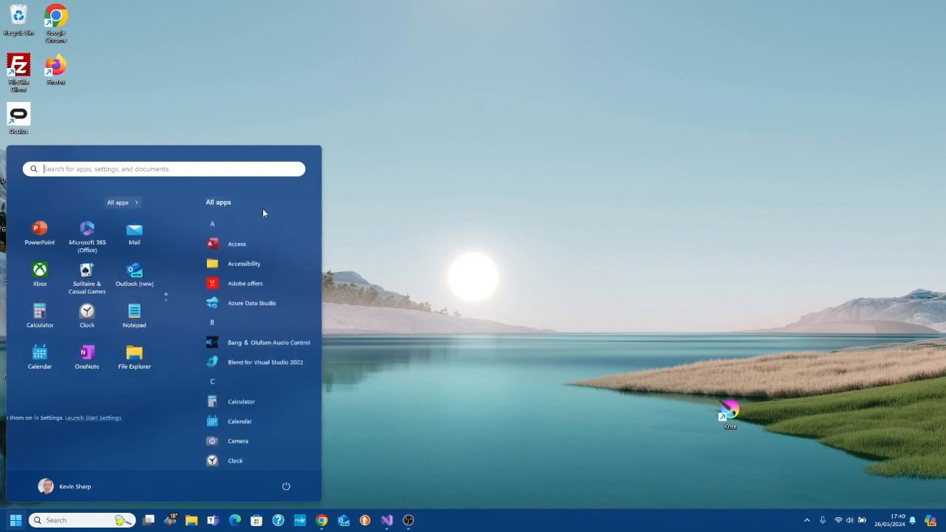
scroll(130, 257, "down", 10)
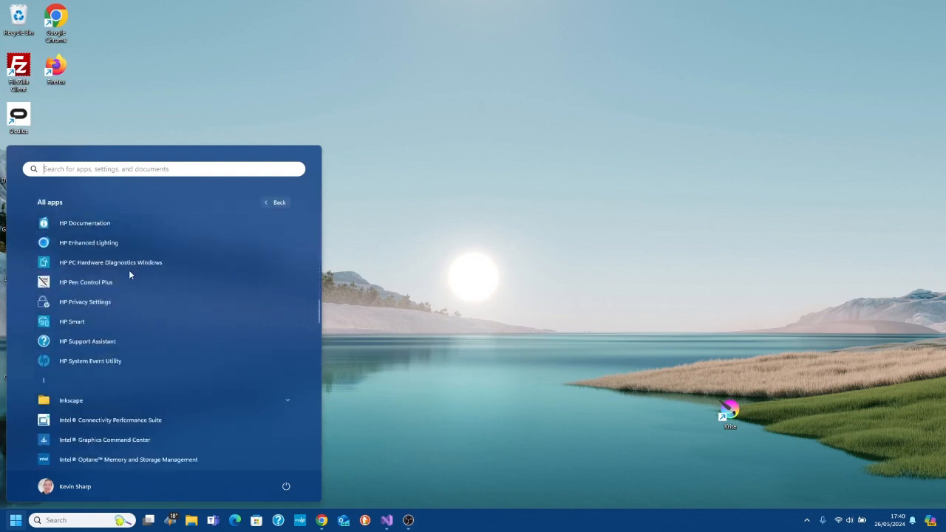
scroll(129, 274, "down", 5)
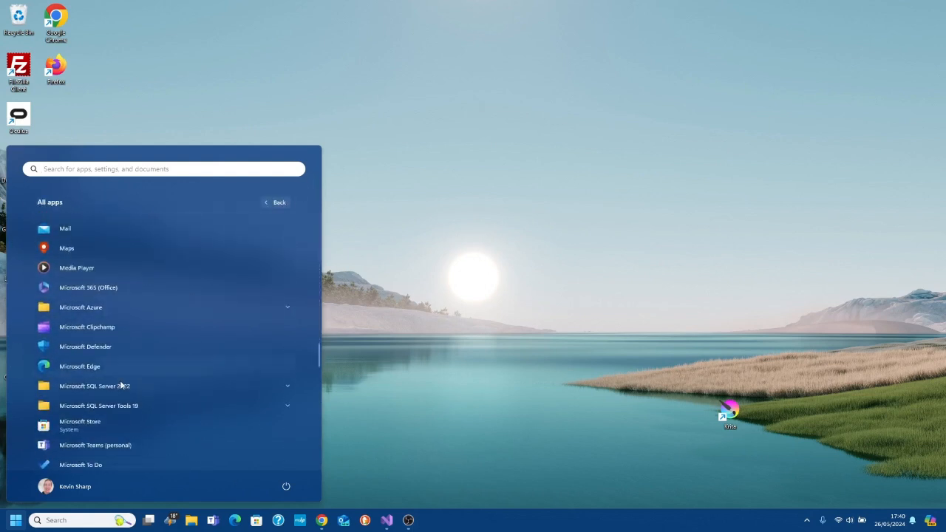
left_click(120, 389)
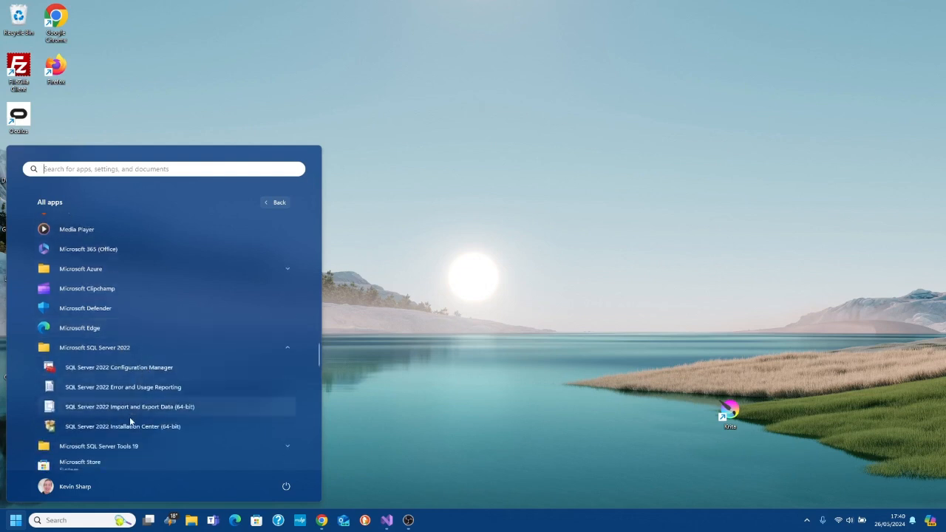
left_click(99, 428)
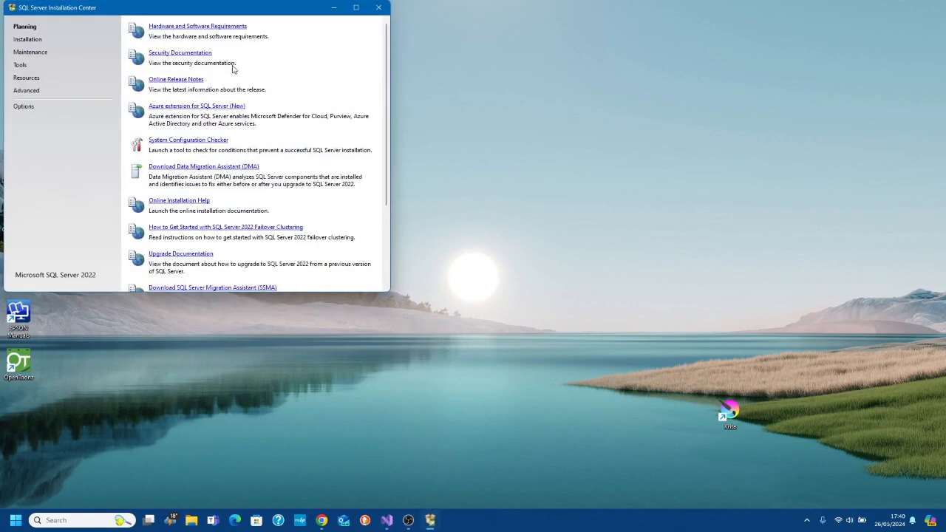
Step: Start the standalone installation or add-features wizard, using the Developer_ENU folder in C:\SQL2022 as installation media
left_click(35, 42)
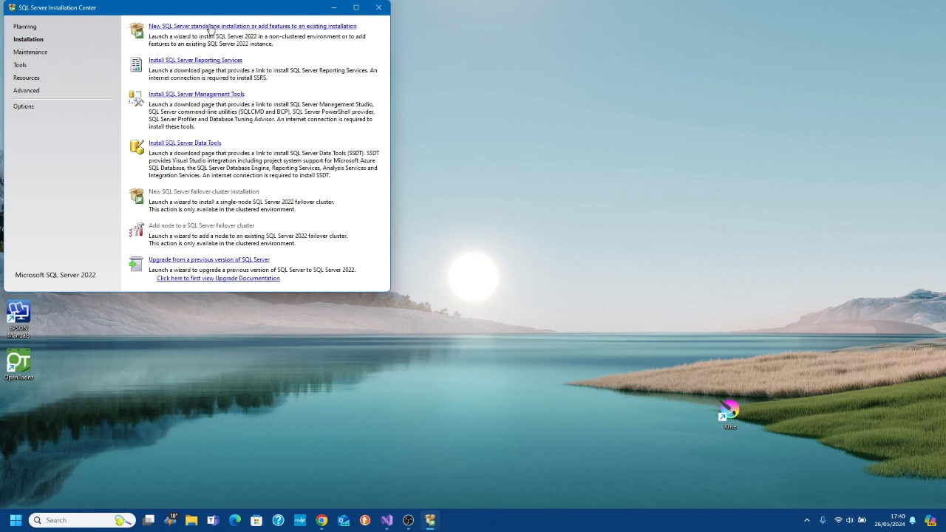
left_click(263, 31)
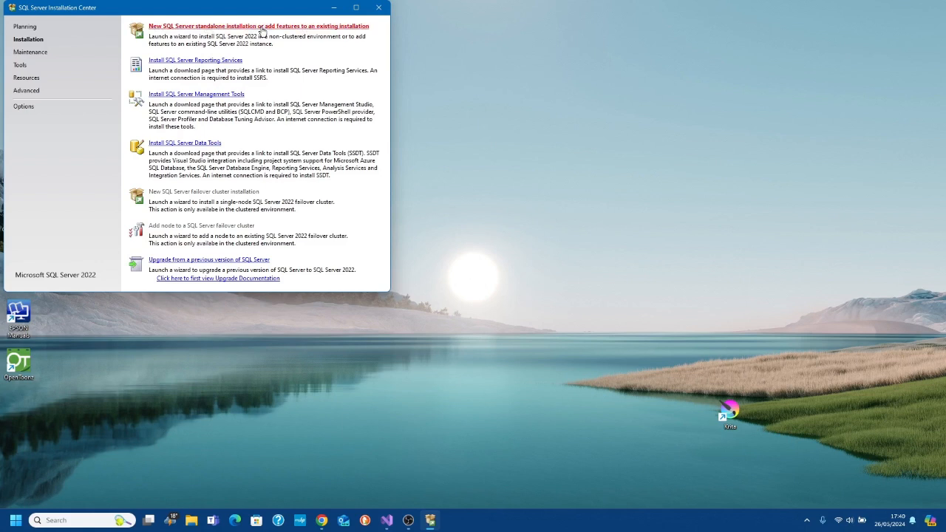
scroll(538, 288, "down", 1)
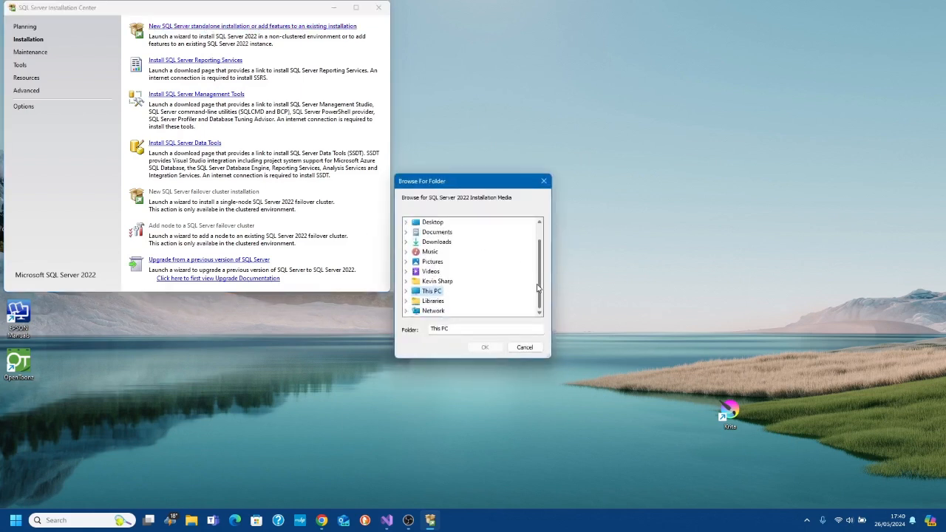
left_click(406, 292)
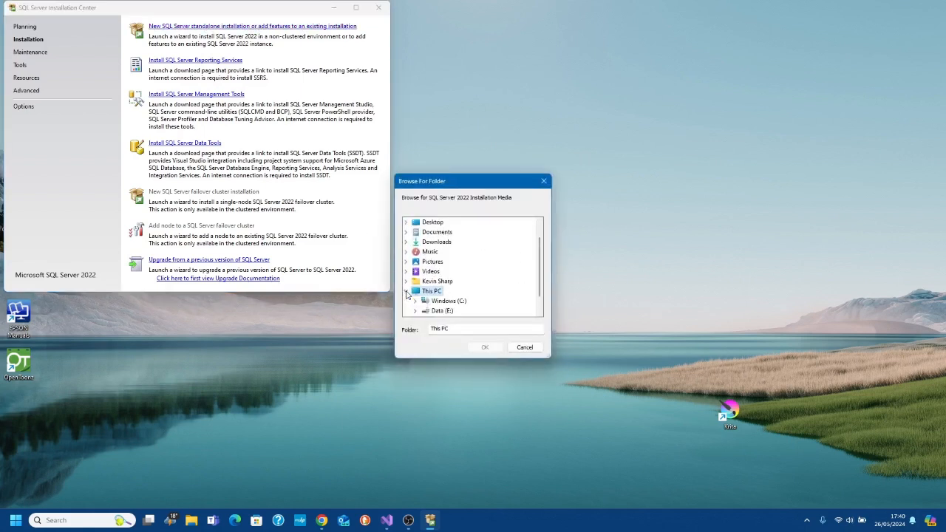
scroll(406, 294, "down", 1)
left_click(416, 282)
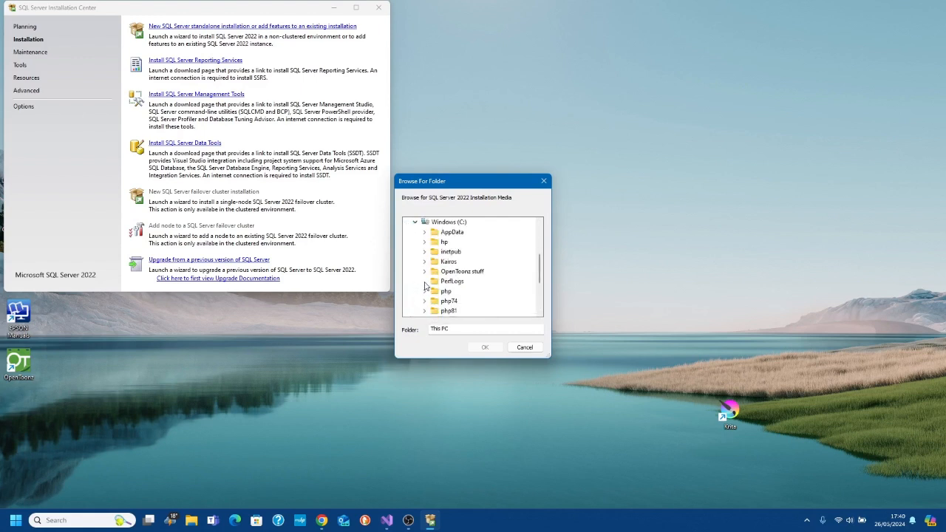
scroll(425, 287, "down", 3)
left_click(424, 251)
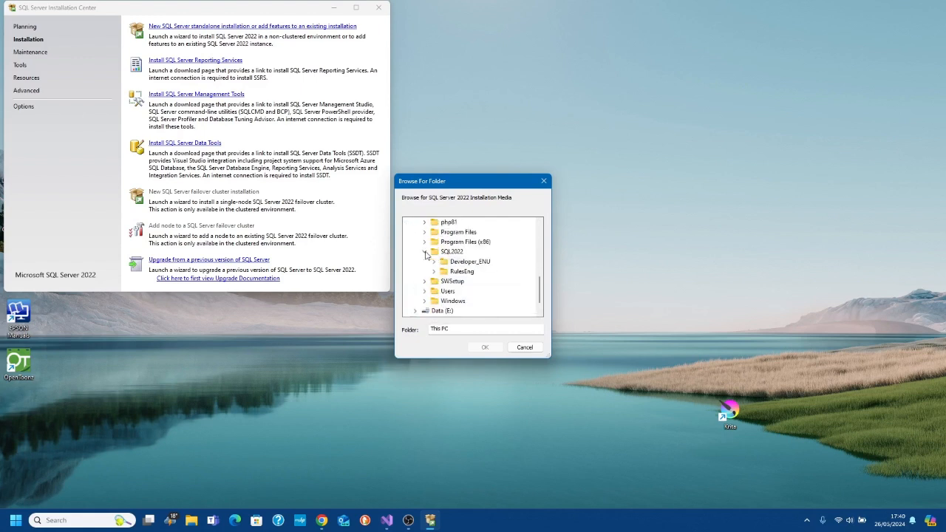
double_click(466, 263)
left_click(485, 348)
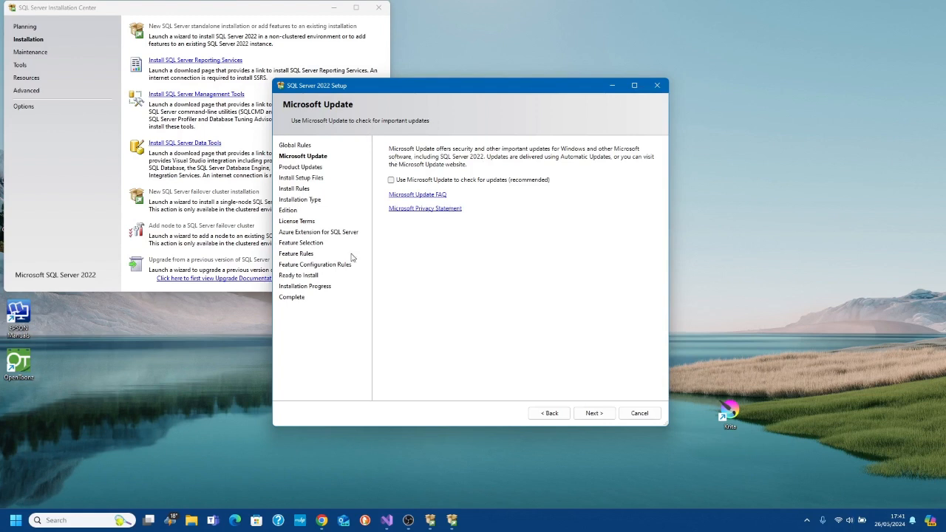
Step: Proceed through setup without Microsoft Update checks and choose to add features to the existing instance MSSQLSERVER1
left_click(596, 416)
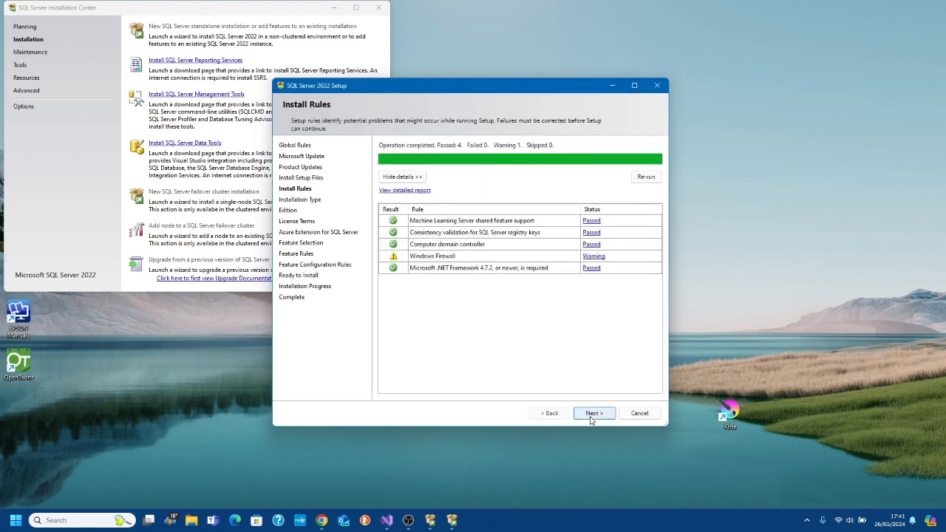
left_click(593, 415)
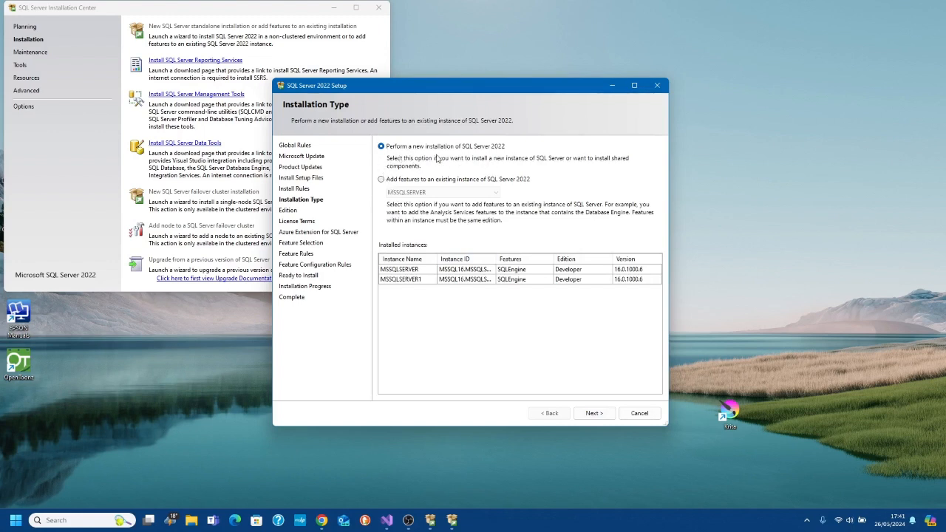
left_click(381, 181)
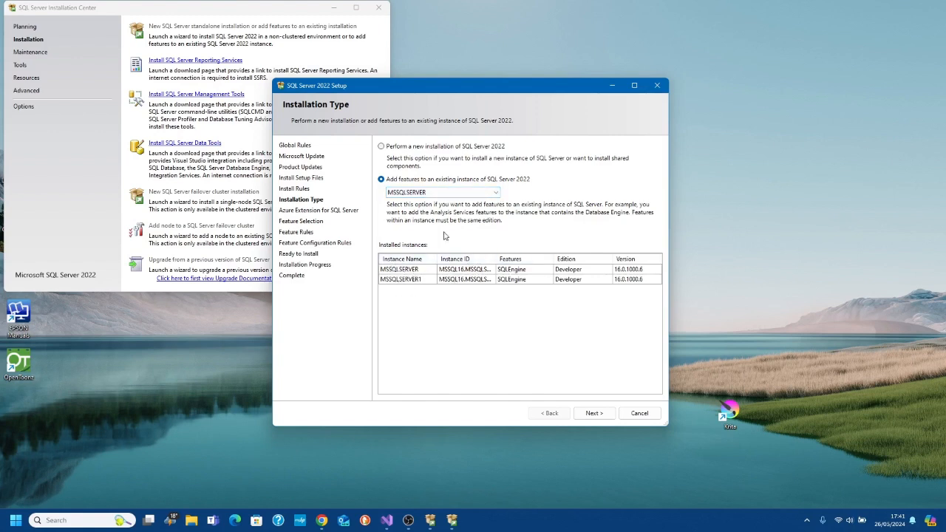
left_click(495, 192)
left_click(456, 210)
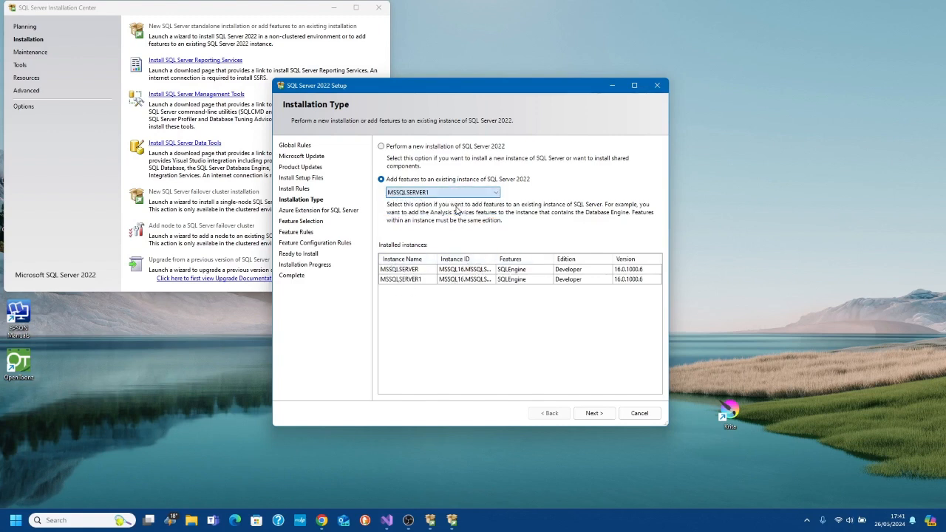
left_click(595, 414)
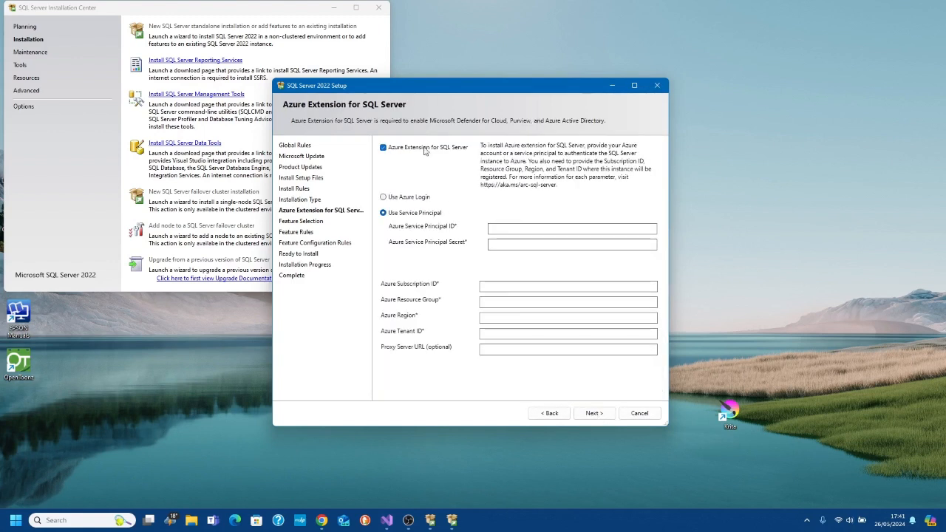
Step: Exclude the Azure Extension for SQL Server and select the Integration Services shared feature for installation
left_click(383, 147)
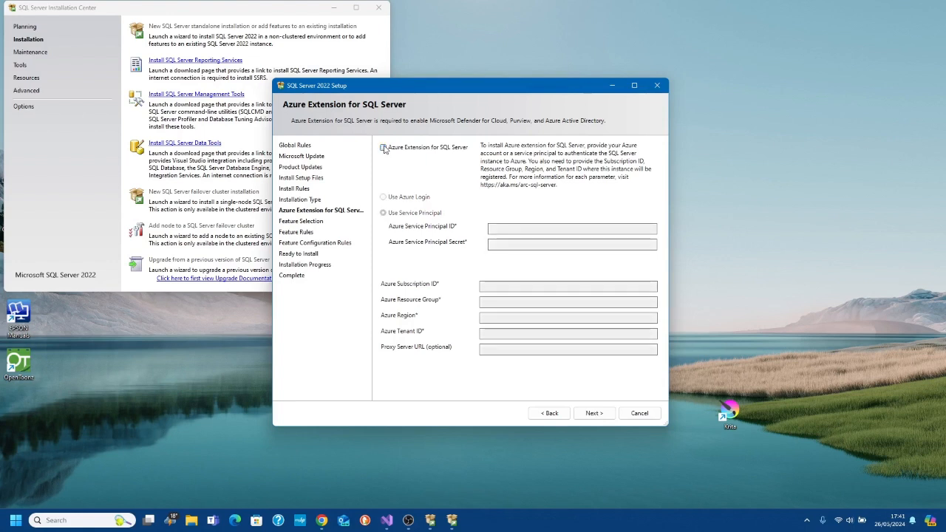
left_click(592, 413)
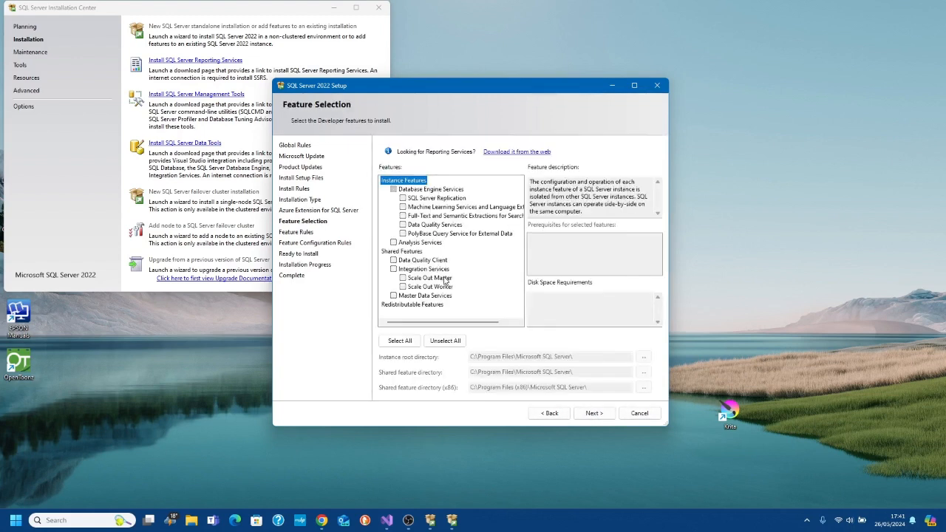
left_click(394, 269)
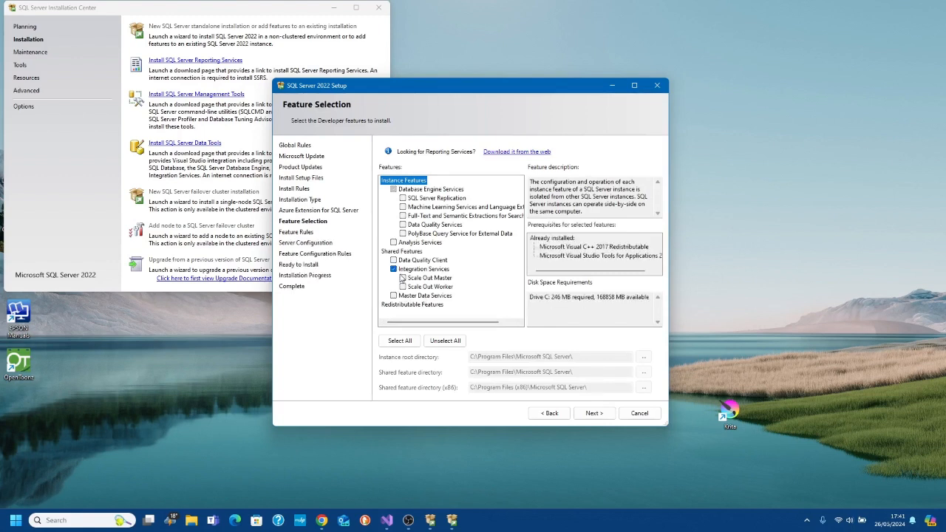
left_click(588, 413)
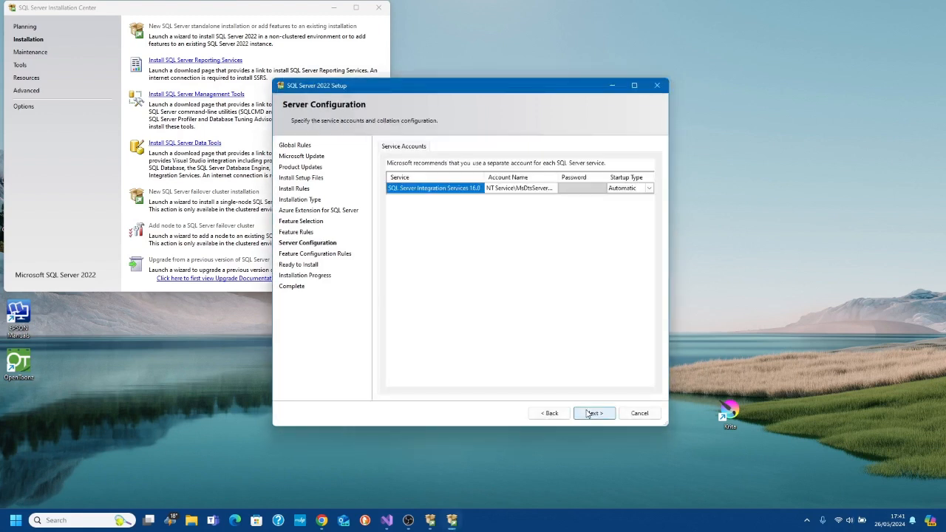
Step: Install Integration Services with the default service account and automatic startup, and close the setup wizard and Installation Center
left_click(588, 413)
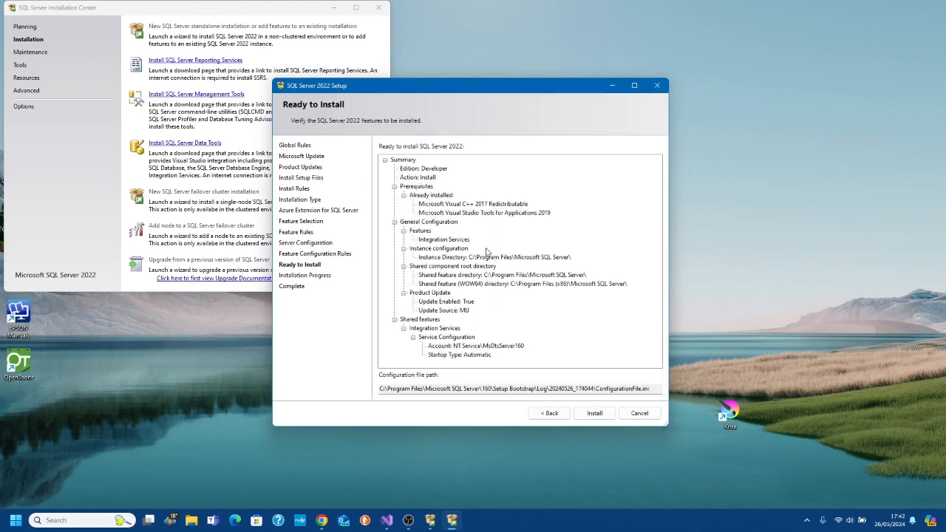
left_click(595, 413)
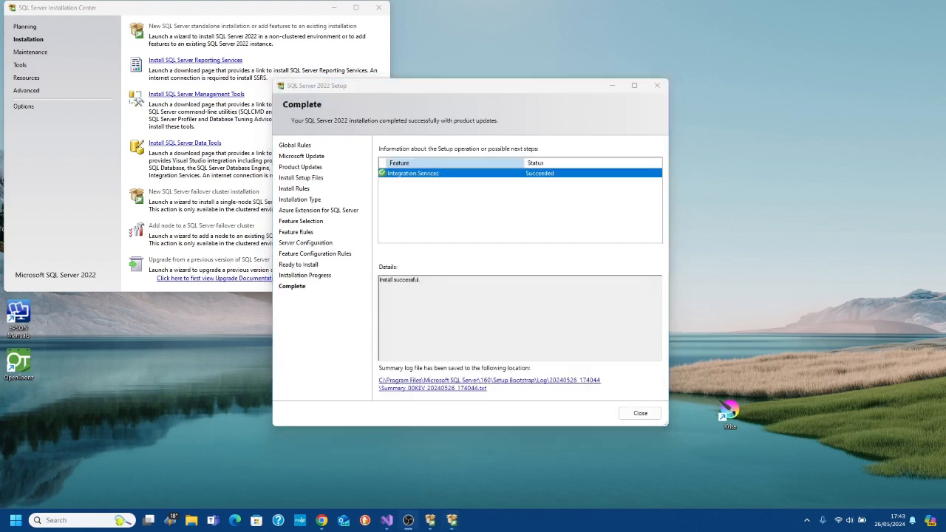
left_click(640, 414)
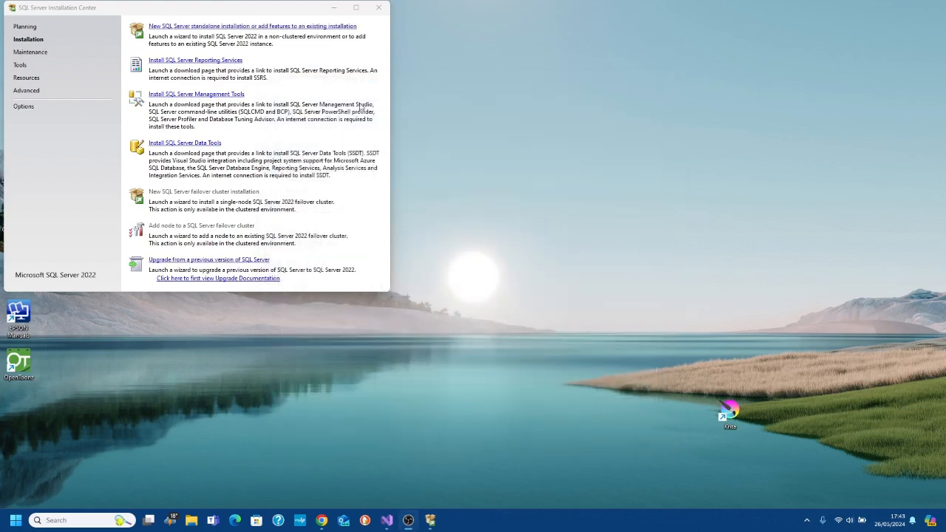
left_click(370, 11)
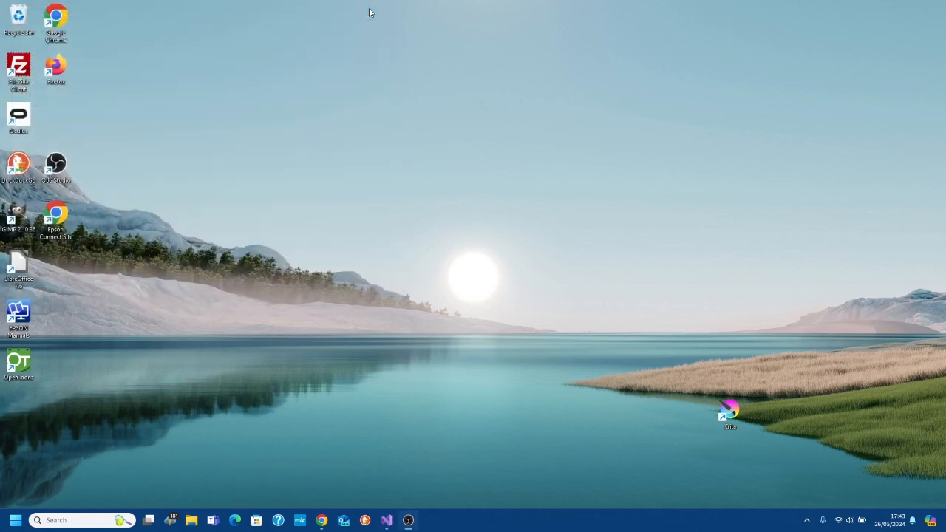
Step: Find and launch SQL Server Management Studio 19
left_click(16, 520)
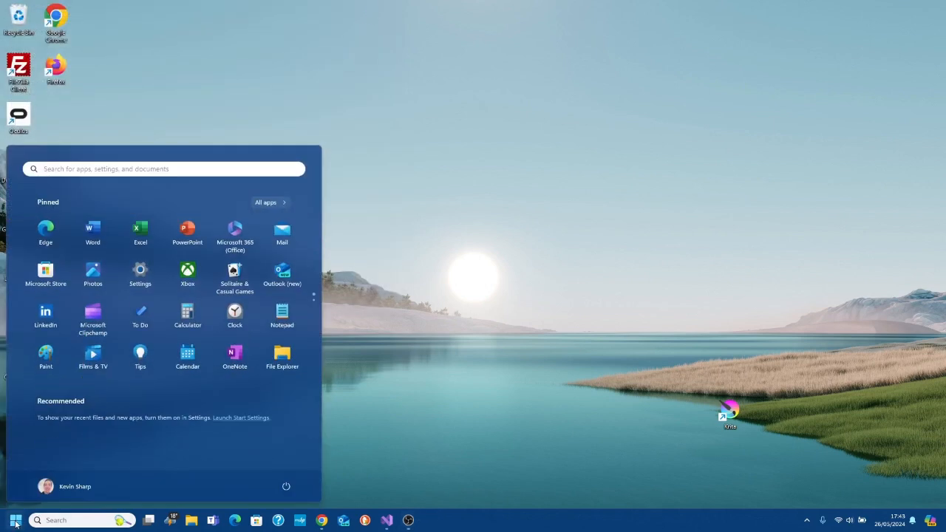
type("s")
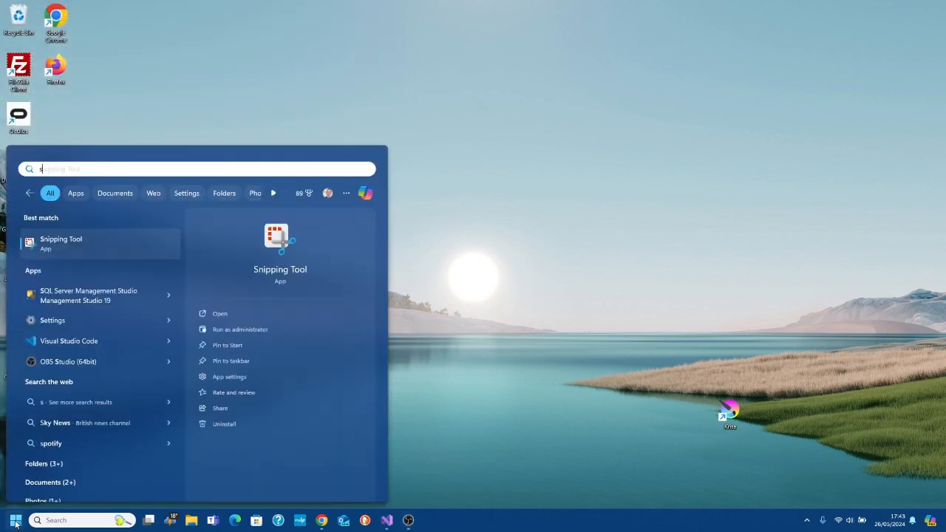
key("Down")
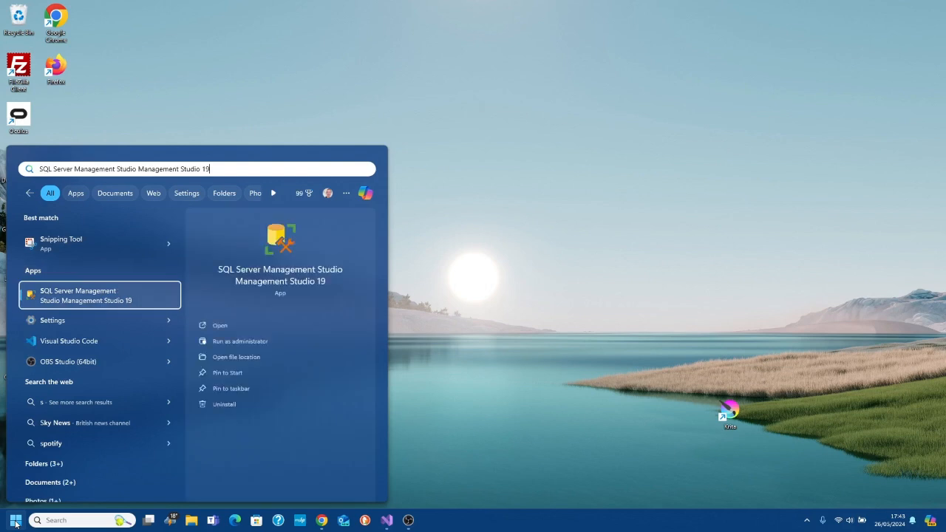
key("Return")
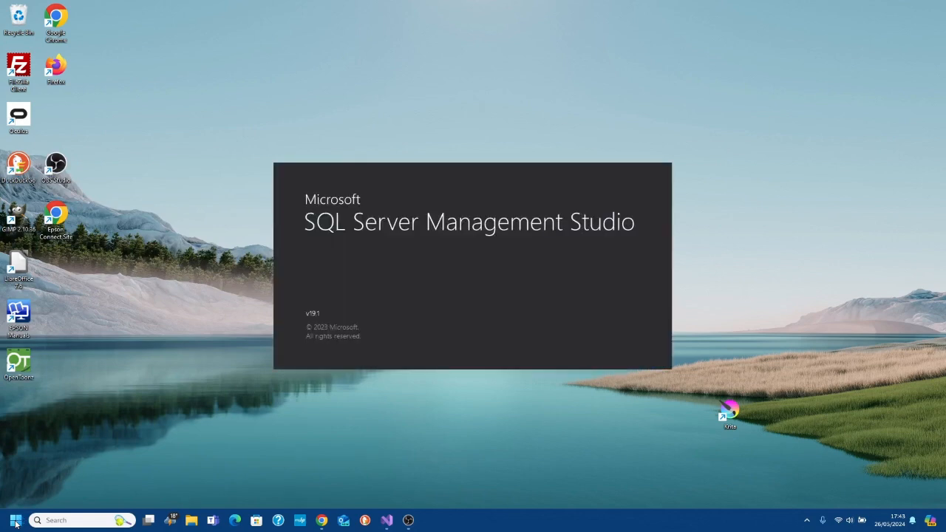
Step: Open a new Chrome window out of the way and connect Management Studio to the MSSQLSERVER1 database engine using Windows Authentication
right_click(320, 521)
left_click(301, 464)
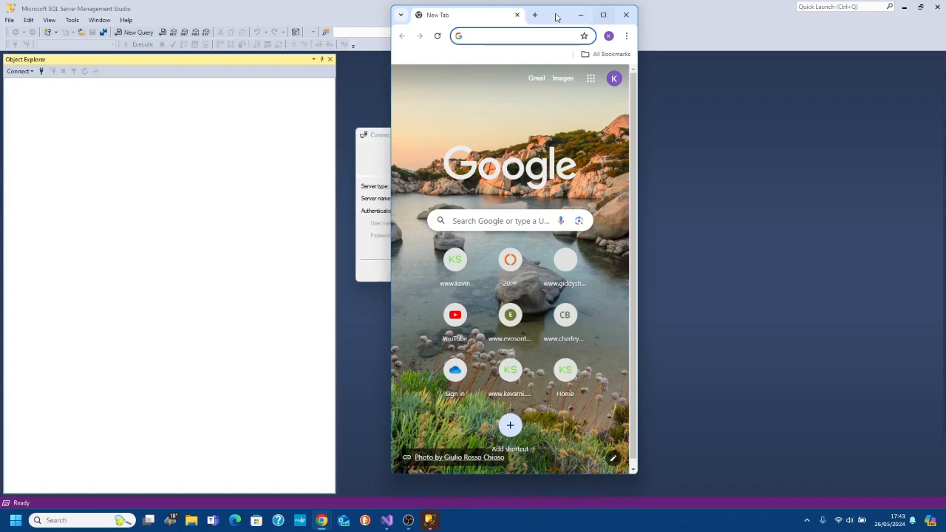
left_click_drag(558, 18, 945, 82)
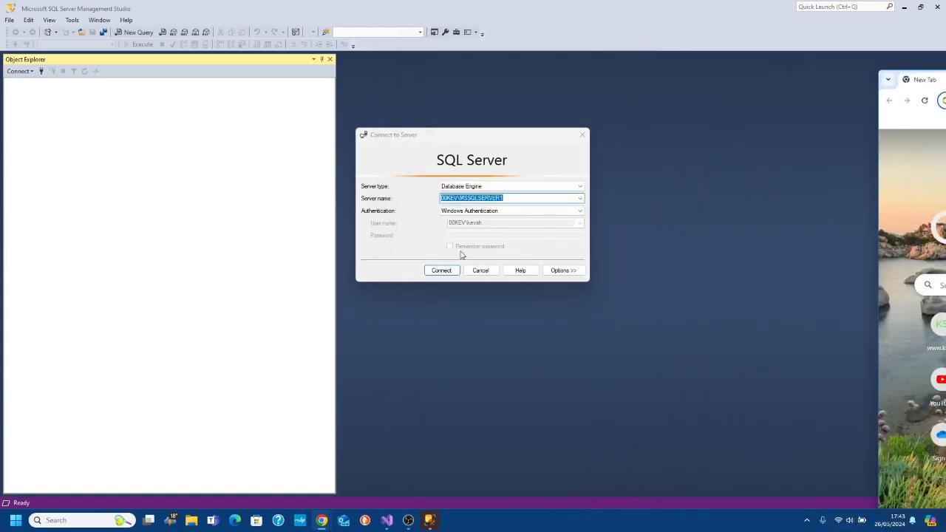
left_click(441, 270)
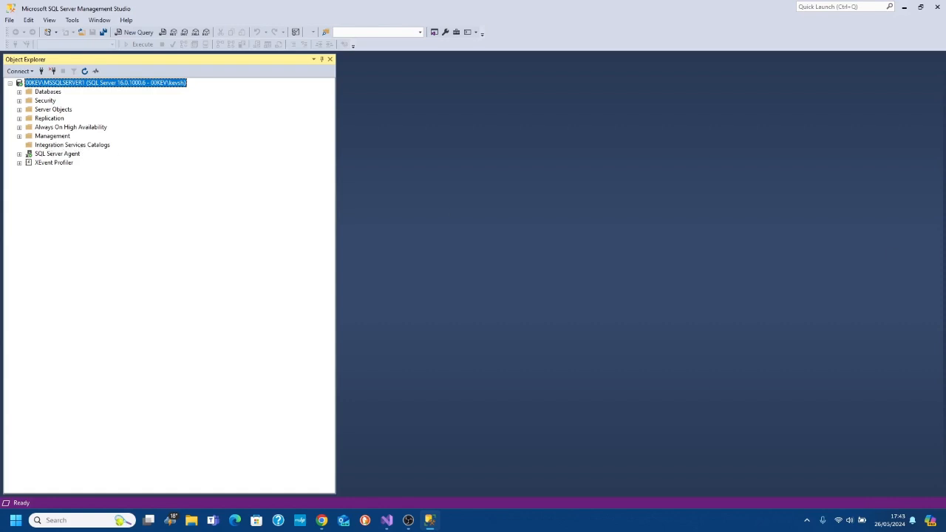
Step: Bring the new Chrome window into view and search the web for "random password generator"
left_click_drag(945, 97, 649, 90)
mouse_move(694, 82)
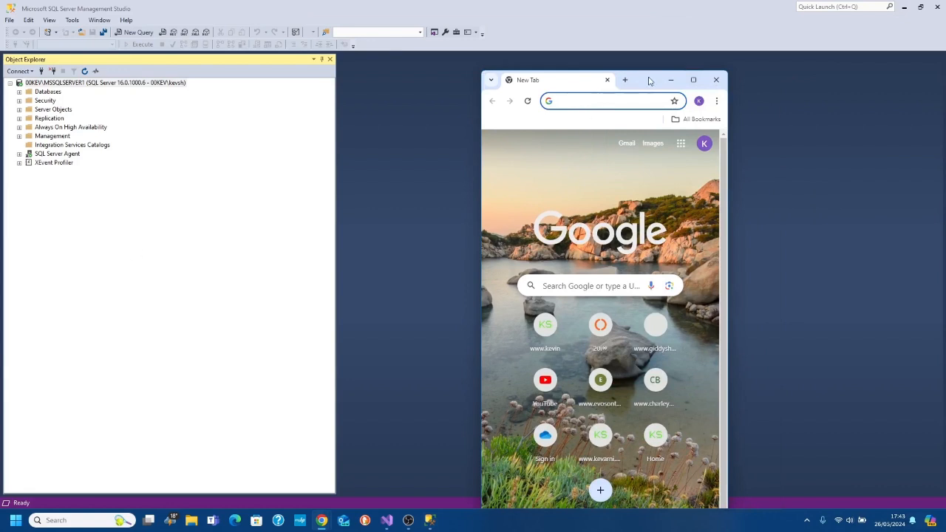
left_click(633, 100)
type("ra")
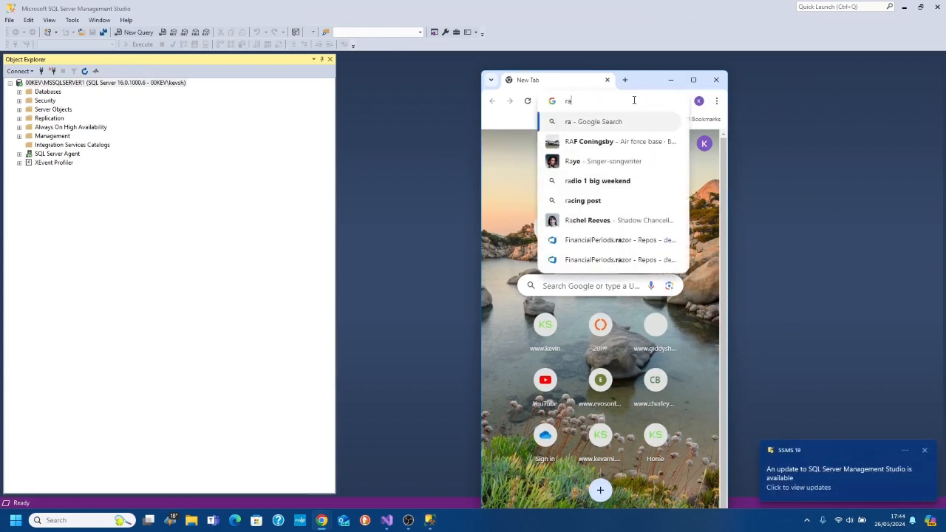
type("ndom pa")
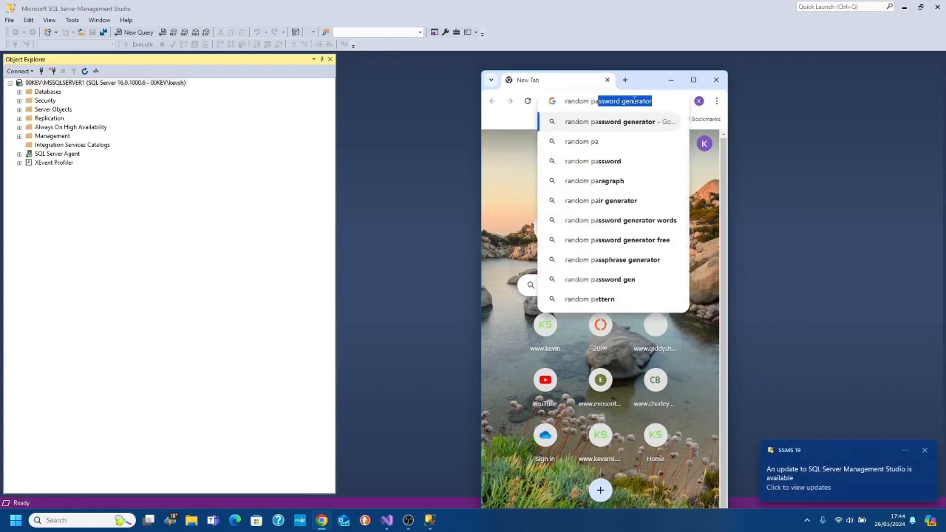
key("Return")
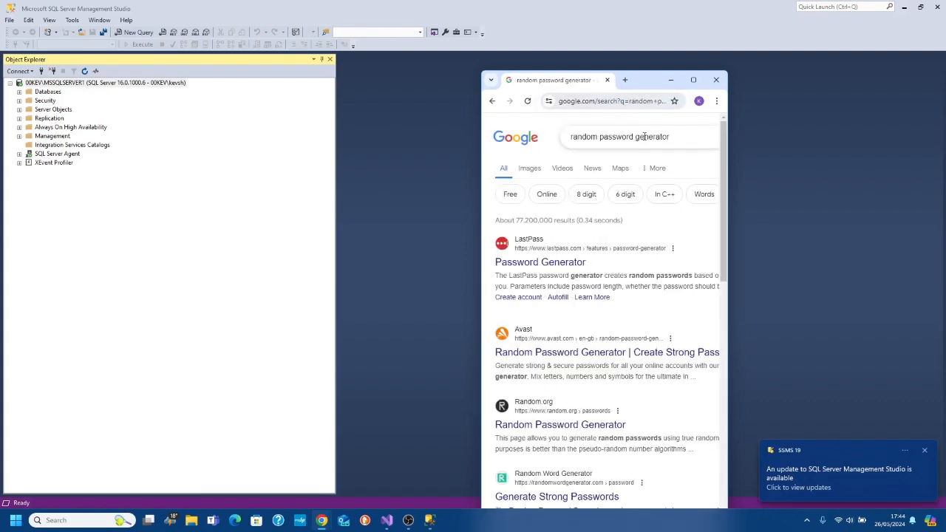
Step: Maximize the browser window and open the Random.org Random Password Generator from the search results
left_click(694, 80)
scroll(535, 260, "down", 6)
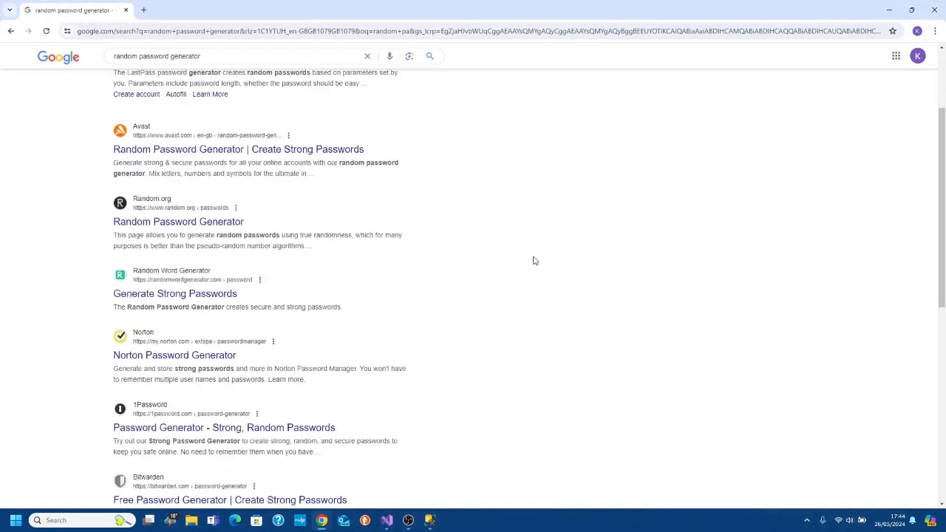
scroll(535, 264, "up", 6)
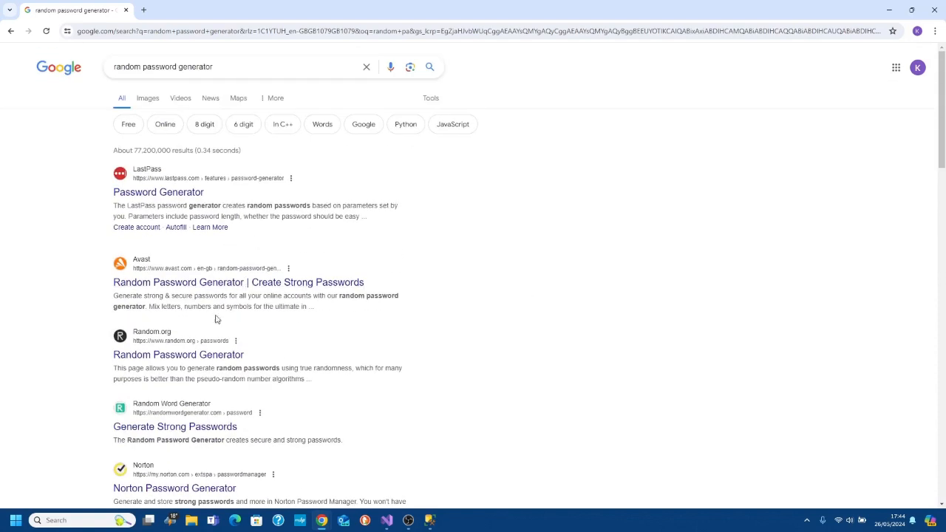
left_click(197, 357)
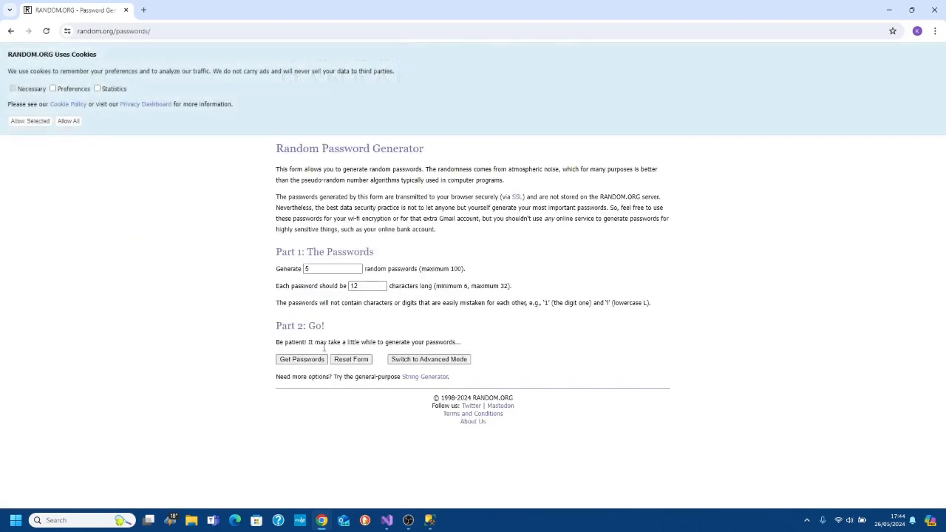
Step: Generate five random passwords with a length of 32 characters, copy the first one and minimize the browser
left_click(309, 360)
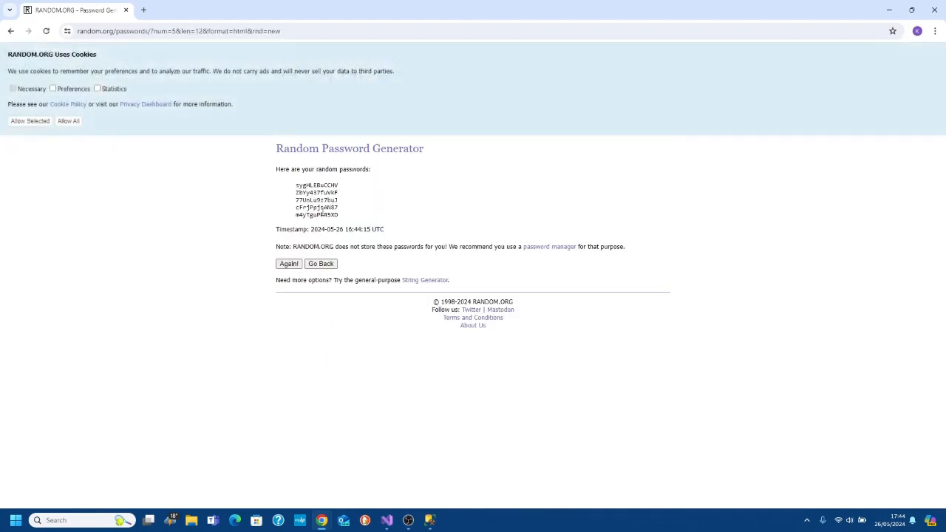
left_click(321, 264)
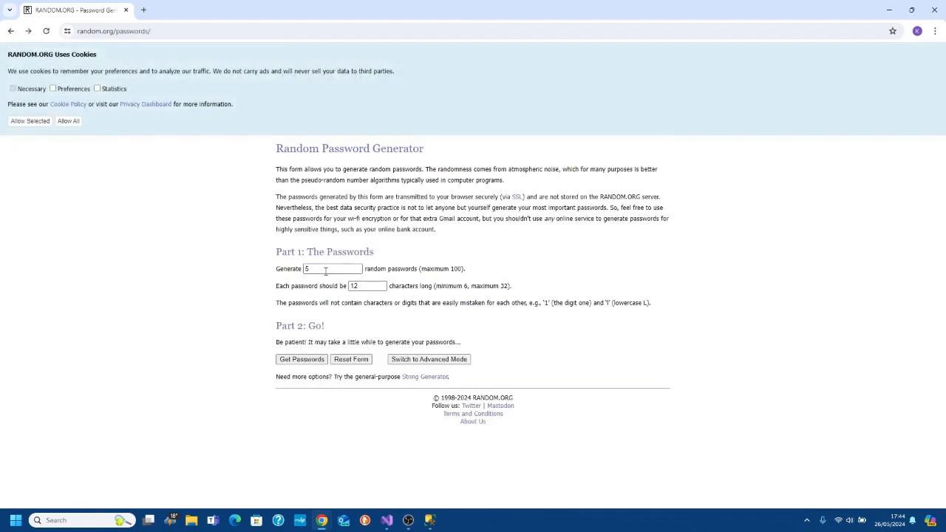
left_click_drag(357, 285, 314, 285)
type("32")
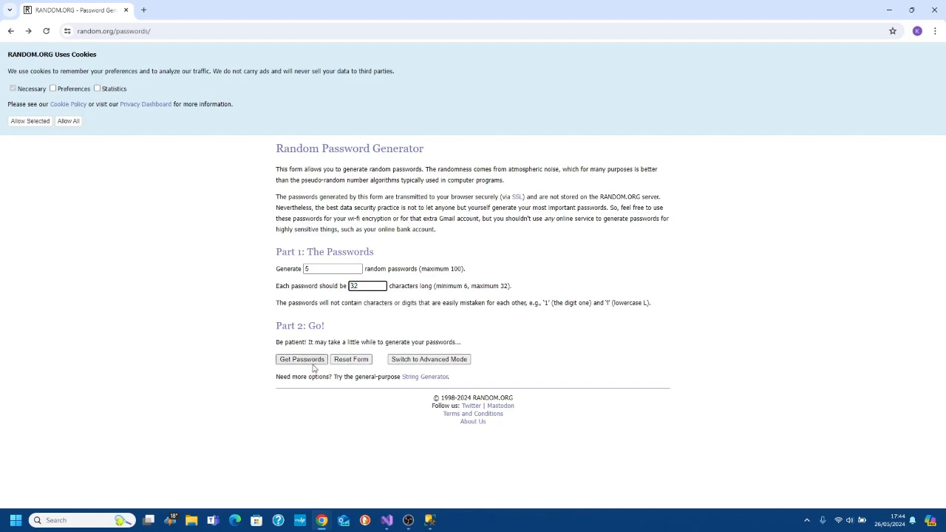
left_click(312, 361)
left_click_drag(418, 185, 292, 185)
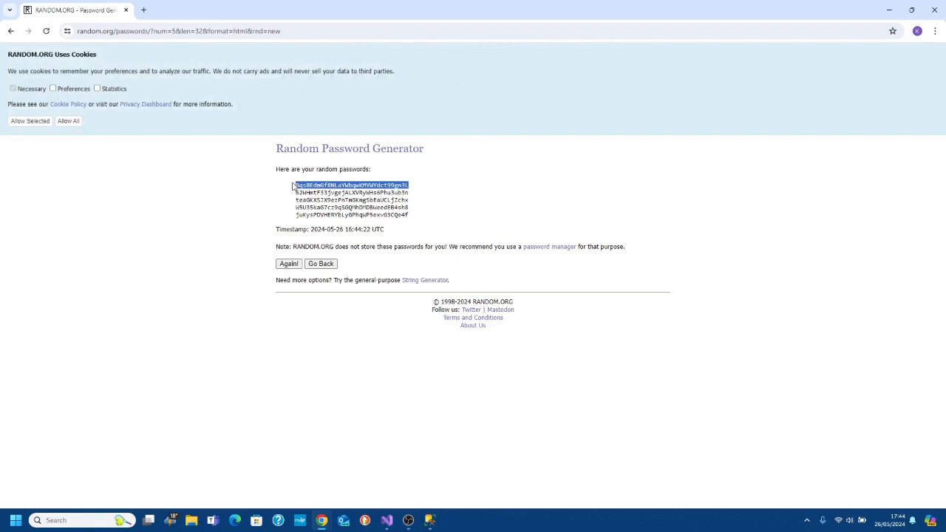
left_click(889, 9)
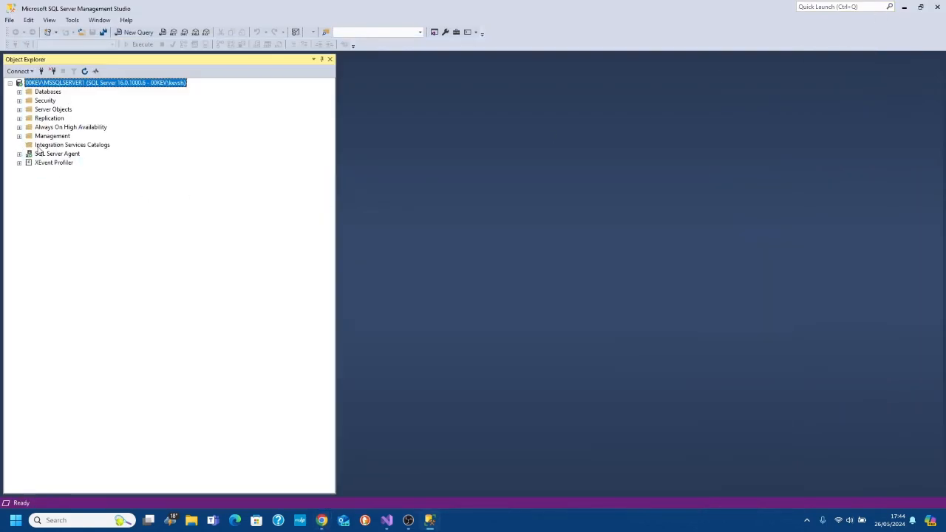
Step: Start creating a catalog under Integration Services Catalogs on MSSQLSERVER1 and enable CLR integration
left_click(37, 147)
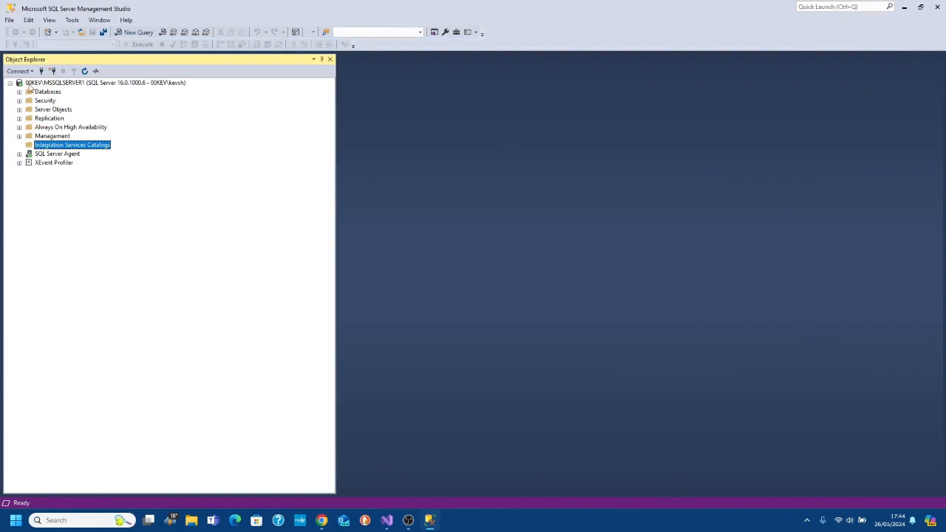
right_click(72, 148)
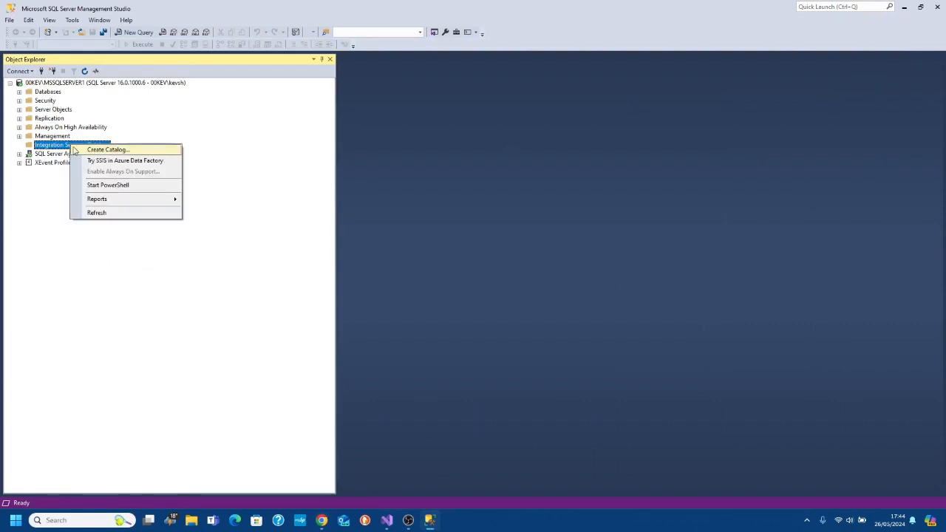
left_click(76, 150)
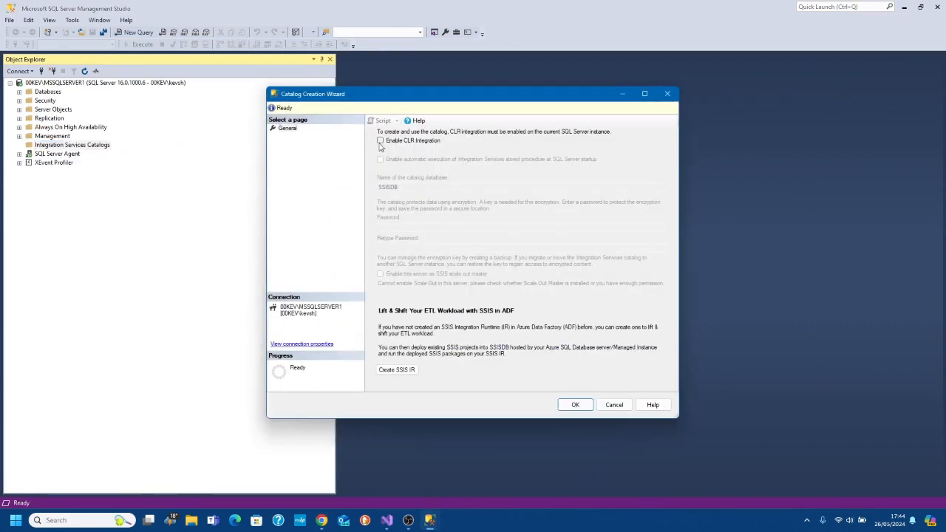
left_click(381, 142)
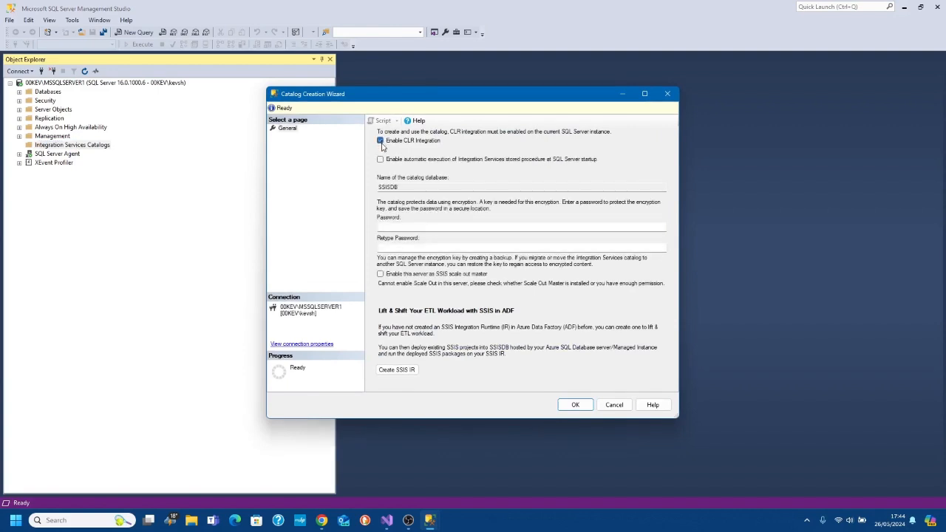
Step: Paste the generated password into both catalog password fields and create the SSISDB catalog
key("ctrl+v")
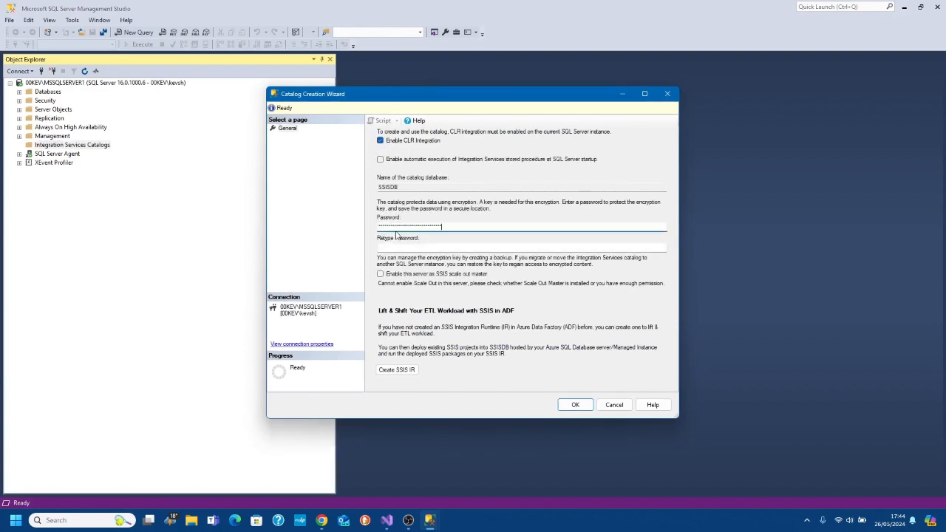
left_click(397, 248)
key("ctrl+v")
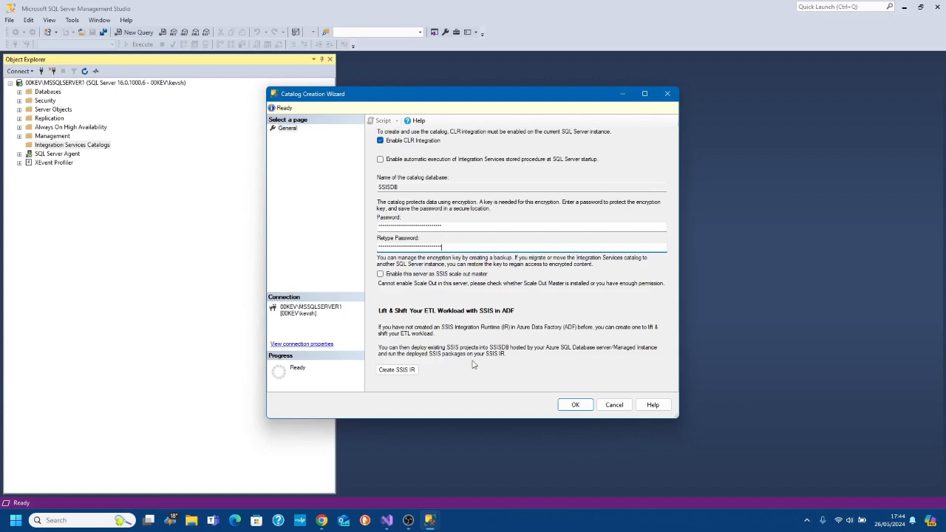
left_click(576, 405)
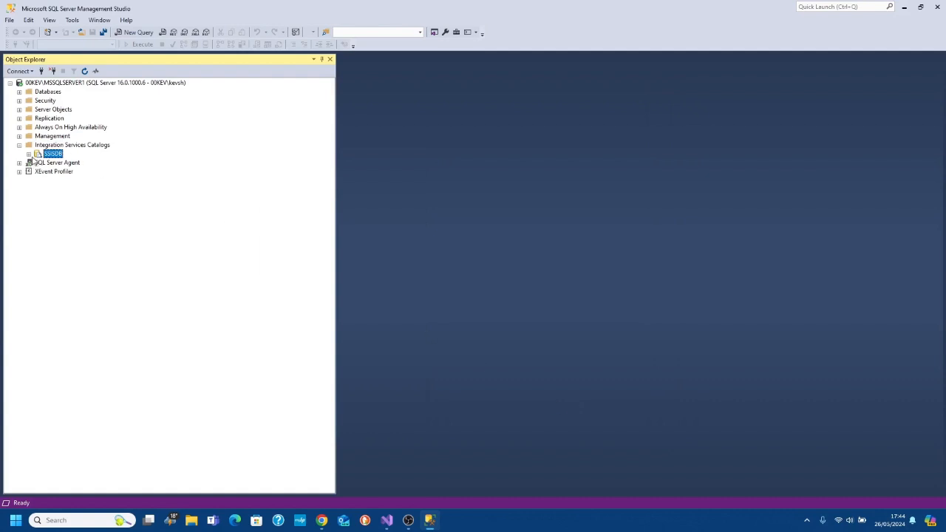
Step: Expand the SSISDB catalog and the SQL Server Agent jobs, and look over the options available for Jobs
left_click(29, 154)
left_click(19, 163)
left_click(28, 172)
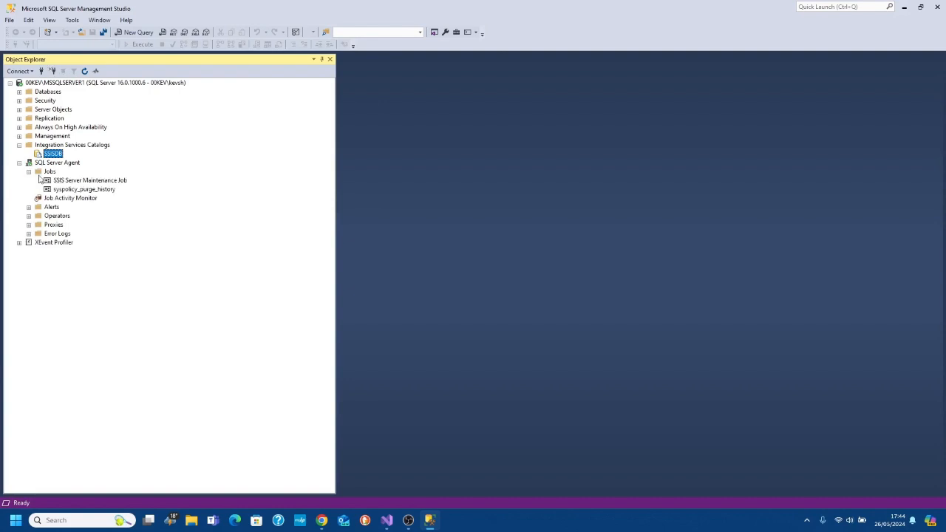
left_click(49, 172)
right_click(49, 172)
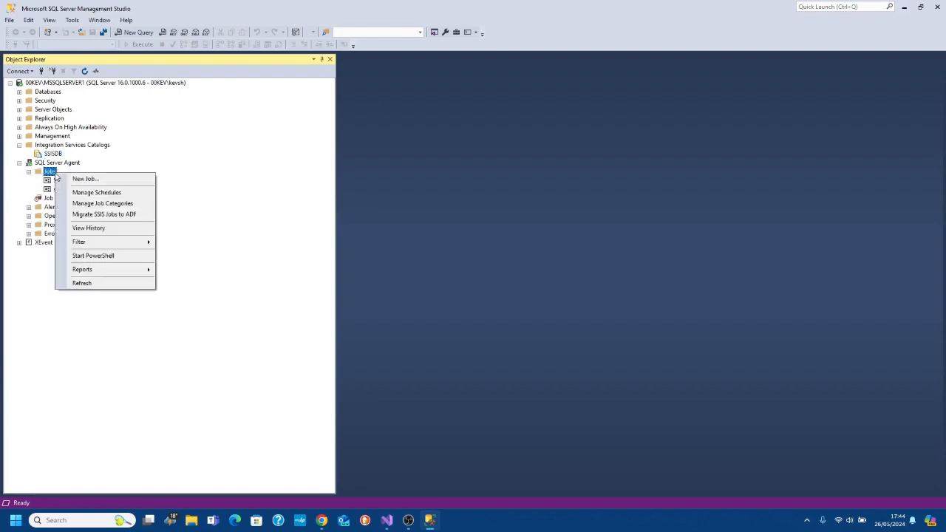
left_click(171, 132)
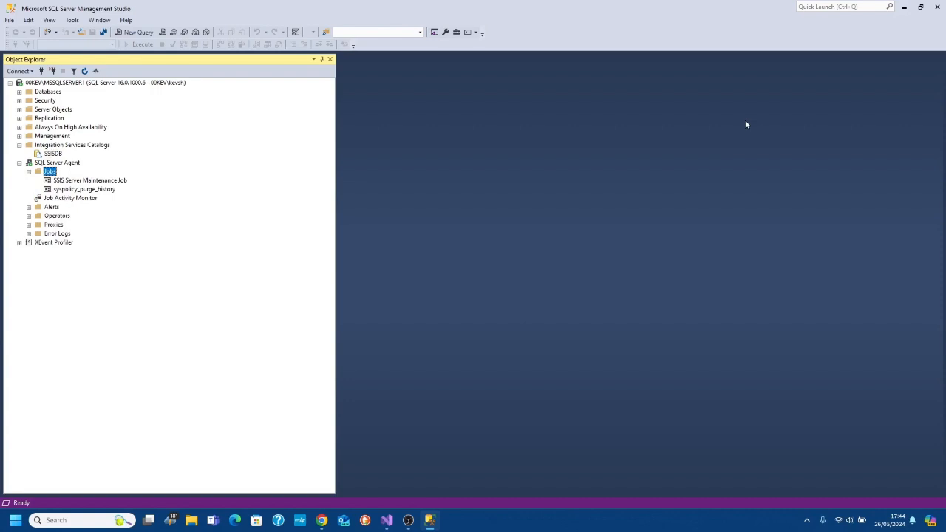
Step: Switch to Visual Studio to view the Cars solution, and return to SQL Server Management Studio
left_click(904, 9)
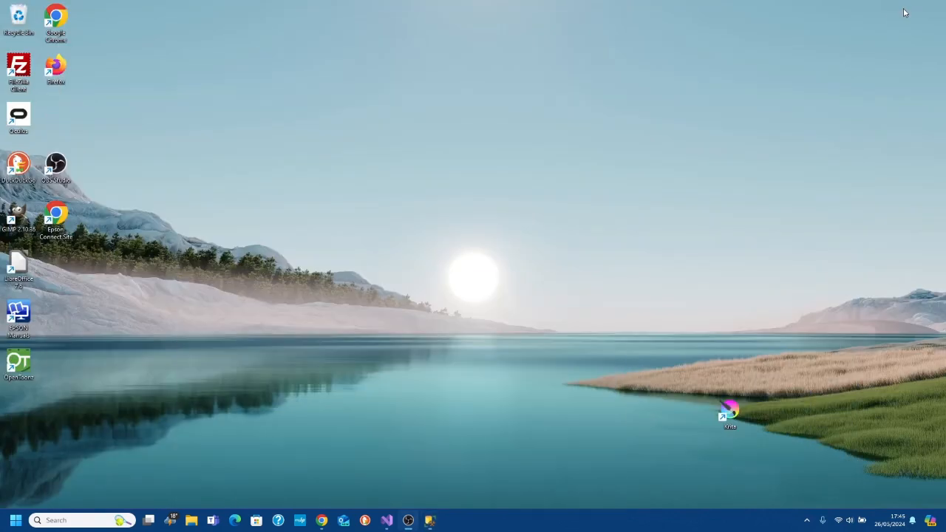
left_click(386, 519)
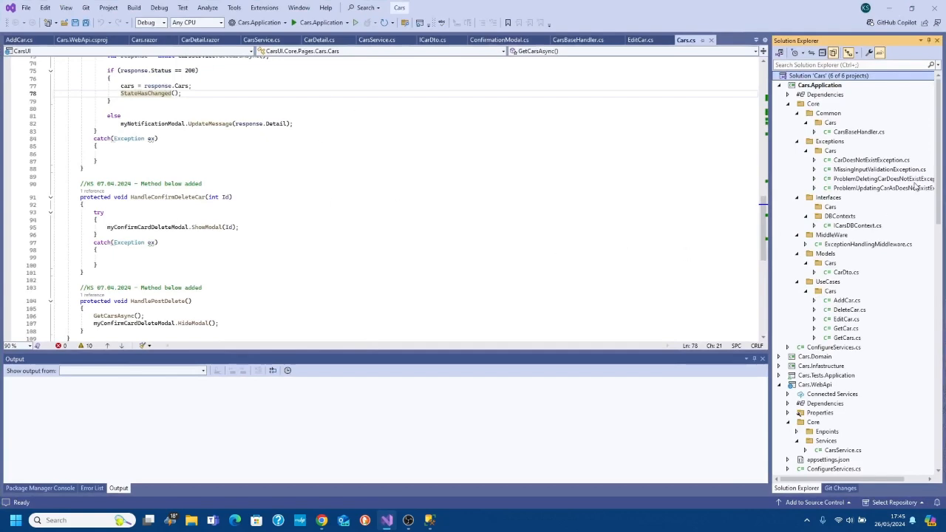
left_click_drag(938, 147, 921, 114)
left_click(430, 520)
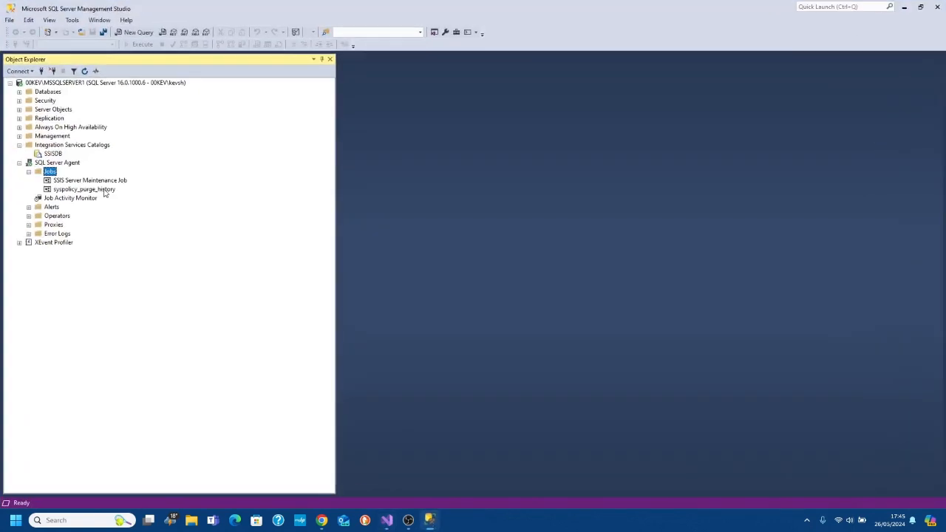
Step: Expand the tables of the CarsDB database and select the top 1000 rows of dbo.Cars
left_click(20, 91)
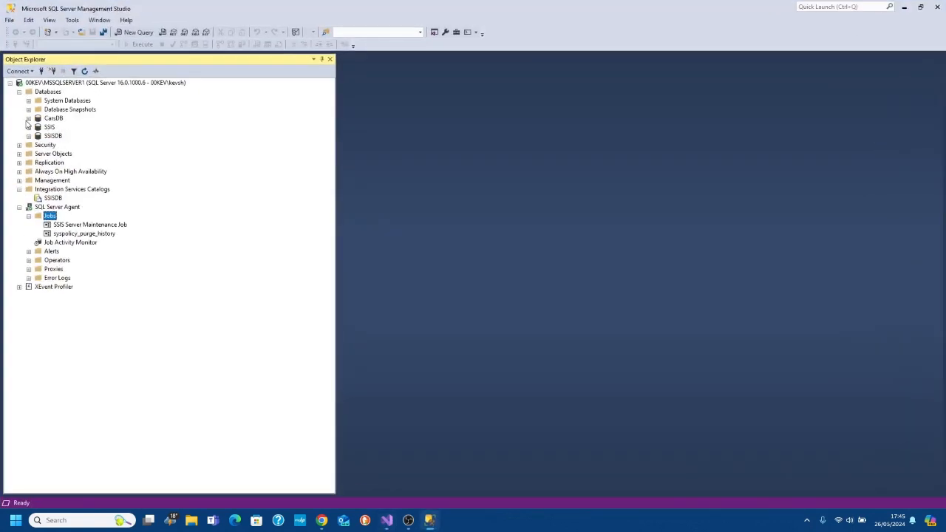
left_click(29, 118)
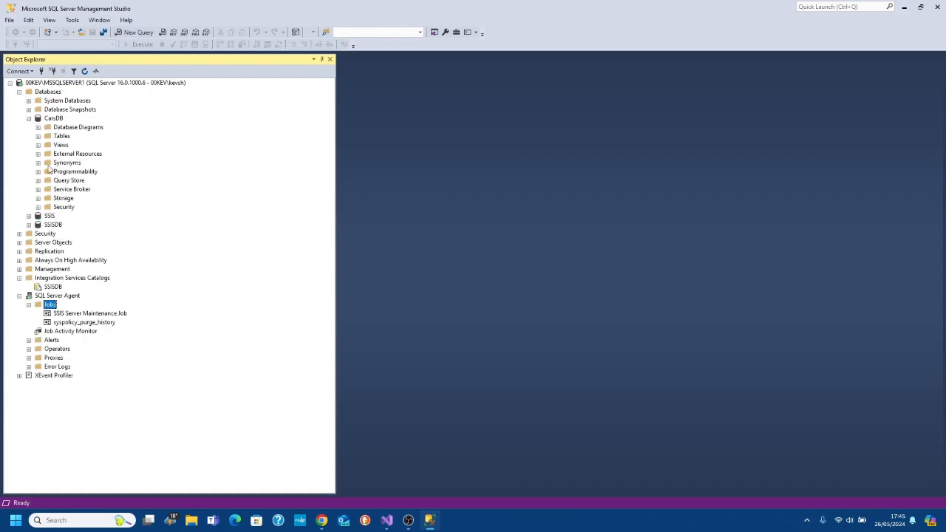
left_click(38, 136)
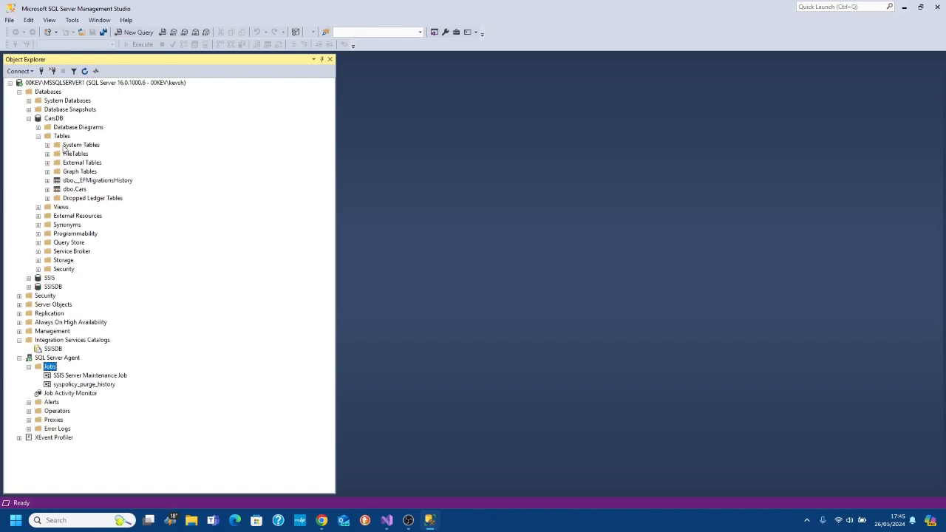
right_click(77, 190)
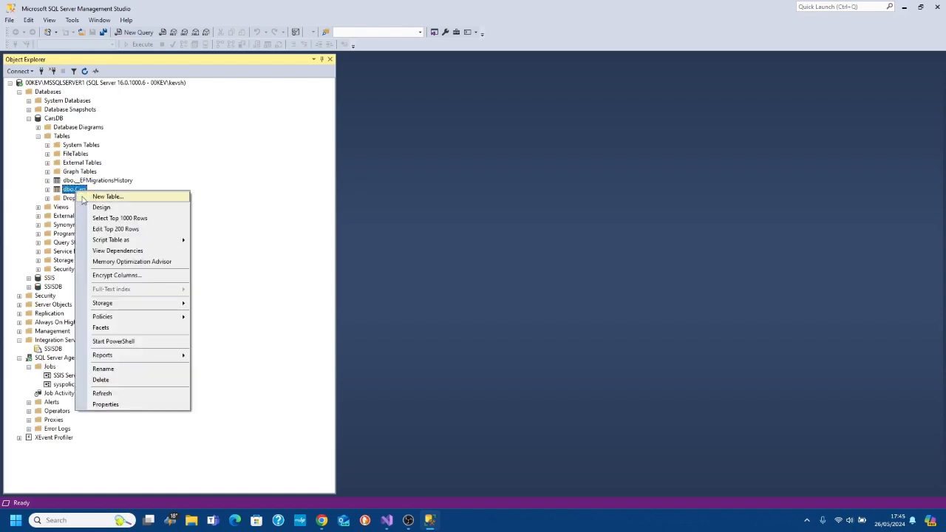
left_click(108, 218)
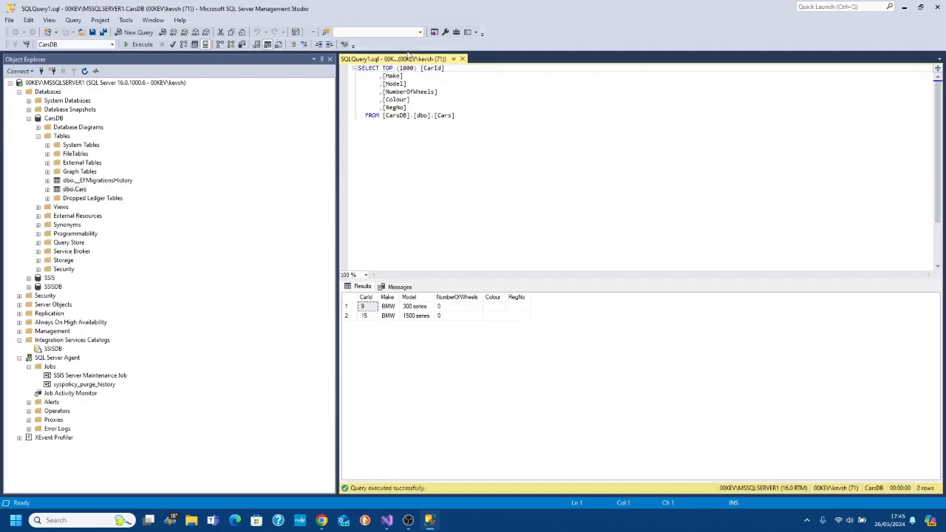
Step: Minimize Management Studio and Visual Studio, switch to Chrome's "visual studio ssis extension" search results and highlight the search phrase
left_click(904, 7)
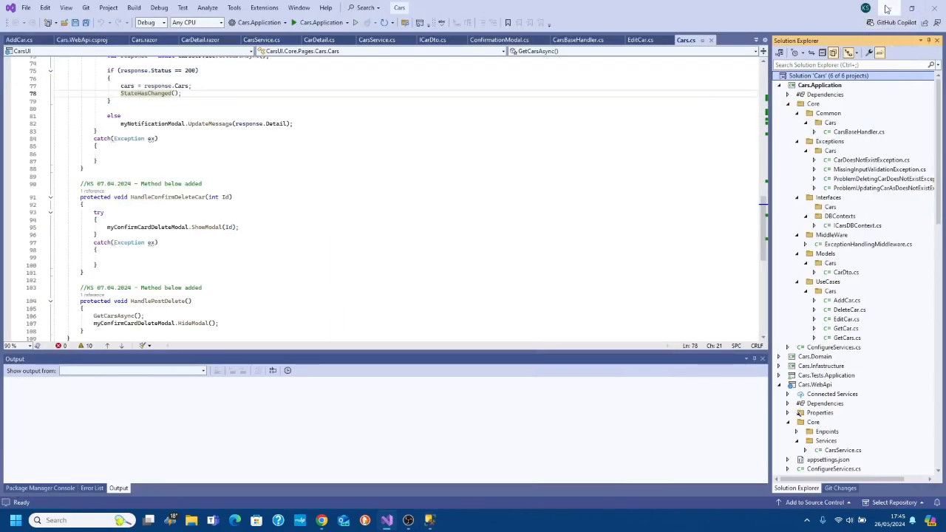
left_click(887, 8)
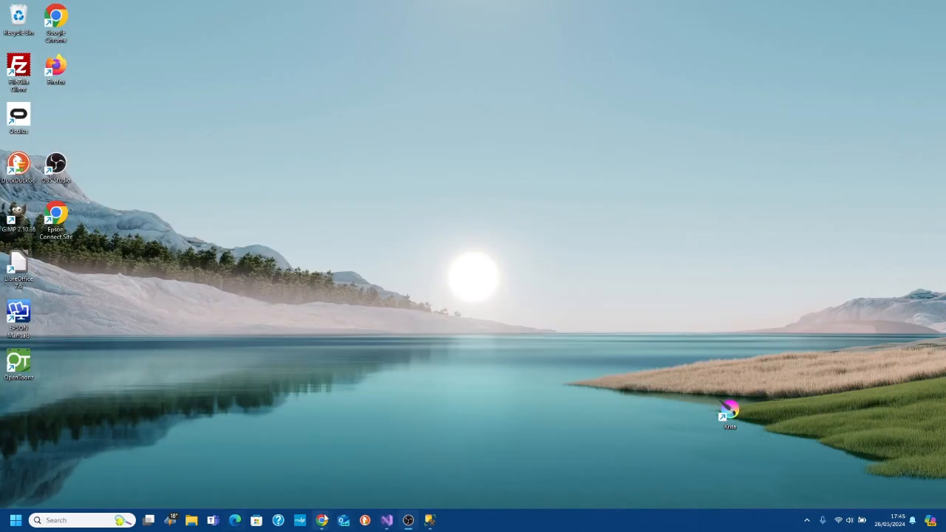
mouse_move(322, 521)
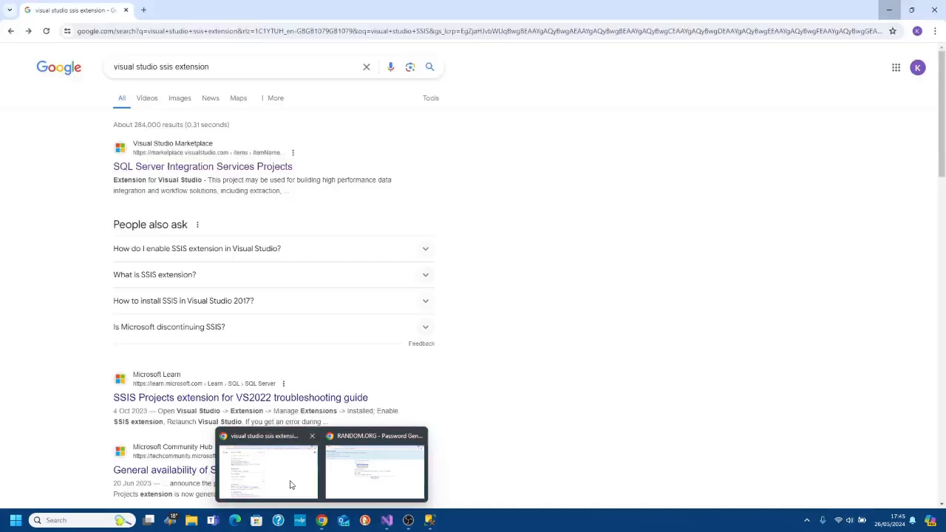
left_click(294, 484)
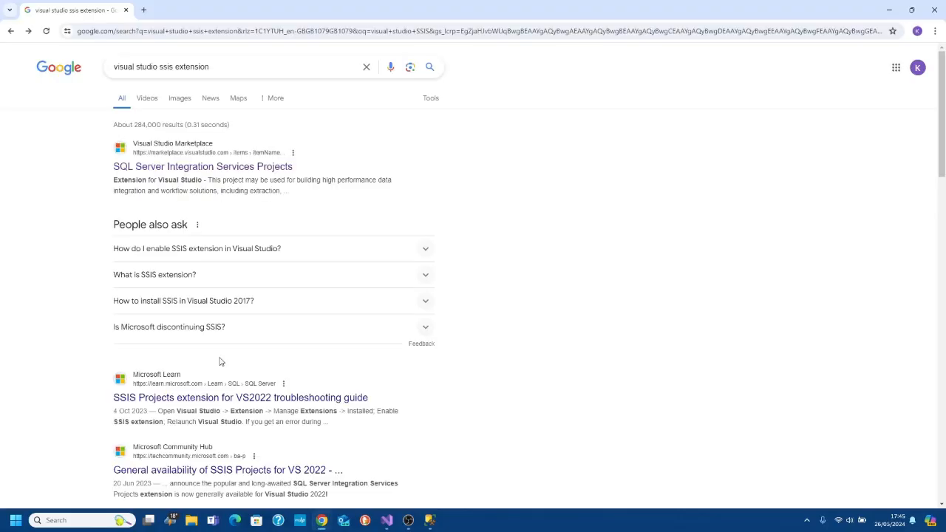
left_click_drag(115, 66, 219, 66)
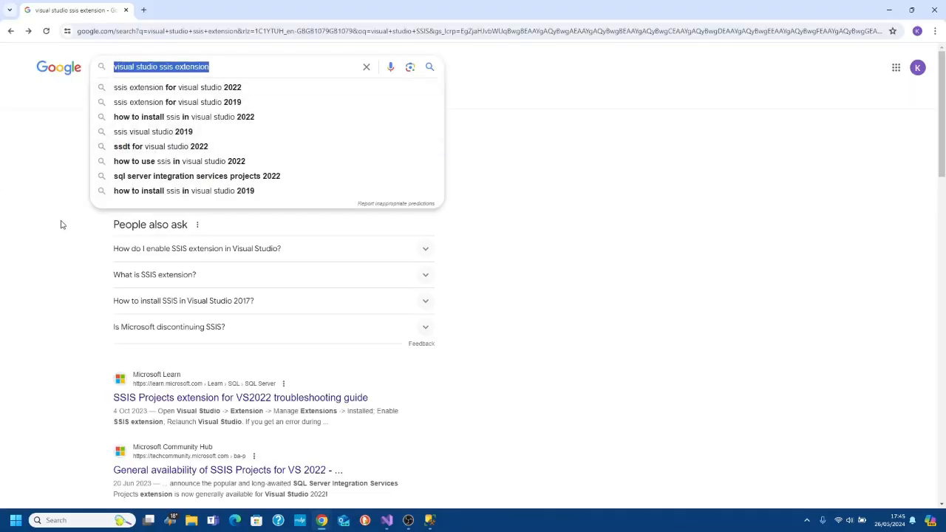
Step: Open the SQL Server Integration Services Projects result on the Visual Studio Marketplace and download the extension installer
left_click(86, 208)
left_click(170, 169)
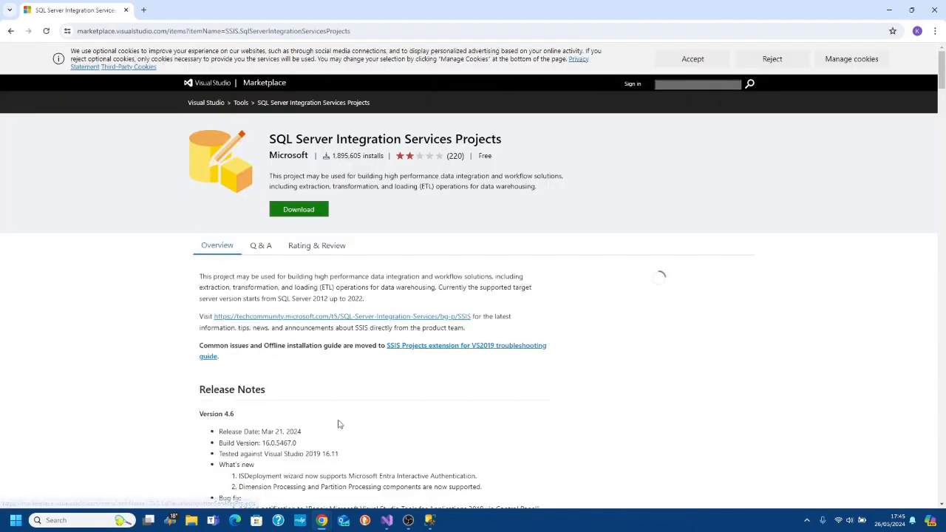
mouse_move(381, 526)
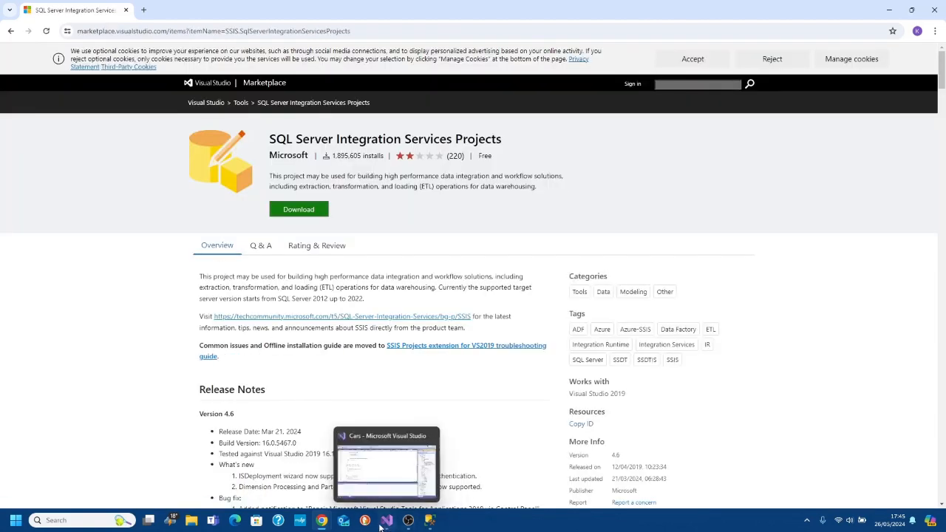
left_click(308, 212)
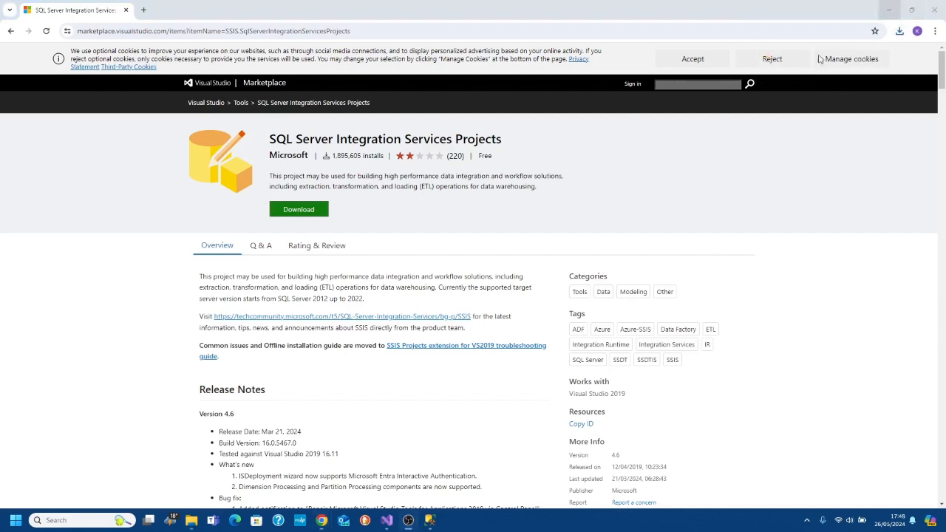
Step: Run Microsoft.DataTools.IntegrationServices.exe from the Downloads folder with English (United States) as installer language and continue past the welcome page
left_click(191, 520)
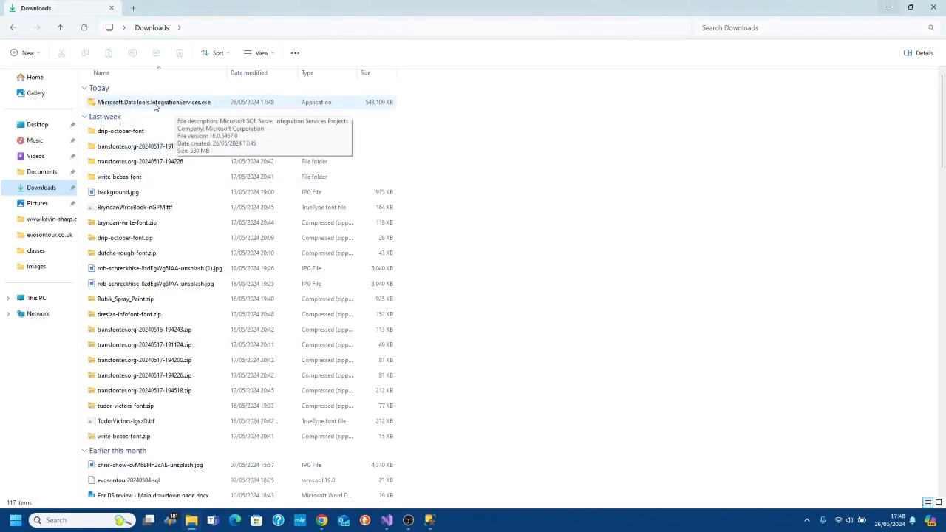
double_click(188, 104)
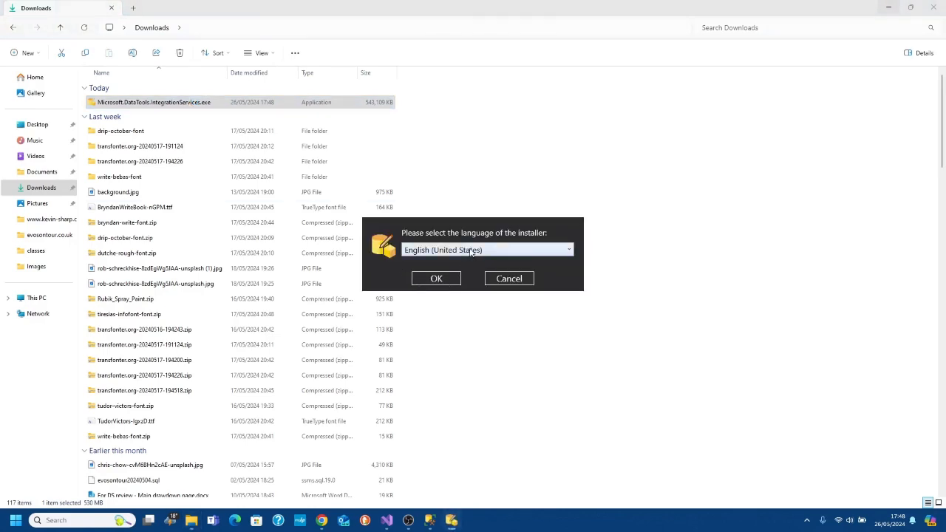
left_click(471, 252)
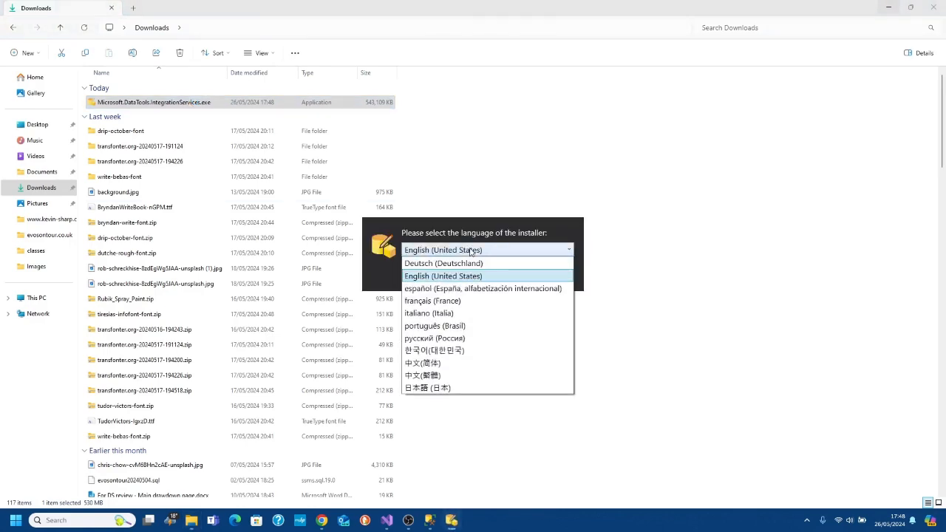
left_click(471, 252)
left_click(436, 279)
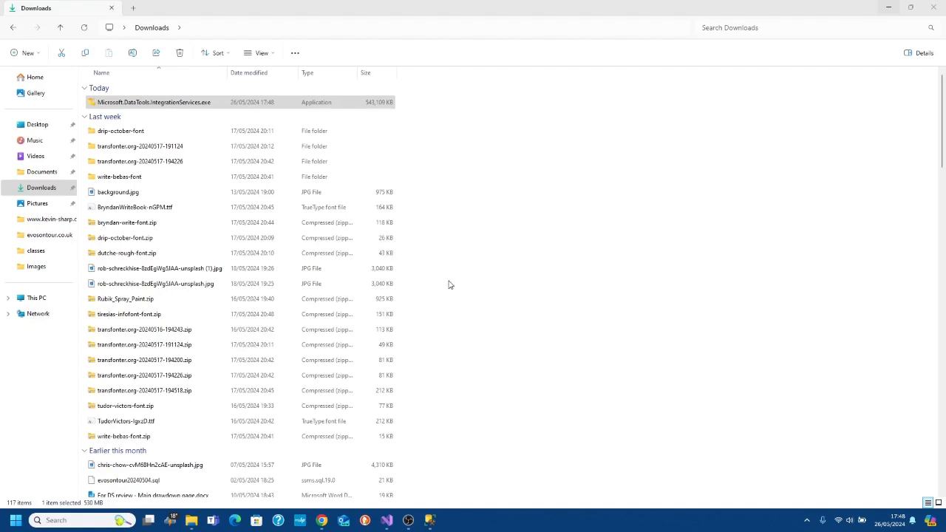
left_click(437, 380)
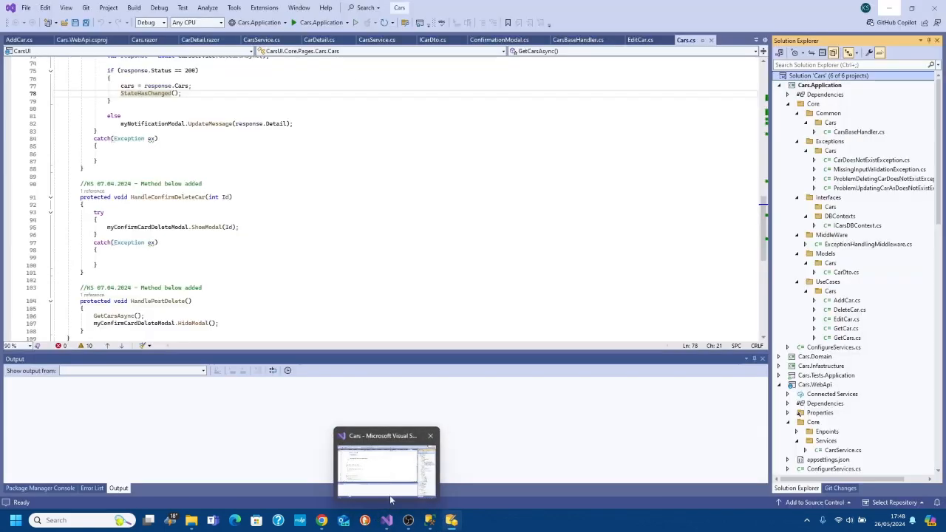
Step: Close the Visual Studio window with the Cars solution and exit the SSIS Projects installer
left_click(389, 495)
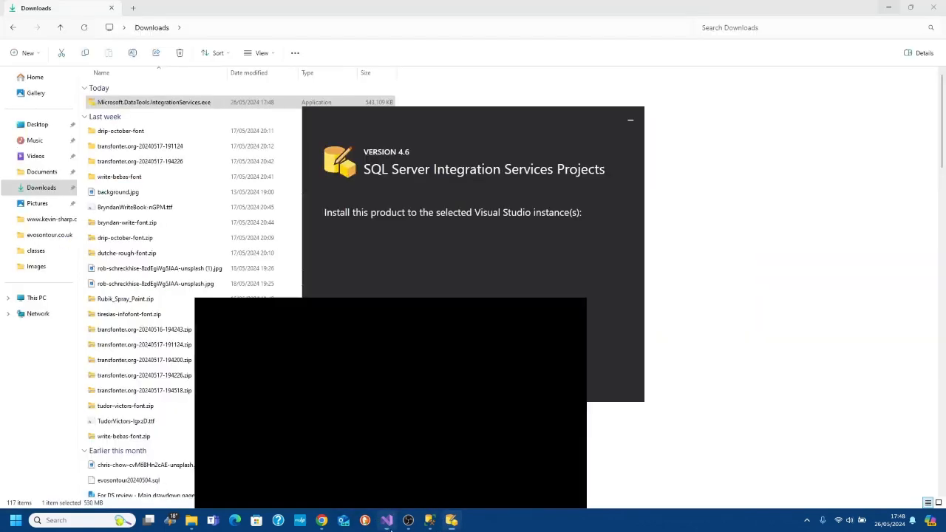
left_click(933, 8)
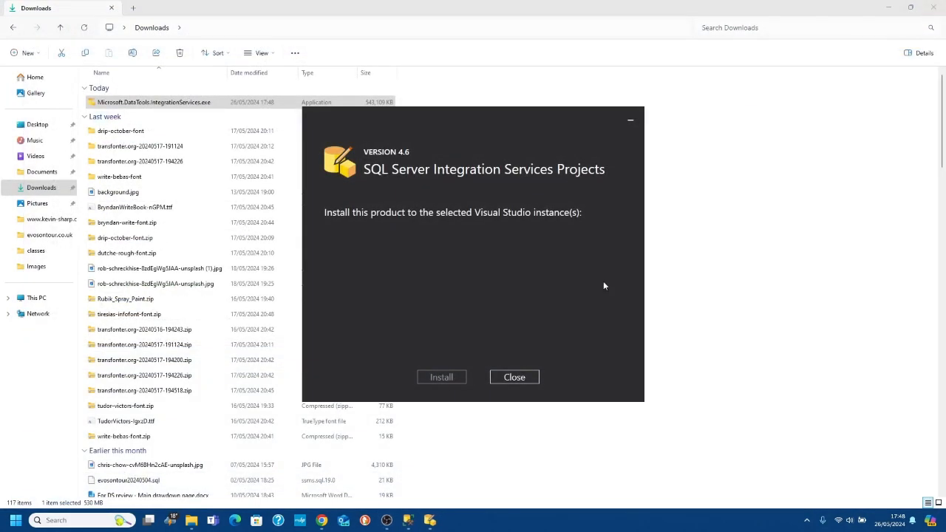
left_click(515, 377)
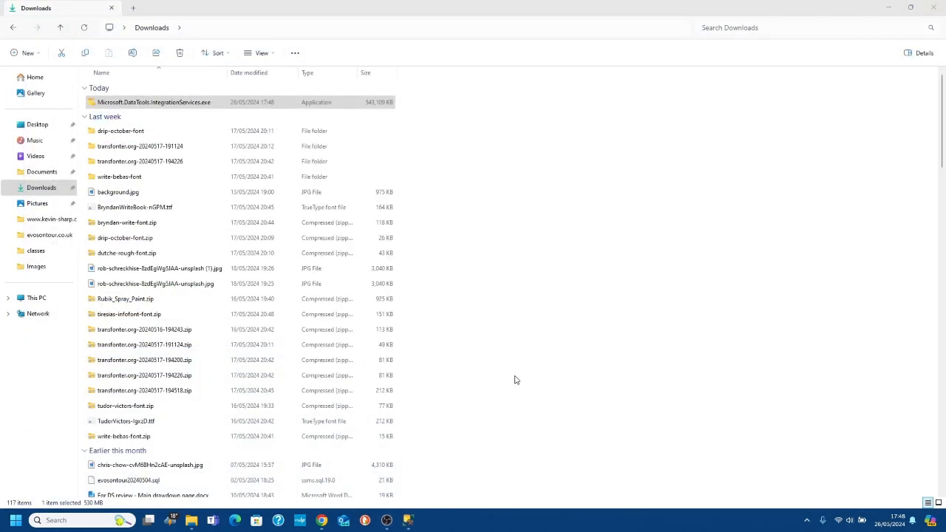
Step: Try to install by running Microsoft.DataTools.IntegrationServices.exe as administrator in English (United States) up to the Visual Studio instance selection, and close the installer
right_click(176, 106)
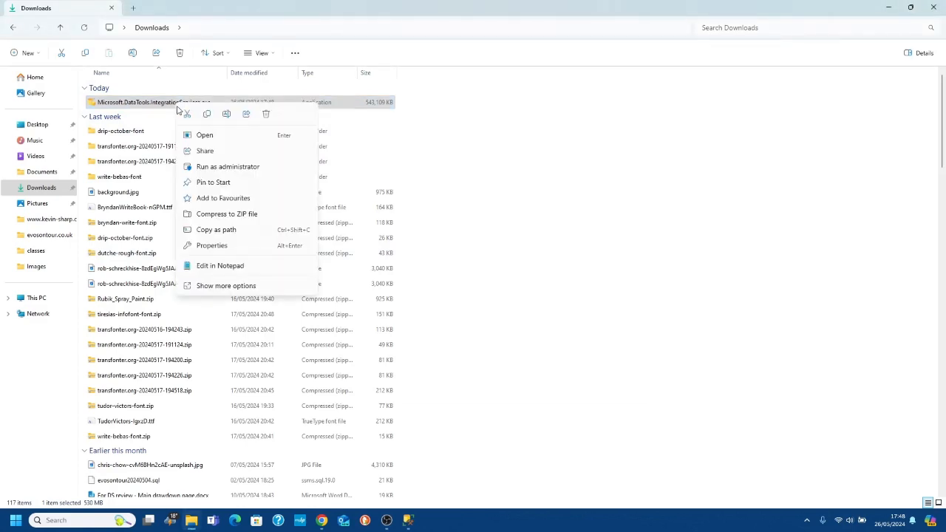
left_click(220, 167)
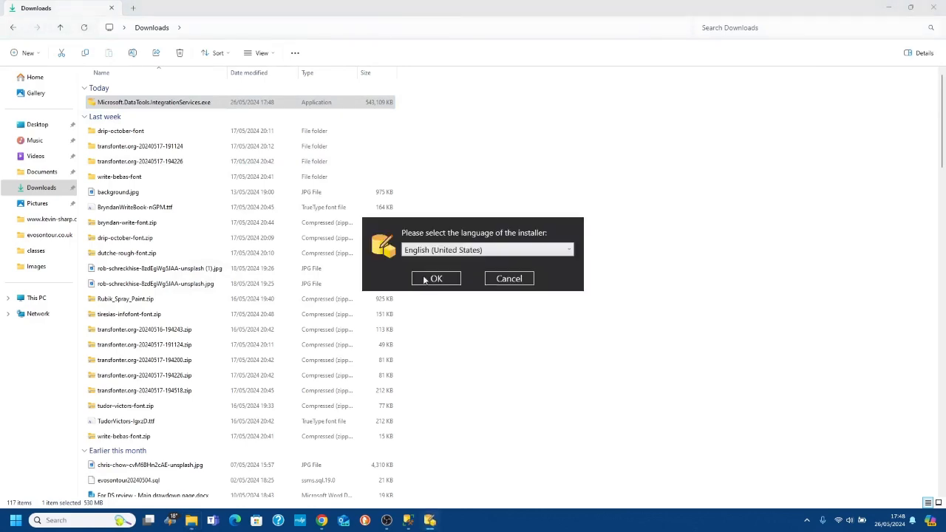
left_click(425, 280)
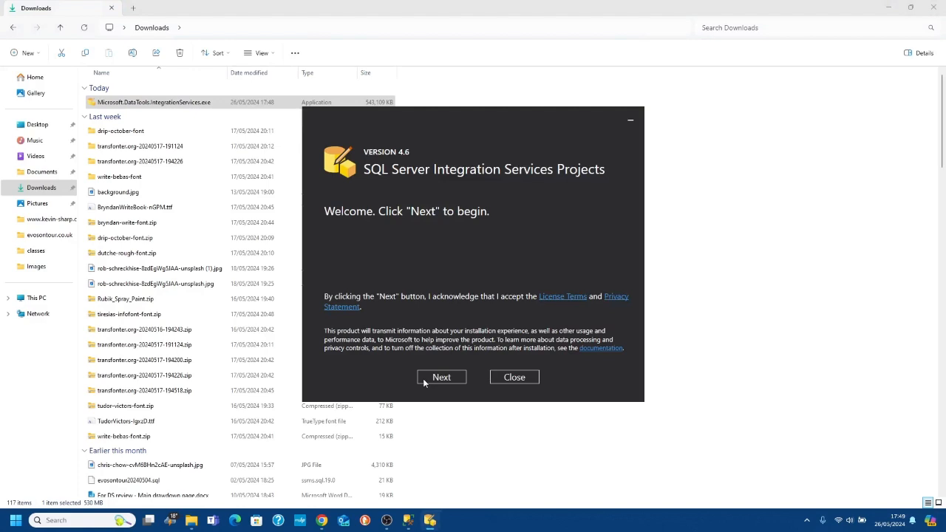
left_click(430, 377)
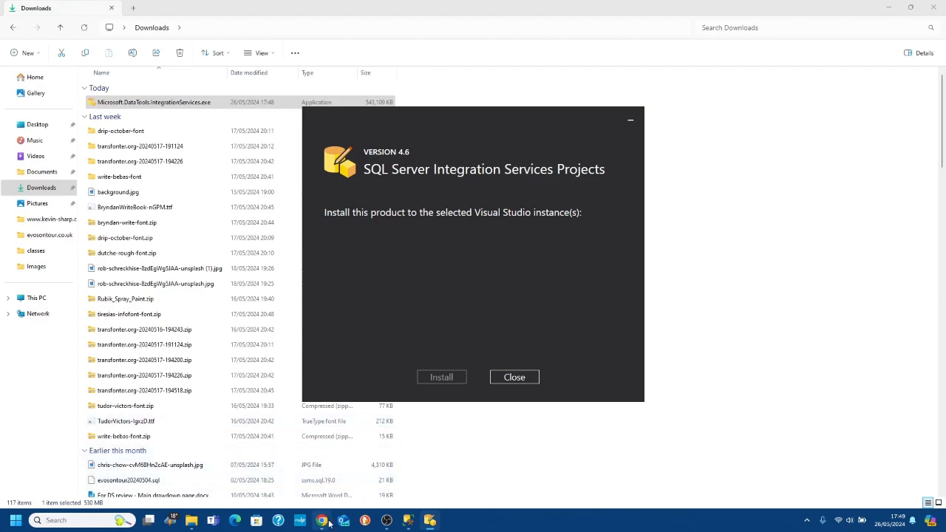
mouse_move(322, 520)
left_click(361, 481)
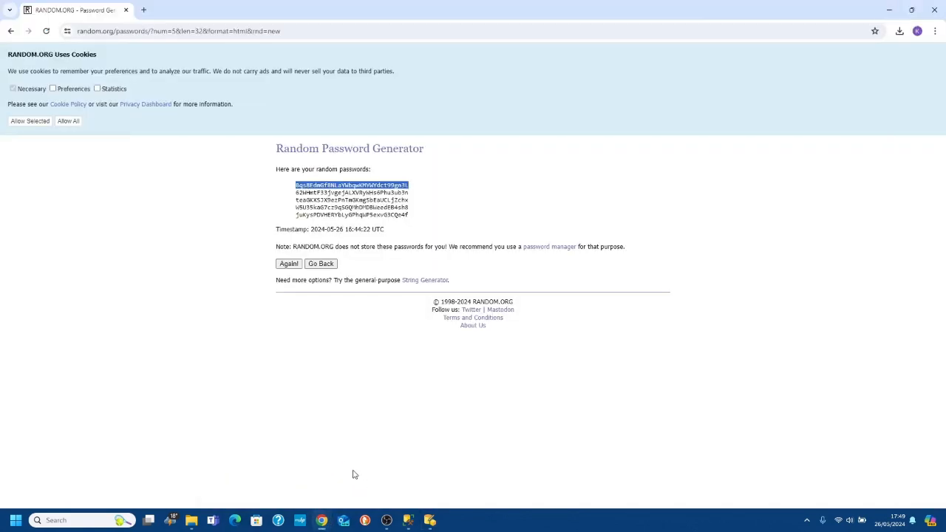
left_click(427, 521)
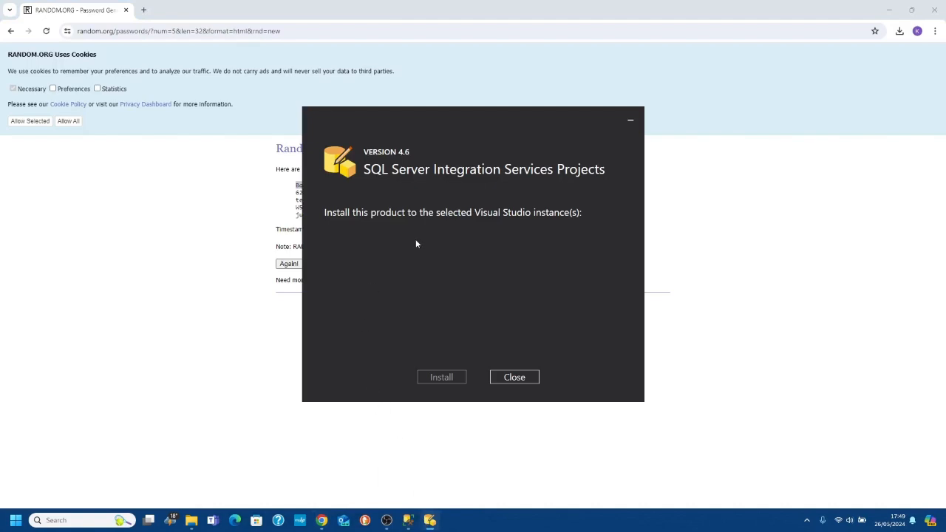
left_click(513, 378)
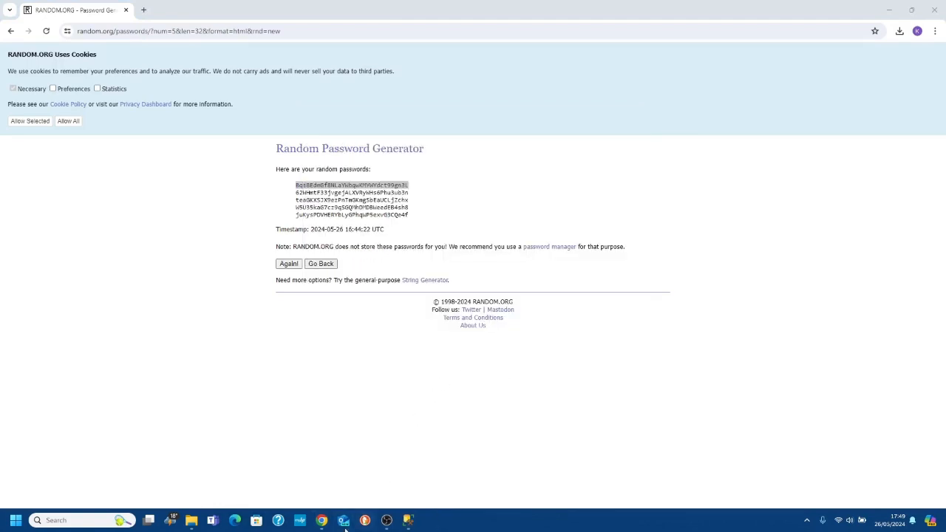
Step: Check the release notes and supported Visual Studio version on the Marketplace page in Chrome, and return to the search results
mouse_move(326, 524)
left_click(277, 470)
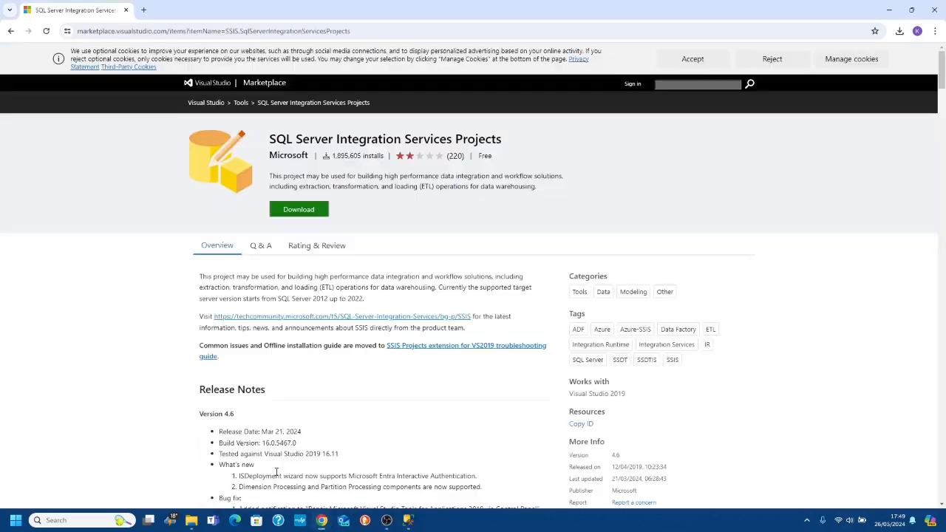
scroll(367, 263, "down", 8)
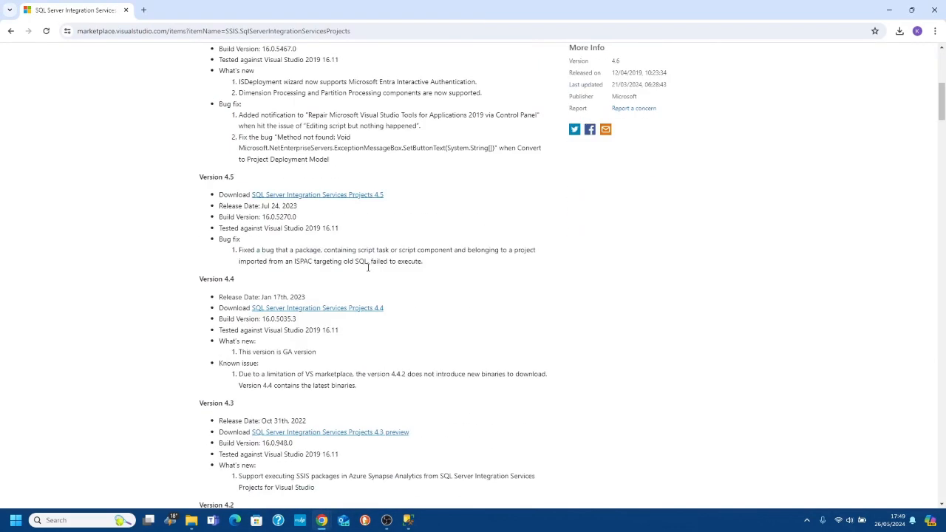
scroll(368, 272, "up", 8)
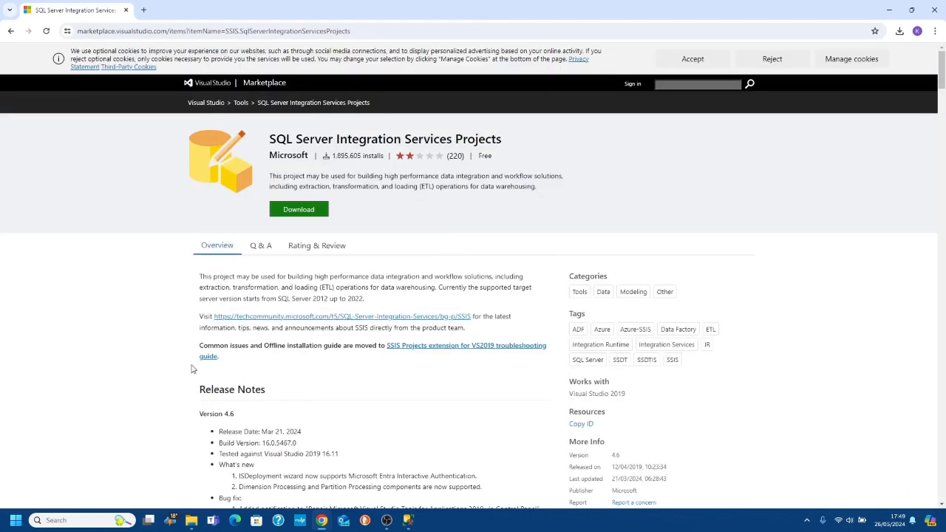
left_click(9, 32)
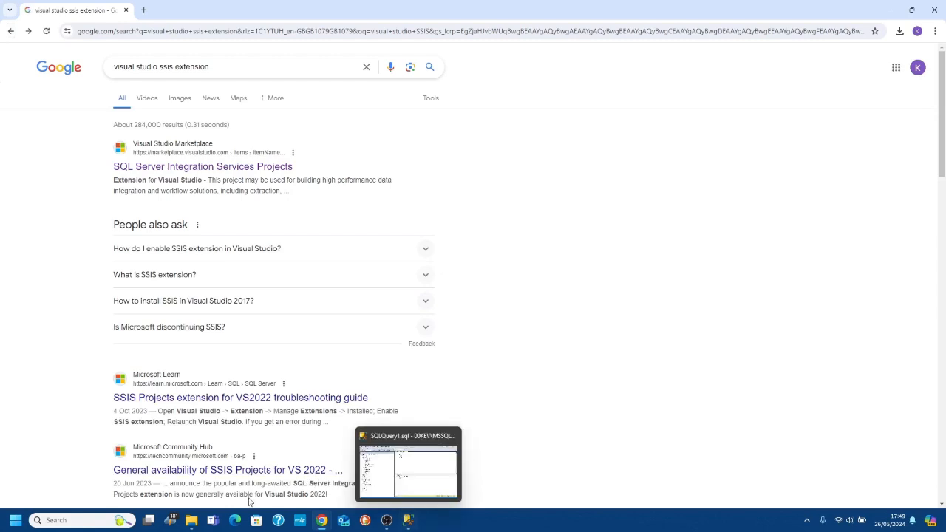
left_click(192, 520)
left_click(130, 105)
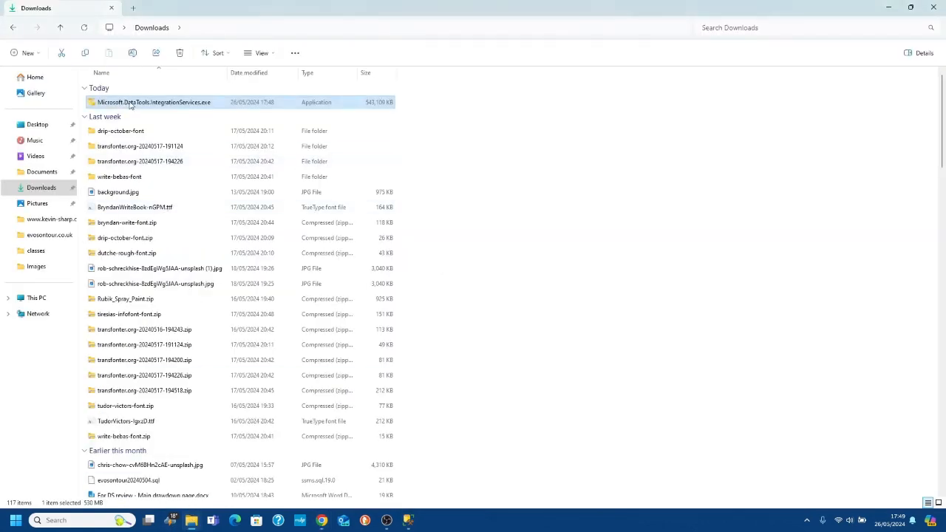
right_click(131, 106)
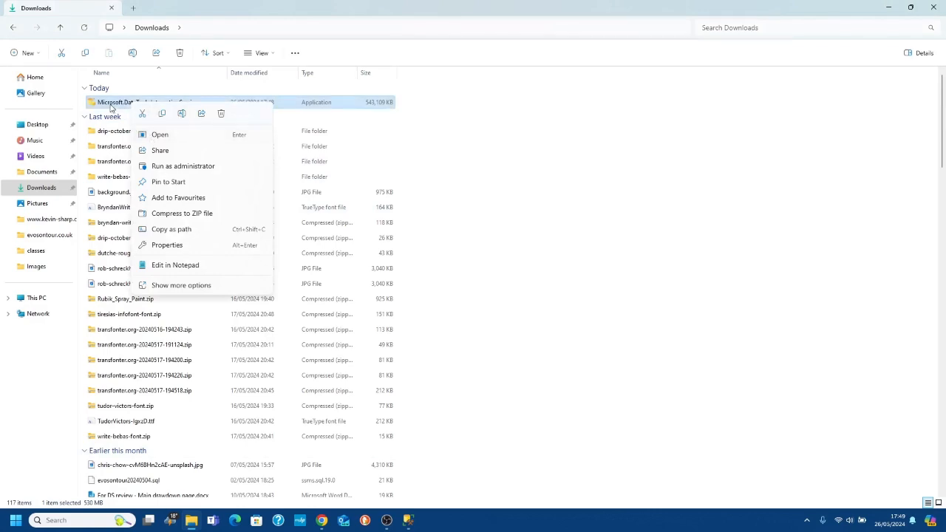
left_click(397, 382)
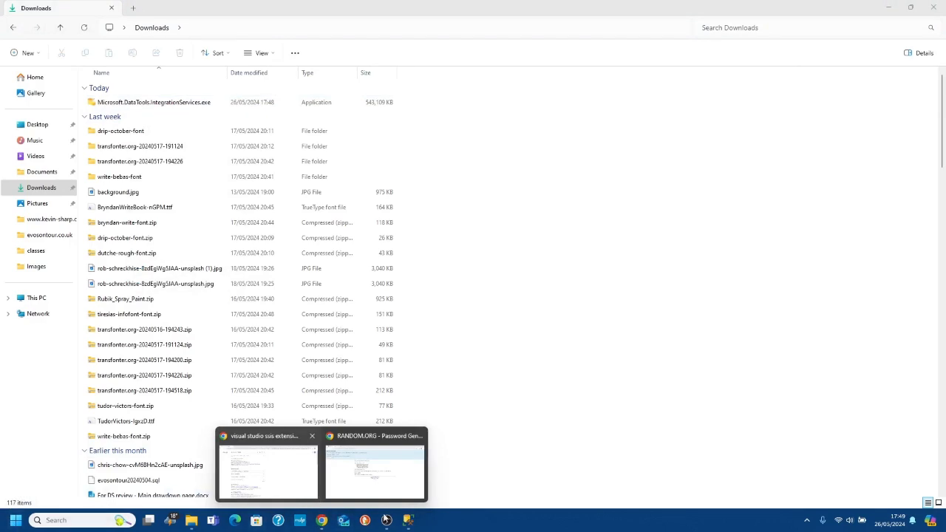
Step: Search Google for "ssis visual studio 2022 msex" in a new tab of the other Chrome window
left_click(351, 481)
left_click(146, 8)
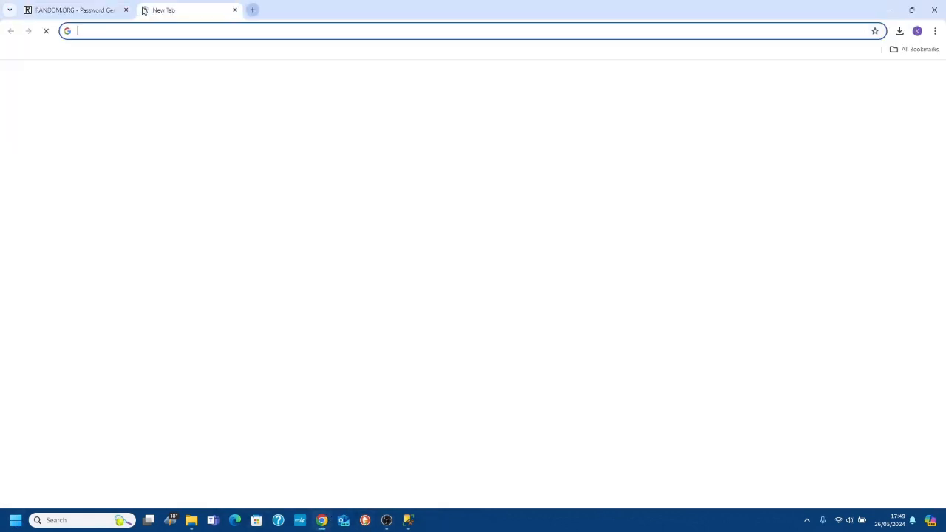
type("ssis ")
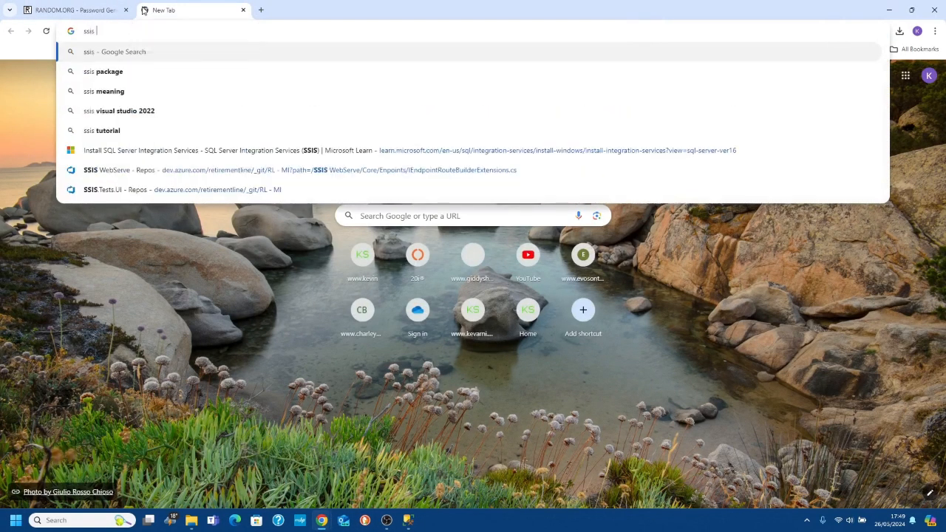
type("vis")
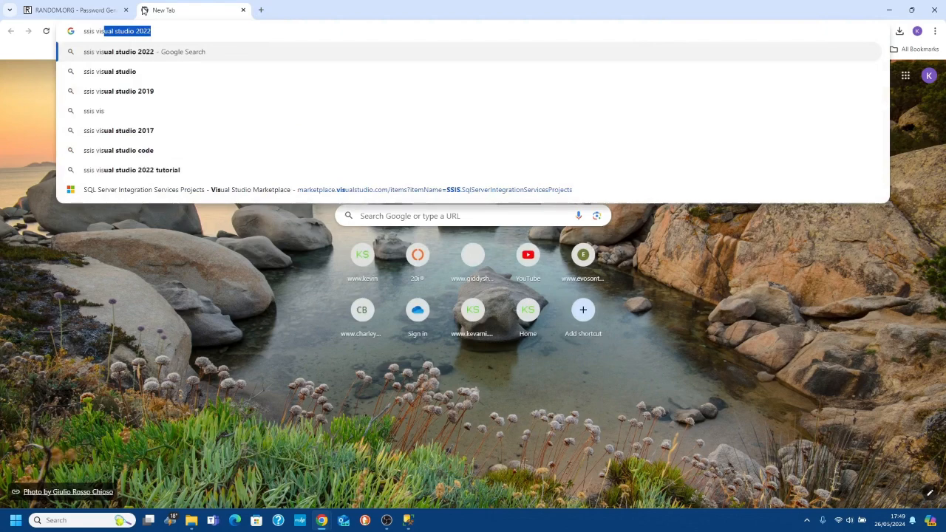
key("Right")
type("ms")
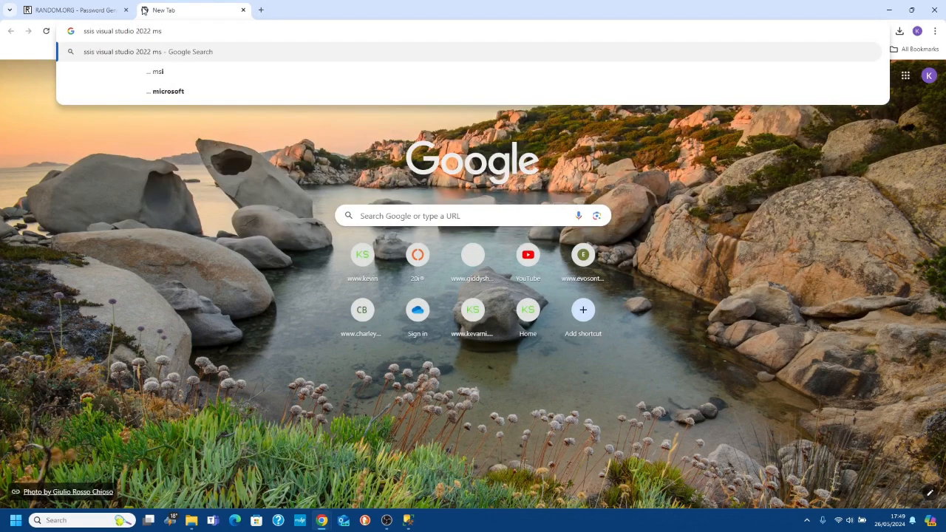
type("ei")
key("BackSpace")
type("x")
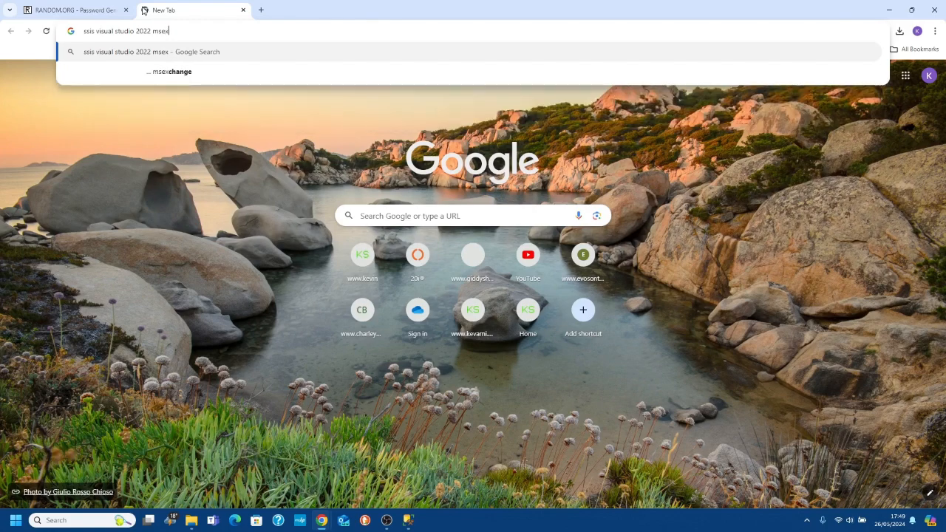
key("Return")
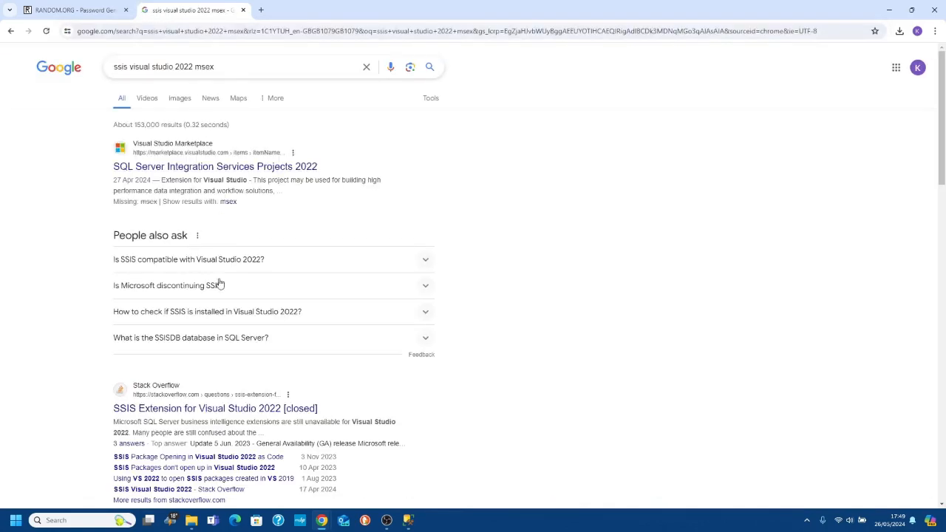
Step: Open the Stack Overflow question "SSIS Extension for Visual Studio 2022" and examine its answers for the 2022 version of the extension
scroll(311, 368, "down", 2)
left_click(281, 260)
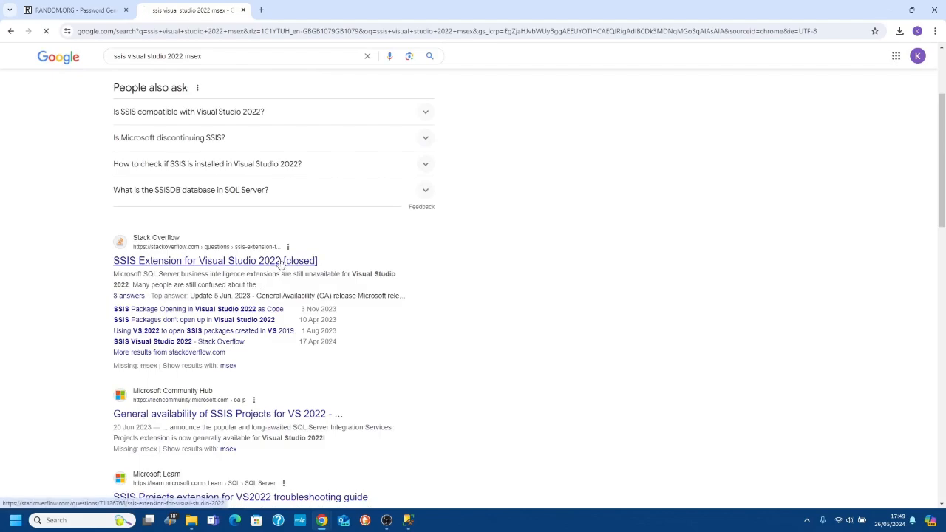
scroll(481, 270, "down", 2)
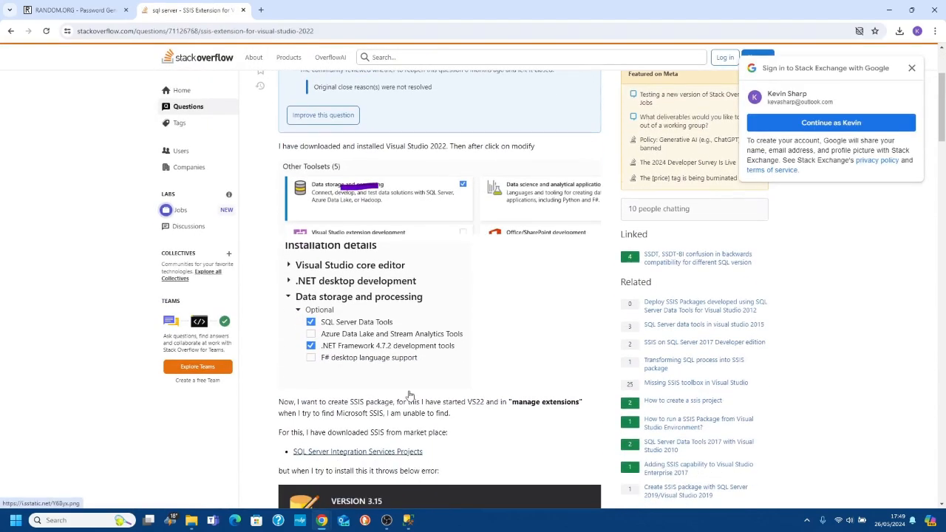
scroll(414, 385, "down", 7)
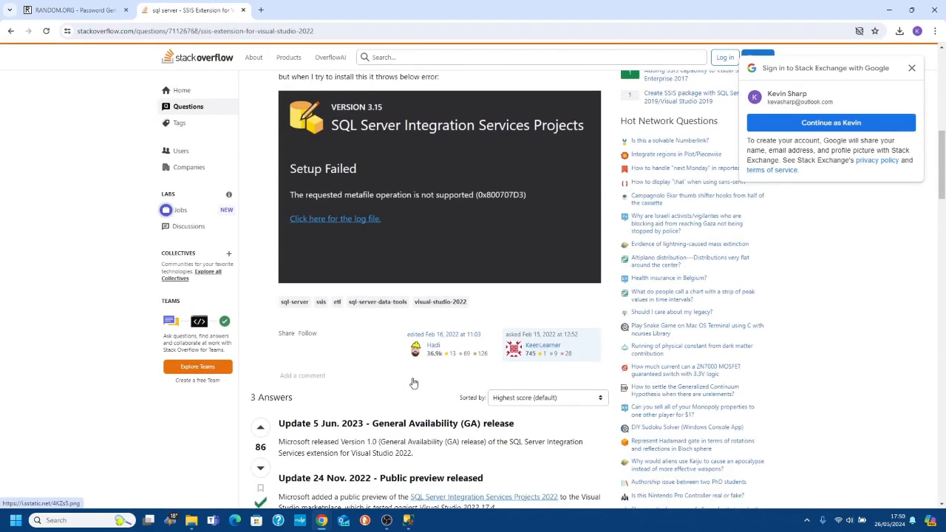
scroll(412, 382, "down", 1)
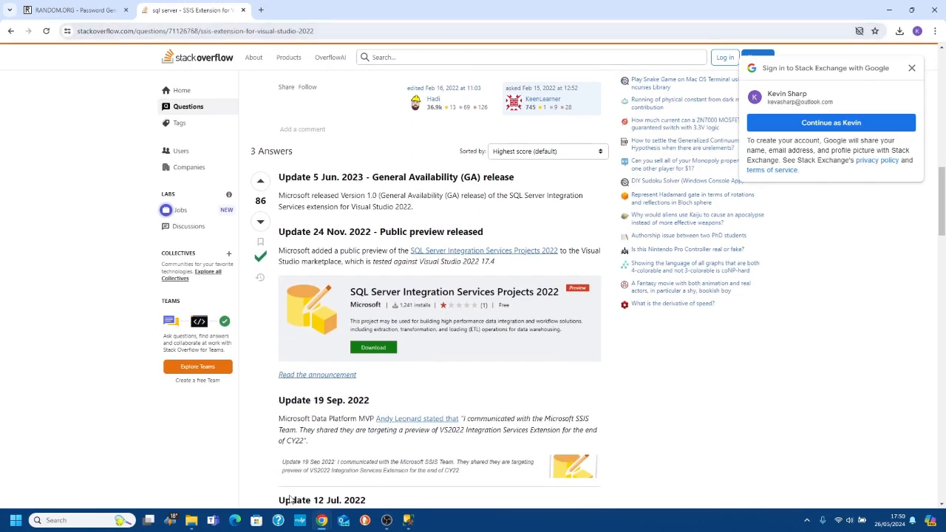
Step: Reopen the SQL Server Integration Services Projects Marketplace page from the search results in the other Chrome window to check its supported version
mouse_move(321, 521)
left_click(295, 443)
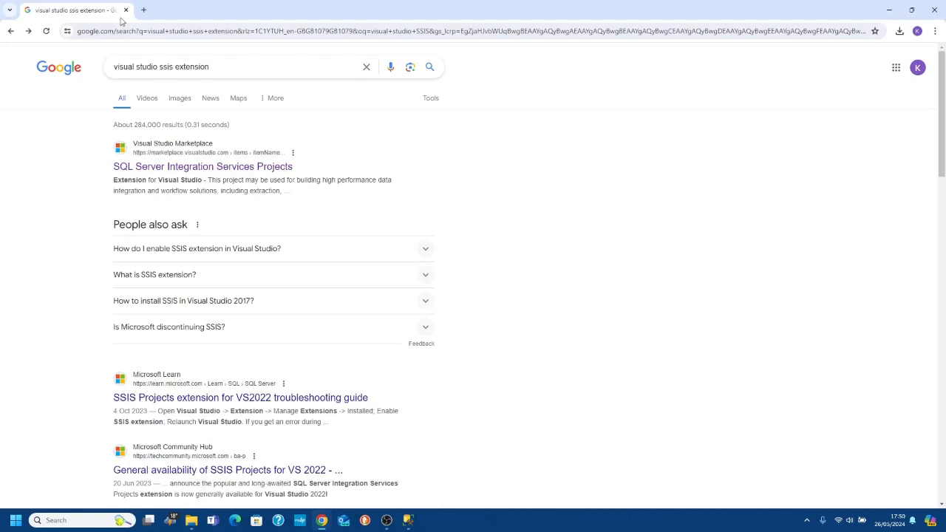
left_click(182, 167)
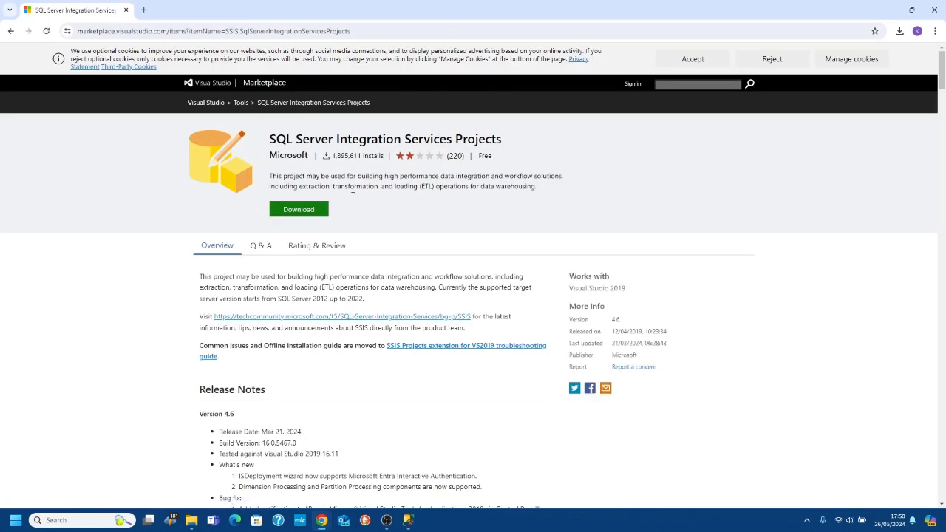
Step: From the Stack Overflow answer, open the SQL Server Integration Services Projects 2022 Marketplace page and download the extension
mouse_move(322, 520)
left_click(413, 447)
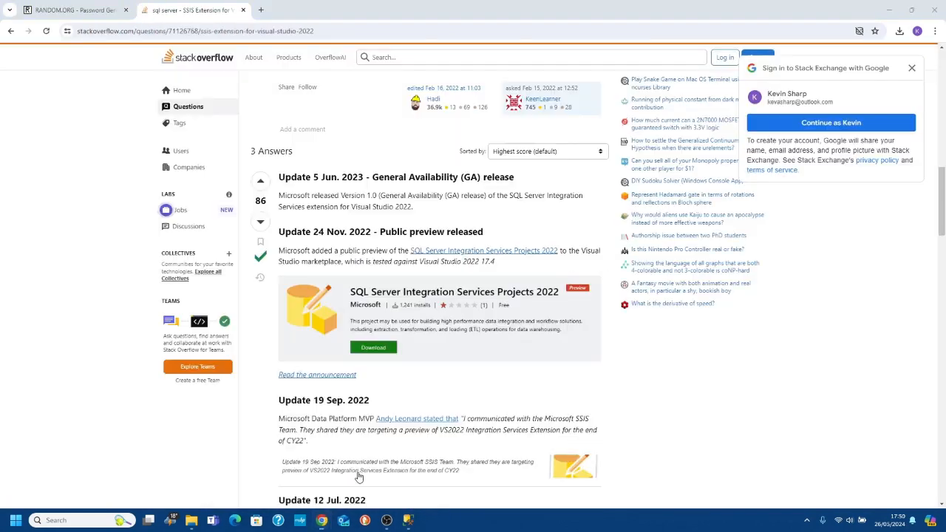
left_click(490, 252)
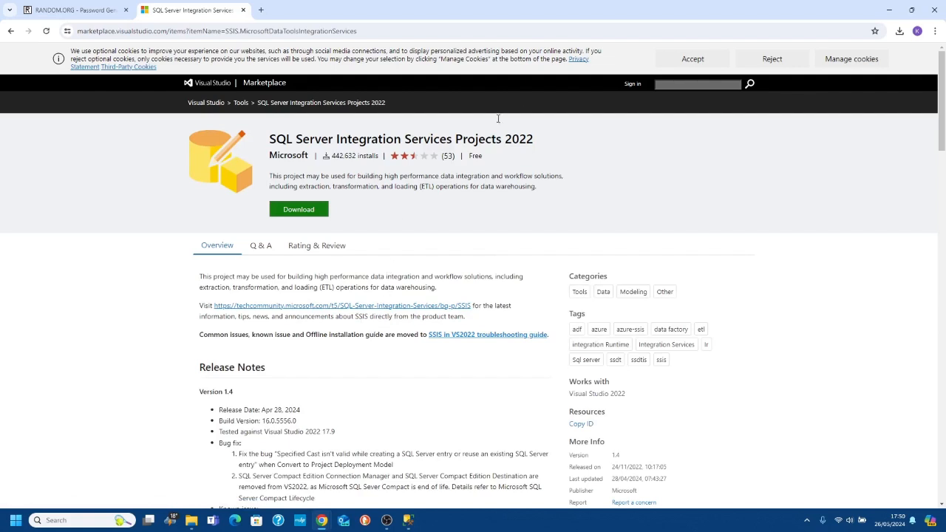
left_click(309, 212)
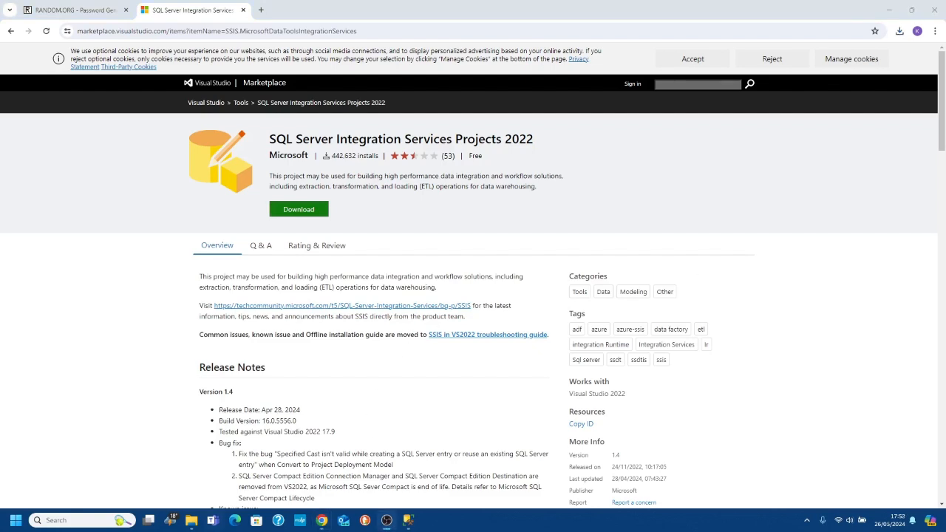
Step: Run Microsoft.DataTools.IntegrationServices (1).exe in English (United States) and install the extension to Visual Studio Community 2022
left_click(190, 525)
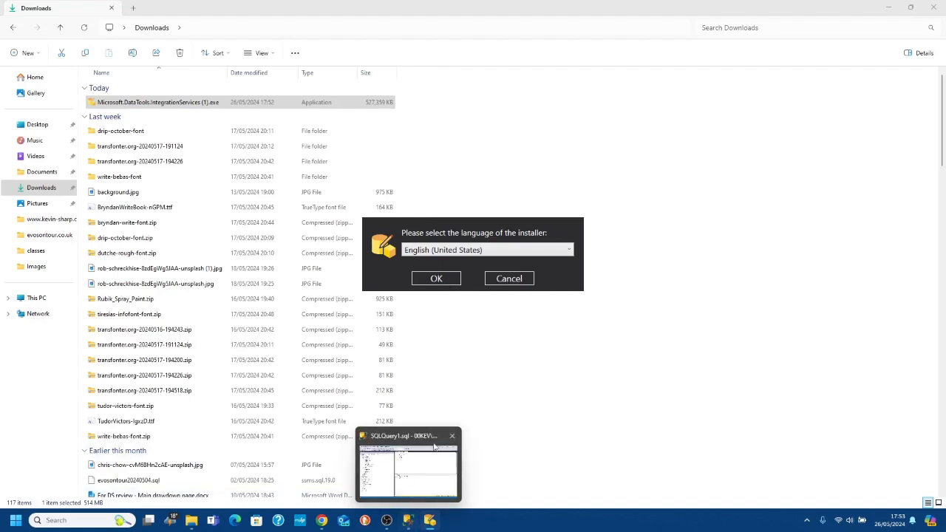
left_click(480, 351)
left_click(430, 522)
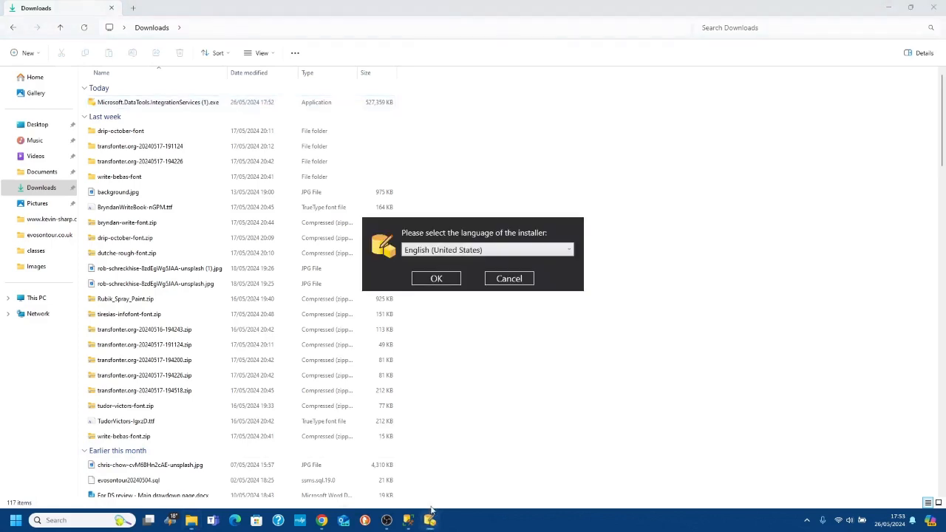
left_click(434, 284)
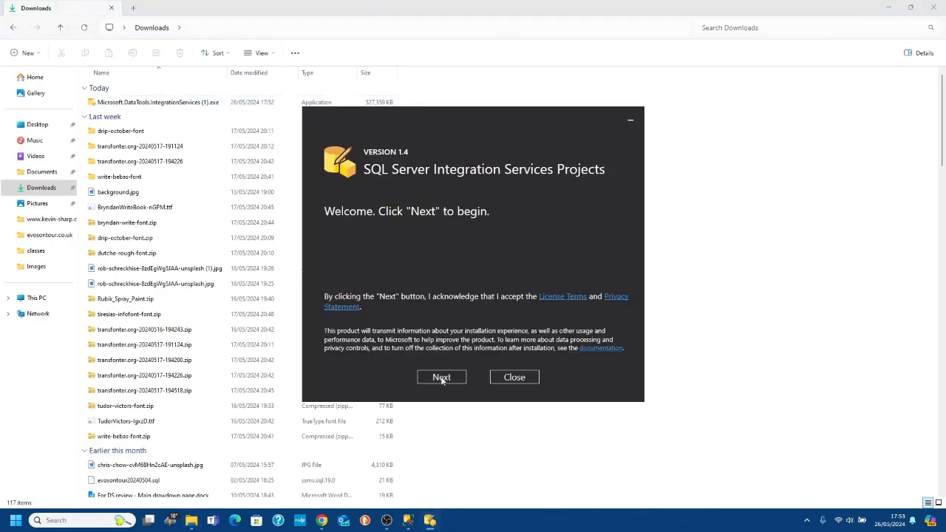
left_click(441, 378)
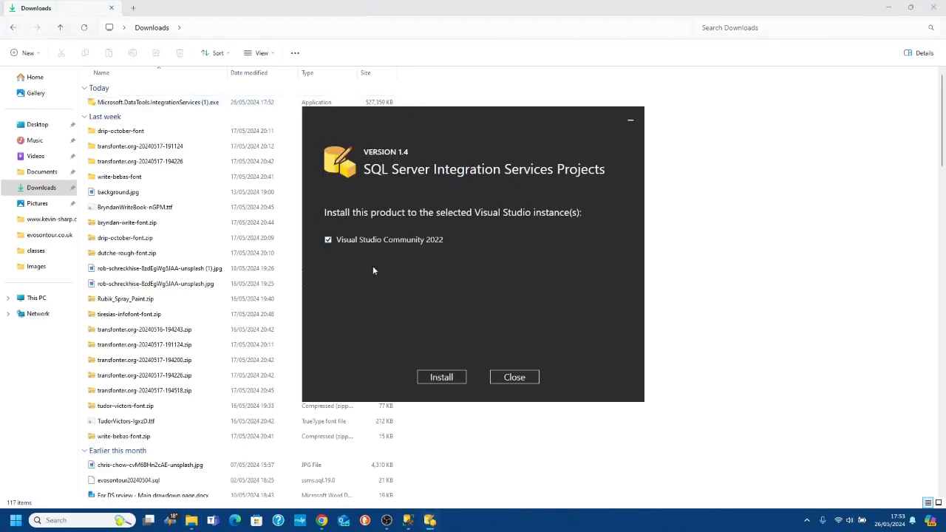
left_click(442, 378)
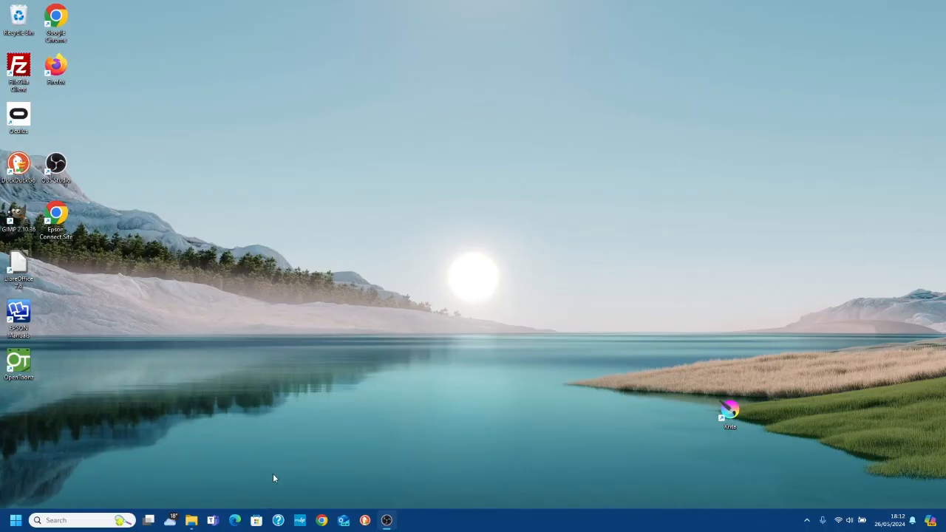
Step: Search Google in Chrome for "visual studio ssis extension" and open the SQL Server Integration Services Projects Marketplace page
left_click(322, 520)
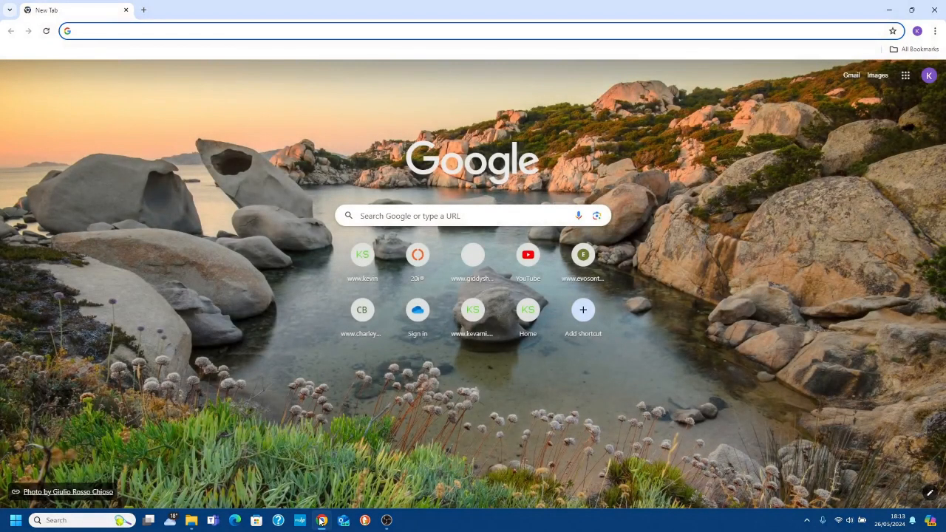
type("vi")
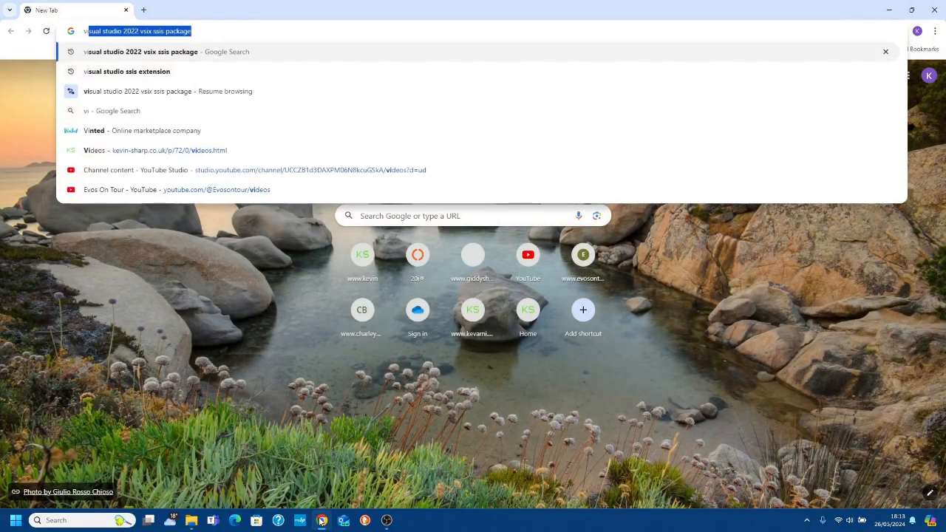
key("Down")
key("Return")
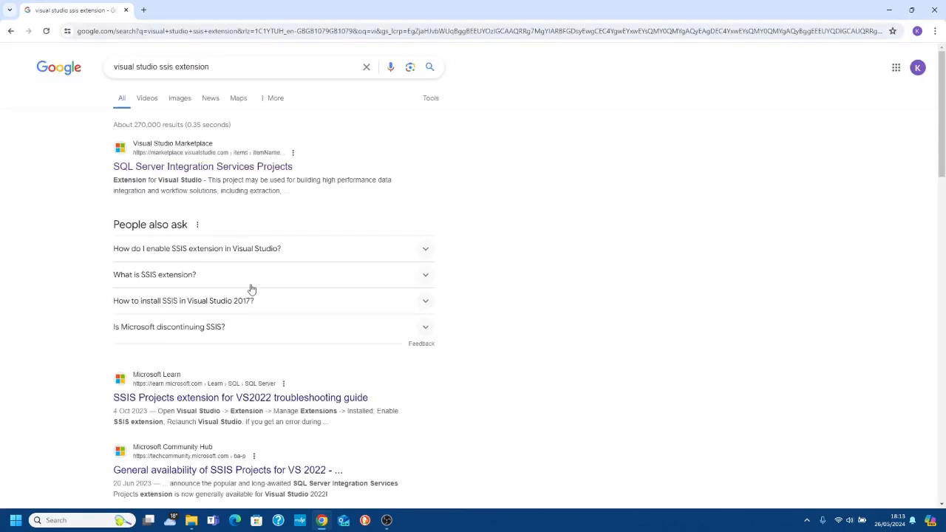
left_click(227, 169)
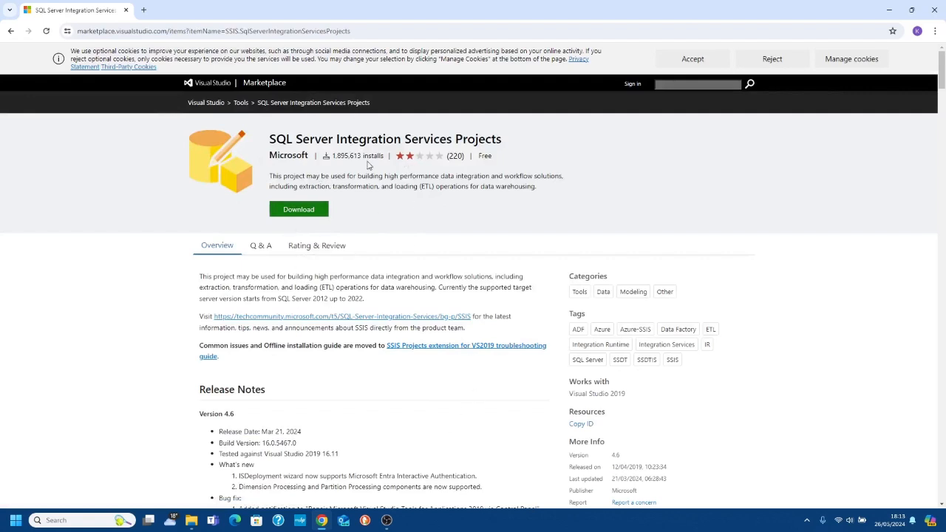
Step: Launch Visual Studio 2022 from Windows search and open the recent Cars.sln solution
left_click(15, 521)
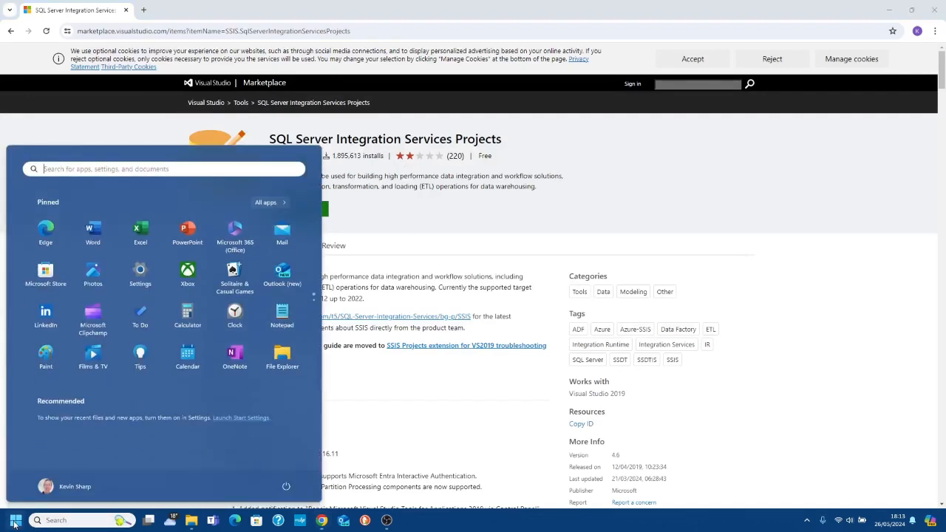
type("vis")
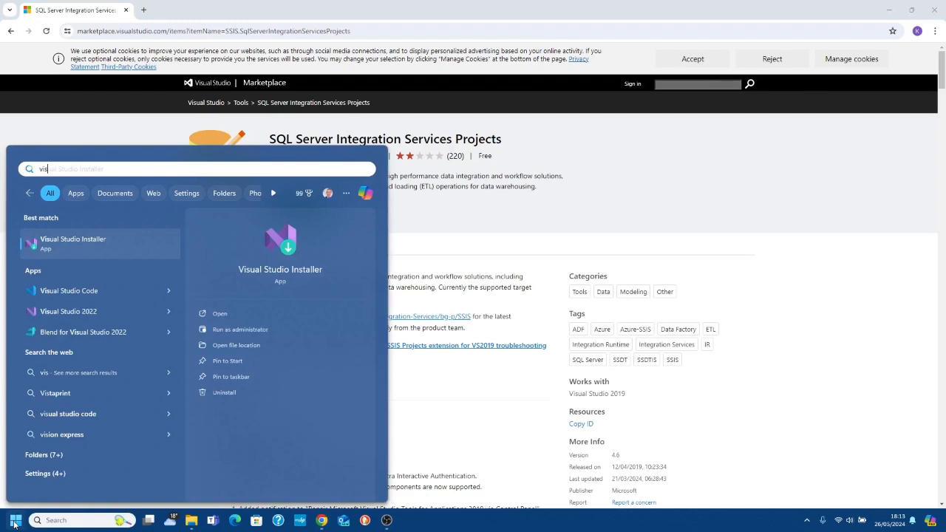
key("Down")
key("Down")
key("Return")
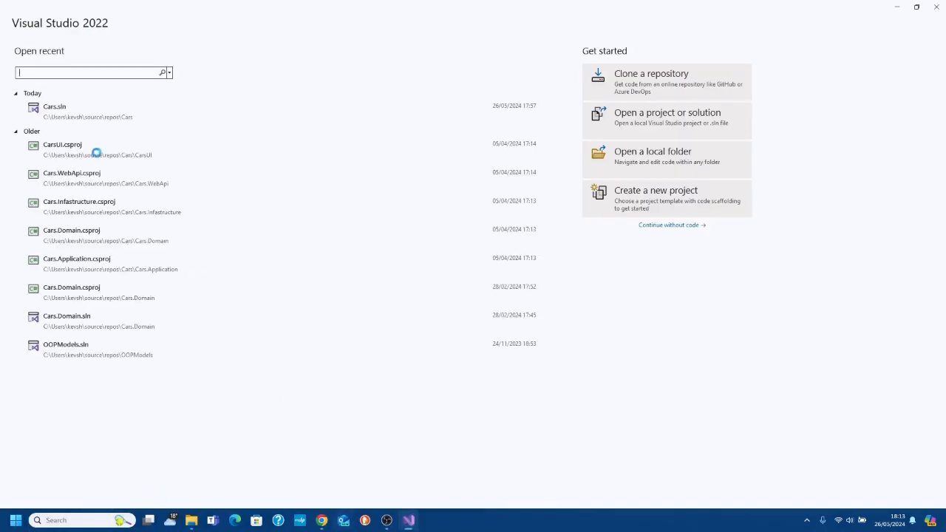
left_click(91, 117)
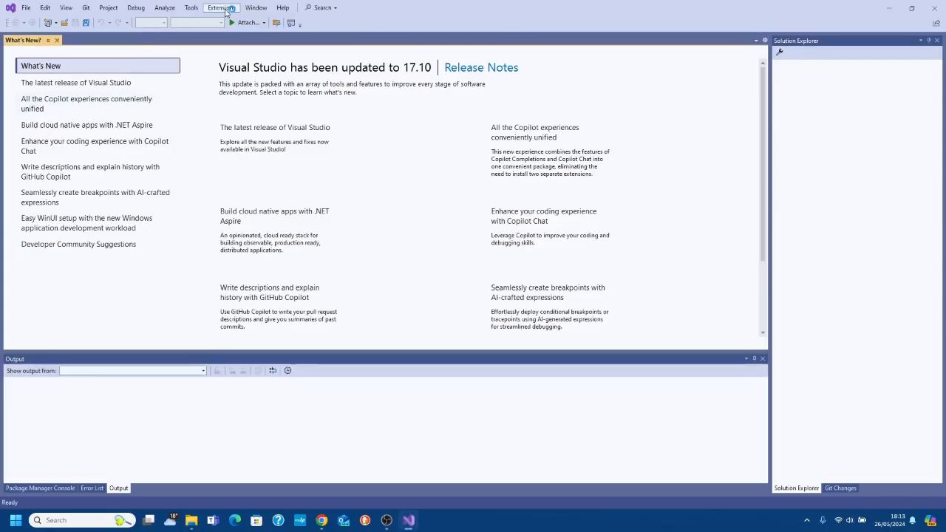
Step: Open the Extension Manager and search for "ssis" to check whether SQL Server Integration Services Projects 2022 is installed
left_click(219, 9)
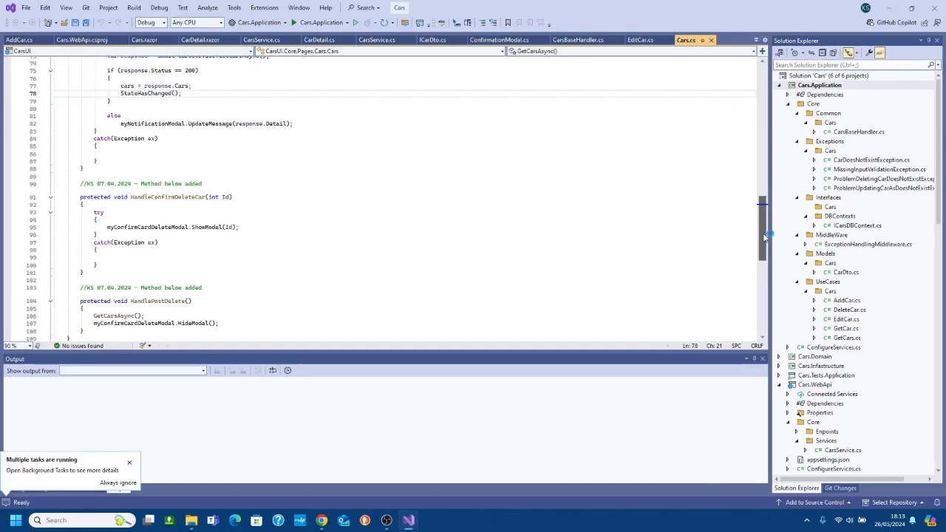
mouse_move(767, 235)
left_mouse_down()
mouse_move(776, 137)
mouse_move(773, 246)
left_mouse_up()
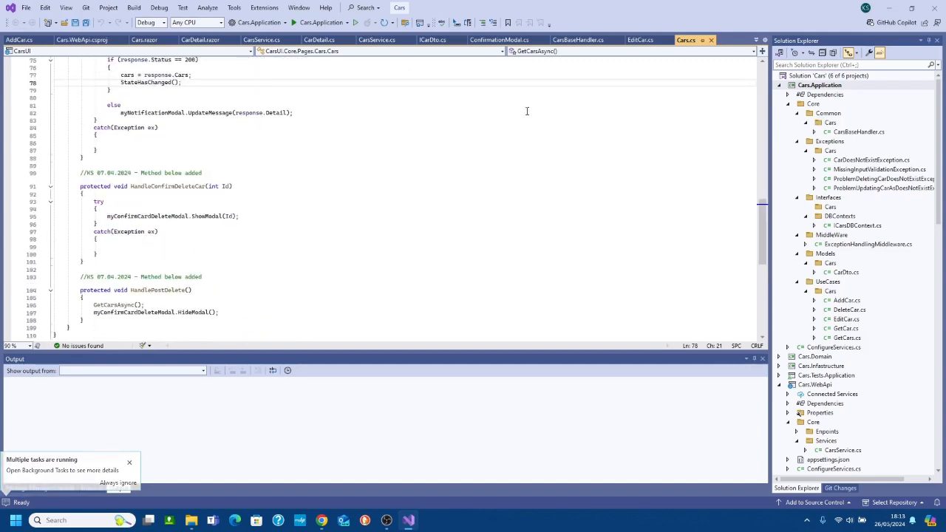
left_click(264, 8)
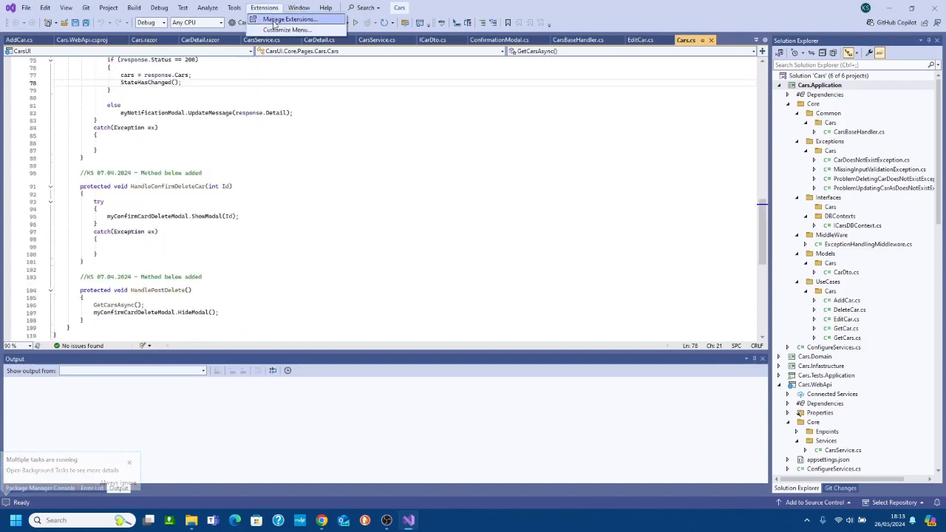
left_click(274, 23)
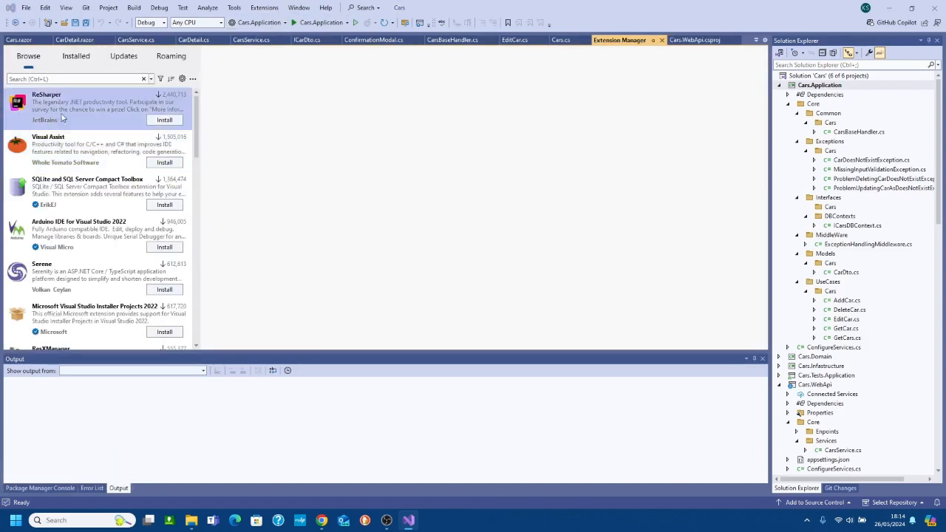
left_click(68, 79)
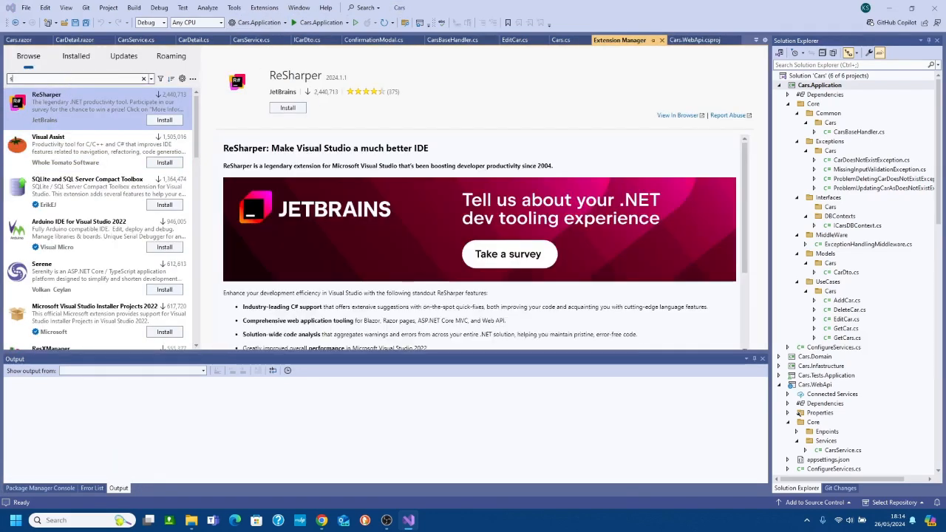
type("ss")
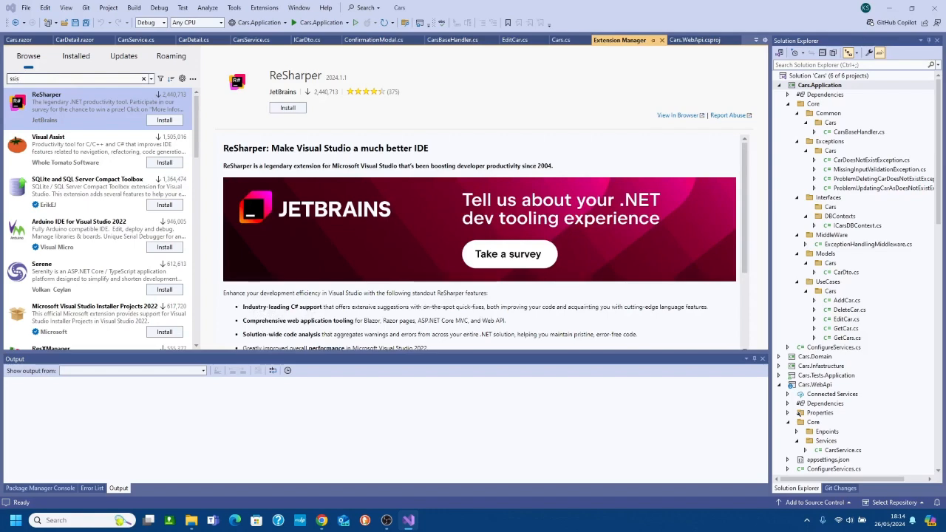
type("is")
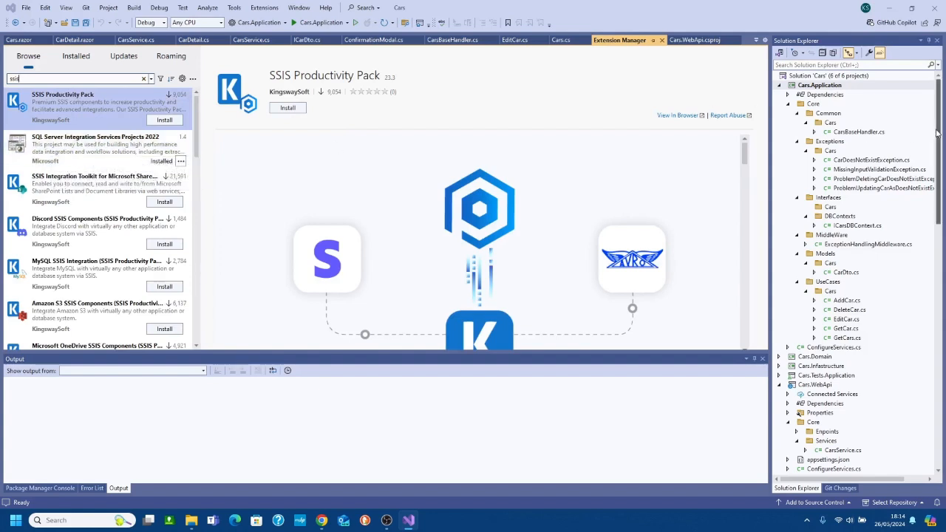
left_click_drag(937, 133, 939, 112)
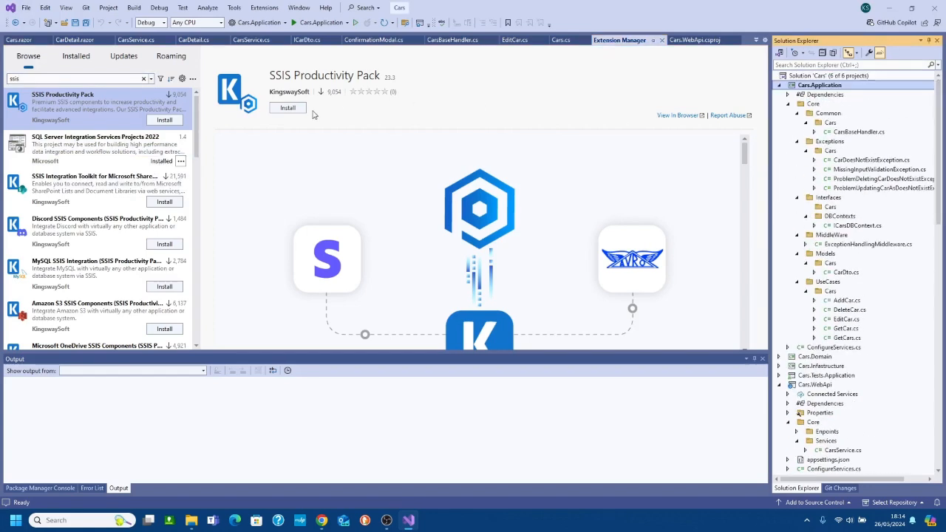
Step: Launch SQL Server Management Studio 19 and connect to the MSSQLSERVER1 database engine with Windows Authentication
left_click(15, 521)
type("ssm")
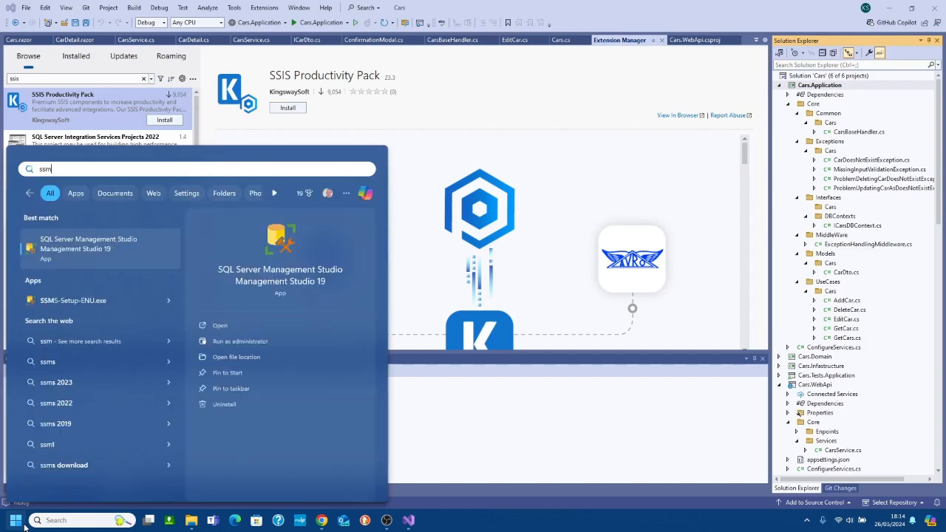
key("Return")
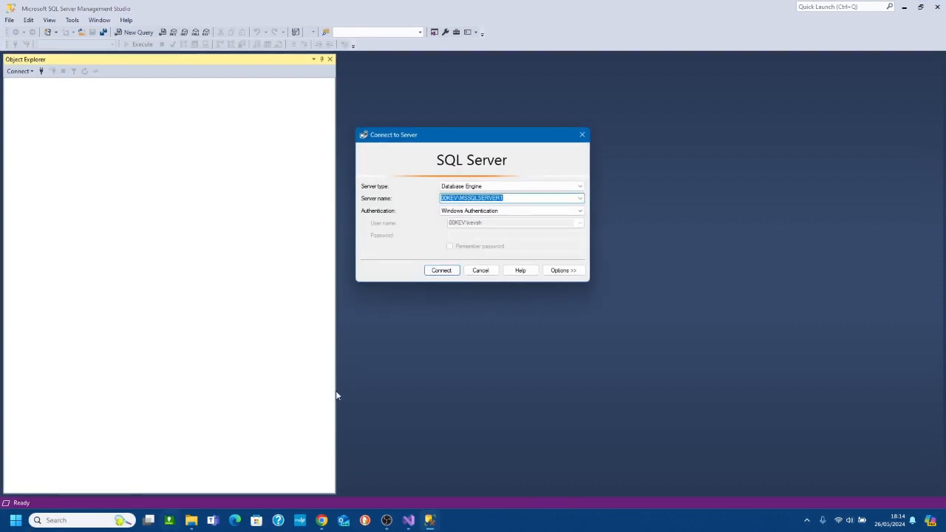
left_click(435, 272)
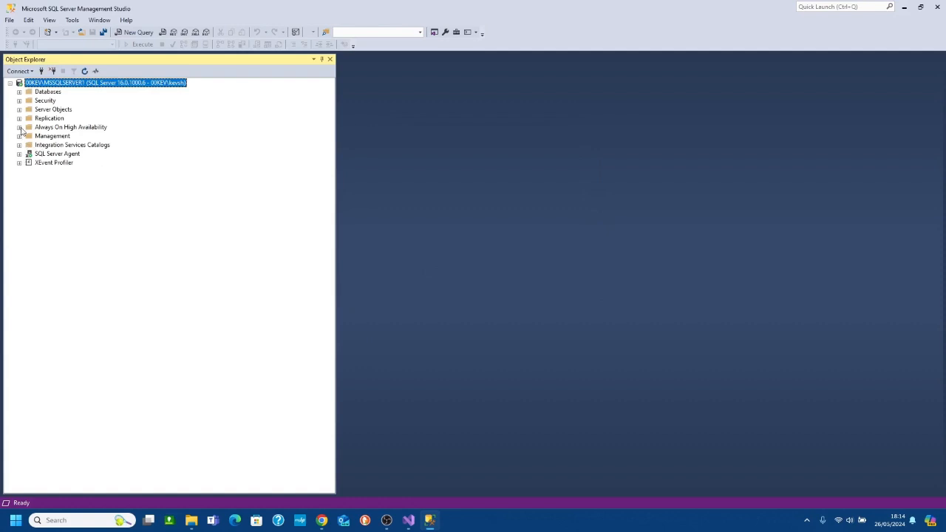
Step: Start a new server login named SSIS with SQL Server authentication and password policy enforcement turned off
left_click(20, 101)
left_click(28, 109)
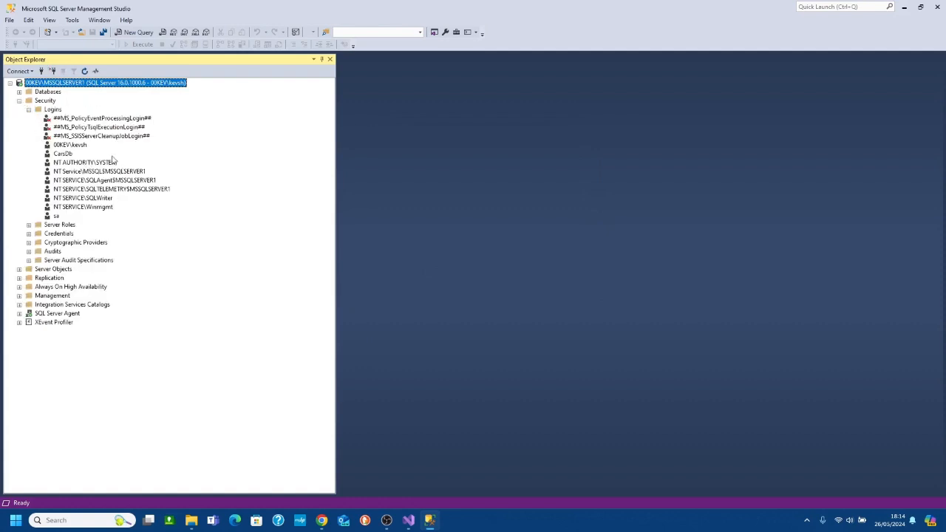
right_click(54, 111)
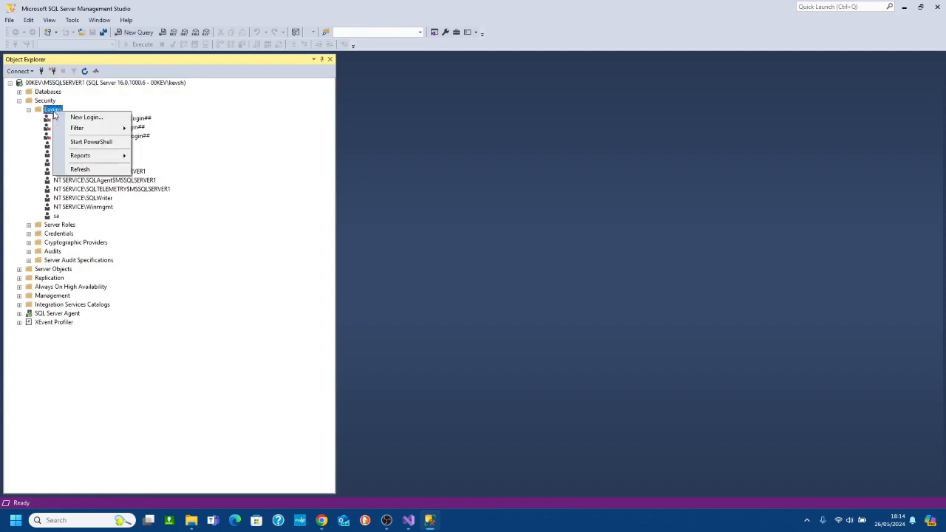
left_click(65, 117)
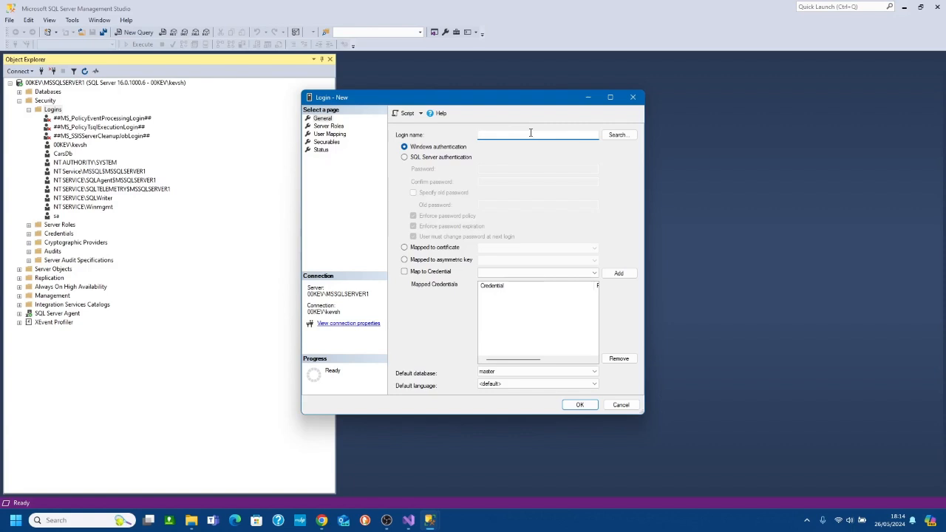
type("SSIS")
left_click(404, 157)
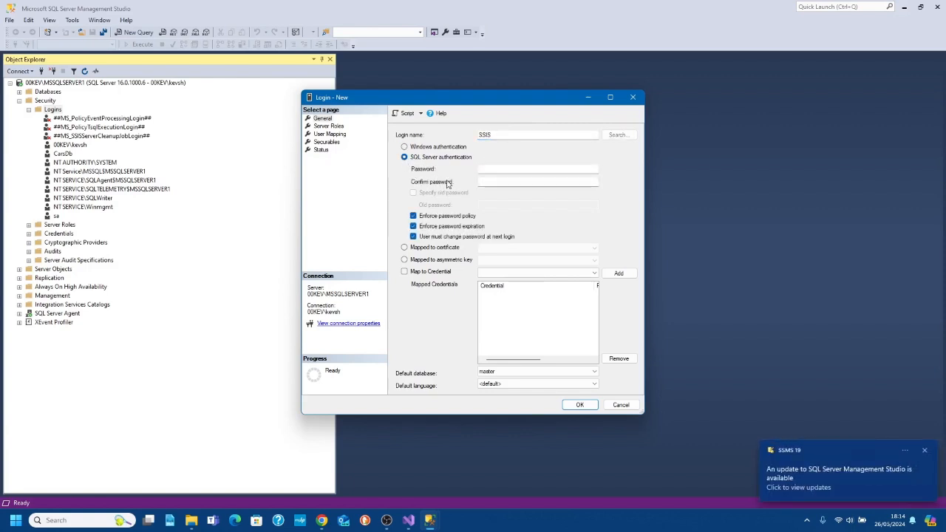
left_click(414, 215)
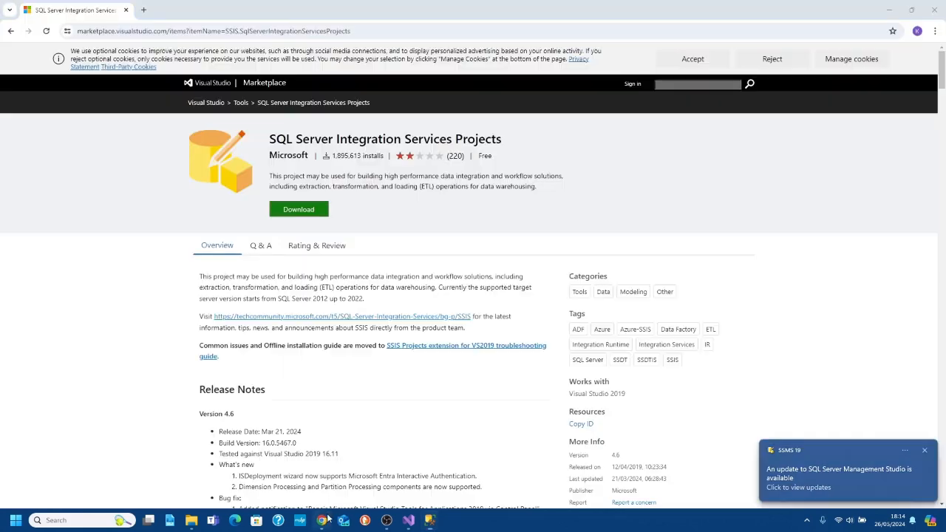
Step: Switch to Chrome, search Google for "random password generator" in a new tab, and open the RANDOM.ORG Random Password Generator
left_click(322, 520)
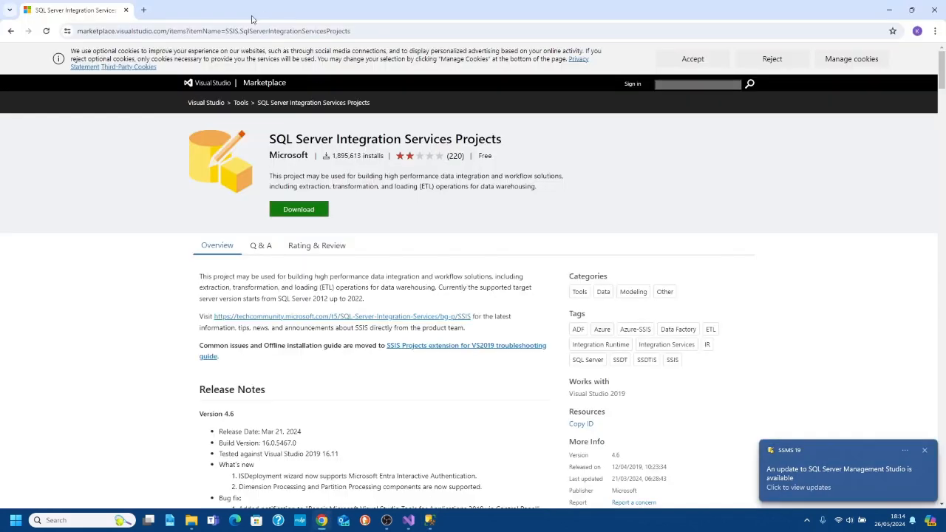
left_click(144, 9)
type("ran")
type("dom")
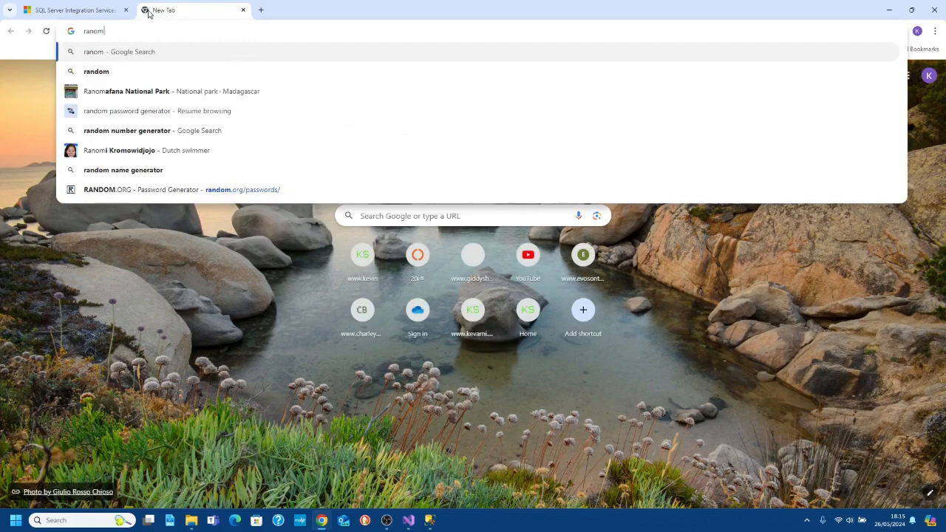
key("BackSpace")
key("BackSpace")
key("BackSpace")
key("Down")
key("Down")
key("Down")
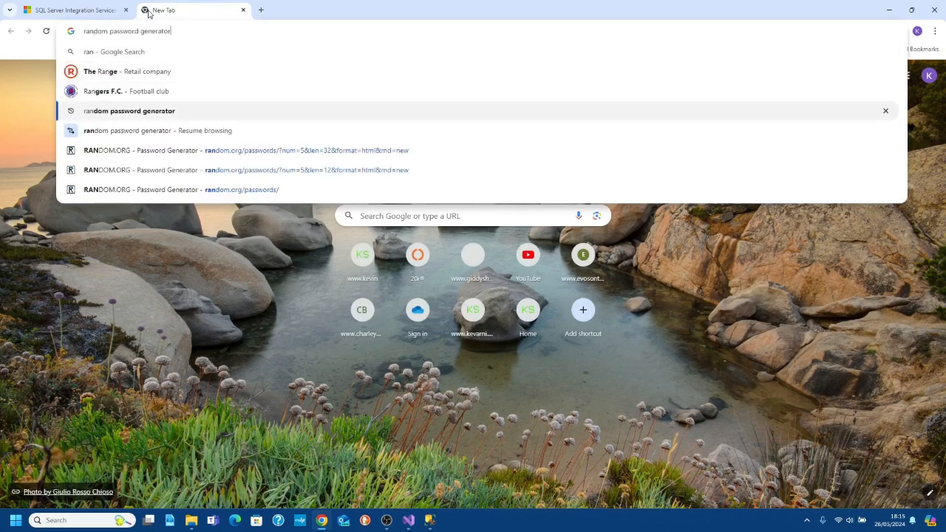
key("Return")
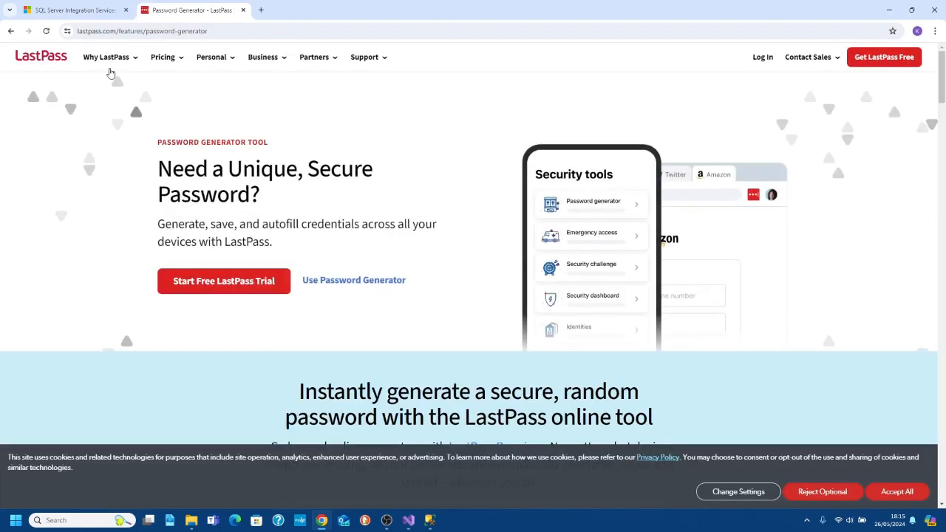
left_click(10, 31)
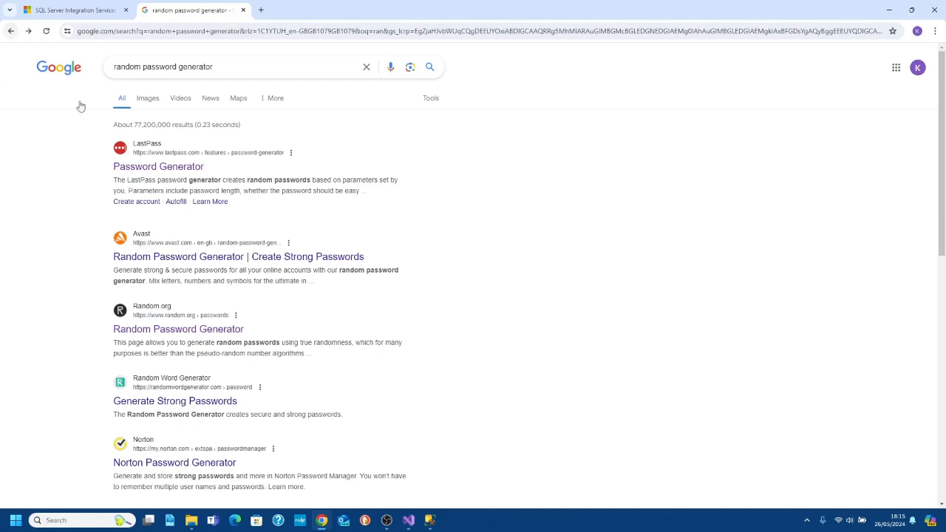
scroll(347, 366, "down", 3)
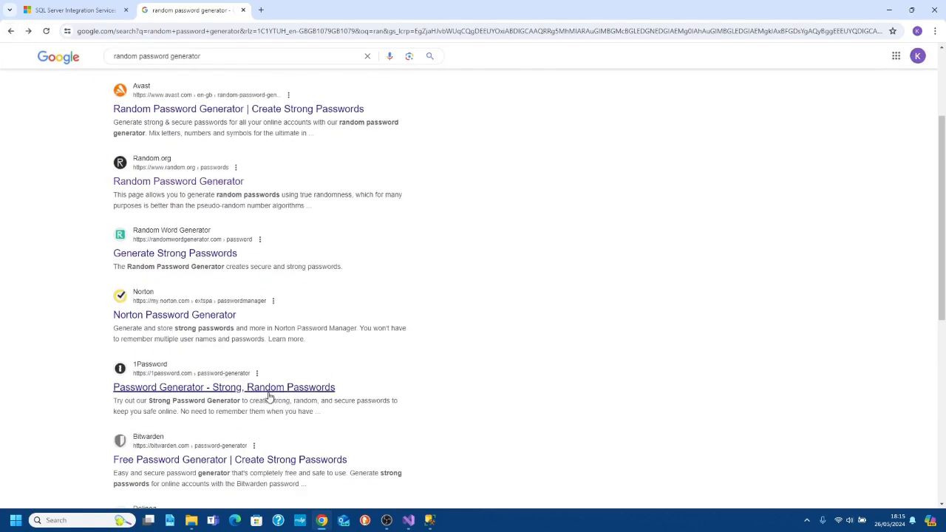
left_click(189, 184)
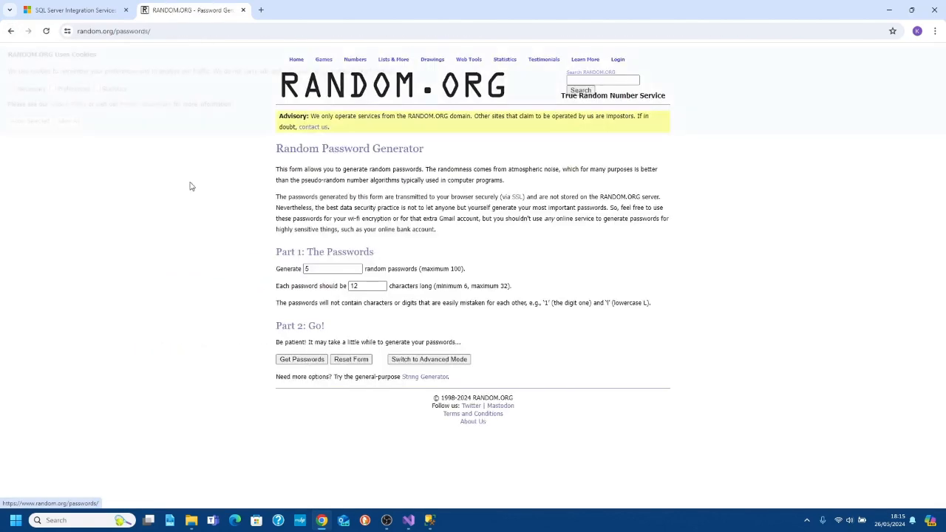
Step: Generate random passwords 32 characters long and copy the first one in the list
left_click(368, 286)
double_click(353, 285)
type("3")
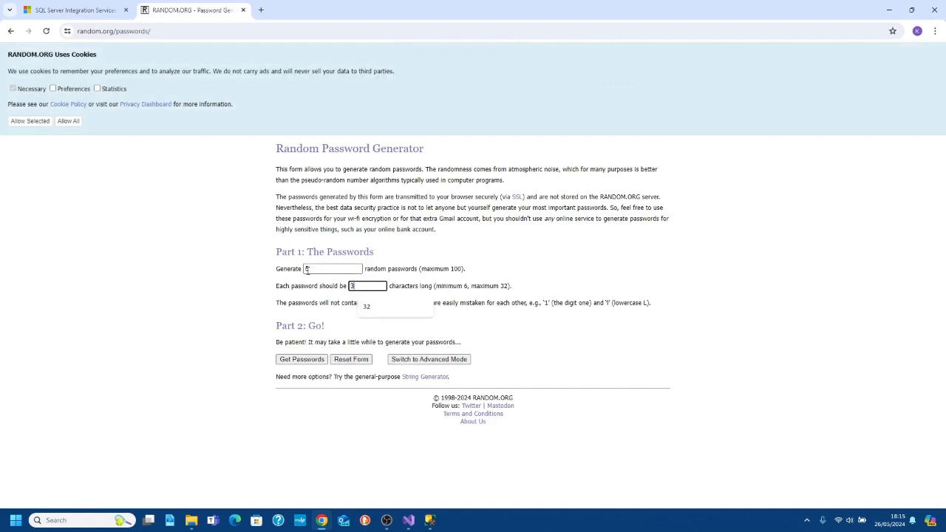
type("2")
left_click(305, 359)
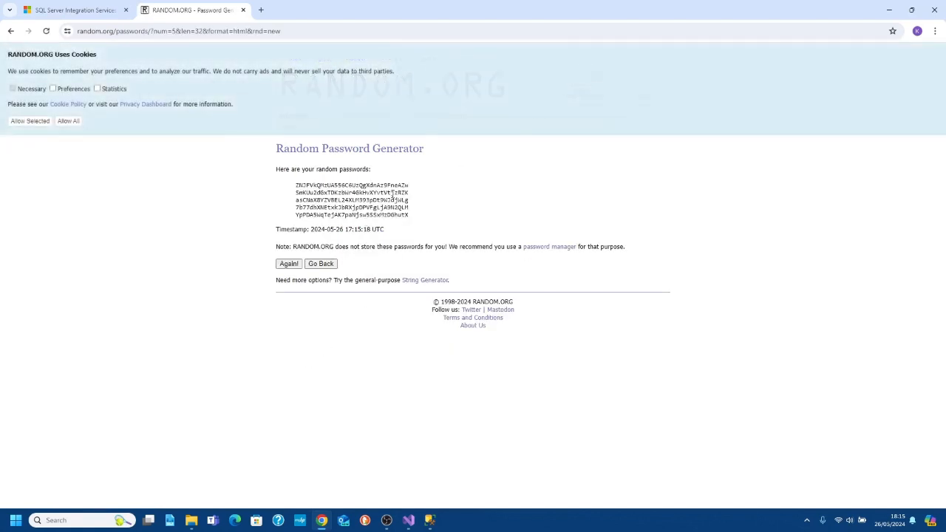
left_click_drag(409, 186, 294, 188)
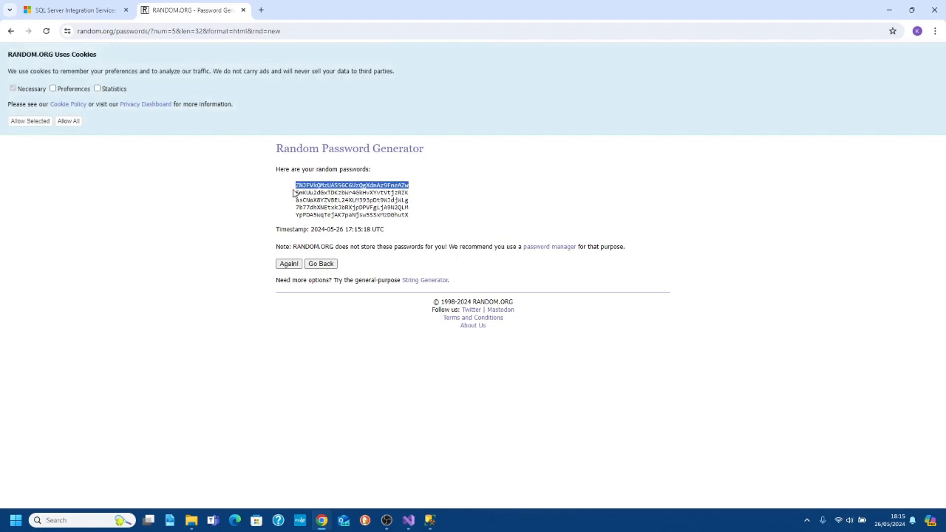
Step: Return to the new login dialog of SQL Server Management Studio and paste the generated password into the password and confirmation fields
mouse_move(430, 520)
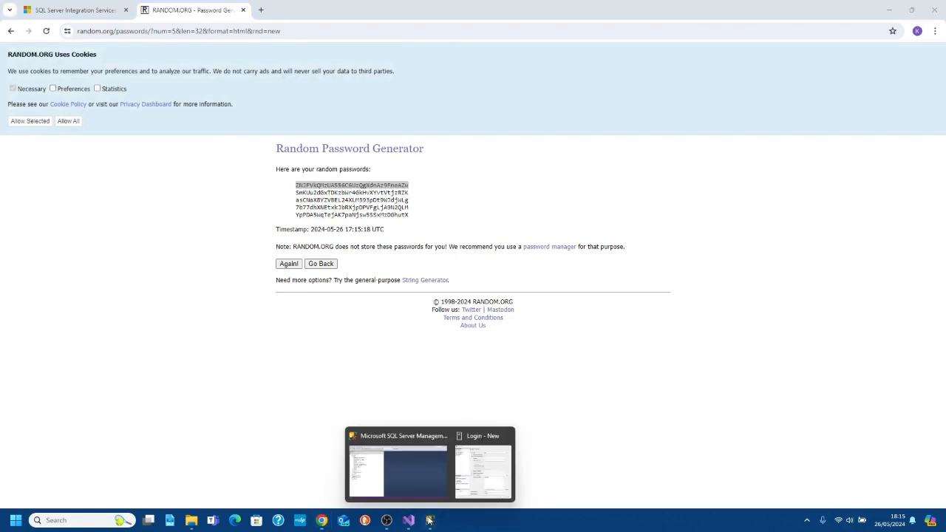
left_click(462, 486)
left_click(518, 171)
key("ctrl+v")
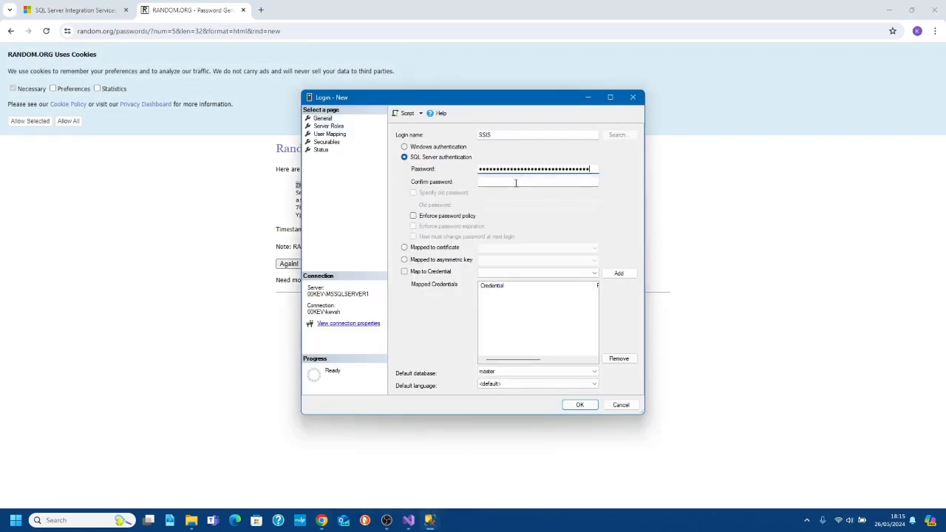
left_click(515, 182)
key("ctrl+v")
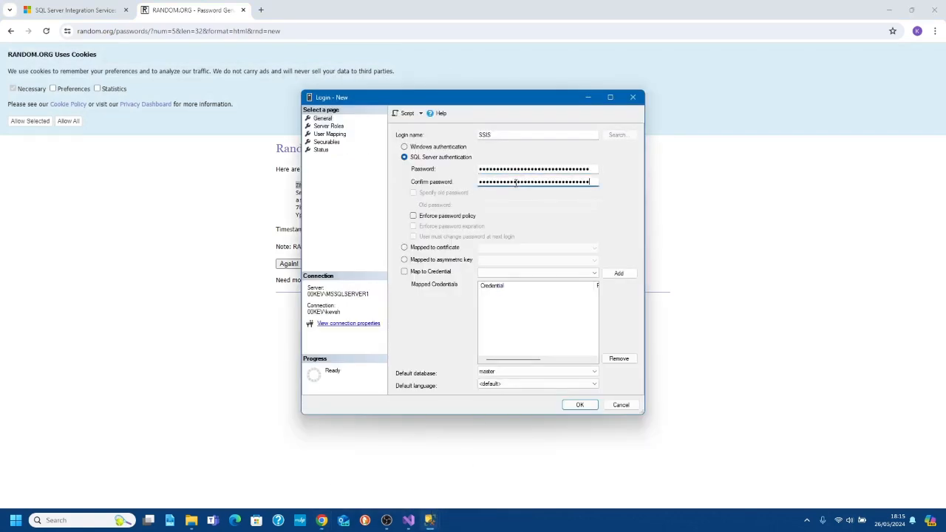
Step: Map the SSIS login to the CarsDB database with the db_datareader role and to the SSIS database, and create the login
left_click(325, 126)
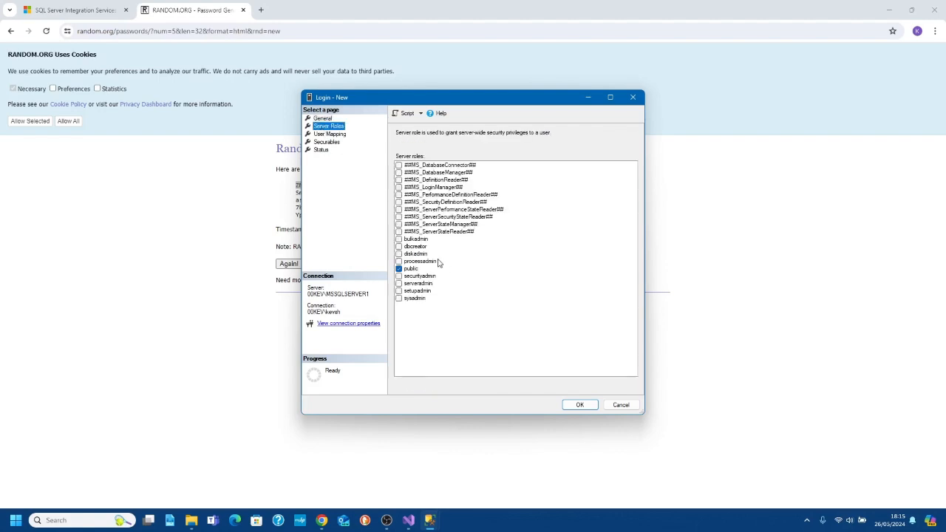
left_click(333, 133)
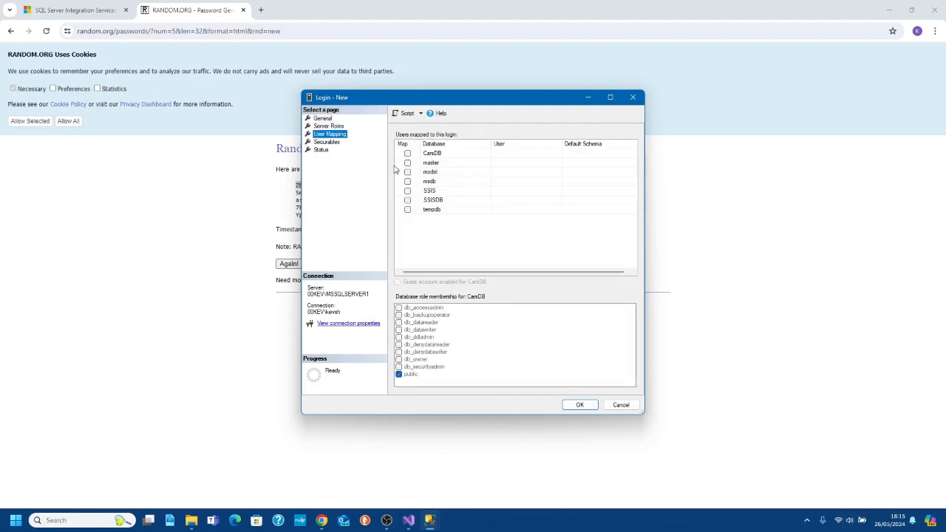
left_click(407, 154)
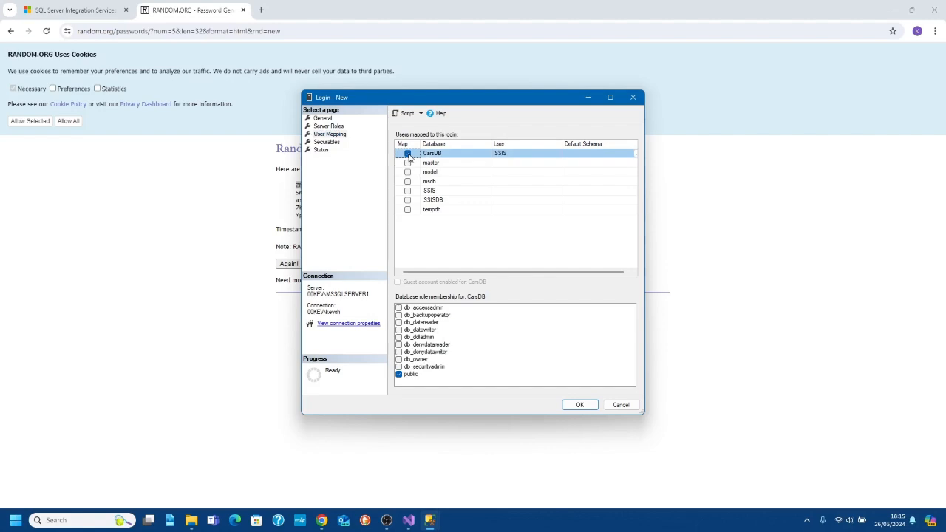
left_click(399, 323)
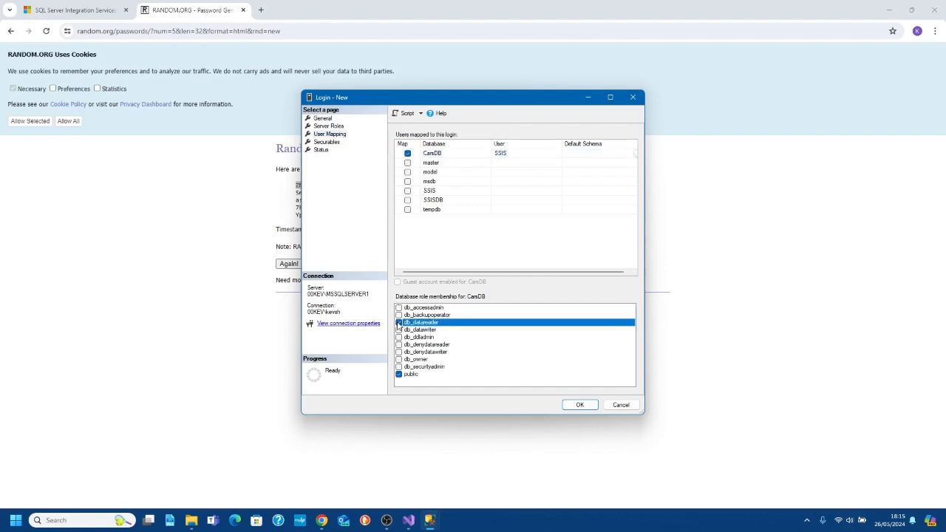
left_click(407, 191)
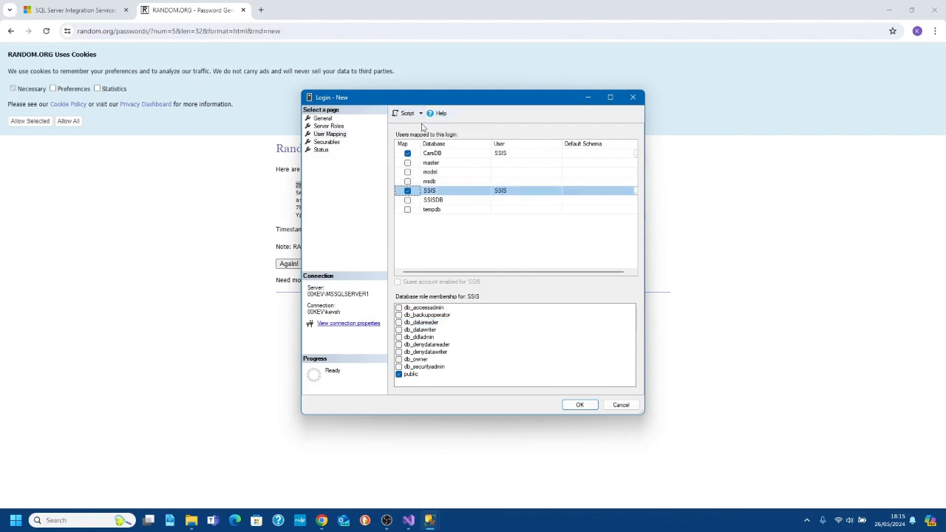
left_click(581, 407)
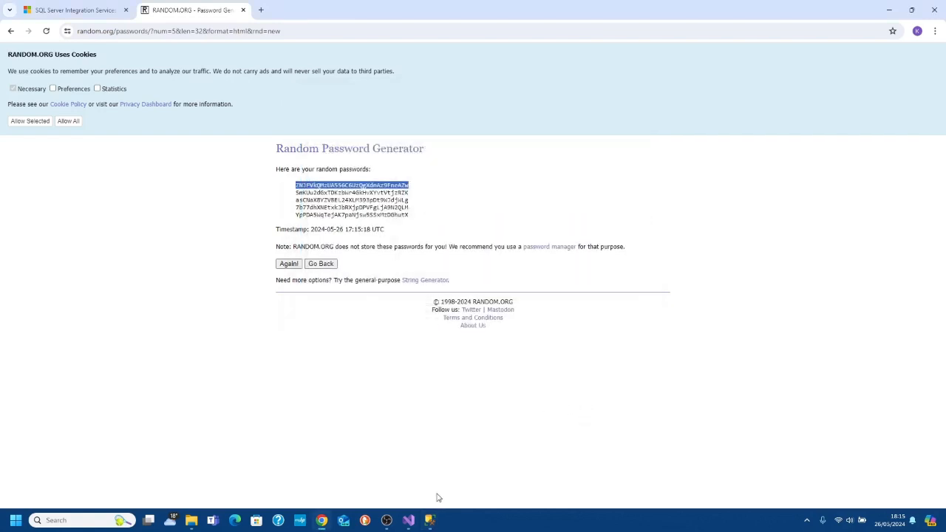
Step: Switch back to SQL Server Management Studio and expand the SSIS database down to its tables
left_click(428, 516)
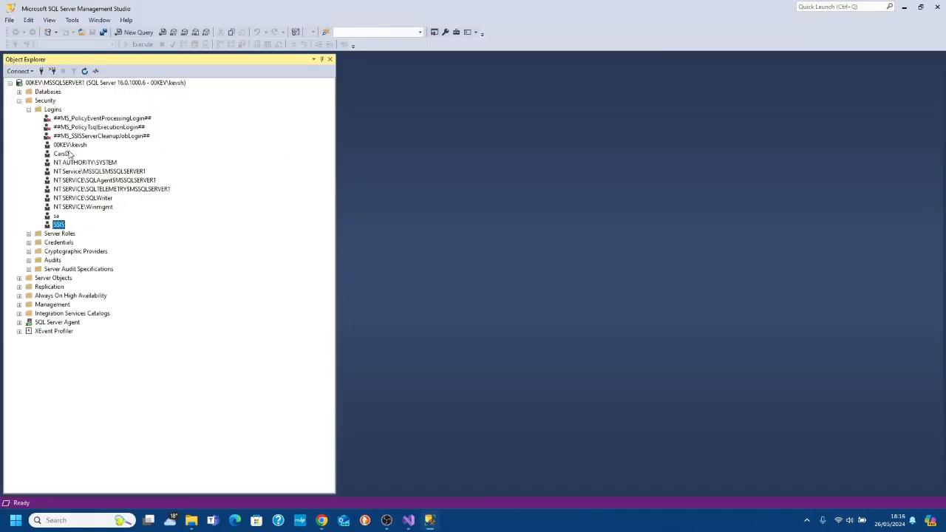
left_click(19, 92)
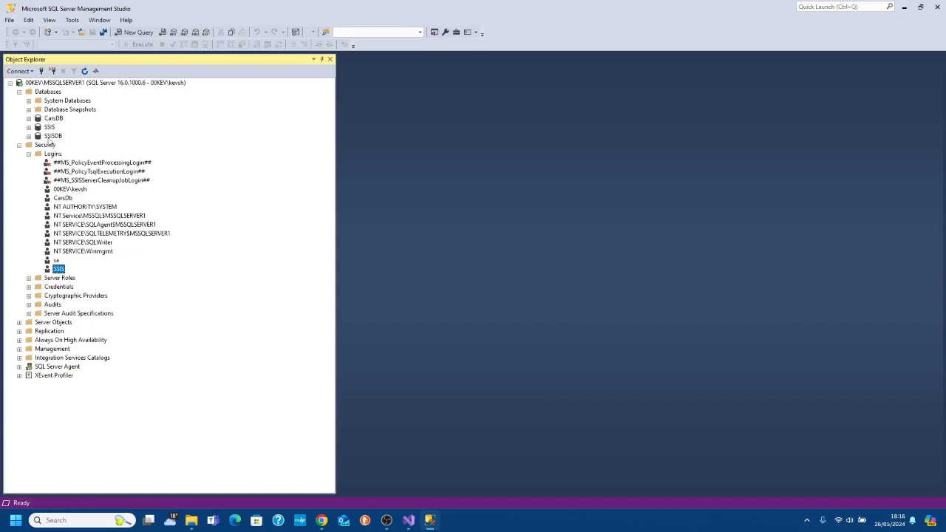
left_click(48, 128)
right_click(47, 128)
left_click(28, 127)
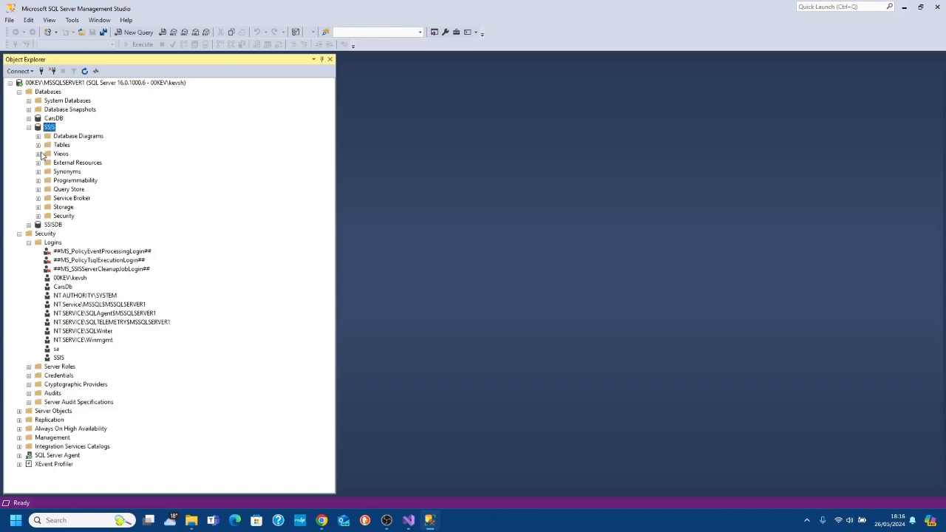
left_click(38, 145)
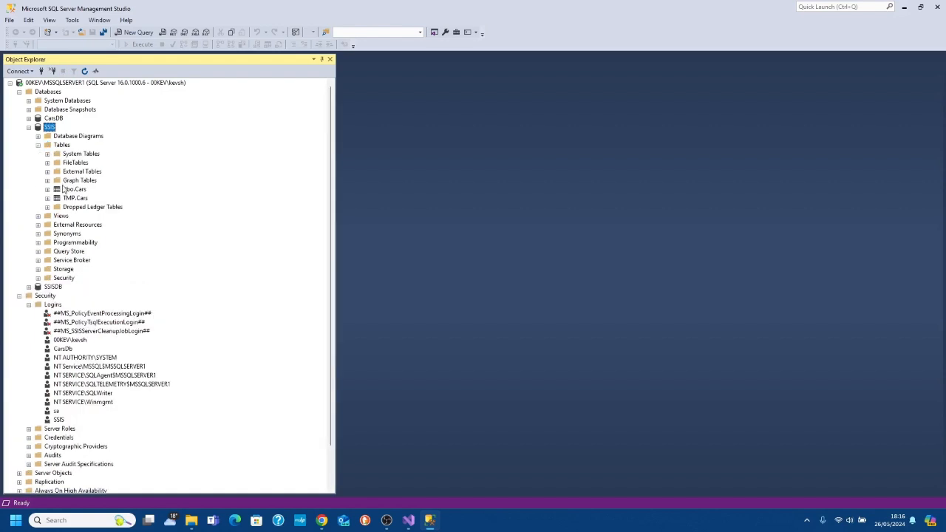
Step: Add the SSIS user to the permissions of the TMP.Cars table and grant it the Alter permission
right_click(76, 200)
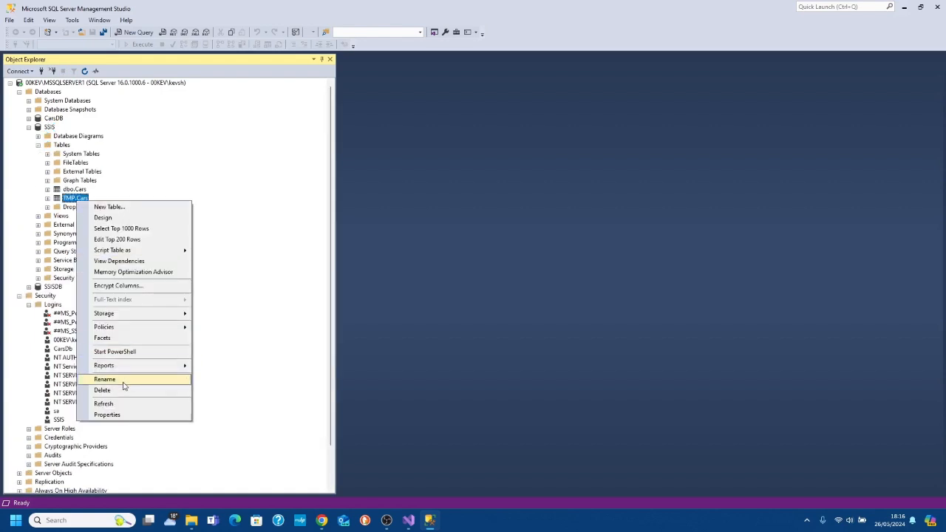
left_click(115, 415)
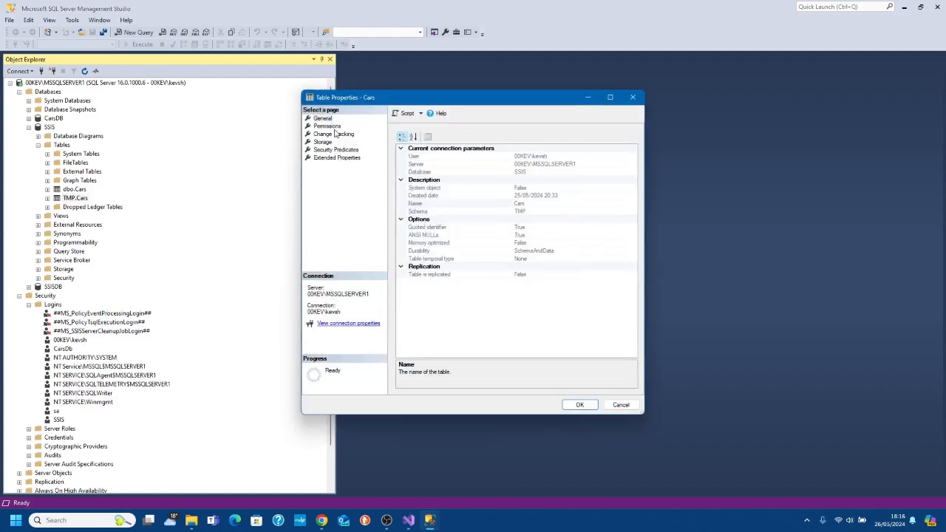
left_click(328, 126)
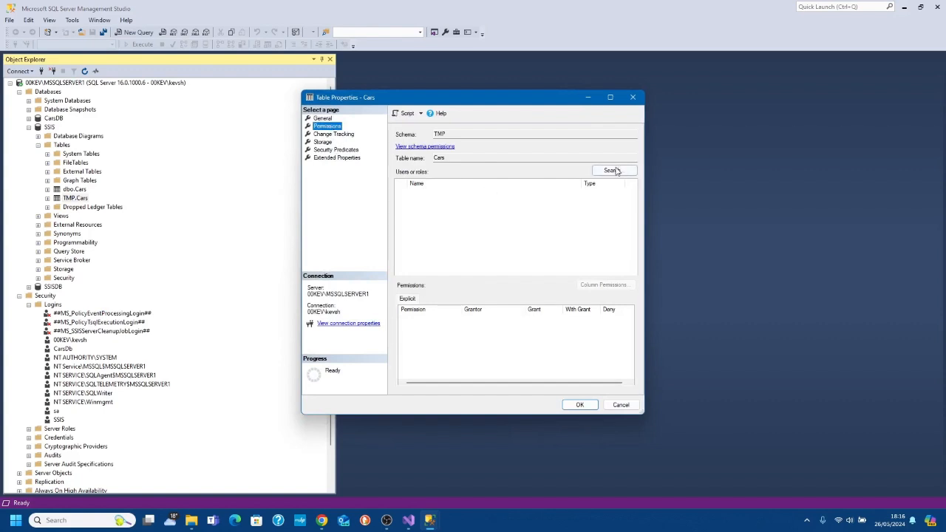
left_click(614, 170)
left_click(527, 283)
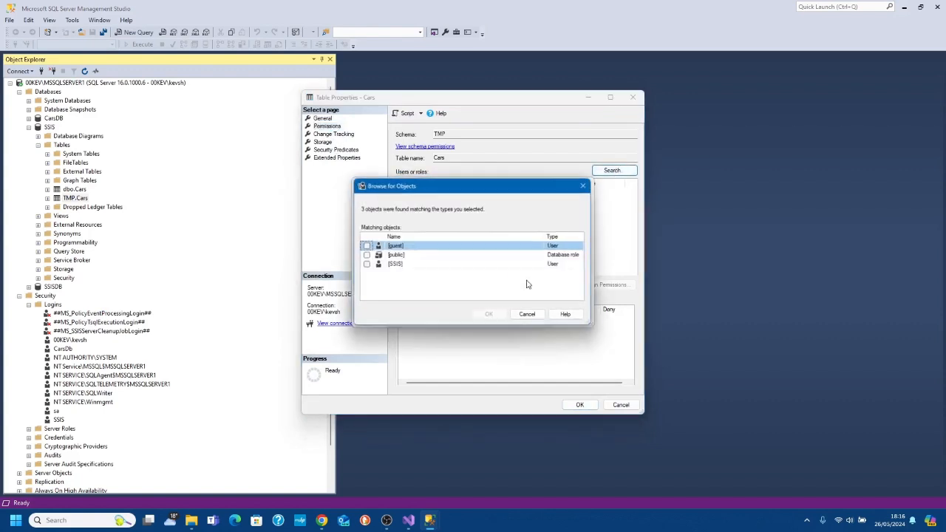
left_click(365, 265)
left_click(489, 317)
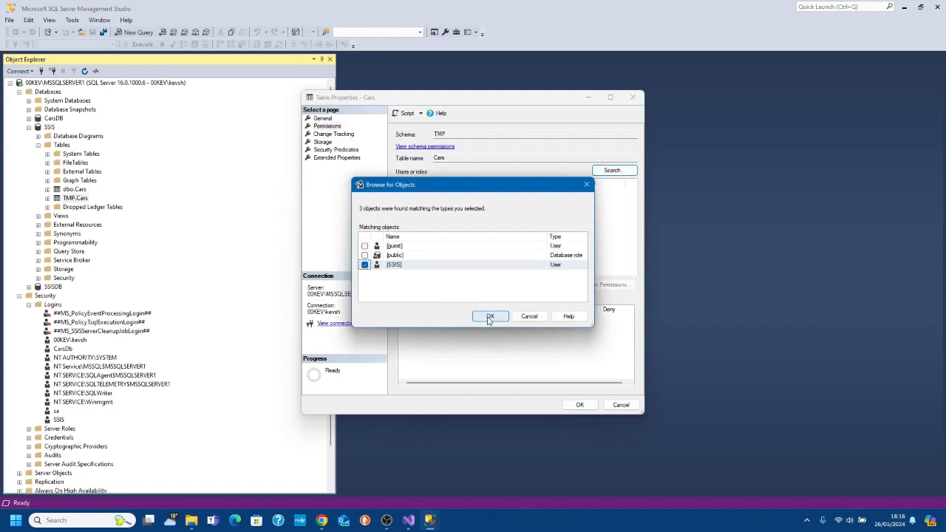
left_click(475, 318)
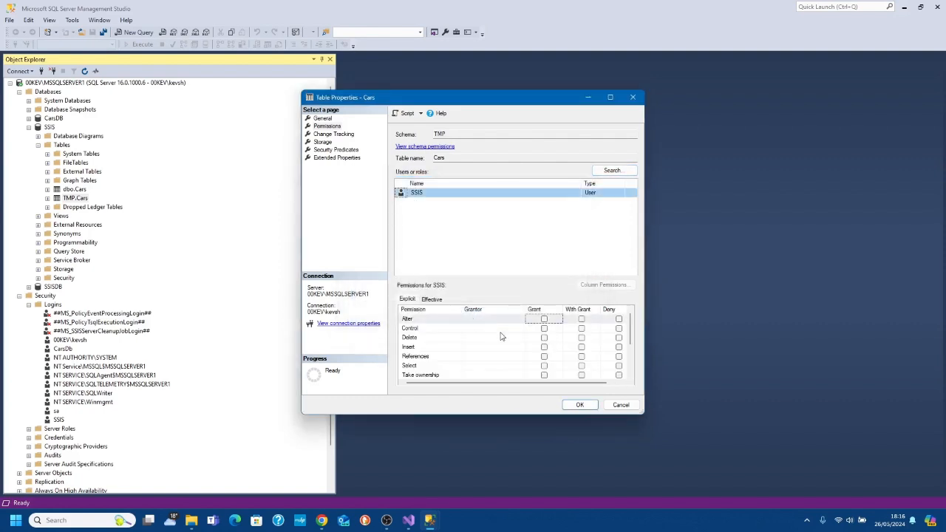
left_click(544, 319)
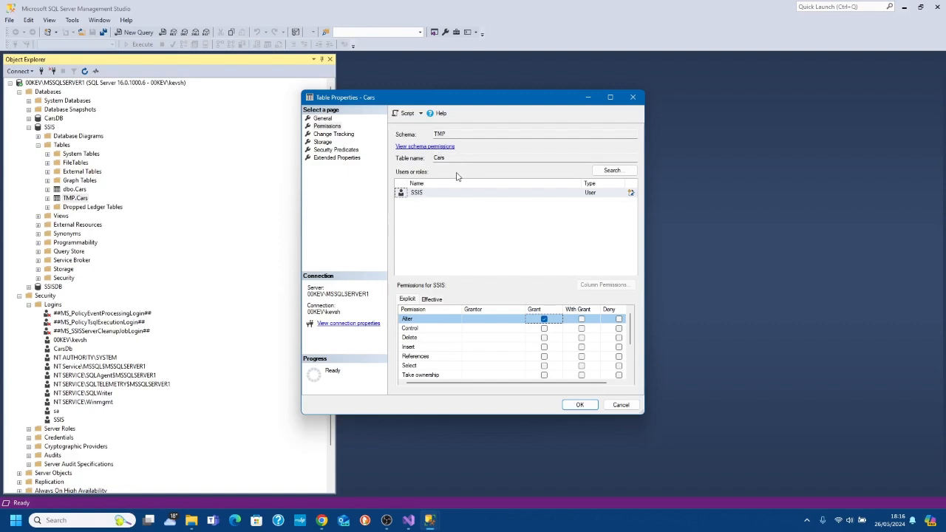
left_click(573, 407)
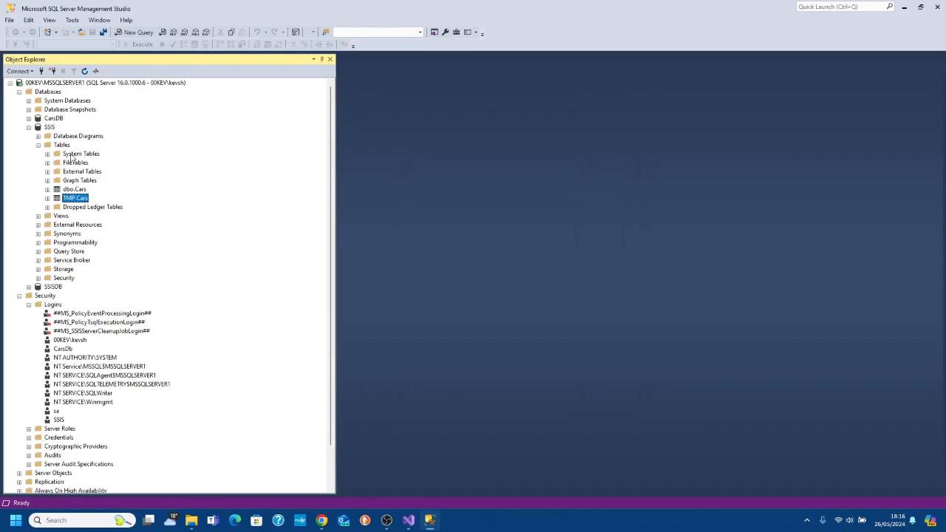
Step: Grant the SSIS user Execute permission on the SSIS database's stored procedure dbo.sp_CarsDB_Cars_ImportTMP
left_click(39, 242)
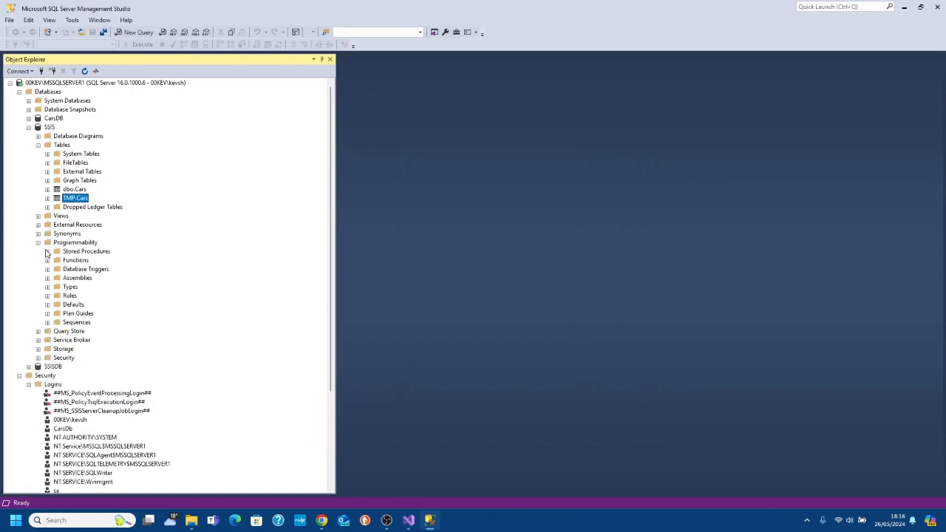
left_click(47, 252)
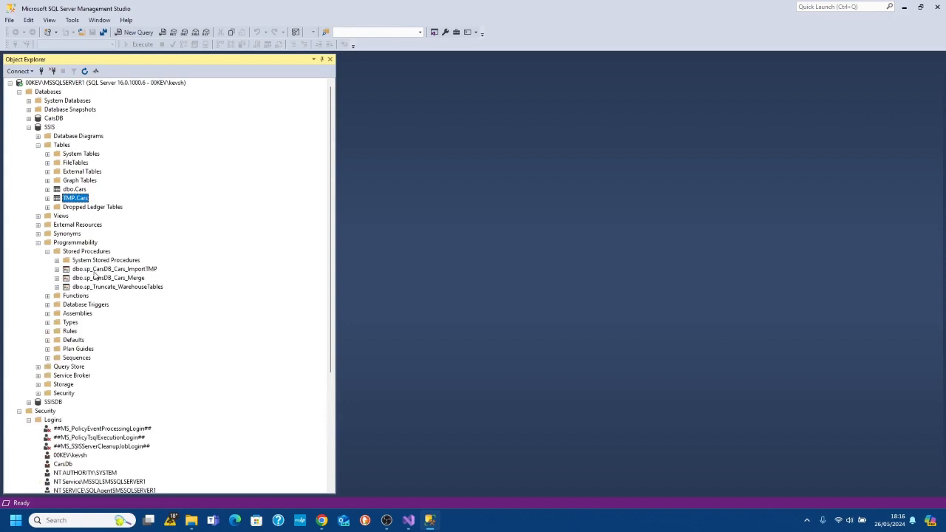
right_click(112, 271)
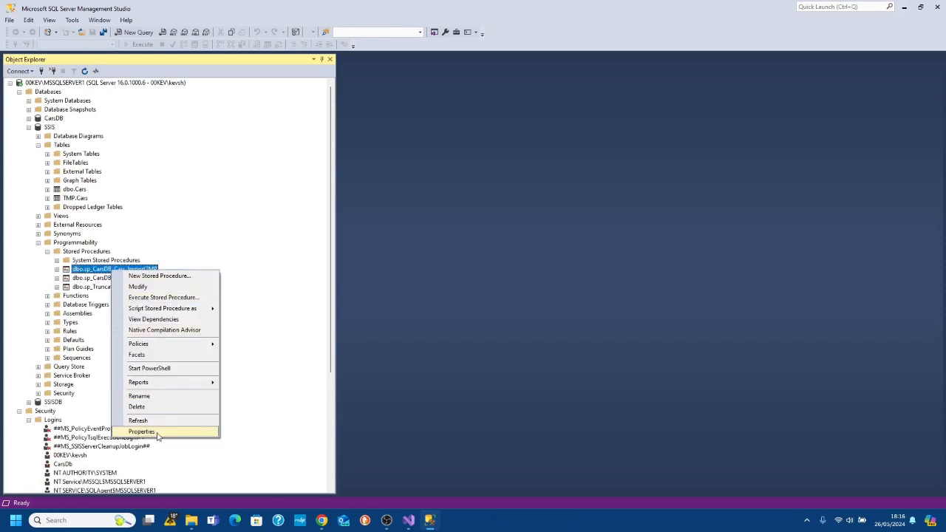
left_click(142, 431)
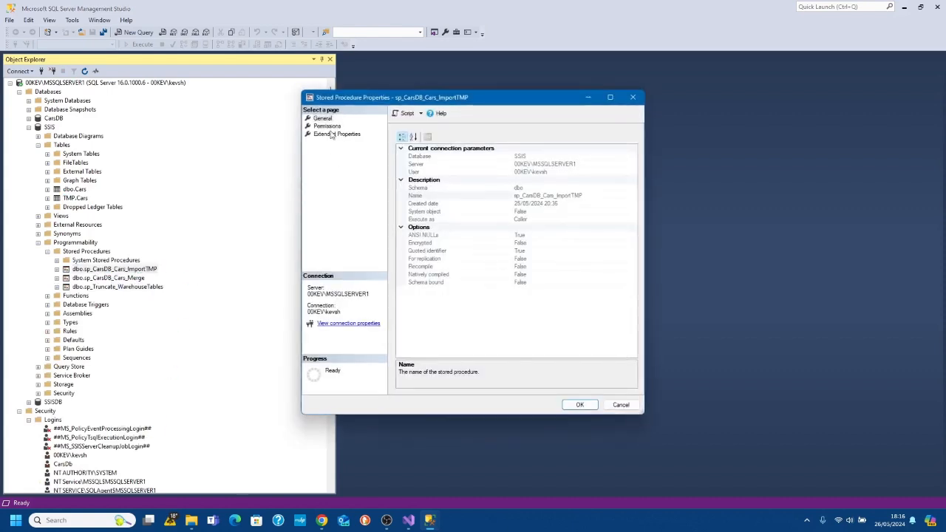
left_click(327, 126)
left_click(611, 170)
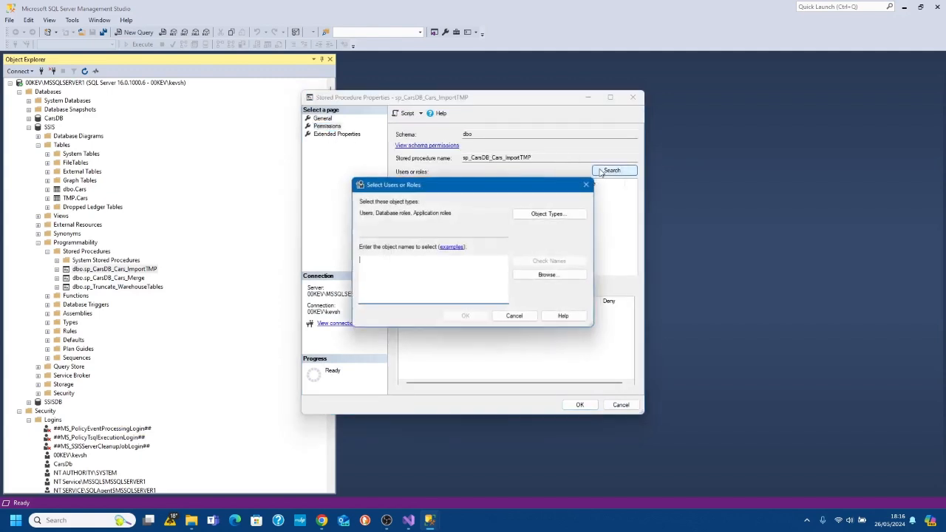
left_click(544, 276)
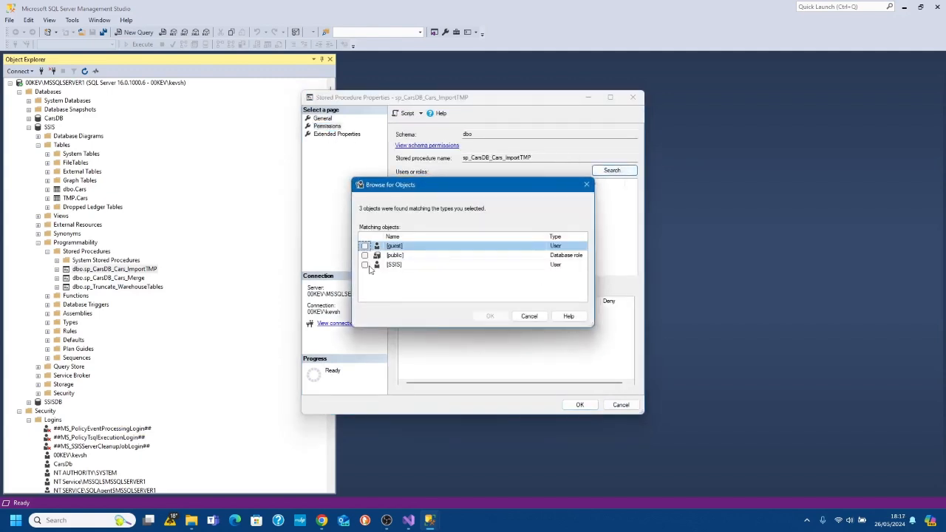
left_click(364, 264)
left_click(489, 316)
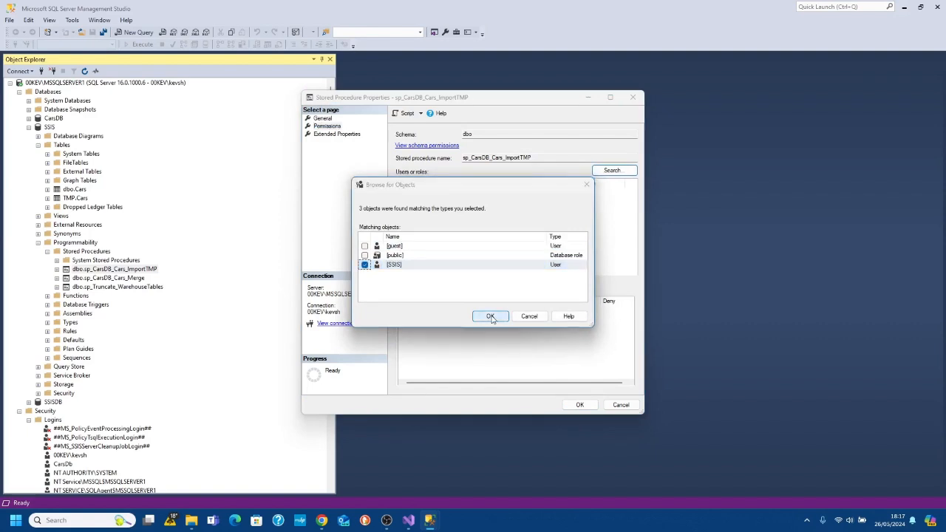
left_click(466, 316)
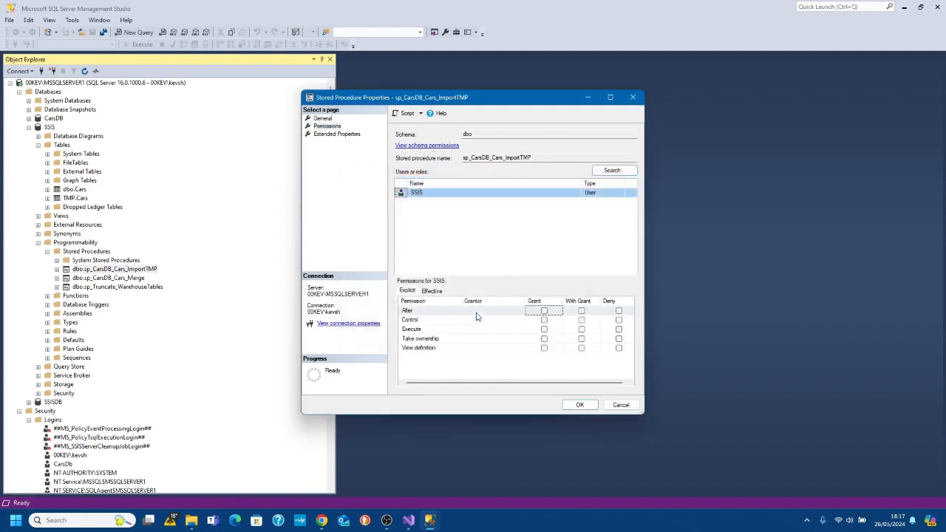
left_click(545, 330)
left_click(580, 405)
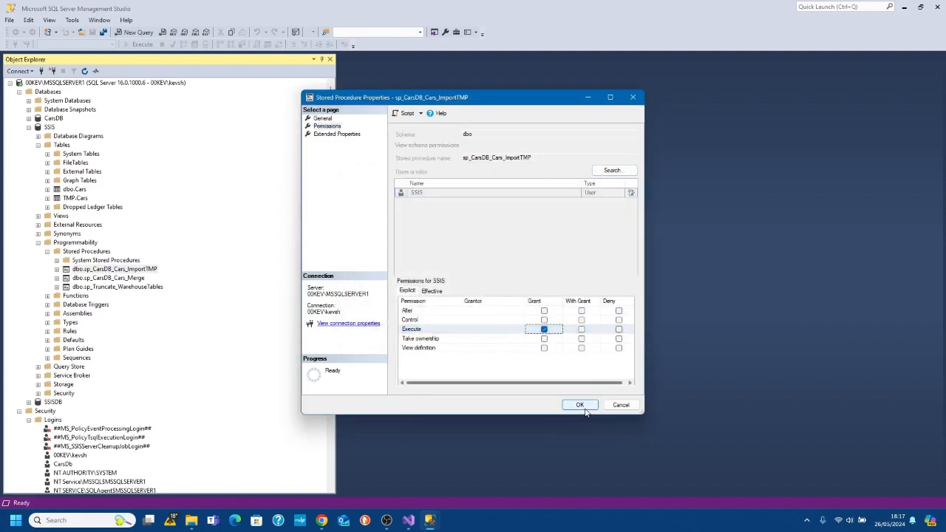
Step: Grant the SSIS user Execute permission on the stored procedure dbo.sp_CarsDB_Cars_Merge
right_click(129, 280)
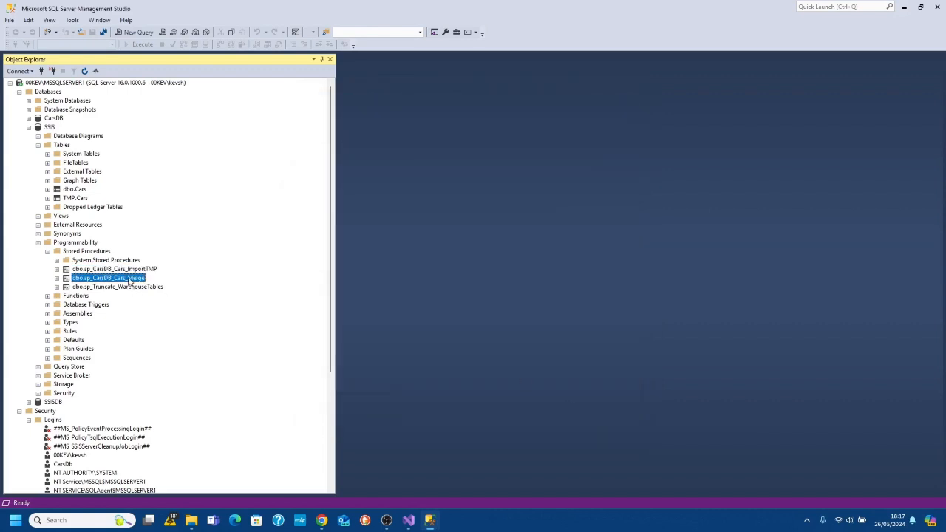
left_click(174, 440)
left_click(337, 130)
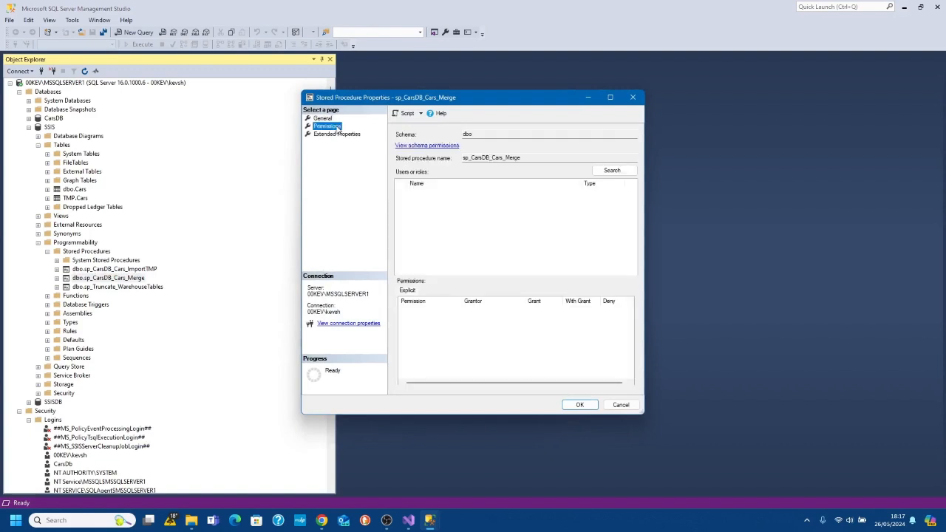
left_click(611, 170)
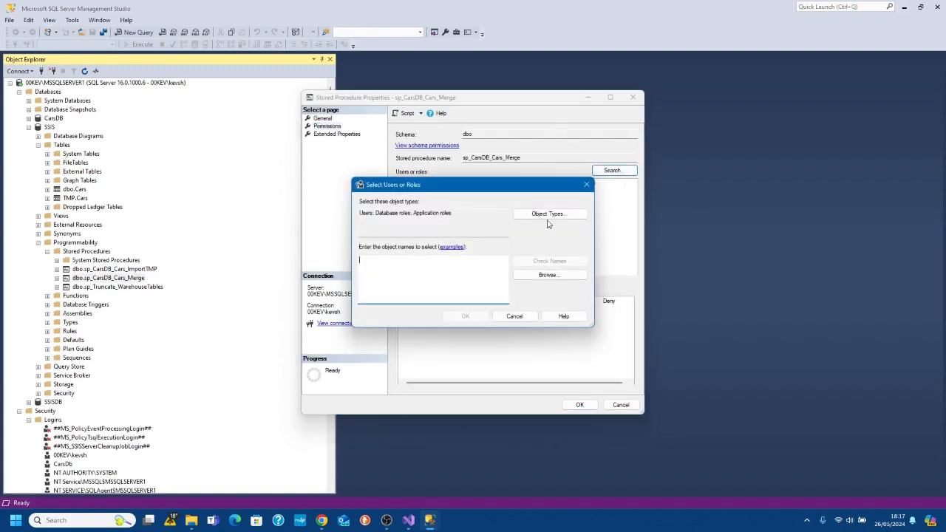
left_click(524, 277)
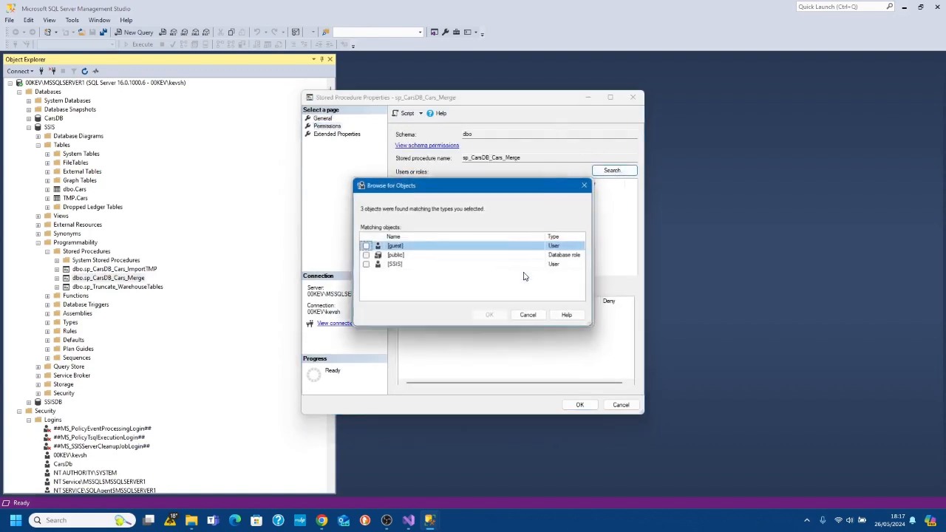
left_click(365, 265)
left_click(489, 316)
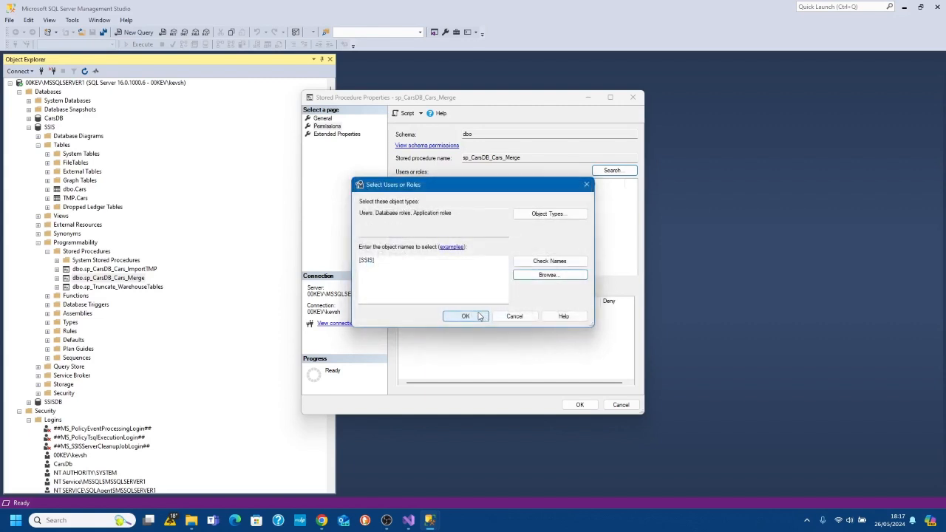
left_click(466, 316)
left_click(544, 330)
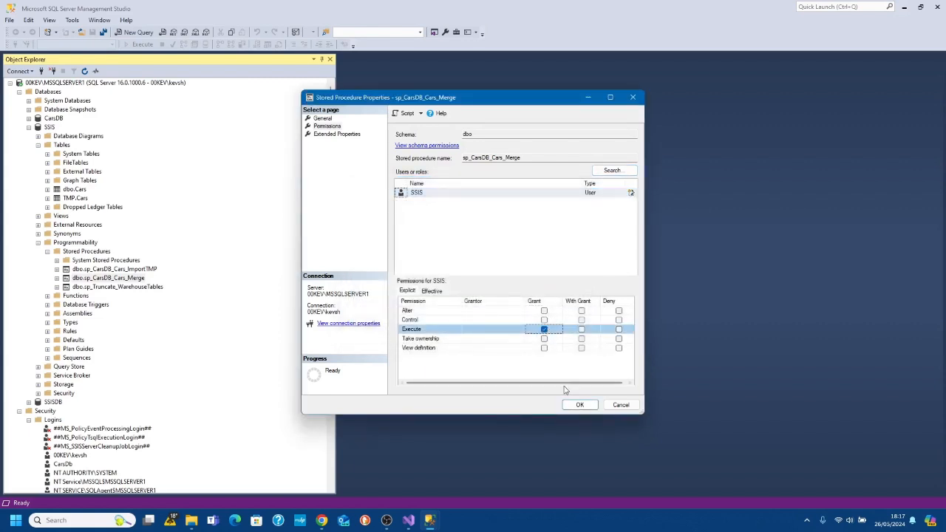
left_click(579, 404)
Step: Grant the SSIS user Execute permission on the stored procedure dbo.sp_Truncate_WarehouseTables
left_click(116, 287)
right_click(115, 288)
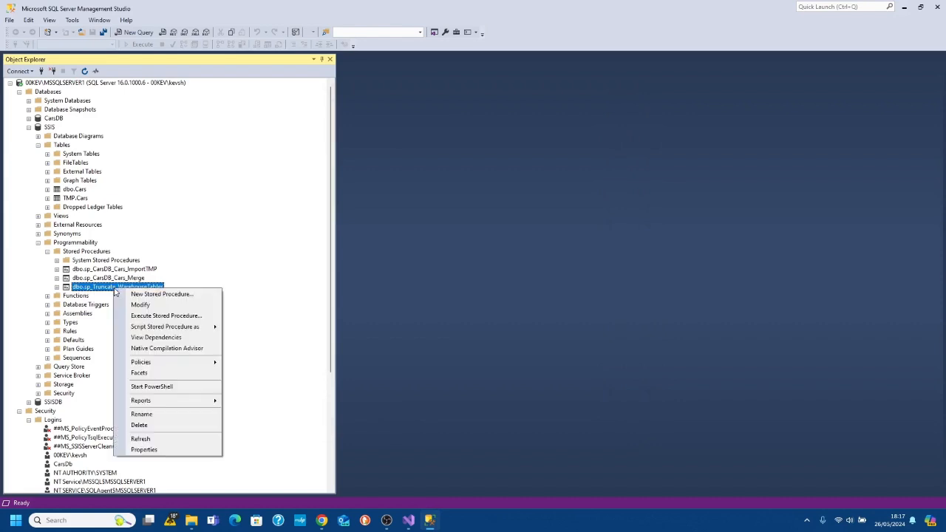
left_click(145, 449)
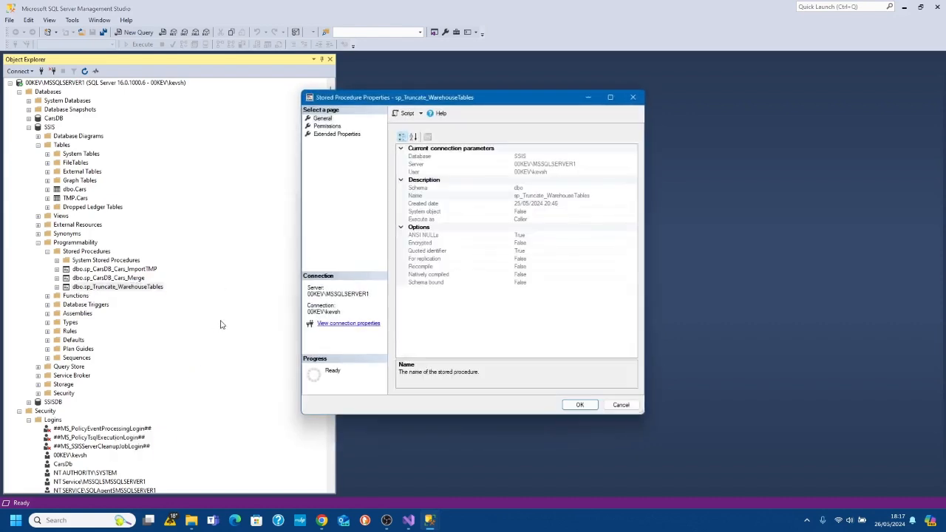
left_click(330, 127)
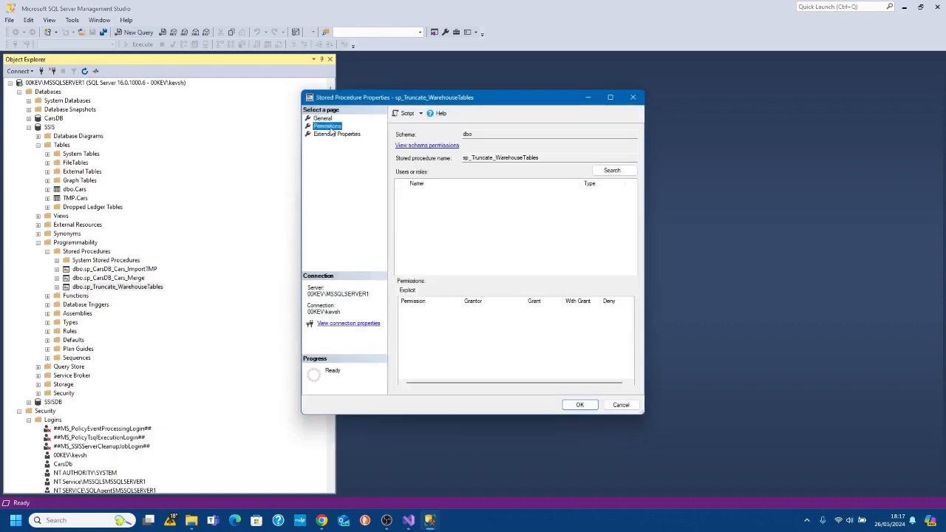
left_click(612, 171)
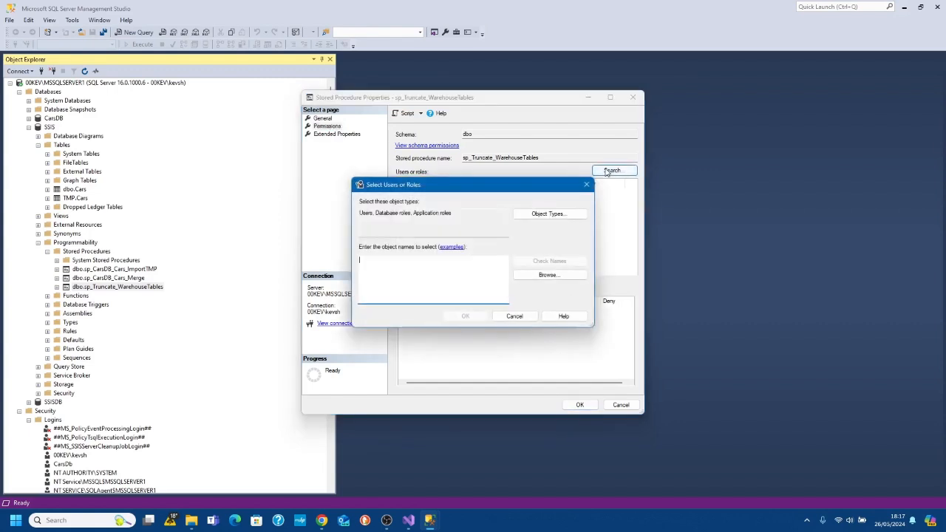
left_click(548, 276)
left_click(365, 265)
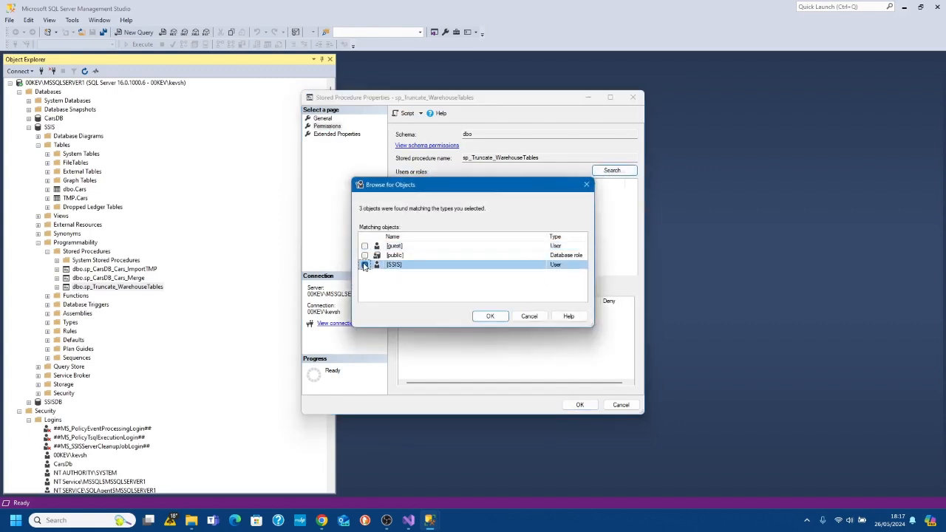
left_click(490, 316)
left_click(466, 317)
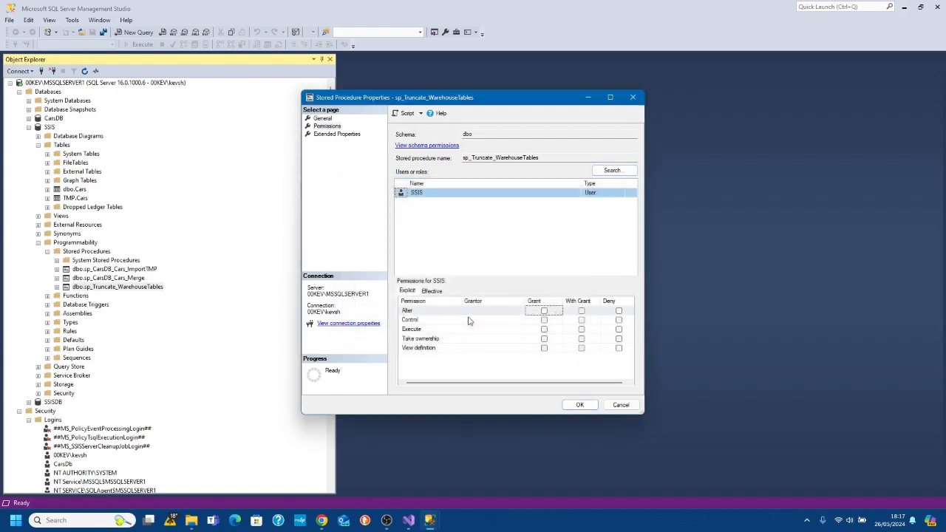
left_click(545, 329)
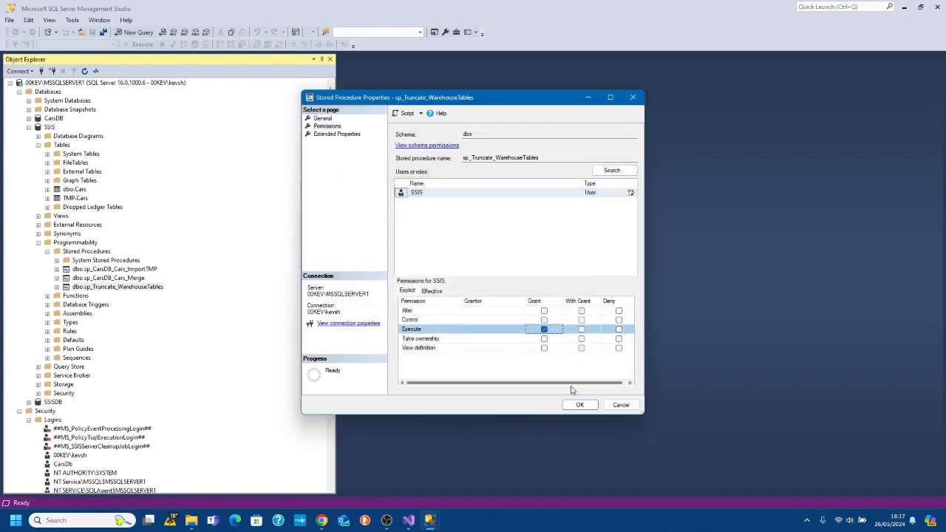
left_click(578, 406)
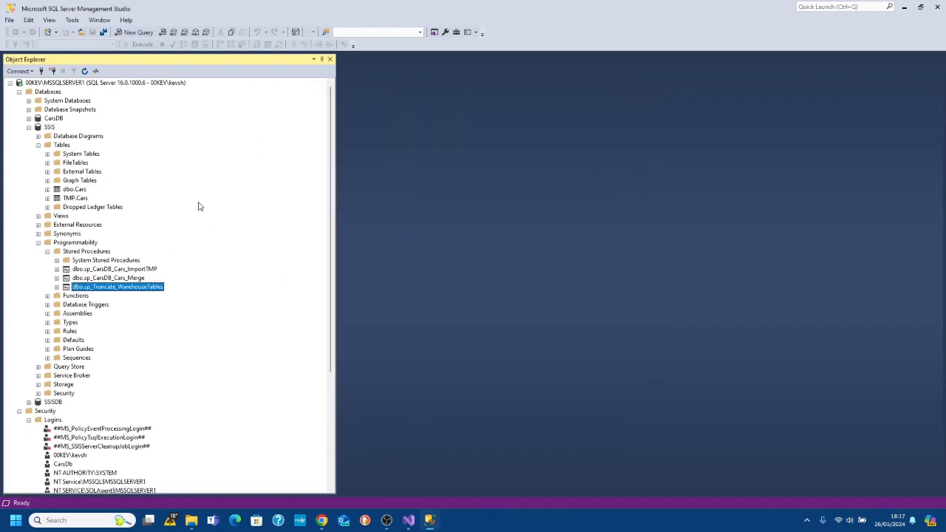
Step: Switch to Visual Studio and close the Extension Manager
left_click(408, 520)
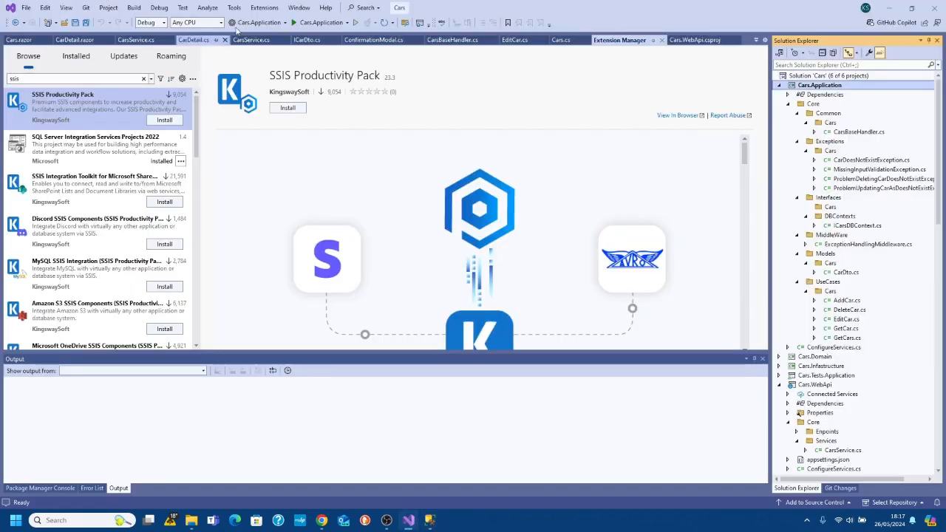
left_click(660, 40)
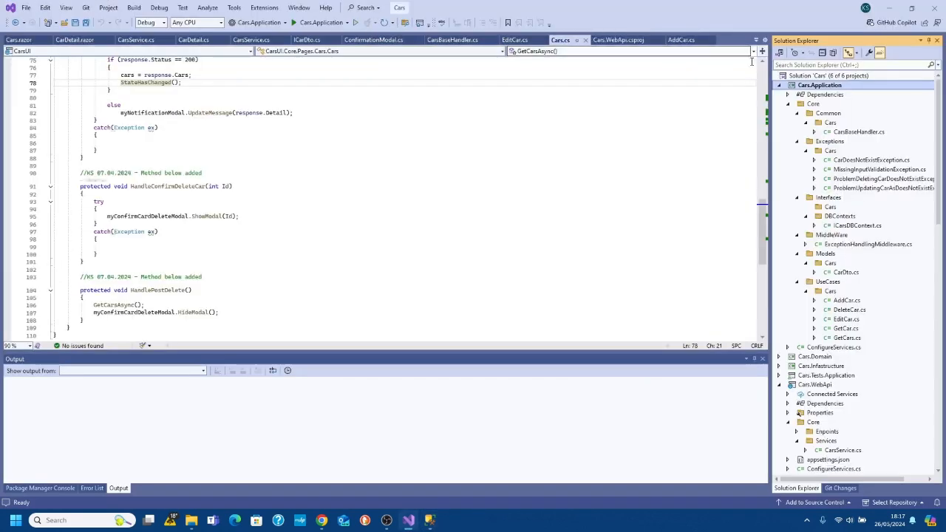
Step: Start adding a new project to the Cars solution, search the templates for "inte" and choose Integration Services Project
left_click(819, 75)
right_click(819, 76)
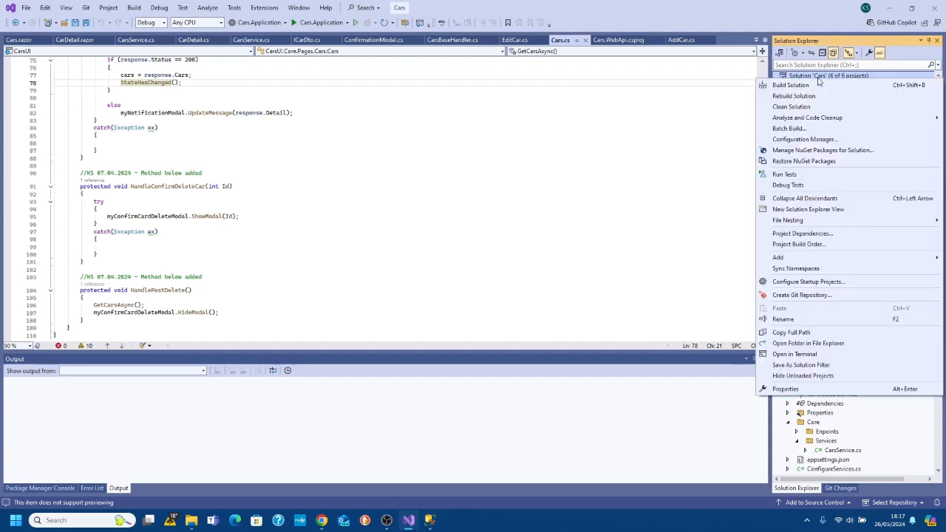
mouse_move(816, 258)
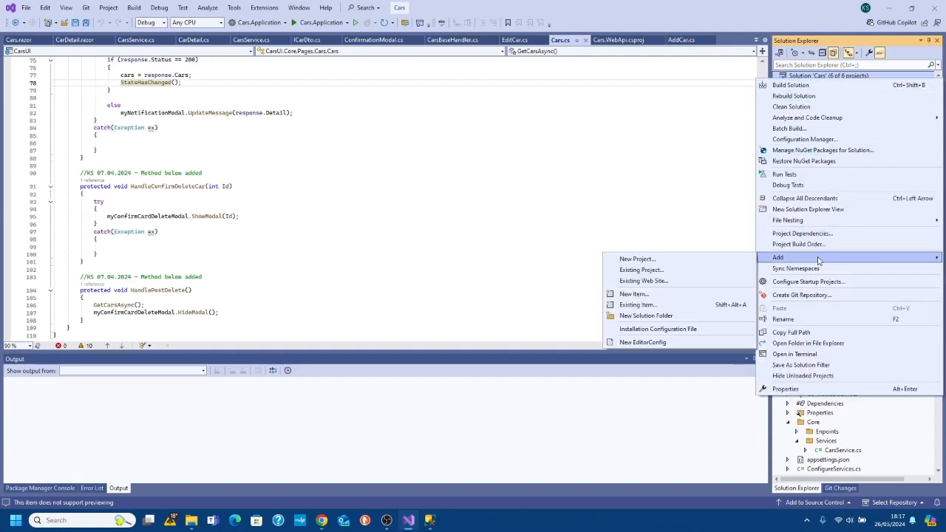
left_click(725, 262)
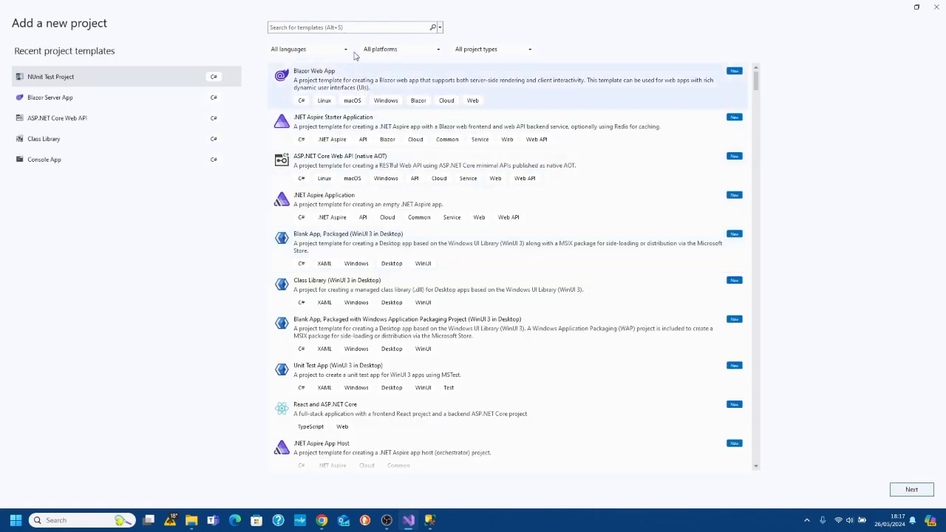
left_click(326, 27)
type("inte")
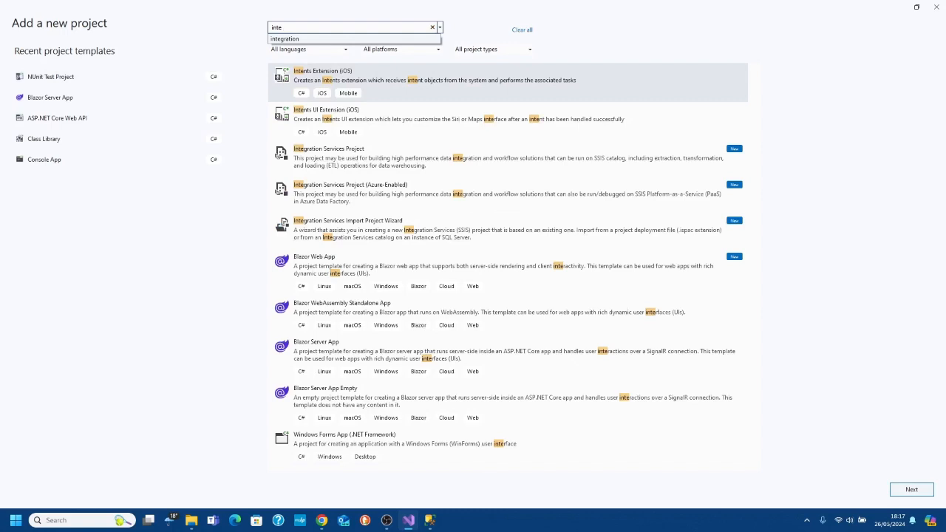
left_click(355, 168)
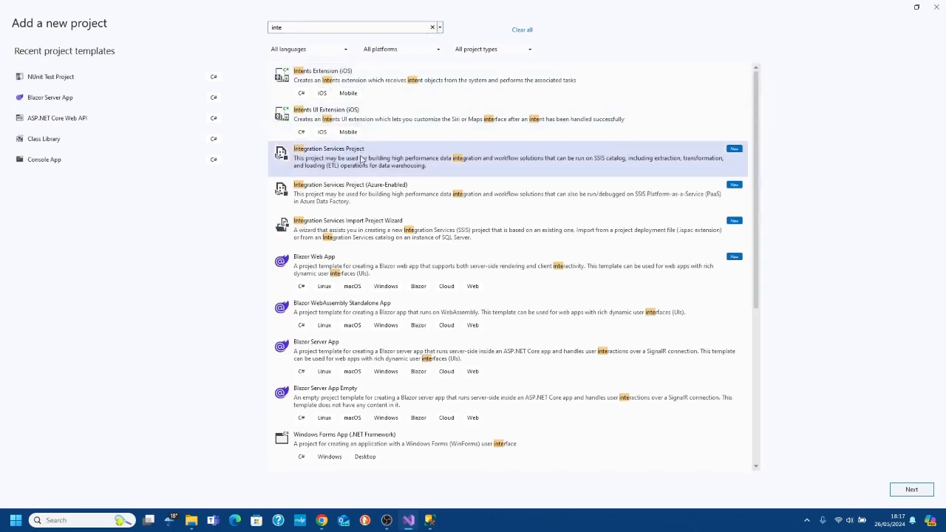
double_click(352, 160)
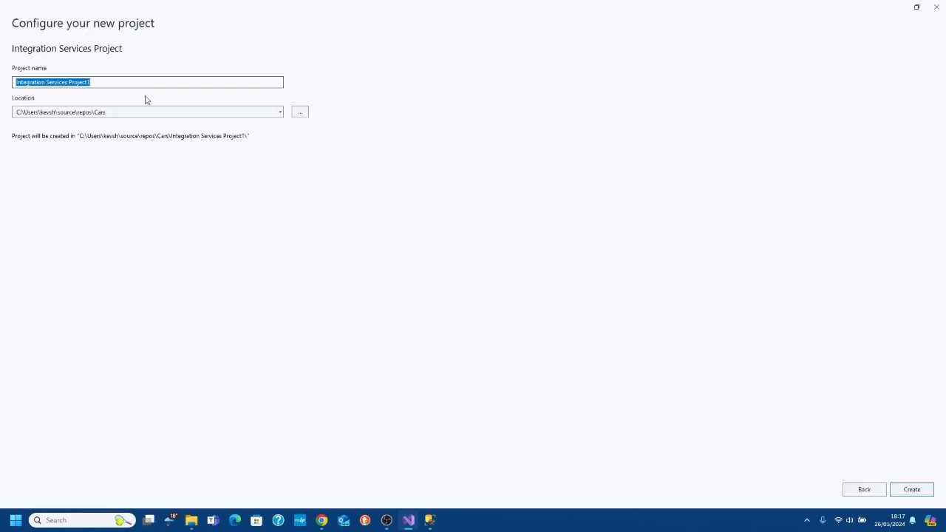
Step: Name the Integration Services project SSISCarsWarehouse and create it in the Cars solution's folder
left_click_drag(121, 85, 2, 88)
type("SSIS ")
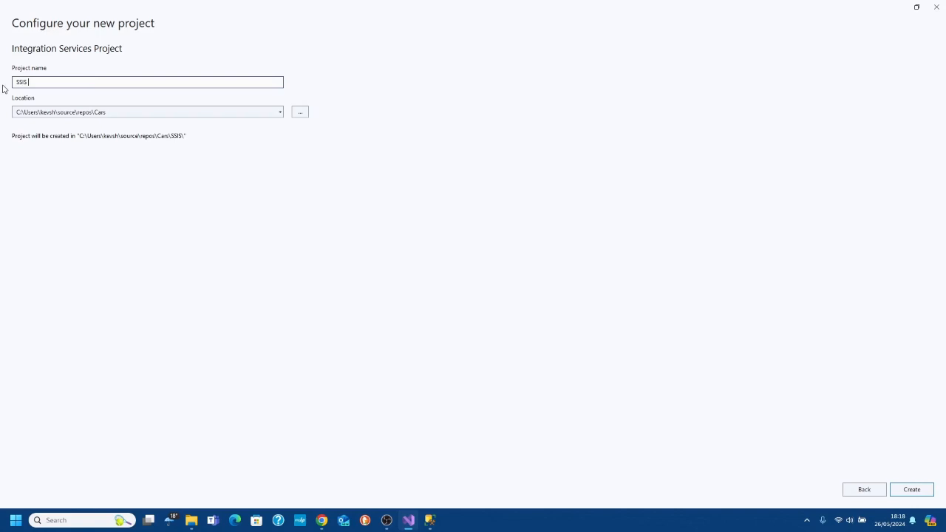
type("Wa")
key("BackSpace")
key("BackSpace")
key("BackSpace")
type("CarsWarehouse")
left_click(908, 492)
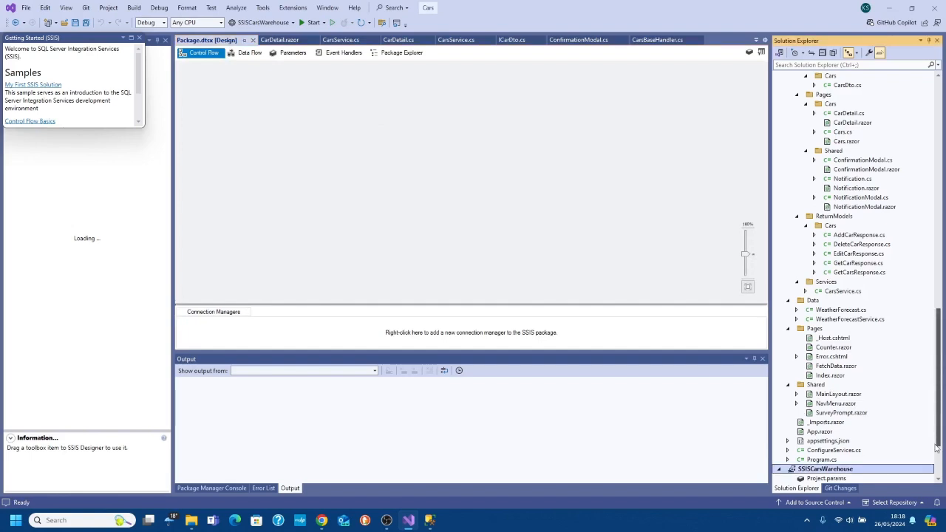
Step: Dismiss the SSIS Getting Started window and rename Package.dtsx in the SSISCarsWarehouse project to InsertTMP.dtsx
scroll(933, 449, "down", 3)
left_click(827, 431)
left_click(827, 423)
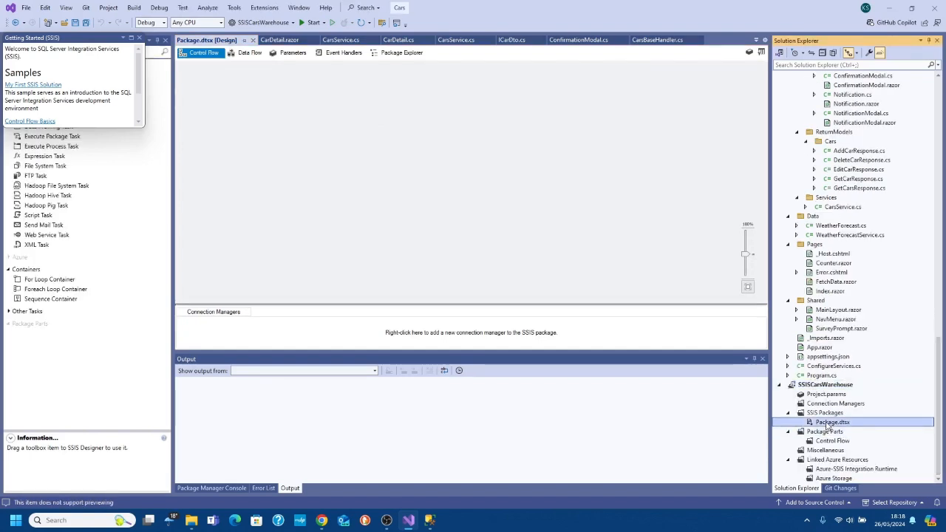
left_click(140, 41)
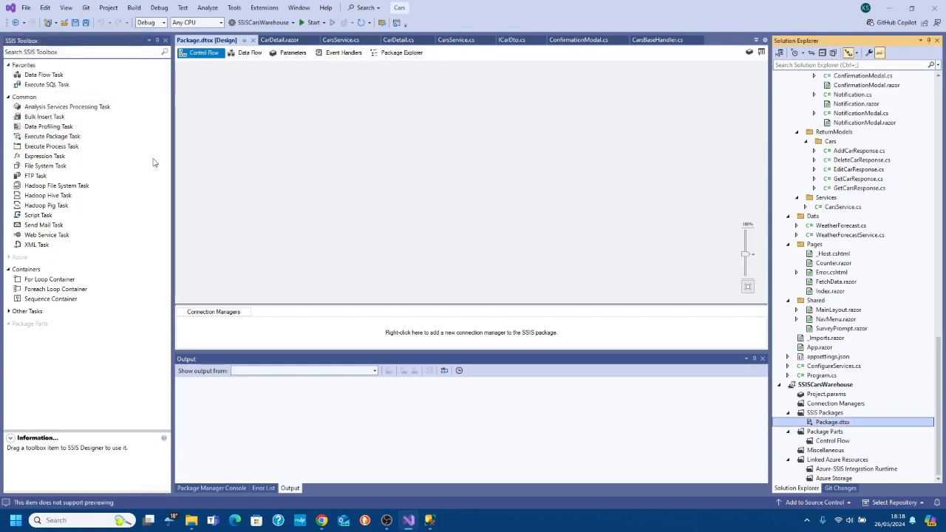
right_click(835, 425)
left_click(813, 485)
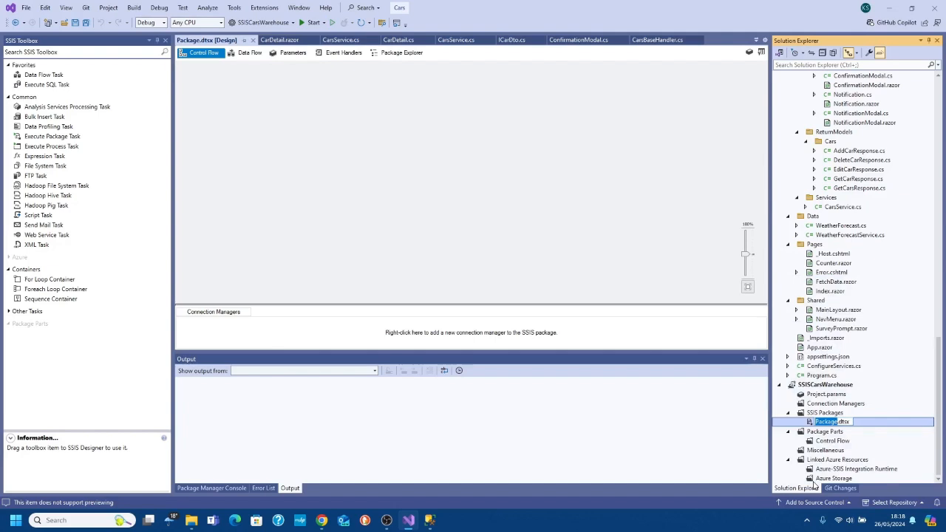
type("InsertTMP")
key("Return")
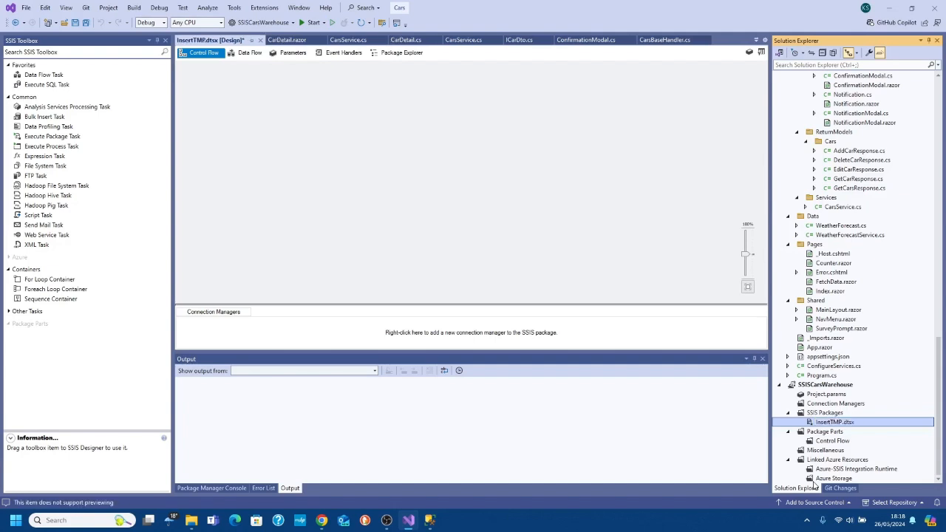
Step: Add a second SSIS package to SSISCarsWarehouse, rename it Merge.dtsx and accept reloading for all changed files
left_click(838, 415)
right_click(839, 416)
left_click(839, 417)
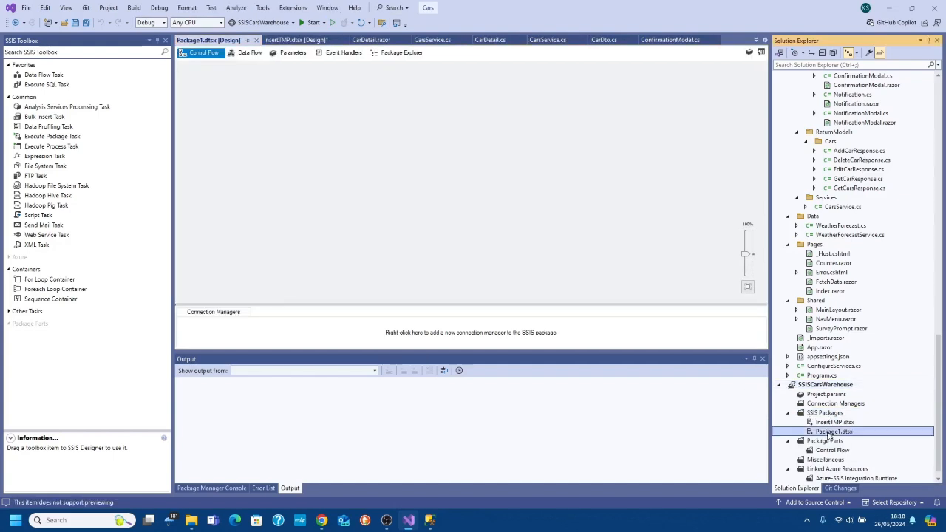
right_click(829, 431)
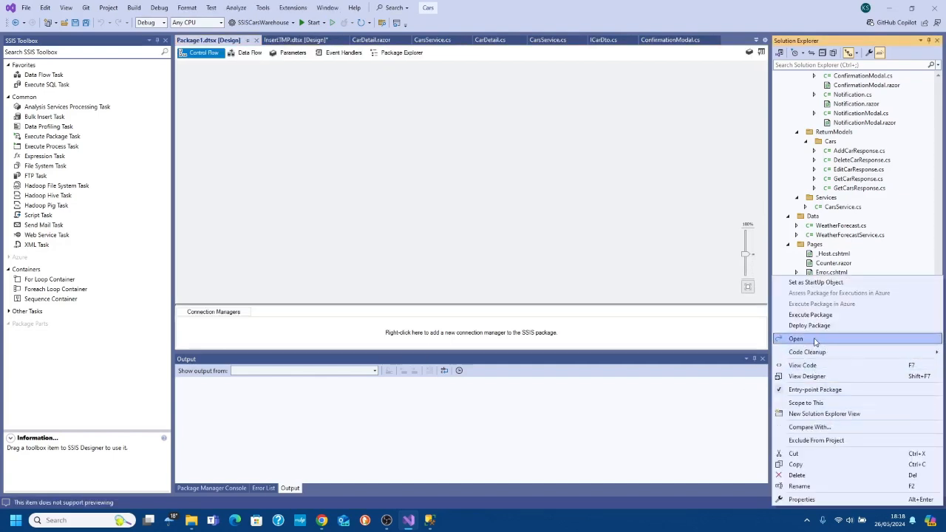
left_click(812, 486)
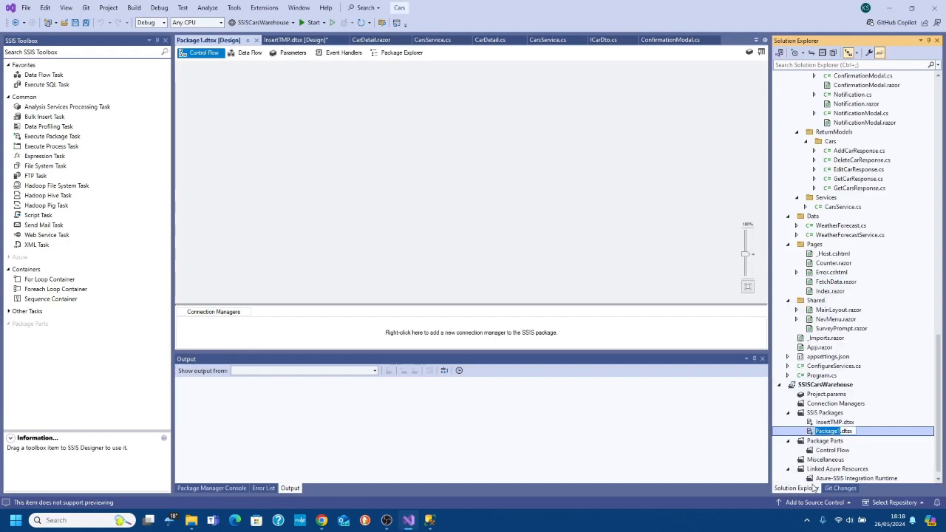
type("Meg")
type("rge")
key("Return")
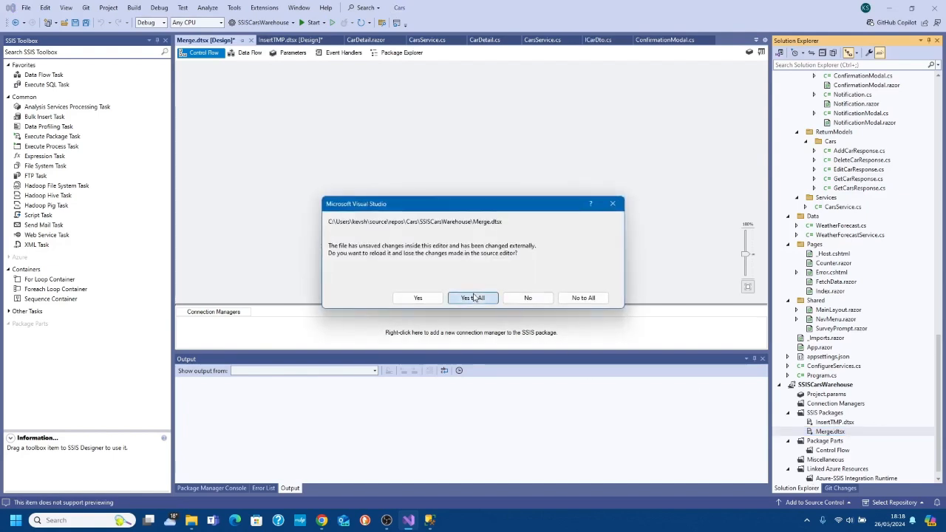
left_click(474, 297)
Step: Open InsertTMP.dtsx and place an Execute SQL Task near the top of its control flow
double_click(841, 422)
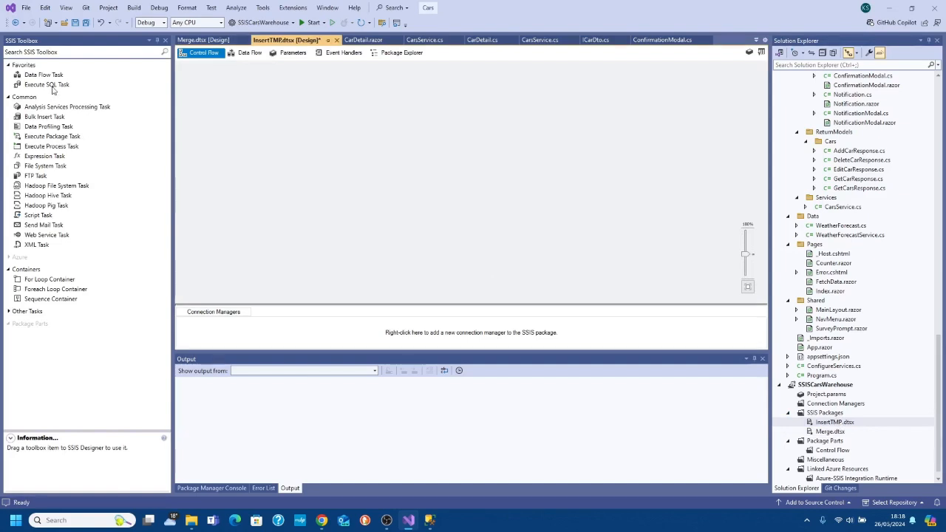
left_click_drag(49, 86, 296, 89)
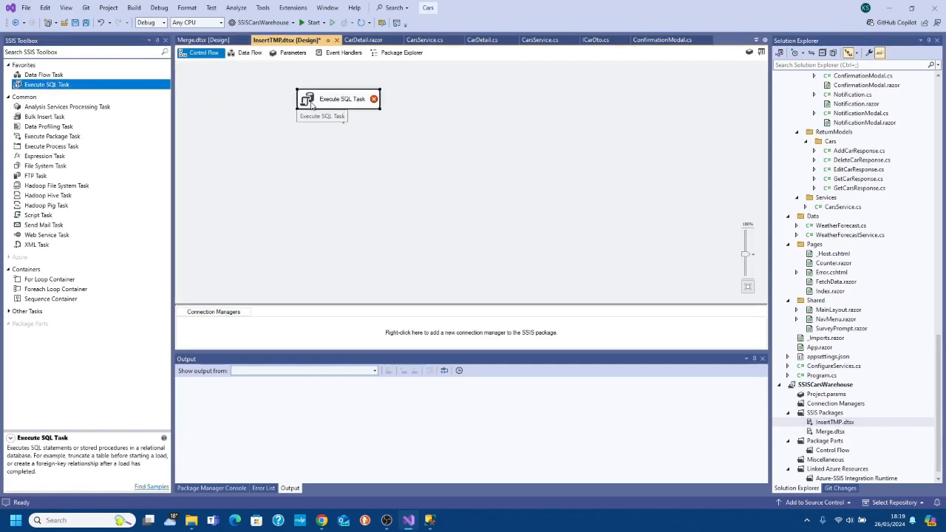
Step: Add an ADO.NET connection manager to the SSISCarsWarehouse project and start defining a new data connection
left_click(834, 403)
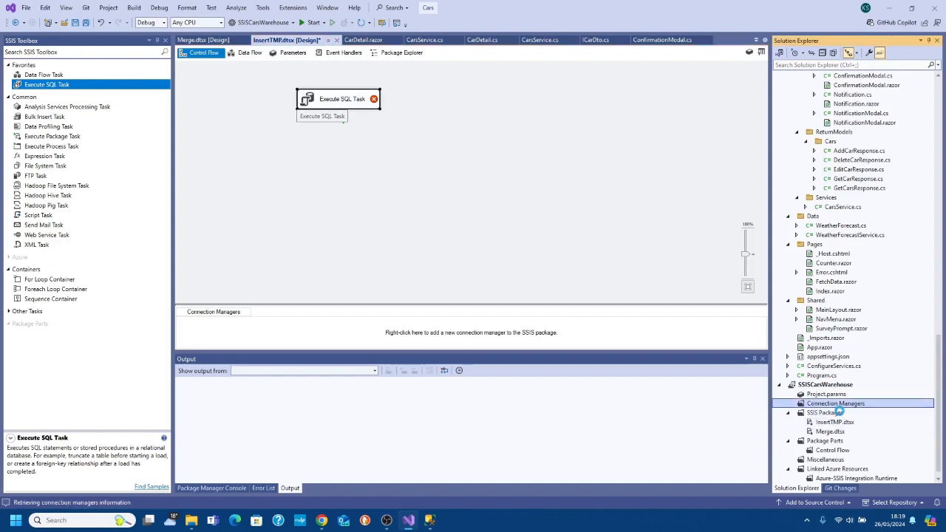
double_click(836, 404)
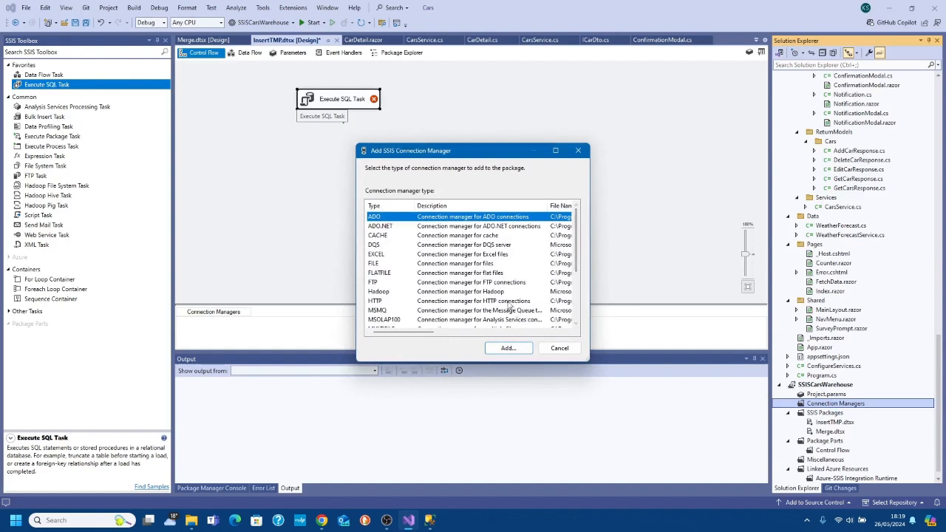
left_click(491, 228)
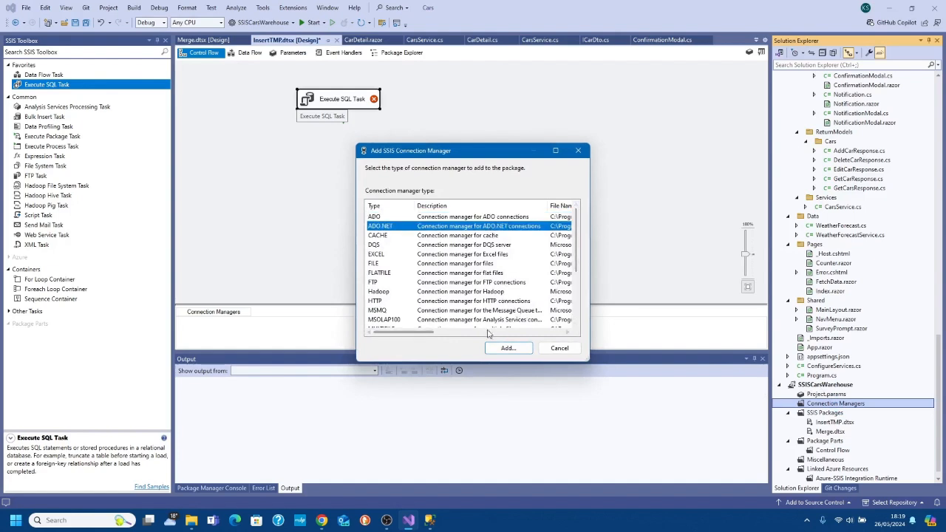
left_click(512, 351)
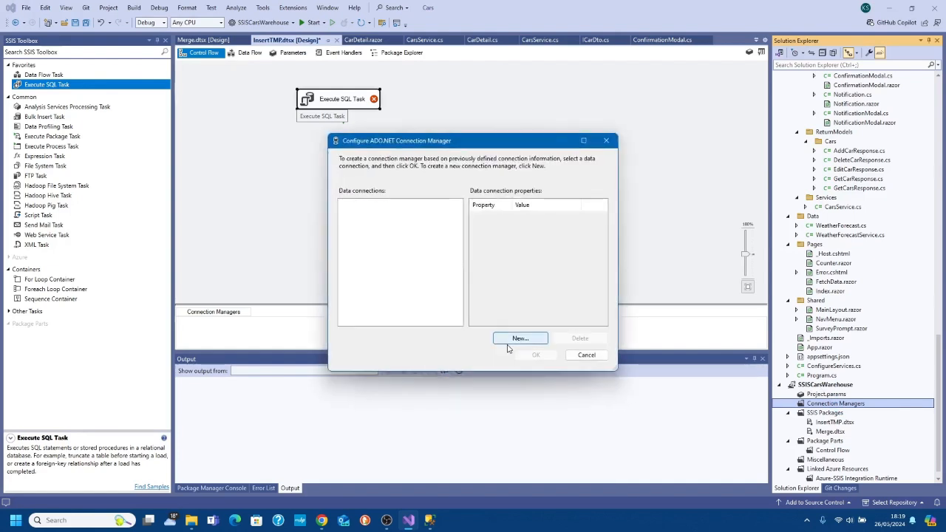
left_click(509, 346)
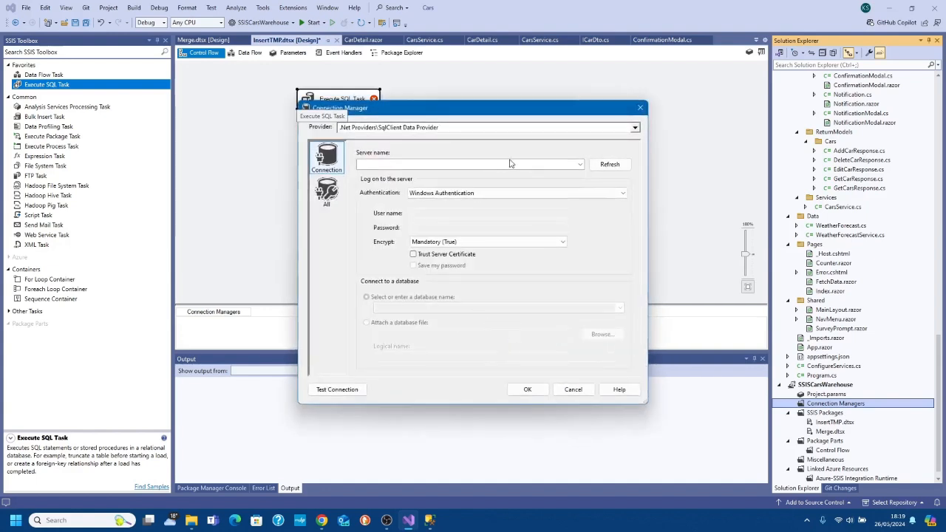
Step: Set the new connection's server name to 00KEV\MSSQLSERVER
left_click(581, 165)
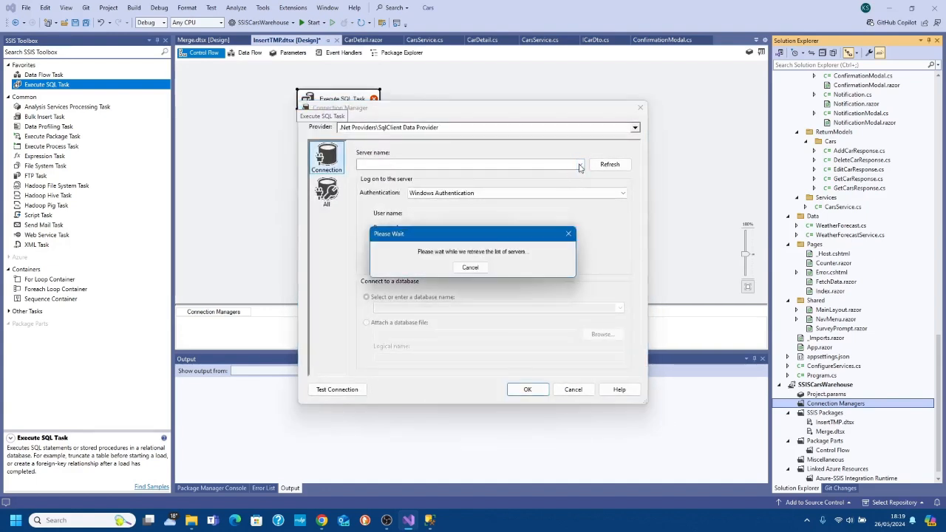
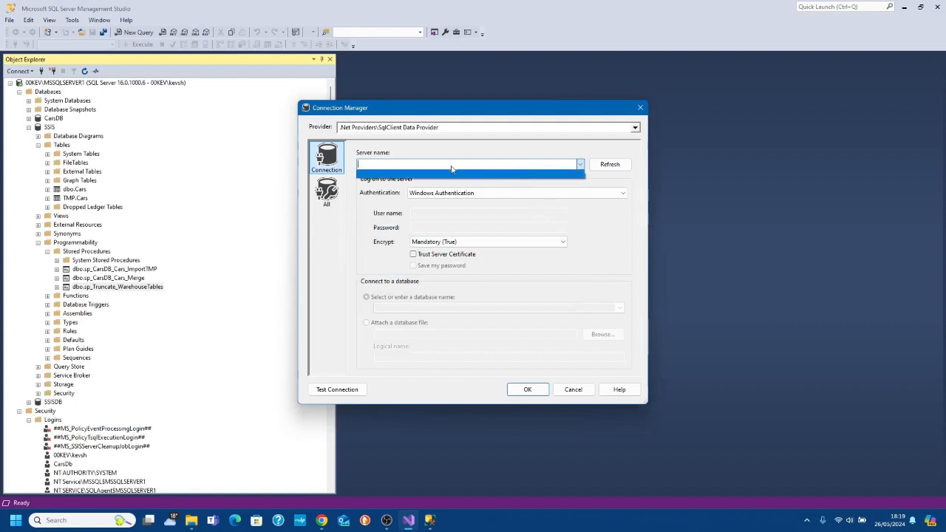
left_click(430, 162)
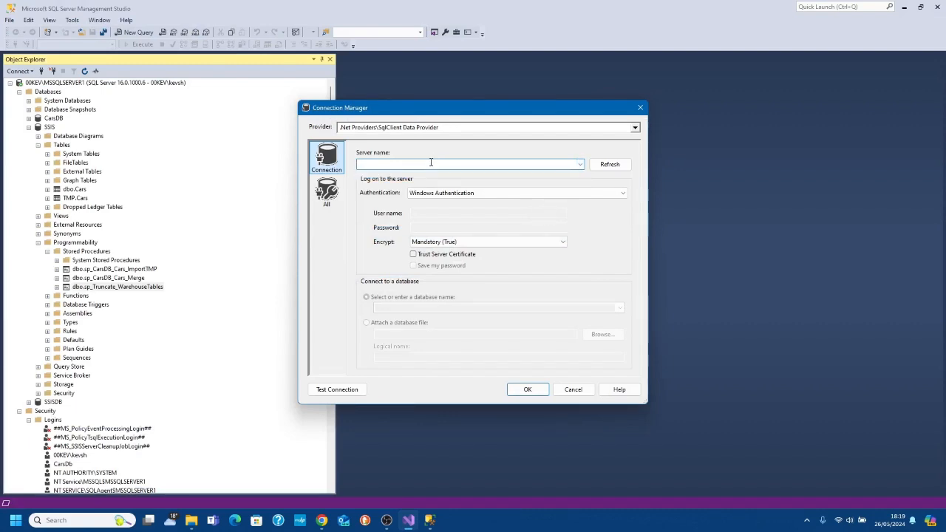
type("00KEV")
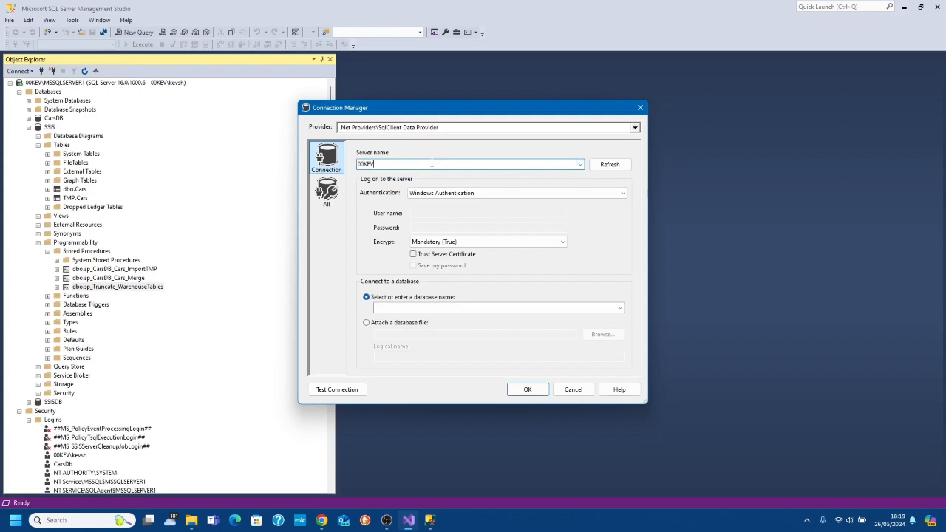
type("\\MSSQLSERVER")
Step: Set the connection to SQL Server Authentication with user name SSIS and enter the login's password
left_click(626, 196)
left_click(487, 210)
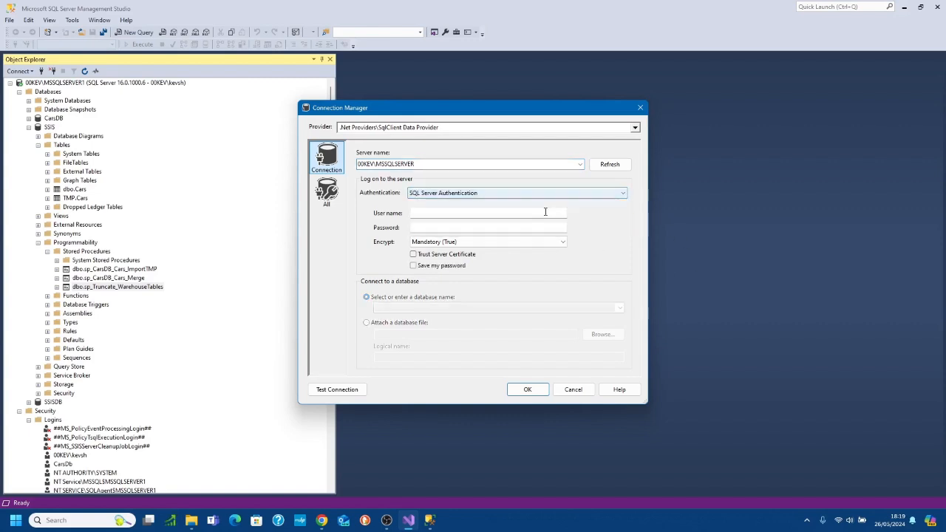
left_click(497, 215)
type("SSIS")
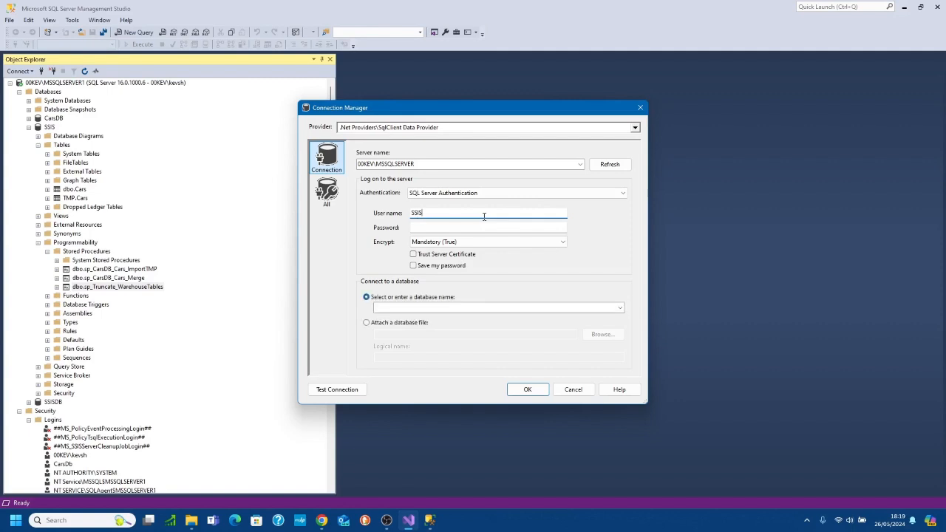
key("Tab")
key("ctrl+v")
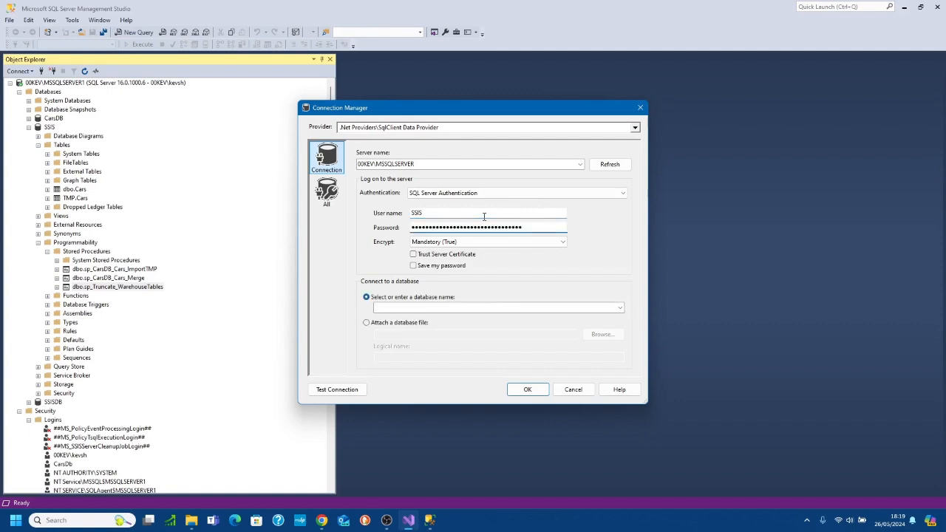
Step: Try to load the list of databases available to the new connection
left_click(620, 308)
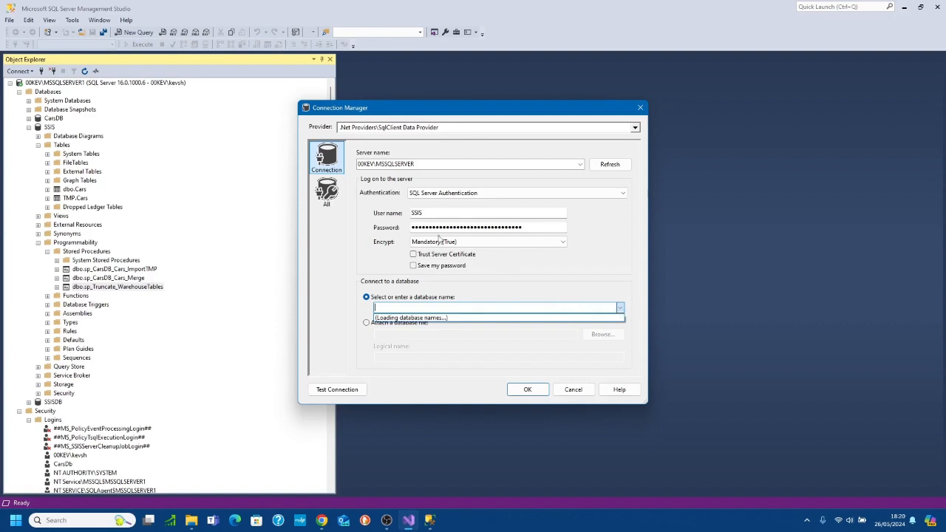
left_click(468, 164)
double_click(469, 168)
left_click(469, 169)
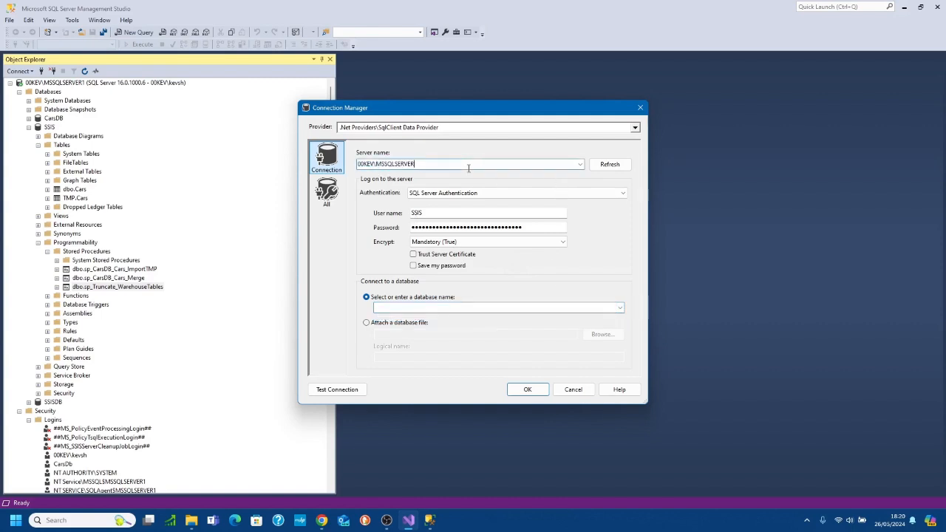
left_click(547, 304)
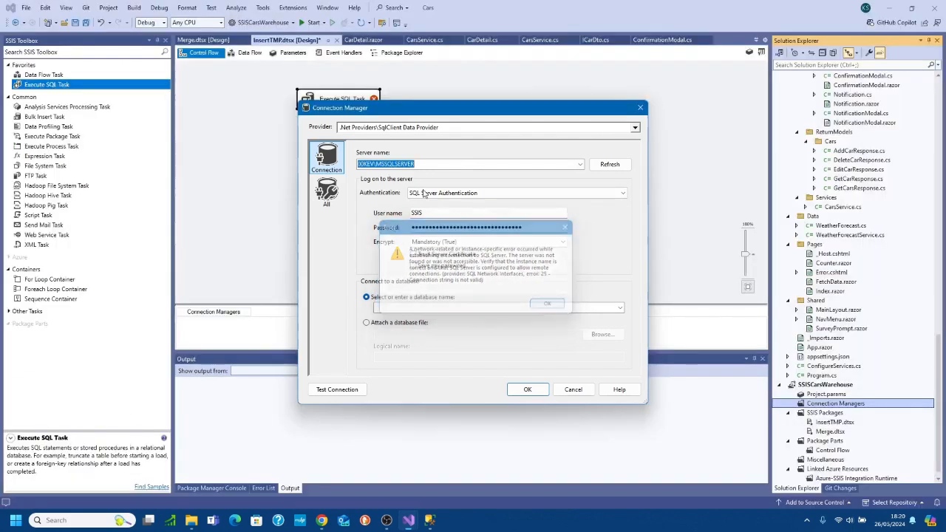
Step: Change the connection's server name to 00KEV\MSSQLSERVER1 and try to load its database list
left_click(422, 164)
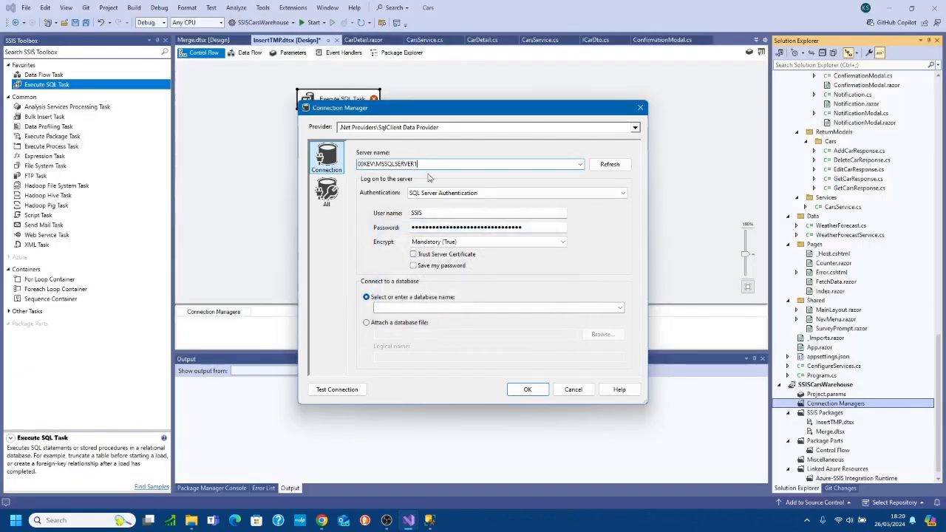
left_click(619, 307)
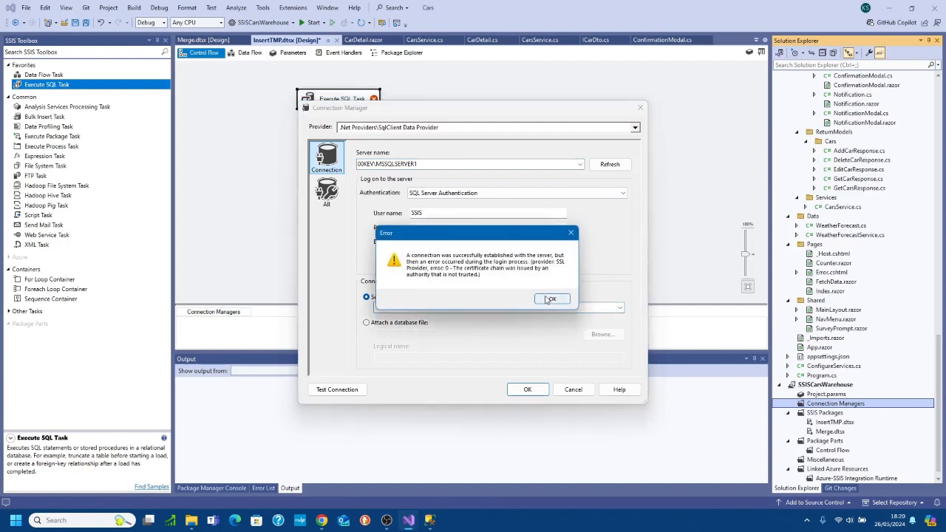
left_click(551, 299)
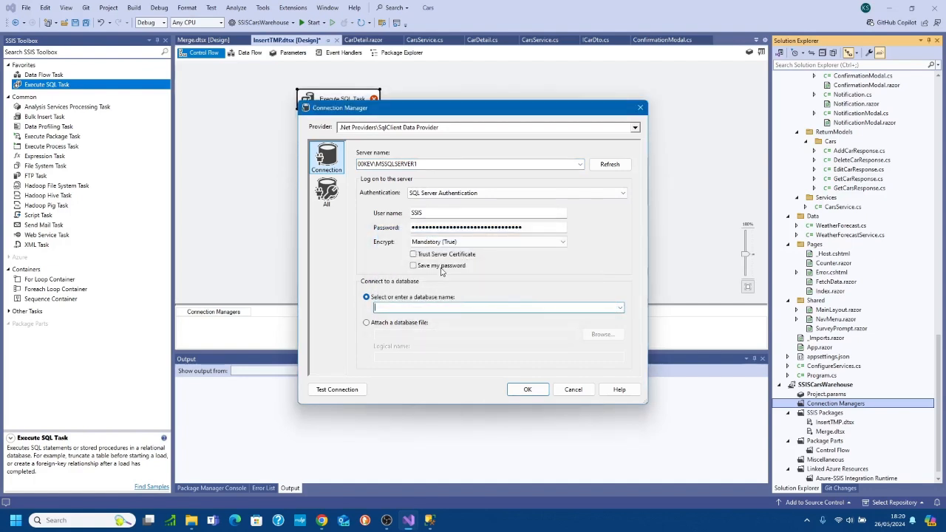
Step: Copy the SSIS login's generated password again from the random password page in Chrome and re-enter it in the Visual Studio connection's password field
left_click(429, 520)
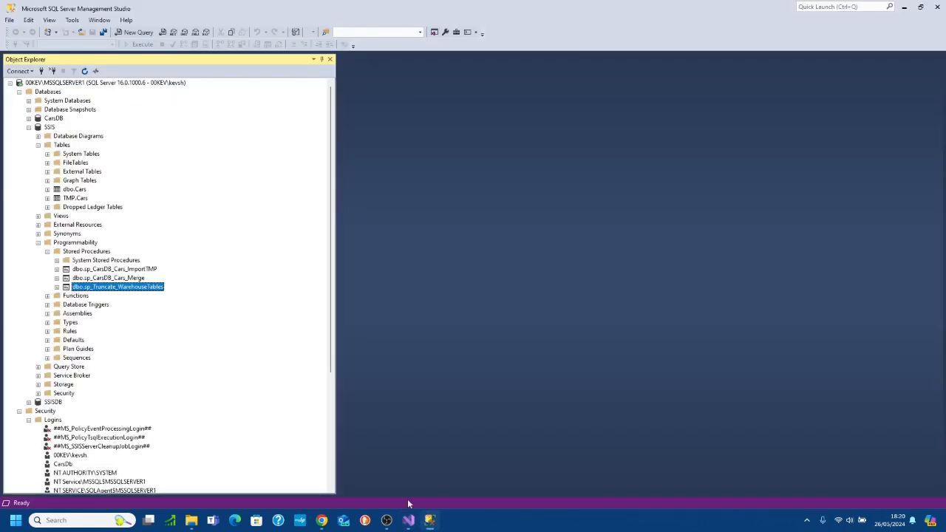
left_click(322, 520)
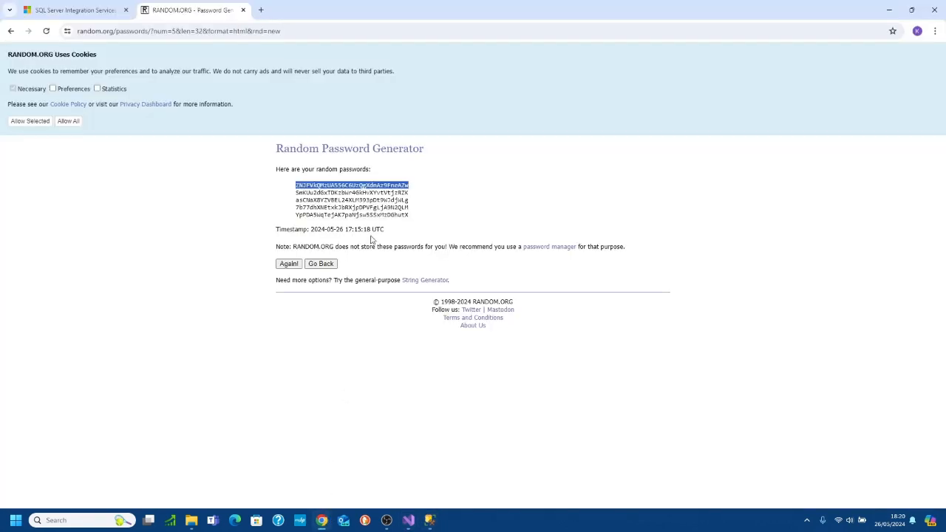
right_click(360, 183)
left_click(376, 193)
left_click(429, 520)
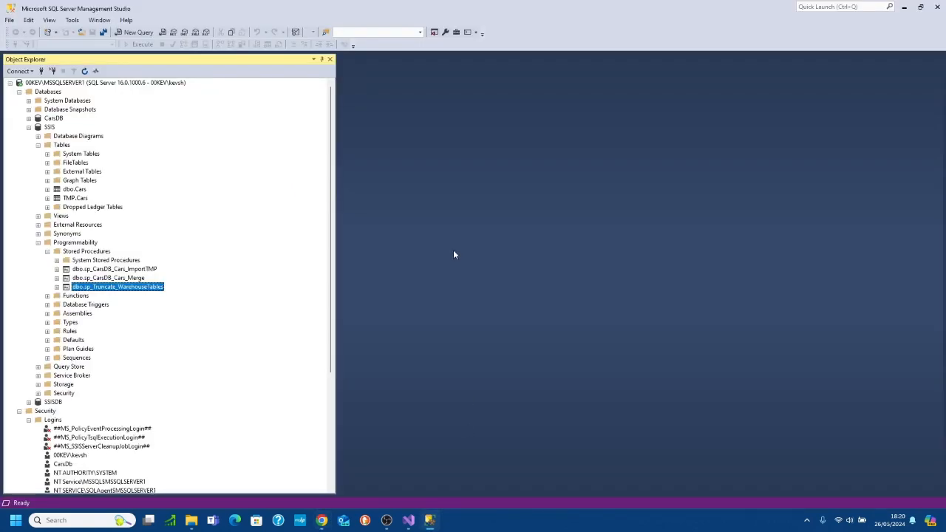
left_click(407, 520)
double_click(488, 227)
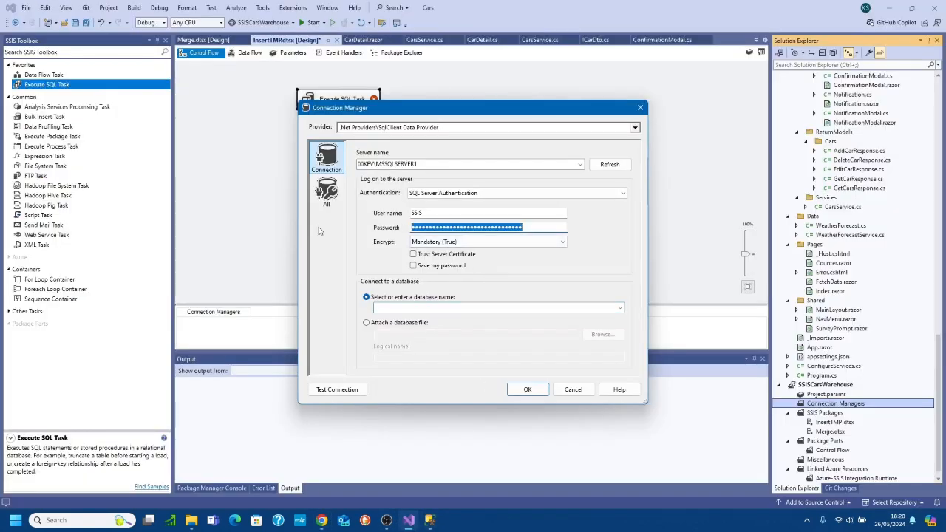
key("ctrl+v")
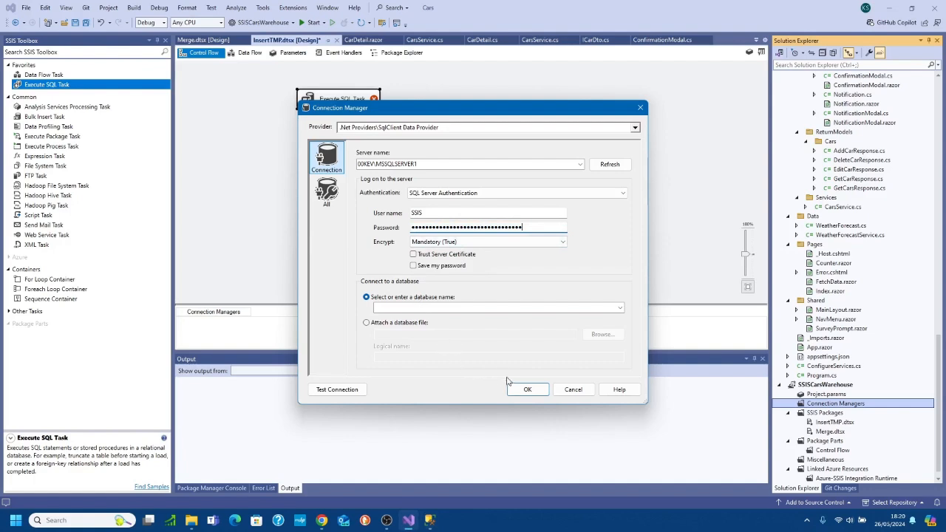
Step: Retry loading the database list, and set the connection's encryption to Optional (False)
left_click(619, 307)
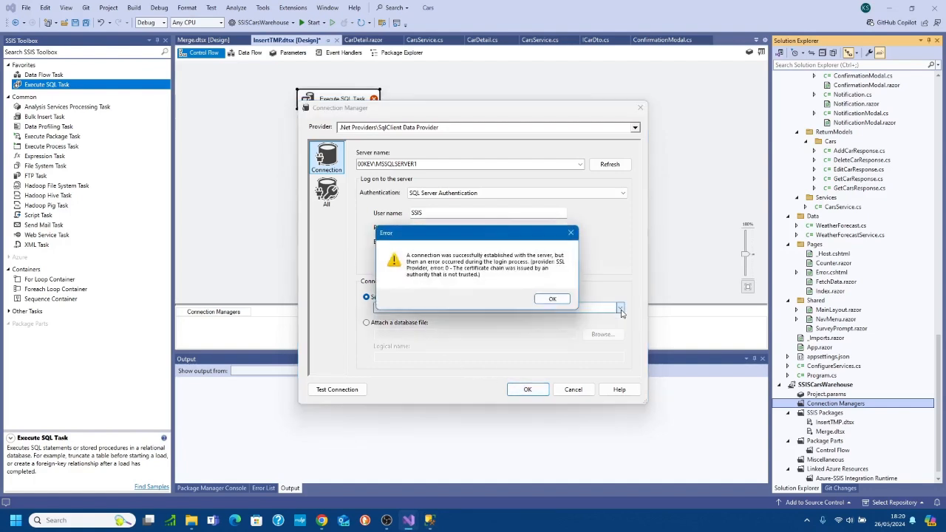
left_click(551, 300)
left_click(561, 243)
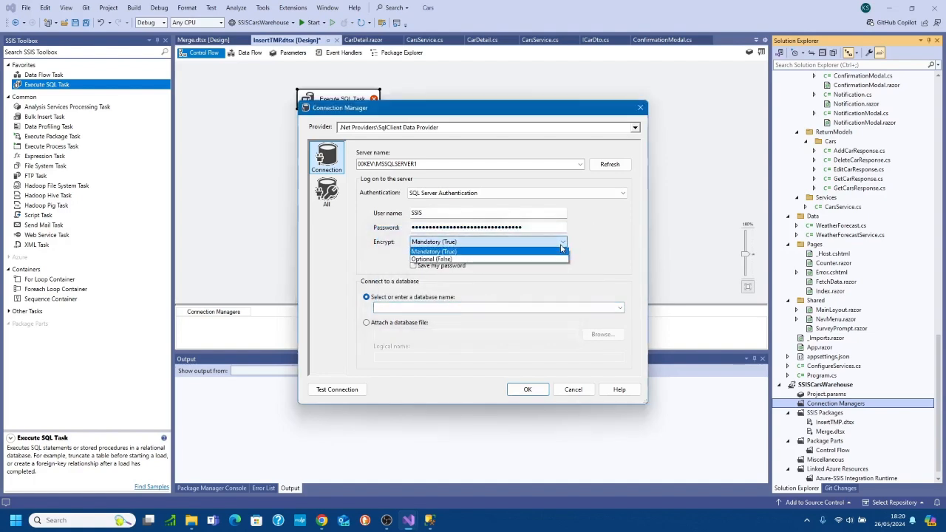
left_click(550, 258)
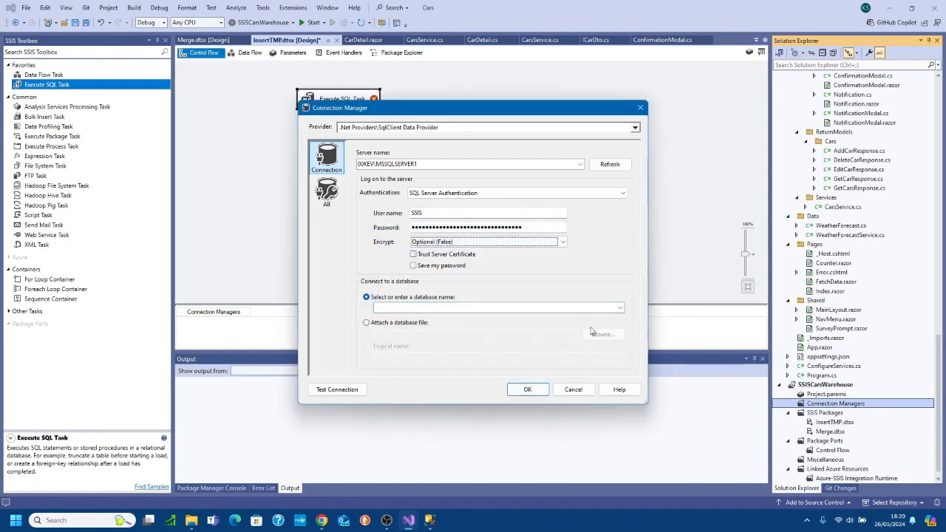
Step: Select SSIS as the connection's database and create the project's ADO.NET connection manager from this connection
left_click(620, 307)
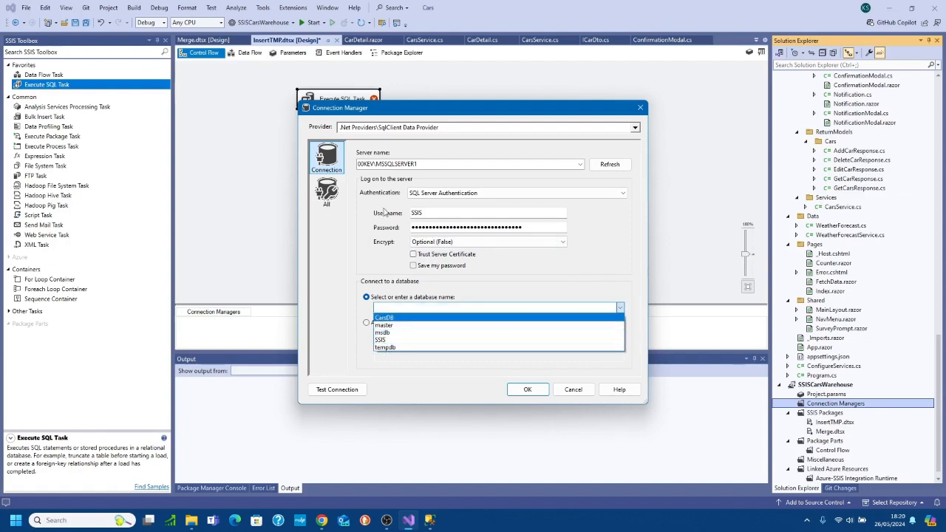
left_click(386, 342)
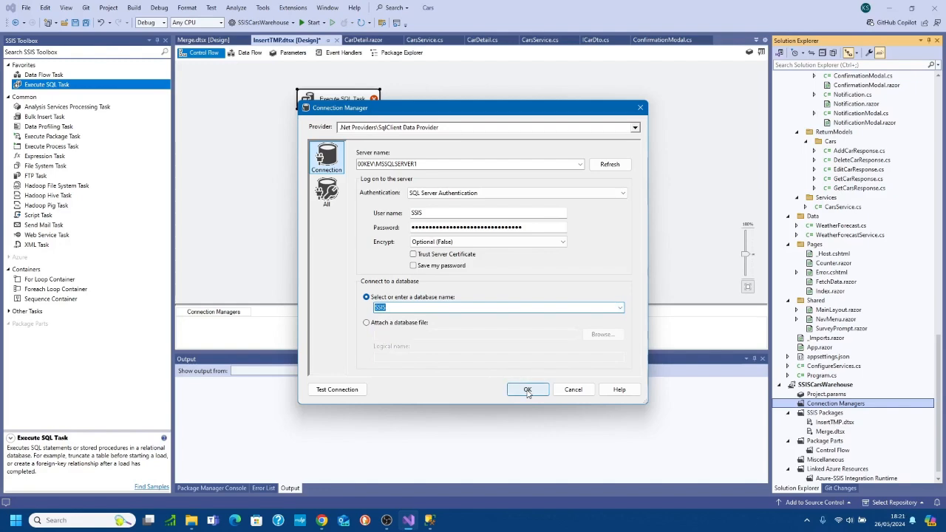
left_click(527, 390)
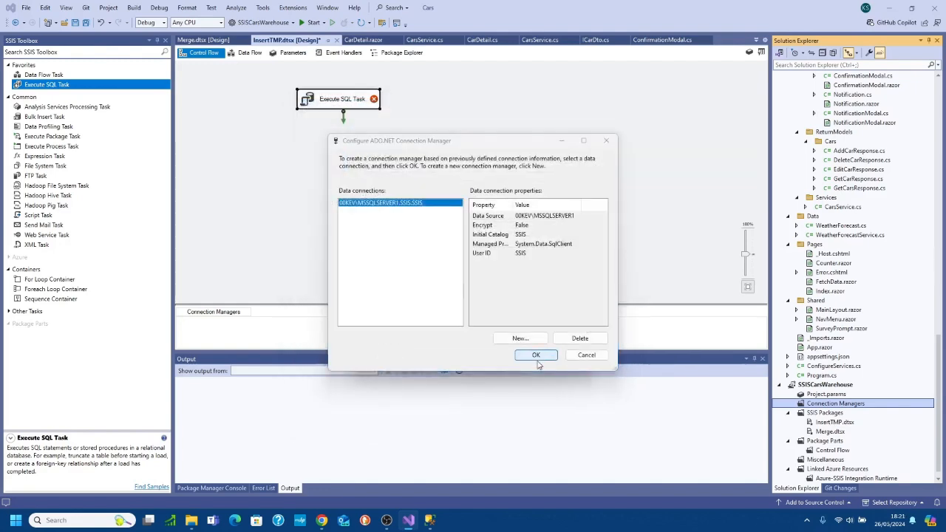
left_click(536, 355)
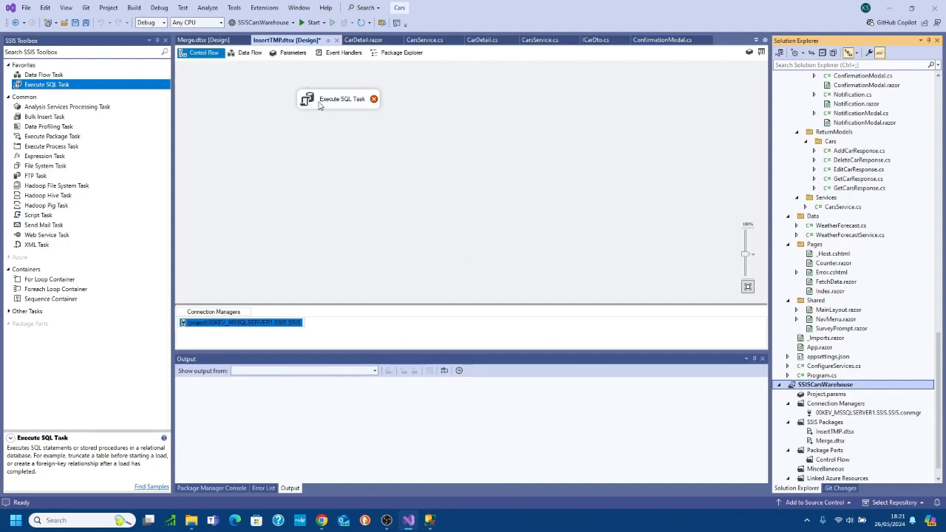
Step: Switch to SQL Server Management Studio and copy the name of the SSIS database's sp_Truncate_WarehouseTables stored procedure
left_click(426, 525)
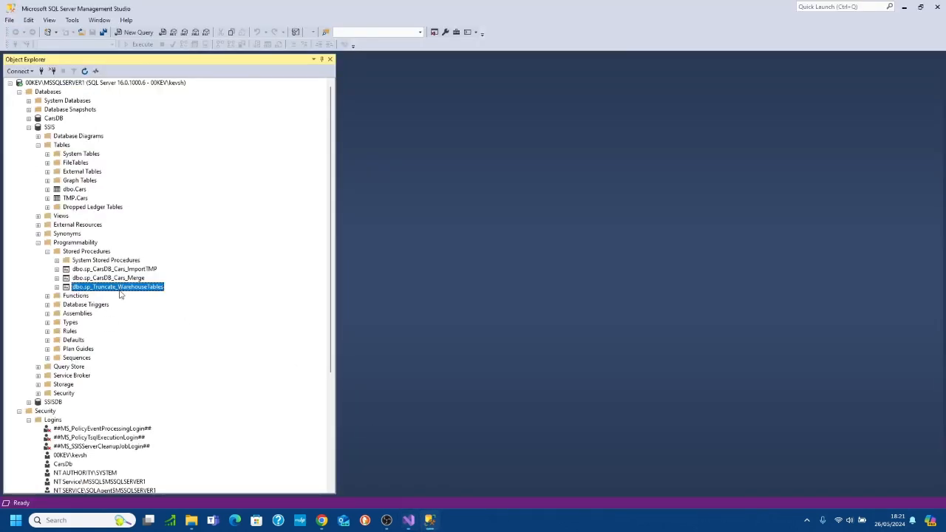
right_click(121, 294)
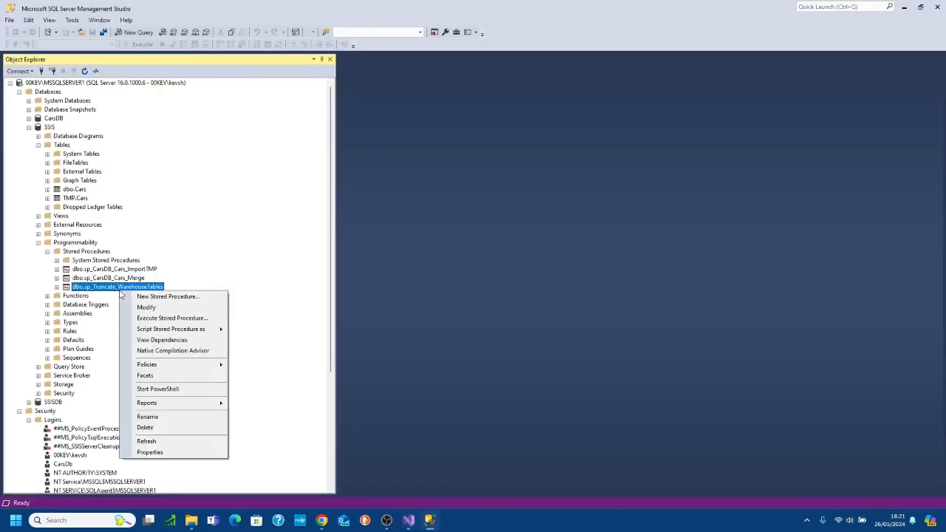
left_click(152, 418)
key("ctrl+c")
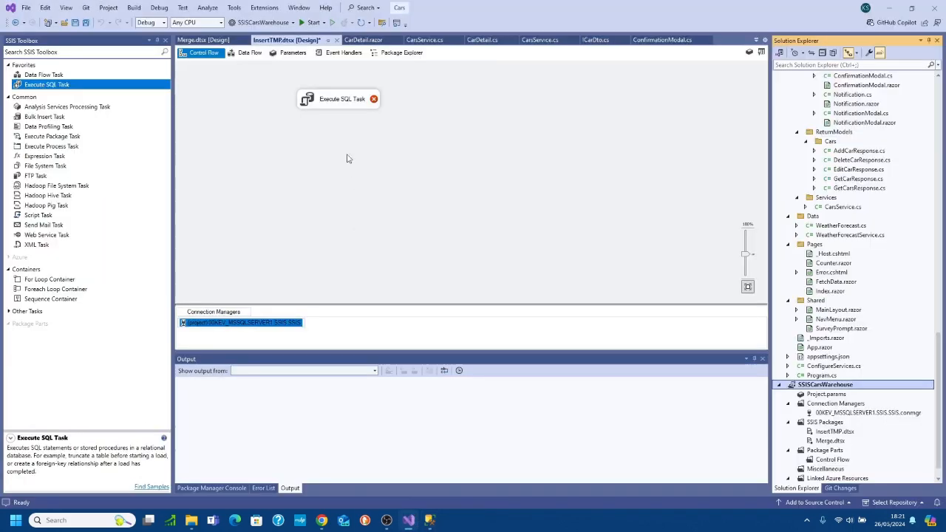
Step: Open the Execute SQL Task for editing and name it Truncate Warehouse Tables
left_click(326, 99)
double_click(297, 104)
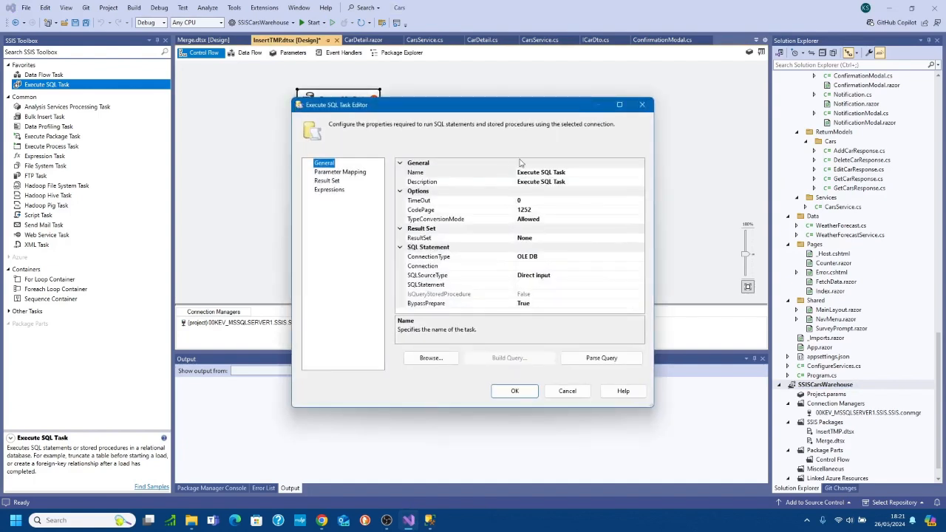
left_click(442, 172)
key("ctrl+v")
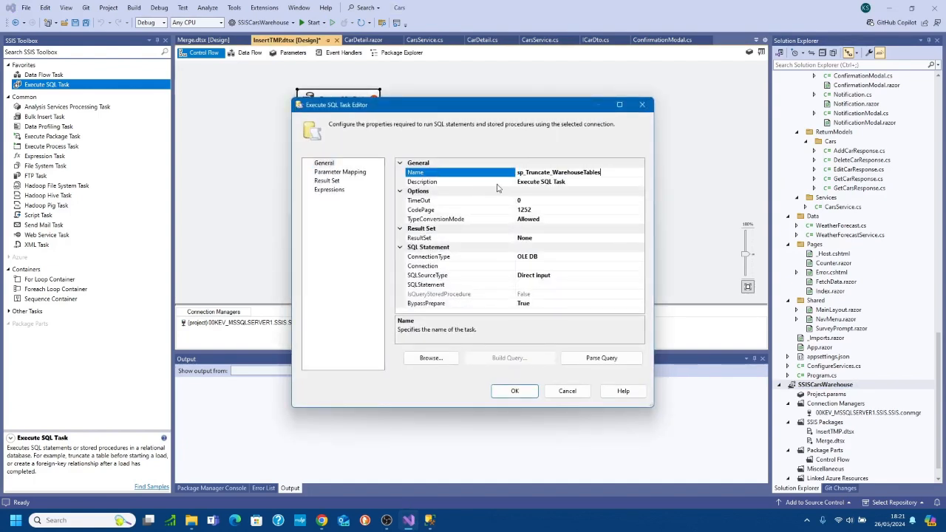
left_click(526, 172)
key("BackSpace")
key("BackSpace")
key("BackSpace")
key("BackSpace")
Step: Set the task's connection type to ADO.NET and its connection to 00KEV_MSSQLSERVER1.SSIS.SSIS
left_click(612, 256)
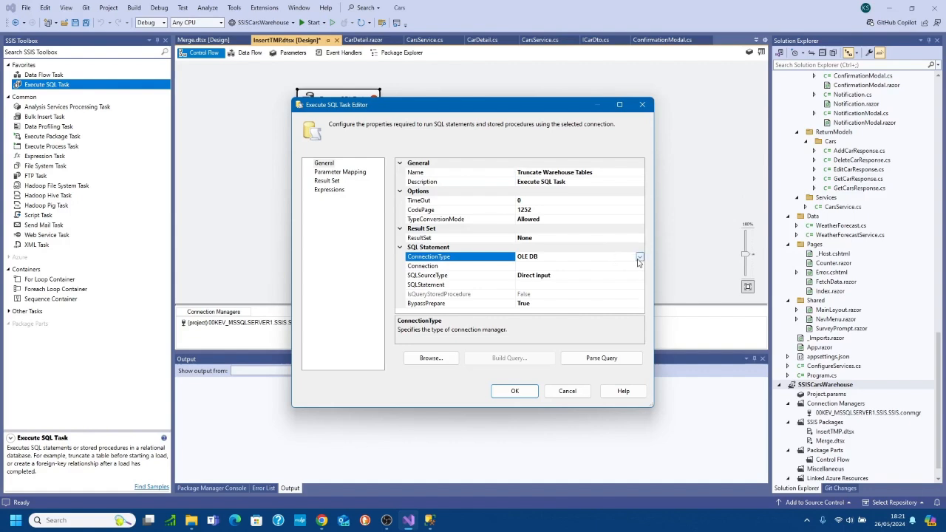
left_click(640, 256)
left_click(535, 302)
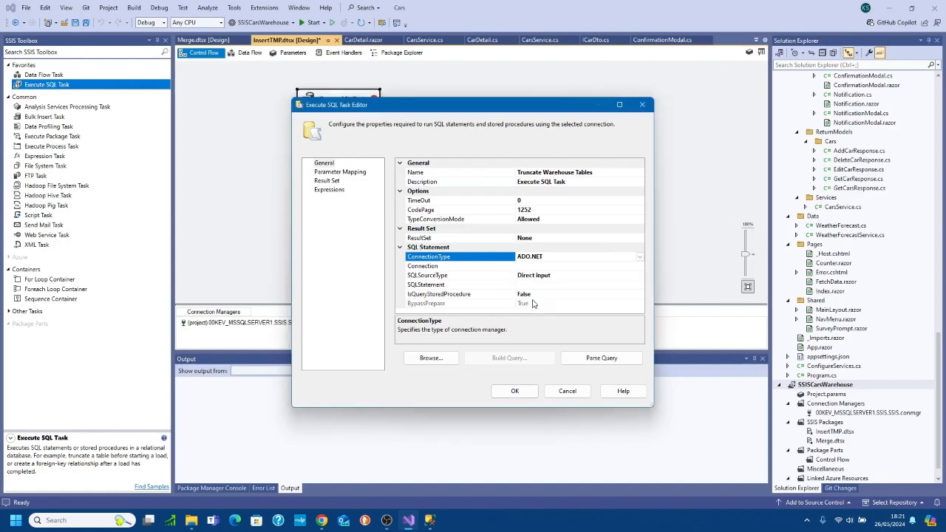
left_click(633, 268)
left_click(640, 266)
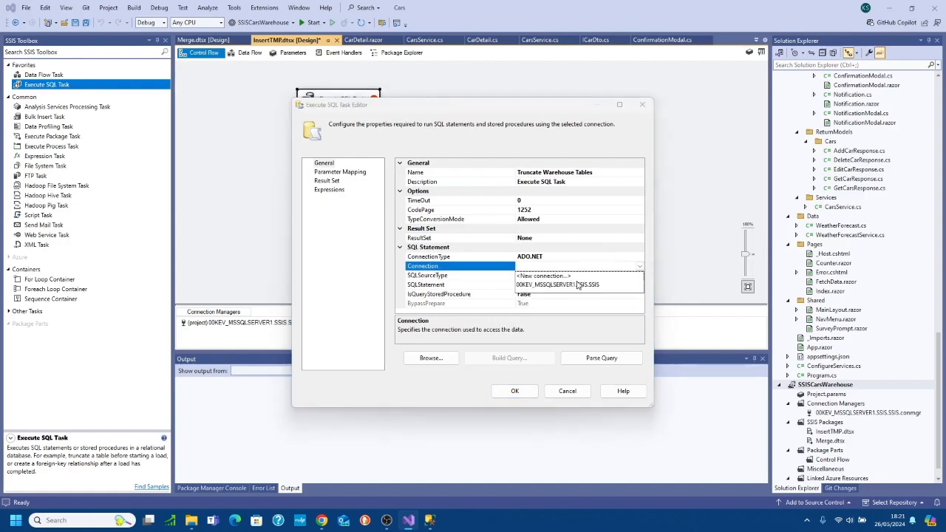
left_click(579, 286)
Step: Set IsQueryStoredProcedure to True for the Truncate Warehouse Tables task
left_click(546, 285)
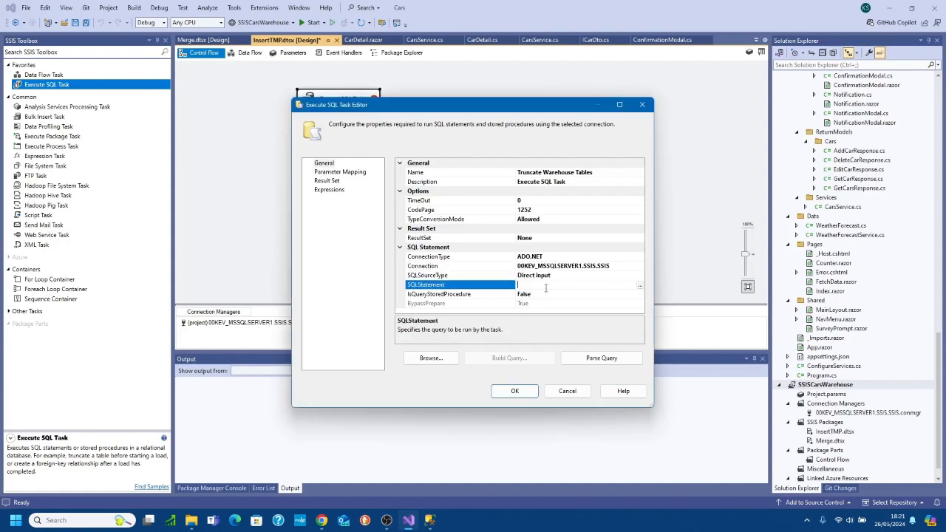
left_click(542, 295)
left_click(640, 294)
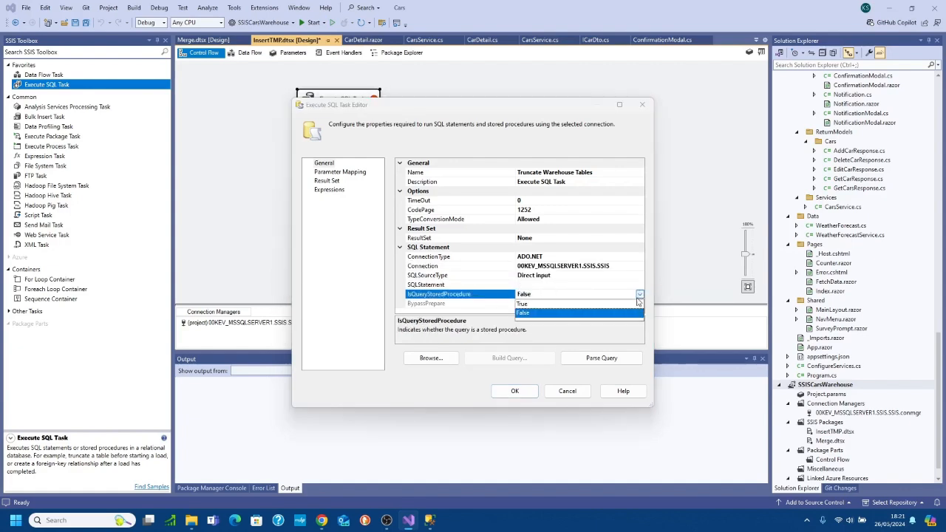
left_click(569, 304)
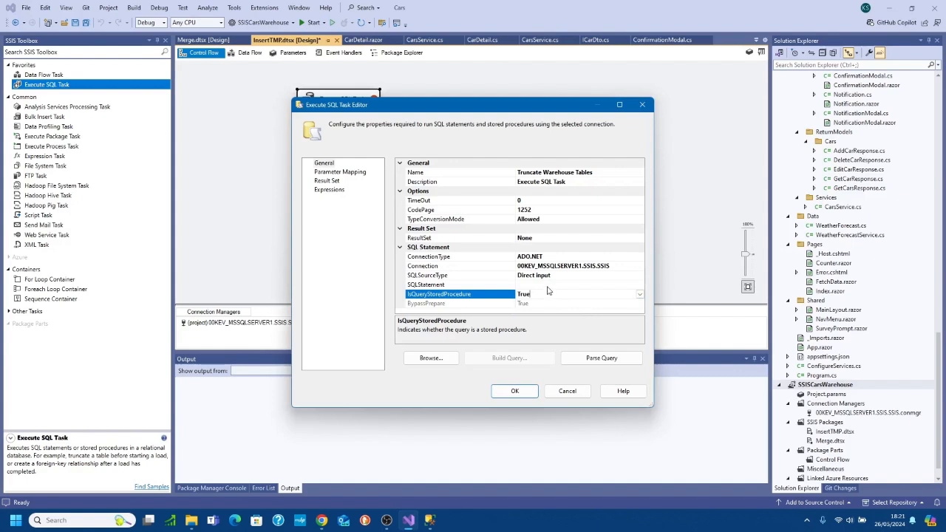
Step: Enter dbo.sp_Truncate_WarehouseTables as the task's SQL statement
left_click(551, 286)
type("dbo.")
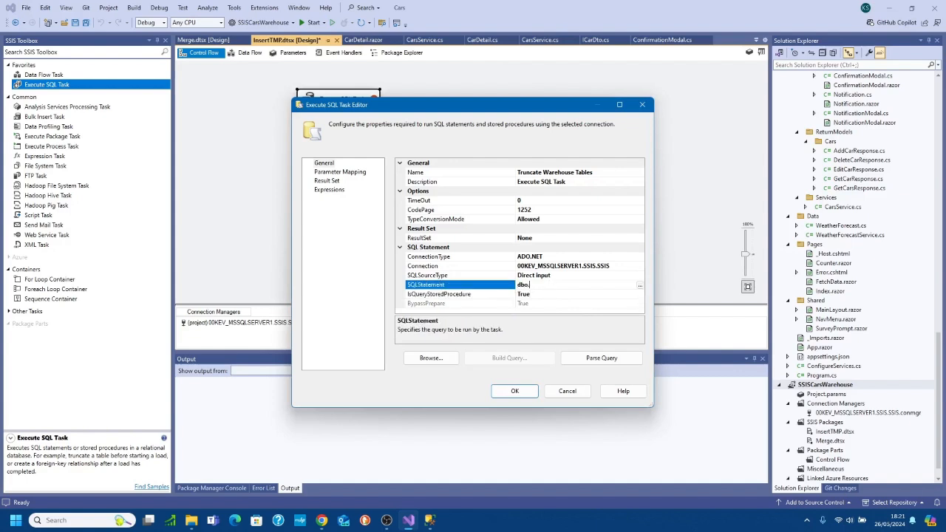
type("sp_Truncate_WarehouseTables")
Step: Set IsQueryStoredProcedure to False, prefix the SQL statement with exec, and accept the task settings
left_click(618, 293)
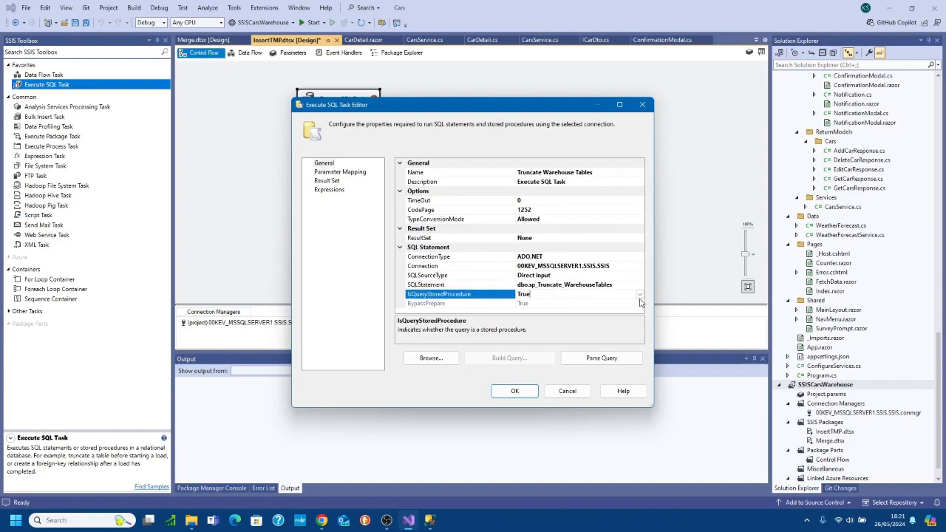
left_click(639, 295)
left_click(551, 305)
left_click(517, 284)
type("exec")
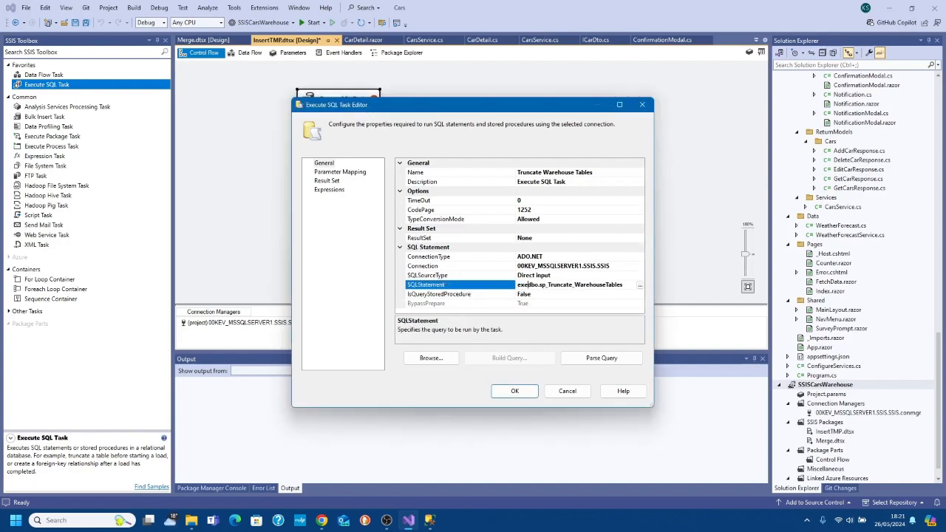
left_click(514, 391)
Step: Execute the Truncate Warehouse Tables task on its own and stop debugging once it completes
right_click(346, 104)
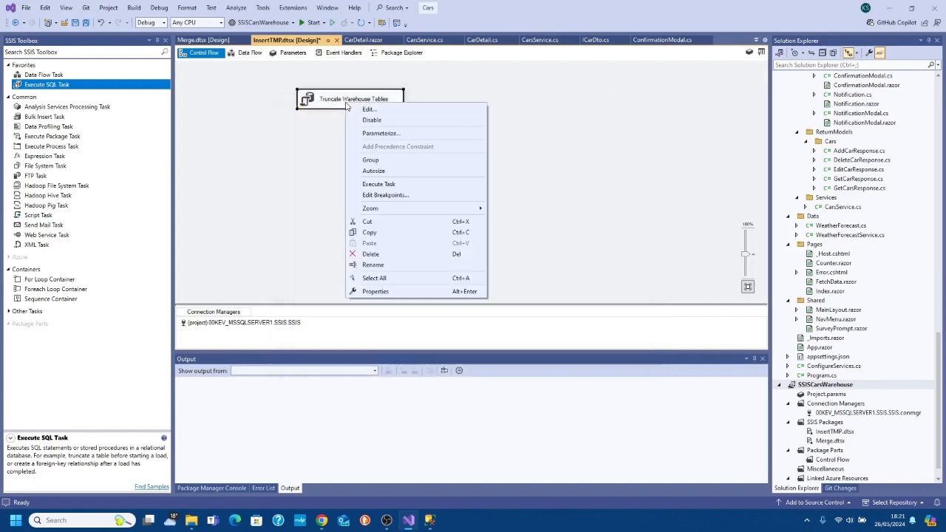
left_click(366, 184)
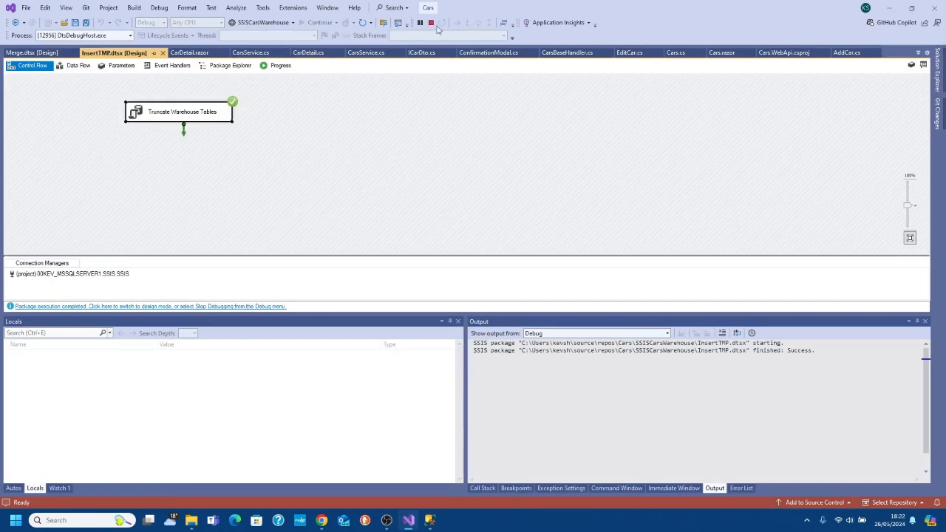
left_click(433, 23)
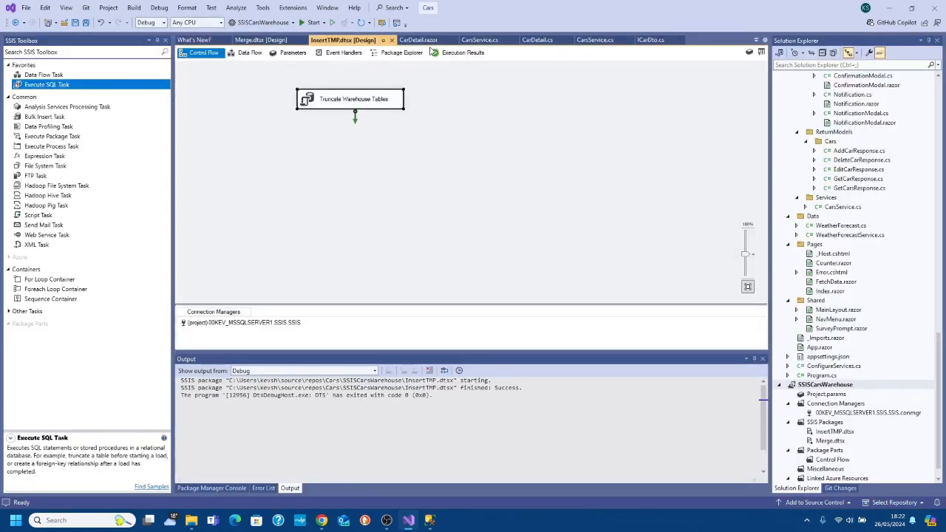
Step: Add a second Execute SQL Task below Truncate Warehouse Tables and link the first task to it with a precedence constraint
left_click_drag(66, 86, 326, 147)
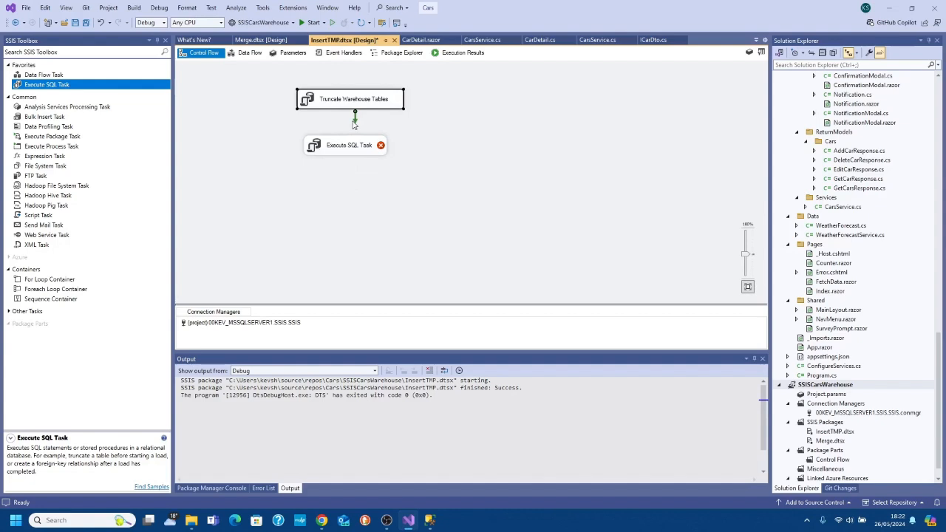
left_click(362, 102)
left_click_drag(349, 117, 337, 149)
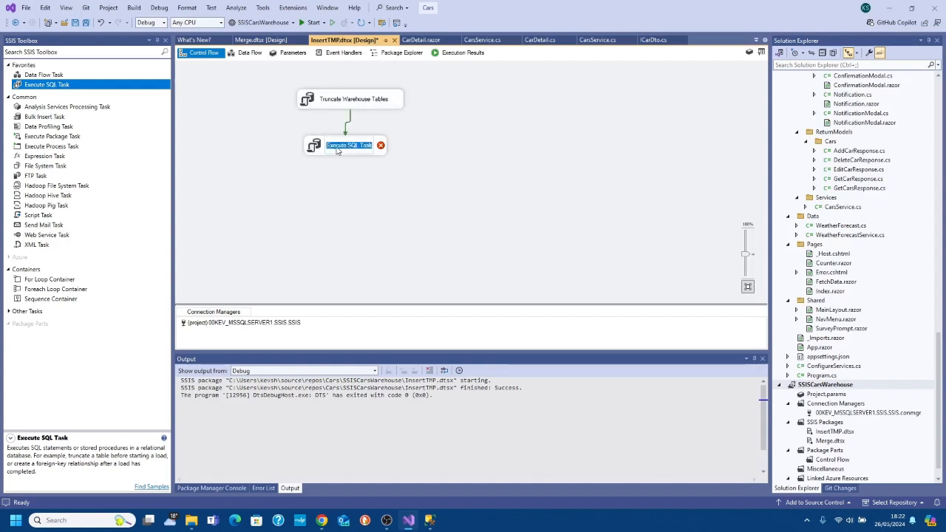
Step: Switch to SQL Server Management Studio and copy the name of the sp_CarsDB_Cars_ImportTMP stored procedure
left_click(430, 521)
left_click(134, 272)
right_click(133, 271)
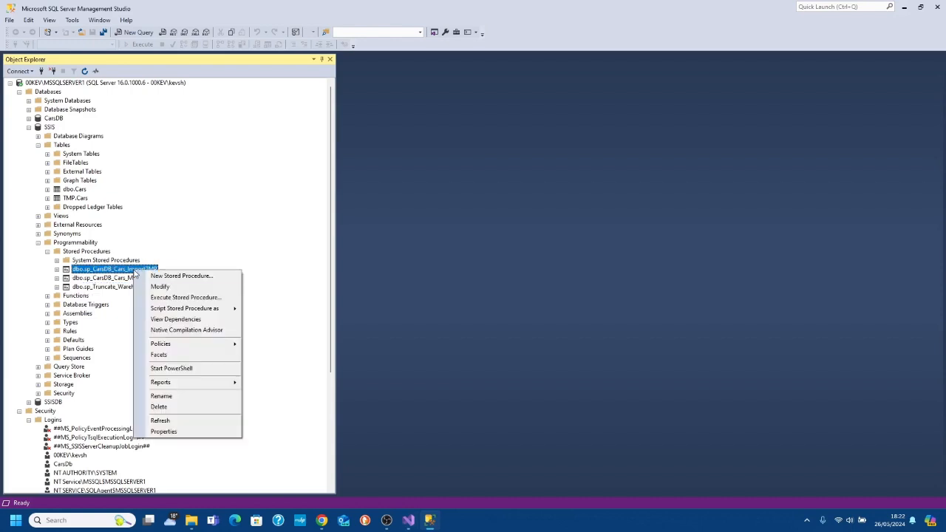
left_click(162, 396)
key("ctrl+c")
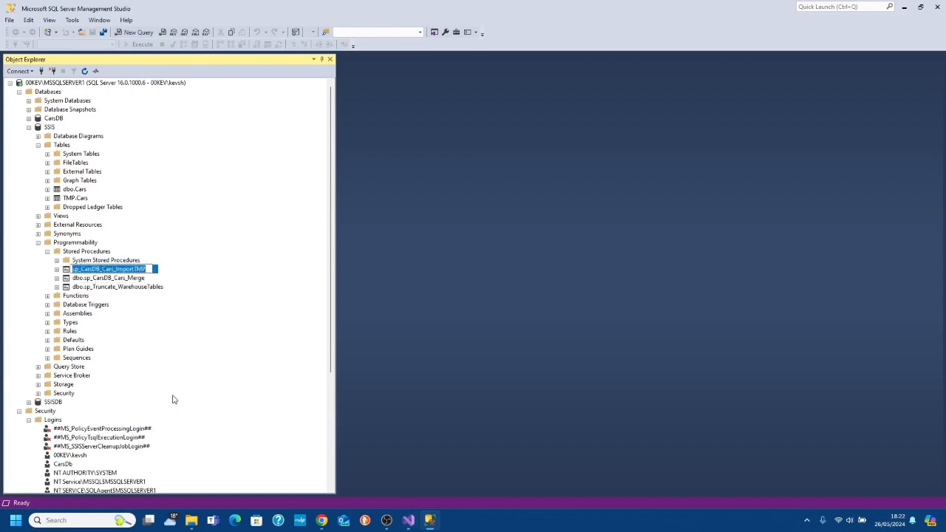
Step: Return to Visual Studio, name the second Execute SQL Task CarsDB Cars ImportTMP, and accept its settings
left_click(409, 520)
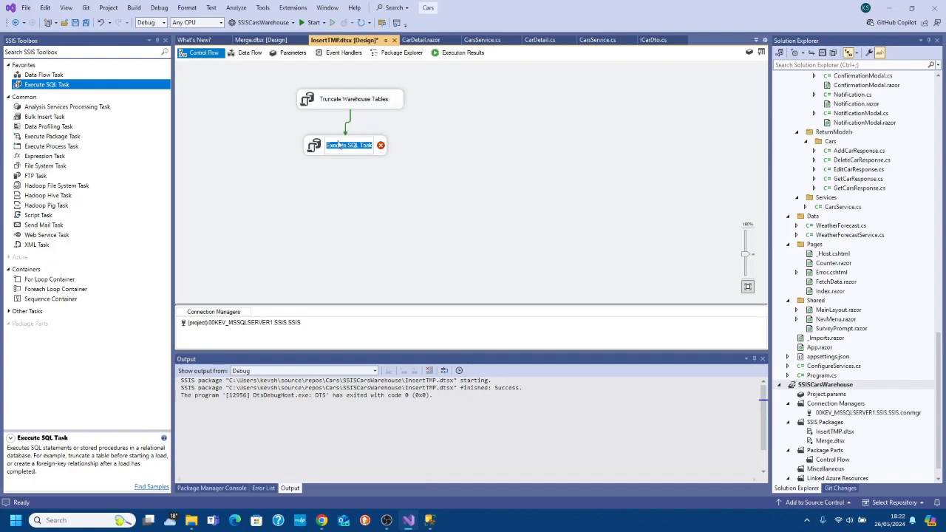
double_click(313, 145)
left_click(522, 175)
left_click(522, 175)
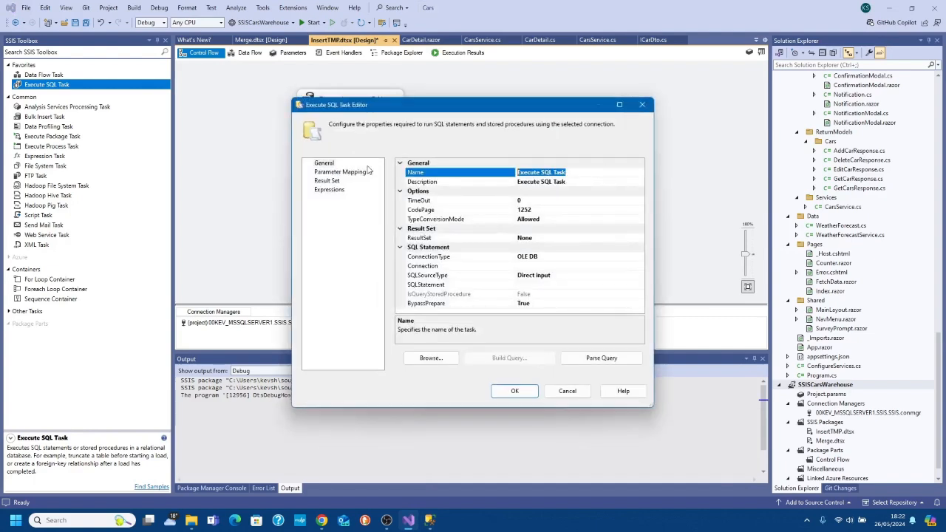
key("ctrl+v")
left_click(525, 172)
key("BackSpace")
key("BackSpace")
key("BackSpace")
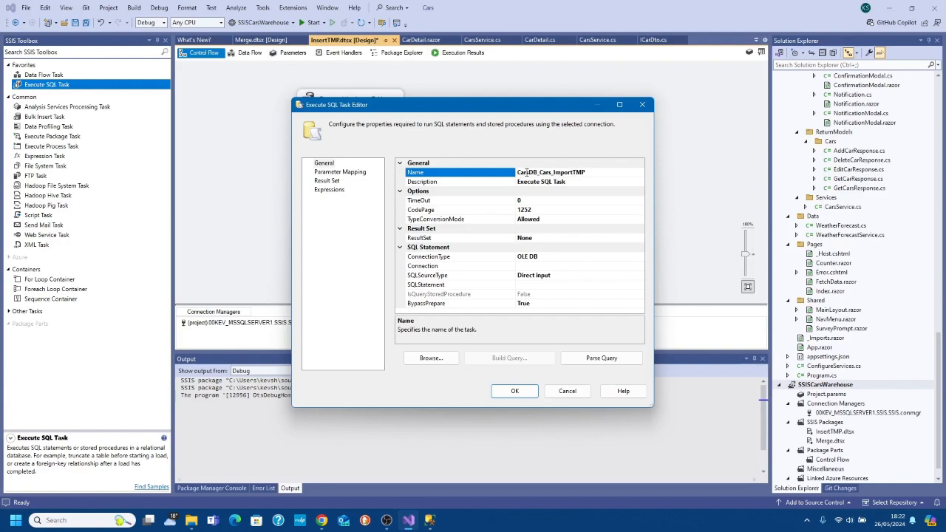
key("BackSpace")
key("BackSpace")
left_click(588, 258)
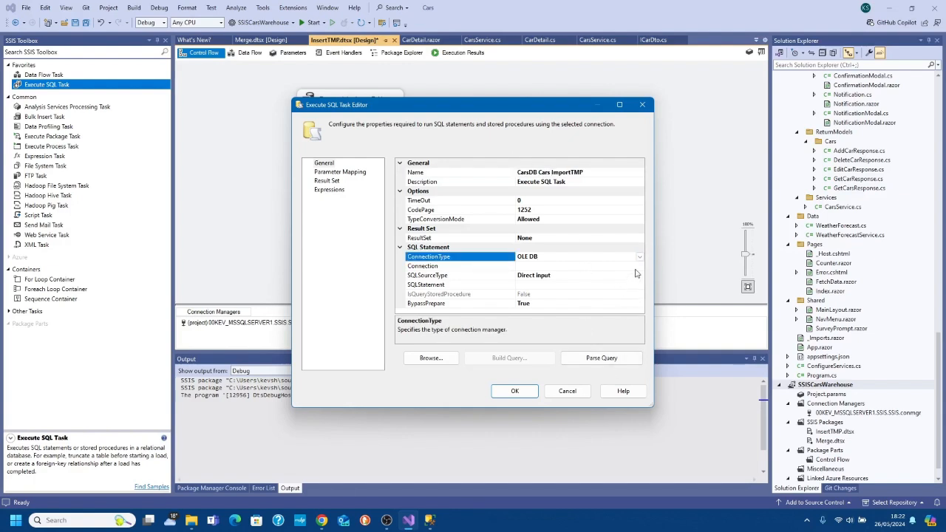
left_click(640, 257)
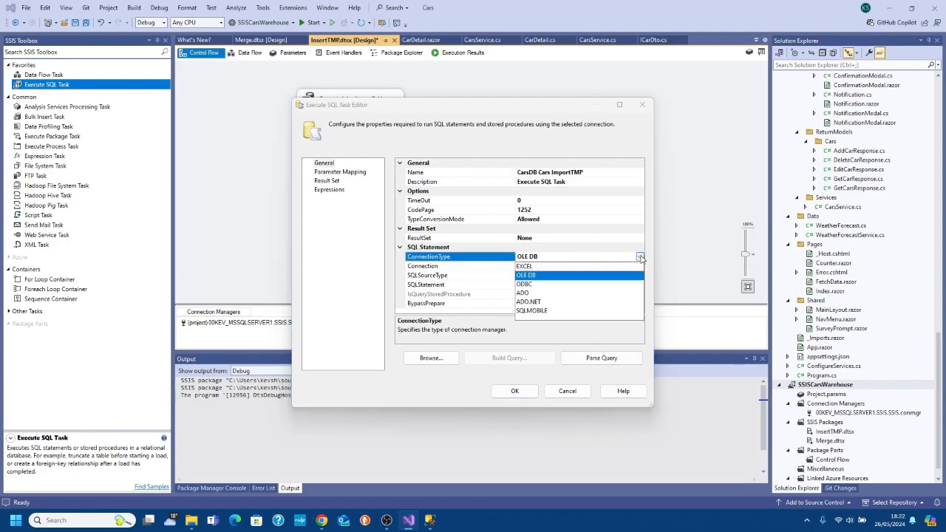
left_click(521, 392)
left_click(519, 392)
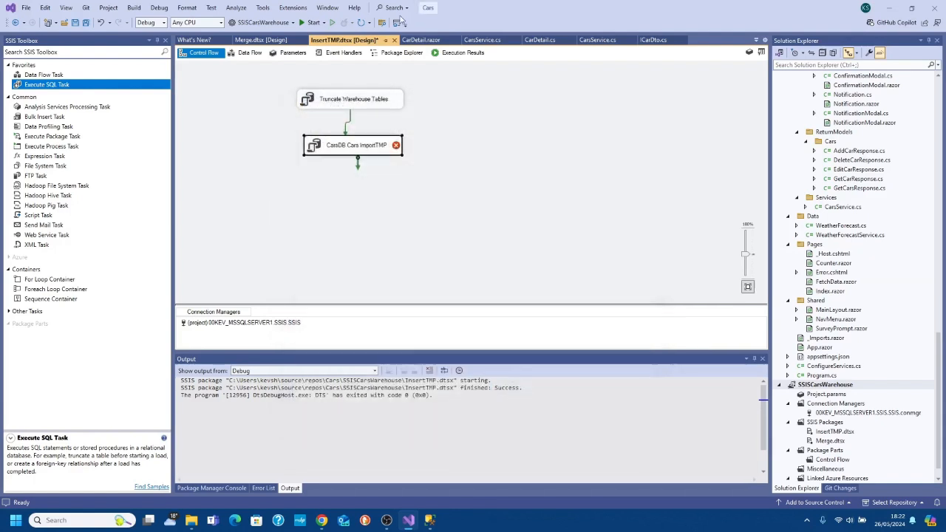
Step: Add a package parameter named IsIncremental with the Boolean data type to InsertTMP.dtsx
left_click(291, 59)
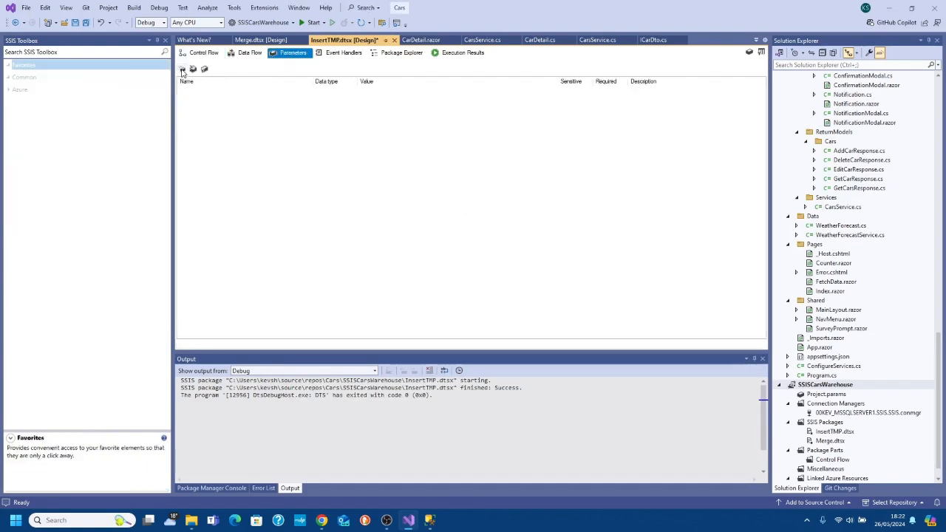
left_click(183, 69)
left_click(213, 90)
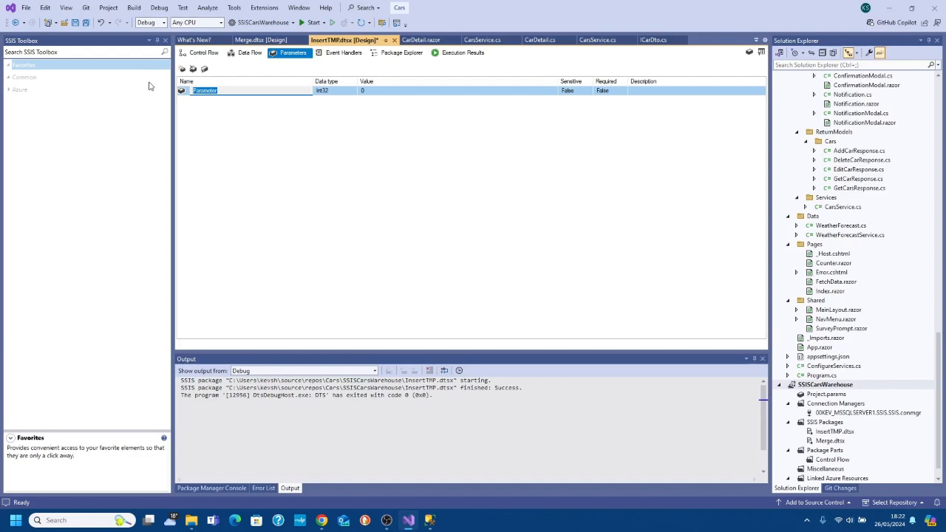
key("BackSpace")
left_click(345, 90)
left_click(353, 91)
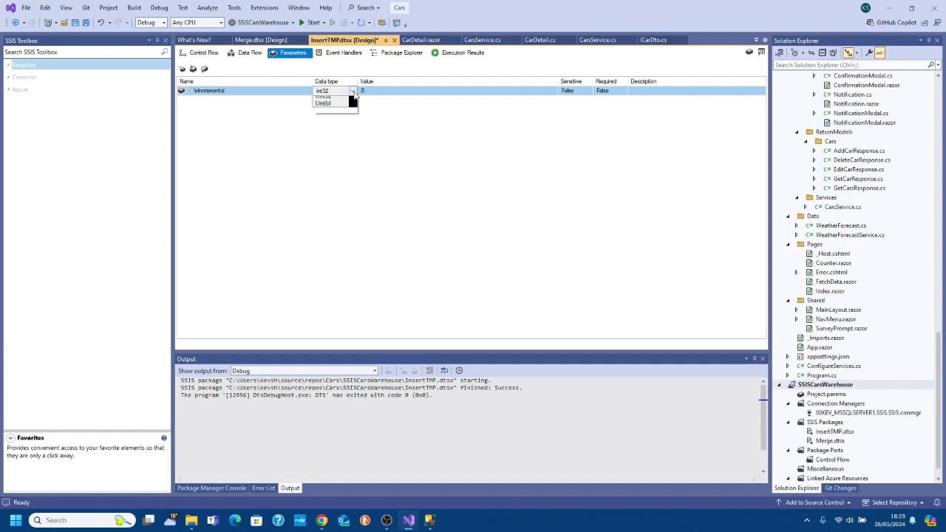
scroll(332, 122, "up", 3)
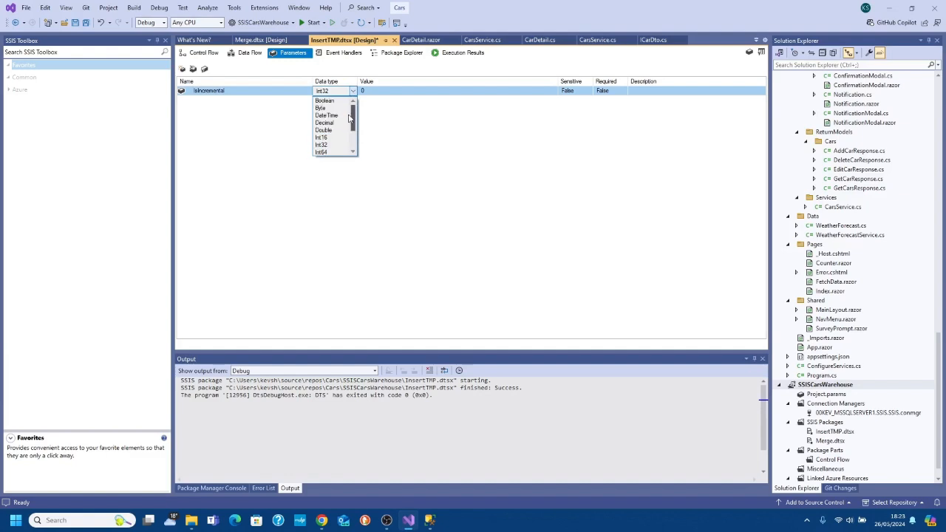
left_click(324, 100)
Step: Keep the IsIncremental value False, set Required to True, and save the package
left_click(390, 91)
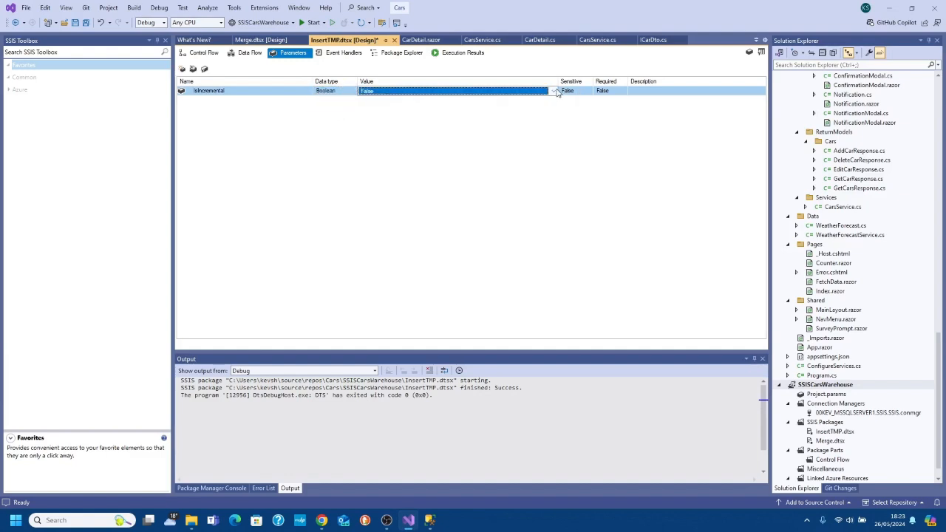
left_click(608, 91)
left_click(623, 91)
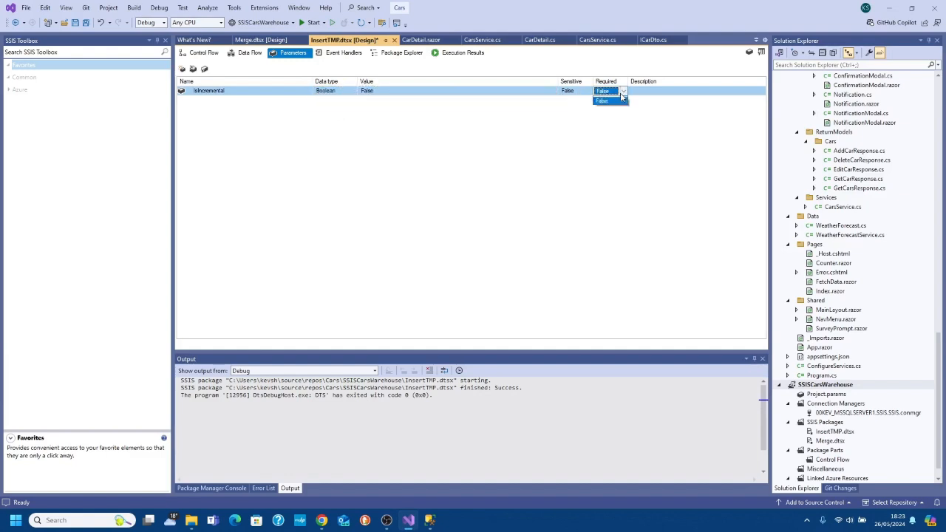
left_click(607, 101)
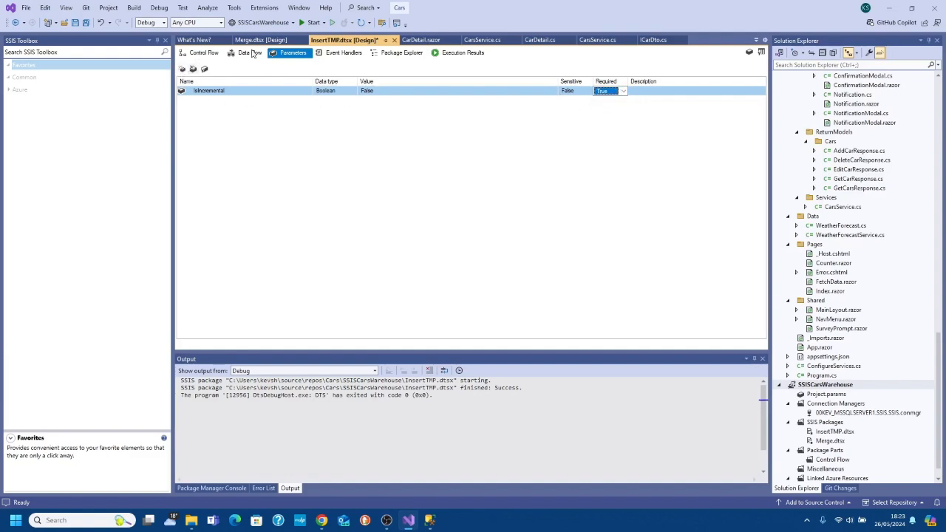
left_click(85, 22)
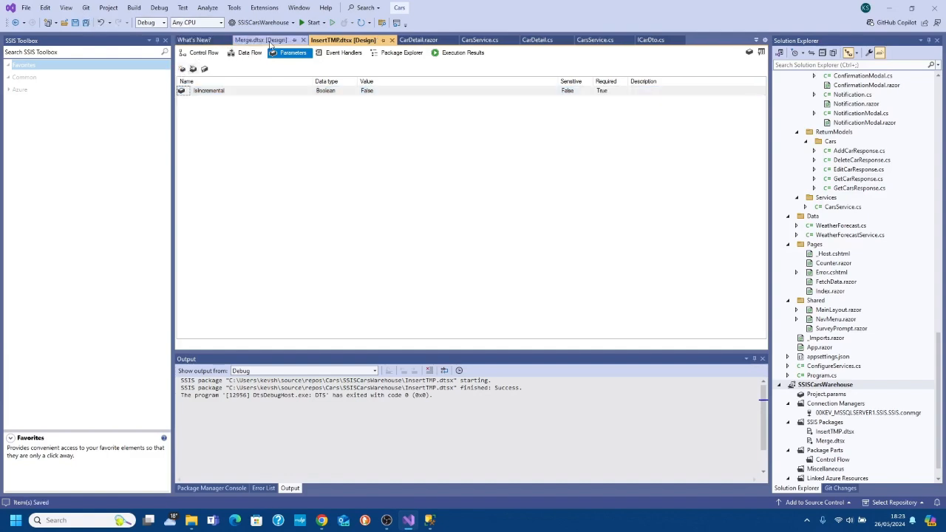
Step: Open the CarsDB Cars ImportTMP task's settings from the control flow and try to add a parameter mapping
left_click(194, 54)
double_click(327, 145)
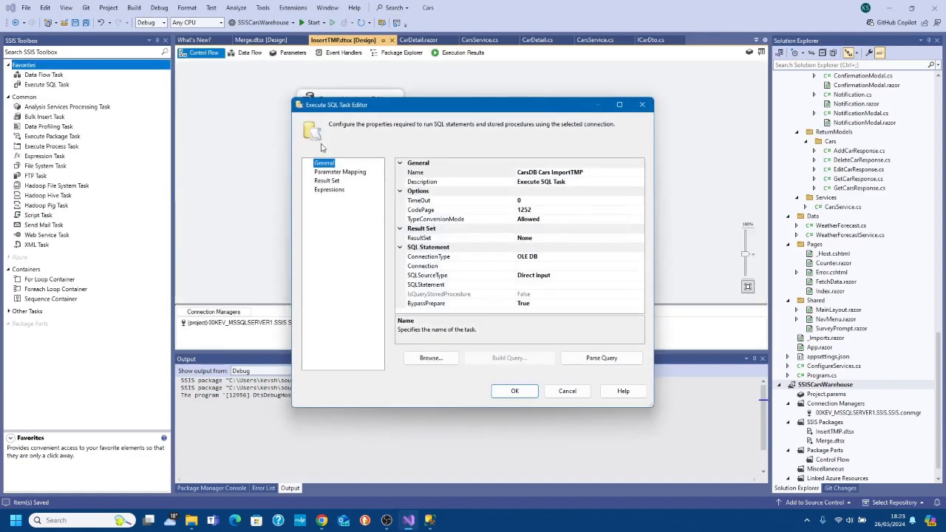
left_click(330, 174)
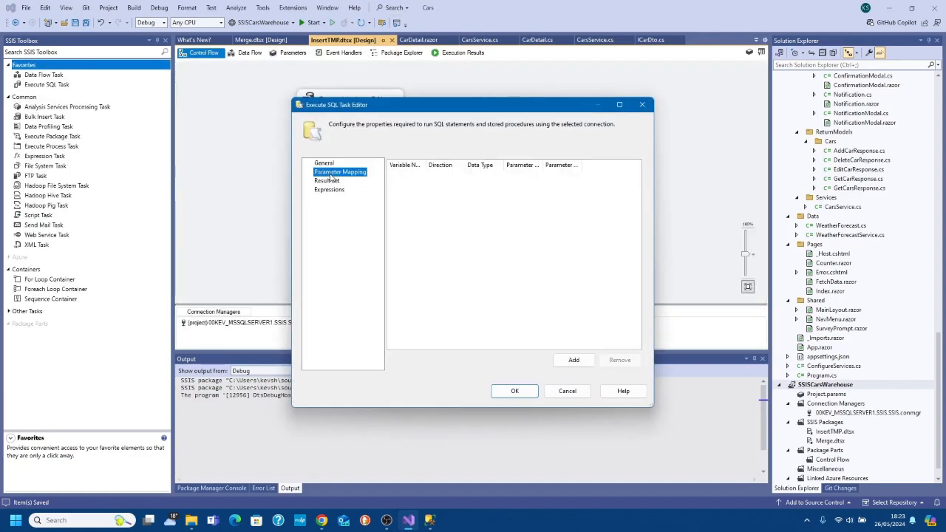
left_click(574, 362)
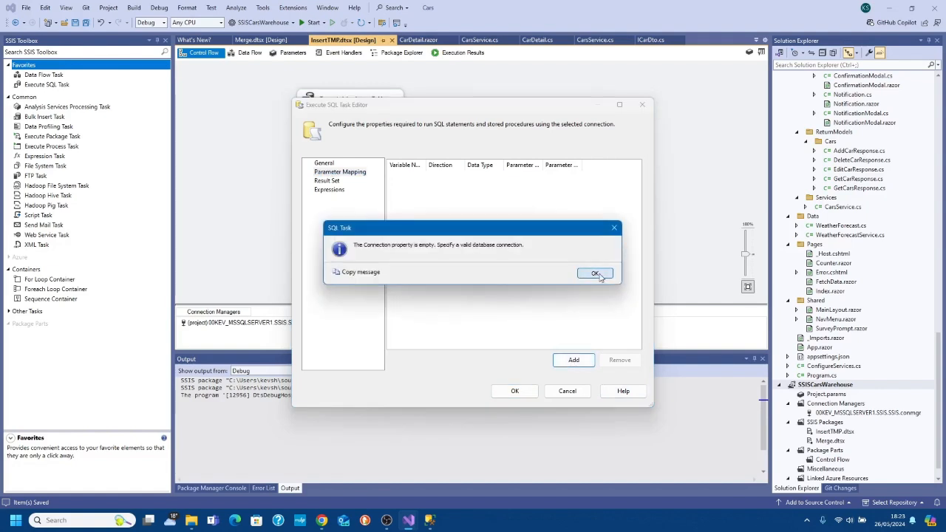
left_click(597, 273)
Step: Set the task's connection type to ADO.NET and its connection to 00KEV_MSSQLSERVER1.SSIS.SSIS
left_click(325, 163)
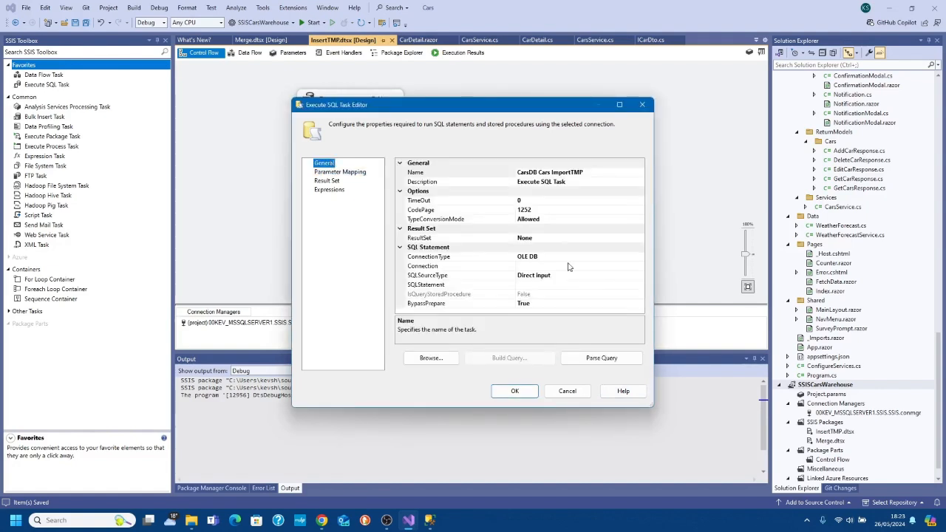
left_click(571, 264)
left_click(575, 258)
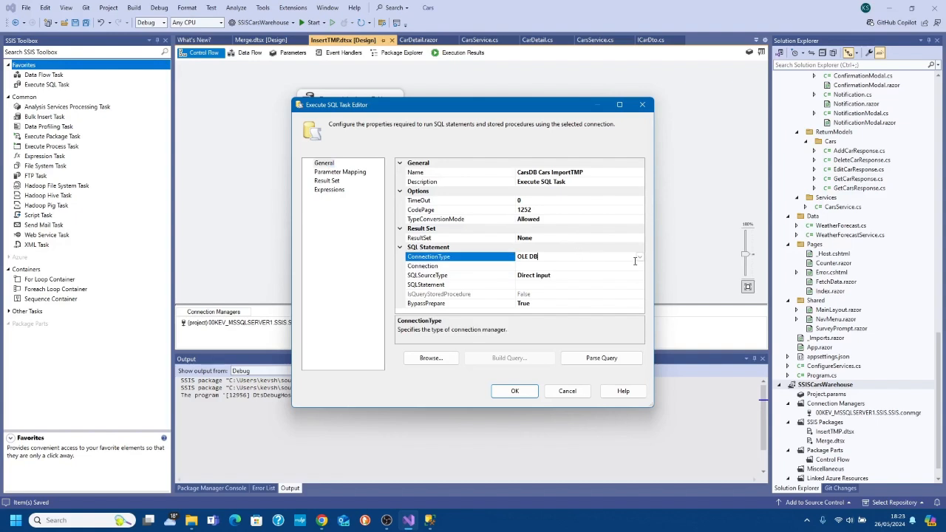
left_click(640, 257)
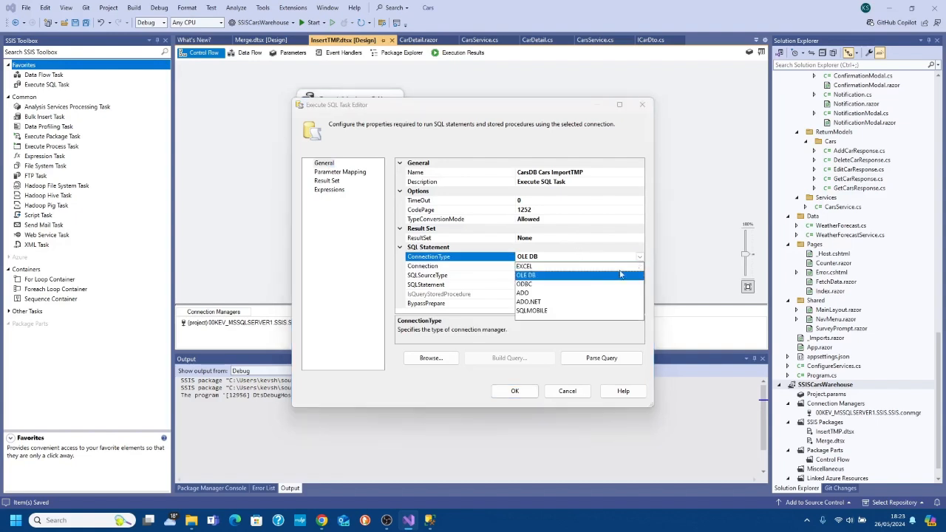
left_click(547, 302)
left_click(547, 266)
left_click(639, 265)
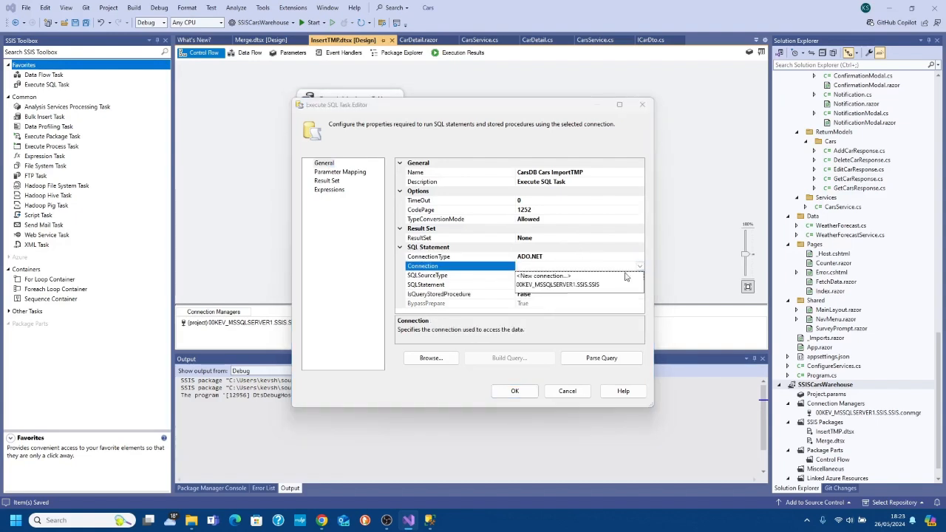
left_click(549, 284)
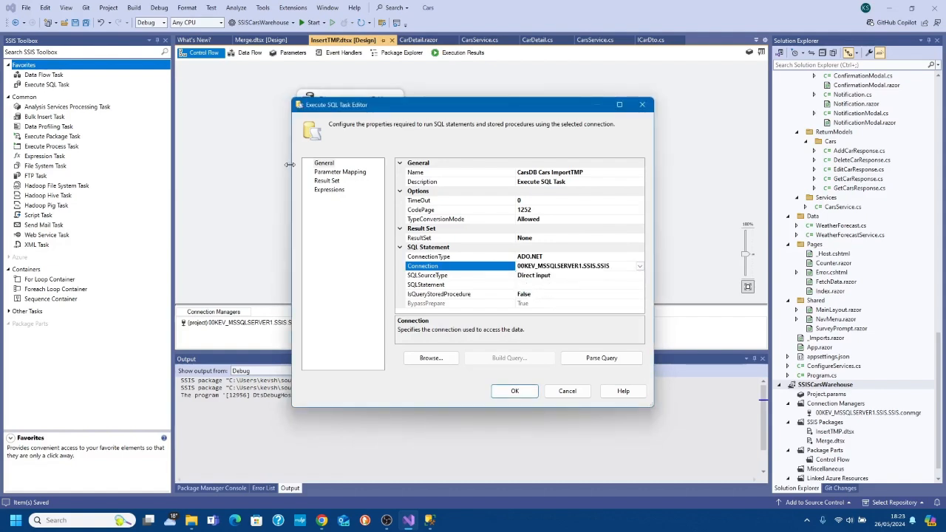
Step: Add an input parameter mapping for the package parameter and set its data type to Boolean
left_click(324, 172)
left_click(573, 360)
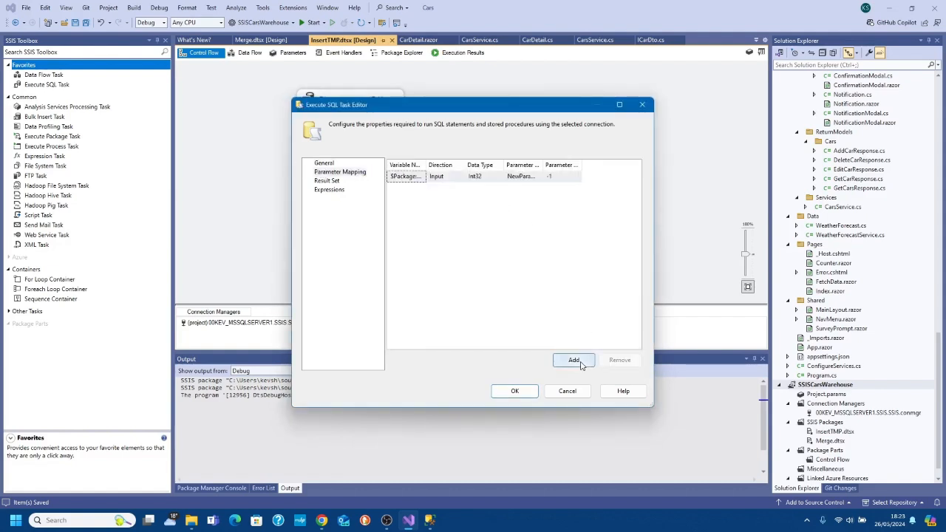
left_click(480, 179)
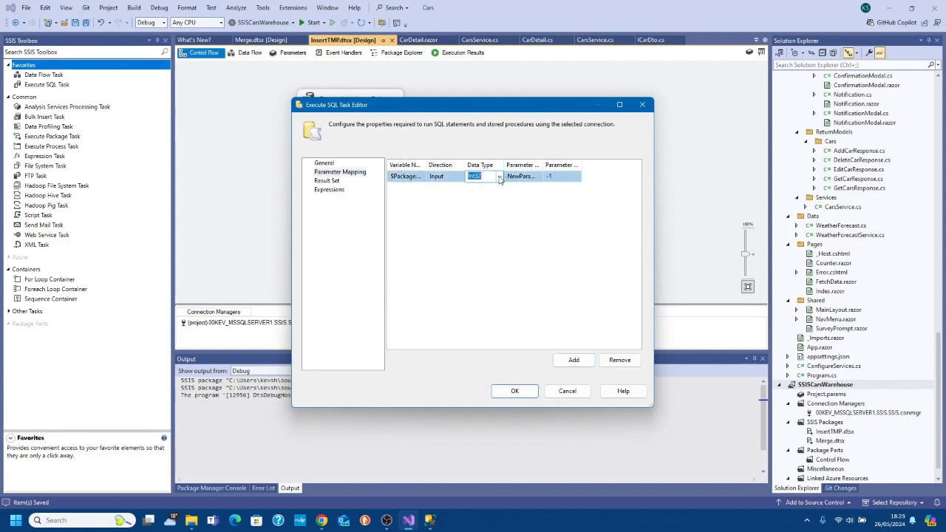
left_click(499, 177)
scroll(482, 222, "up", 3)
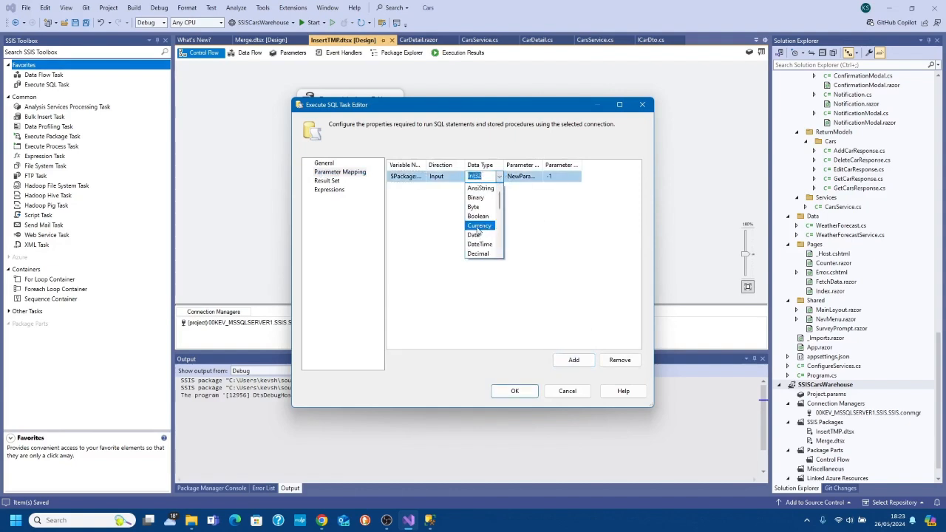
scroll(486, 210, "down", 3)
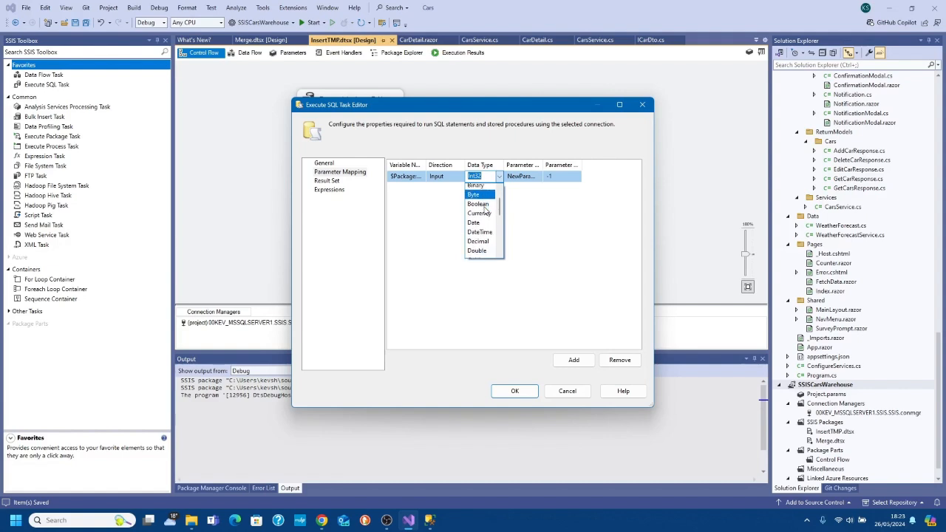
scroll(482, 206, "up", 3)
left_click(479, 215)
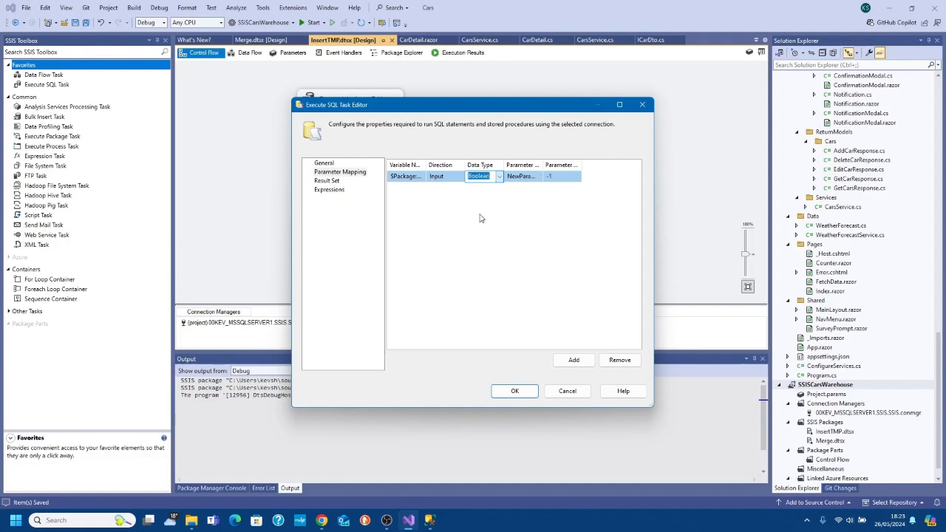
left_click(524, 175)
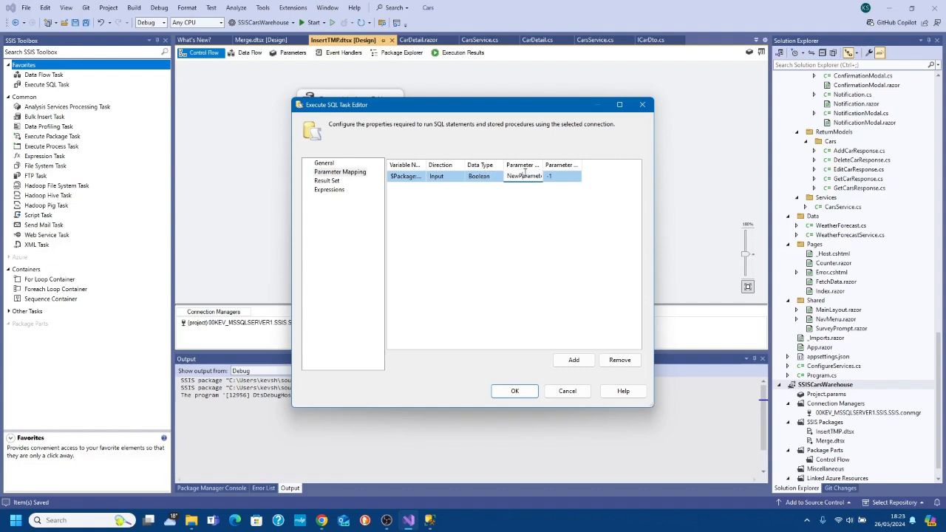
double_click(524, 175)
type("@")
type("IsIncremental")
left_click(558, 177)
left_click_drag(557, 177, 544, 176)
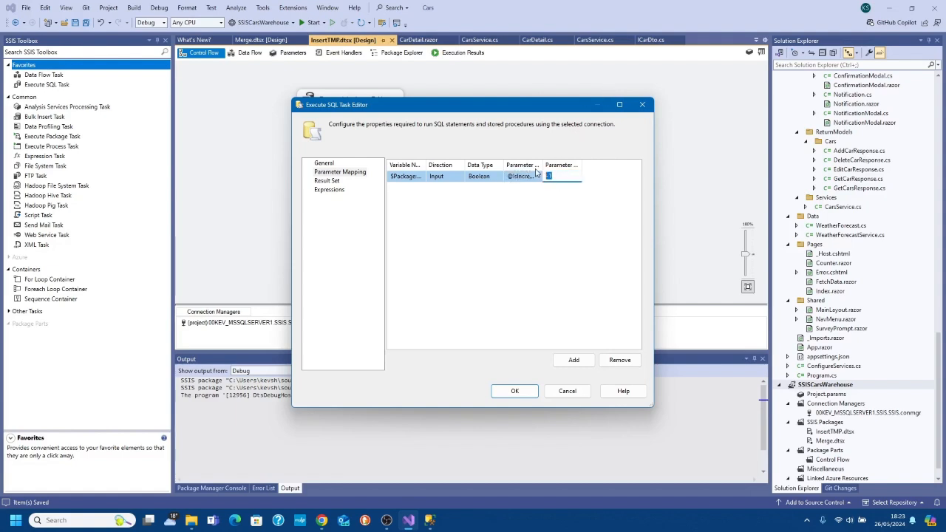
type("0")
left_click(334, 165)
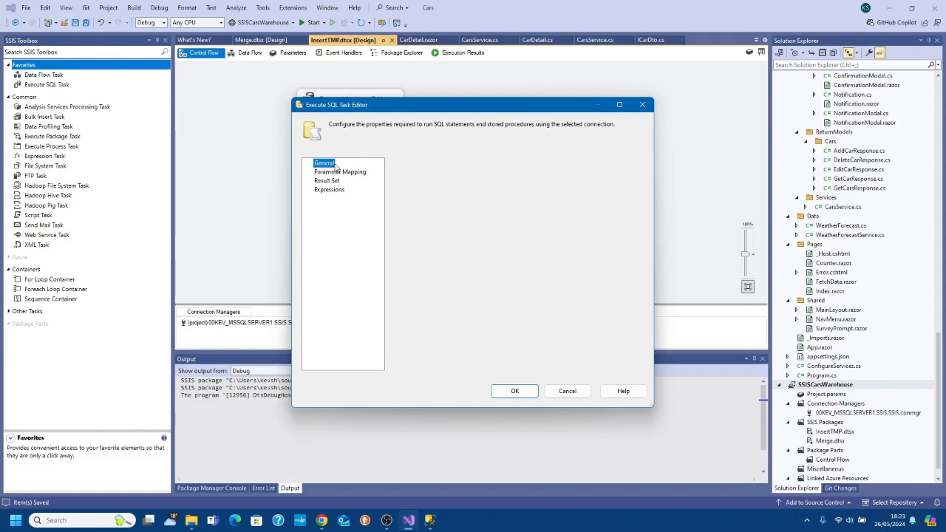
left_click(546, 285)
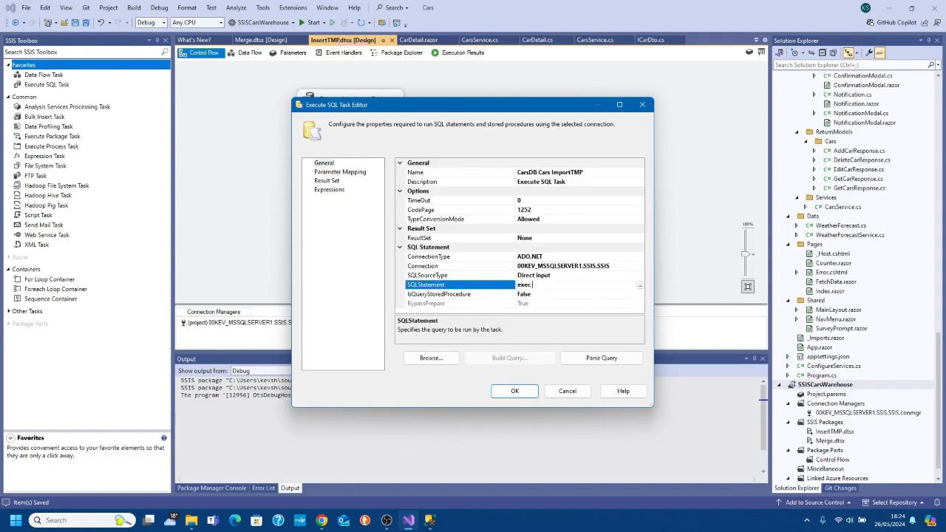
type("exec")
type("sp_CarsDB_Cars_ImportTMP")
key("ctrl+a")
key("BackSpace")
type("exec dbo.")
type("sp_CarsDB_Cars_ImportTMP")
type("@IsIncremental")
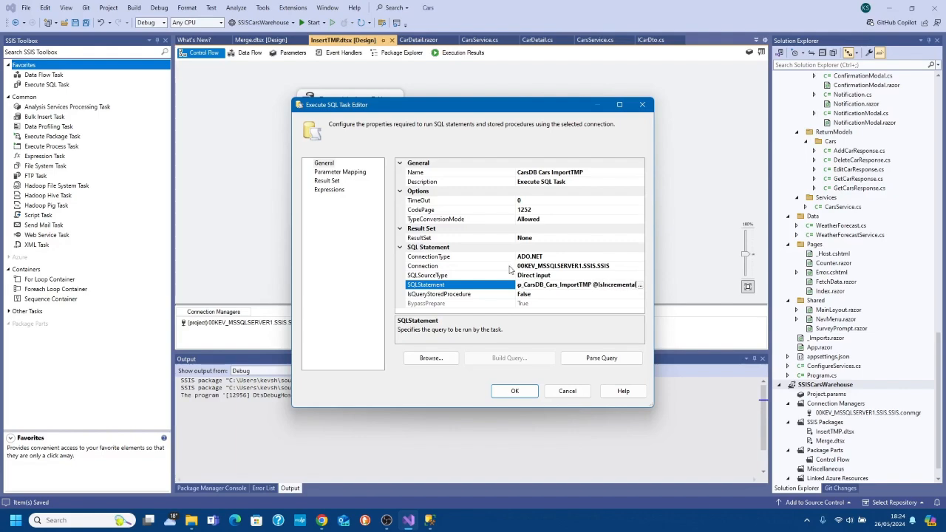
left_click(514, 390)
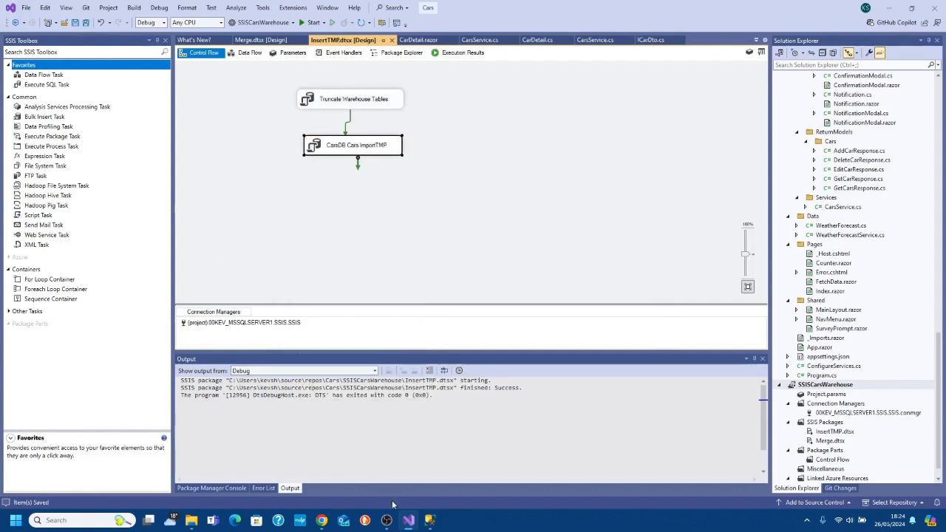
Step: Switch to SQL Server Management Studio and query the top 1000 rows of the TMP.Cars table
left_click(426, 521)
left_click(74, 198)
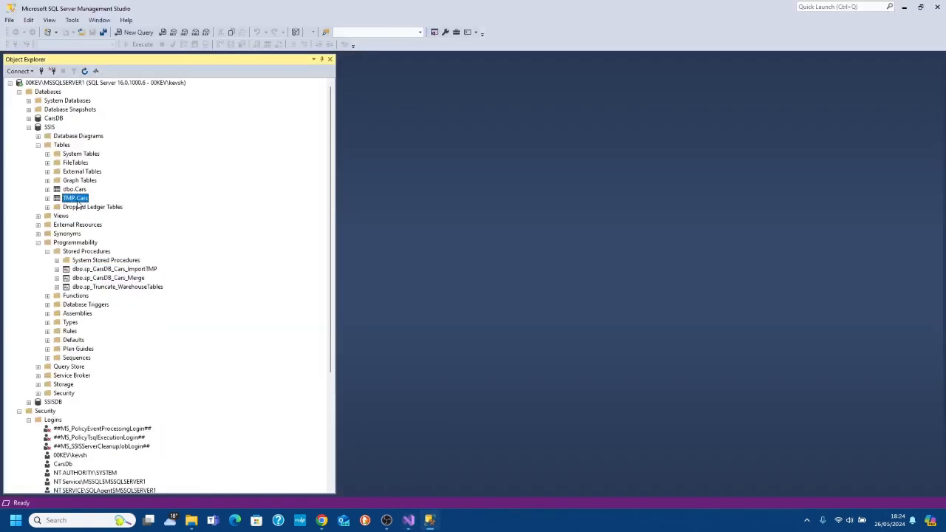
right_click(74, 198)
left_click(103, 227)
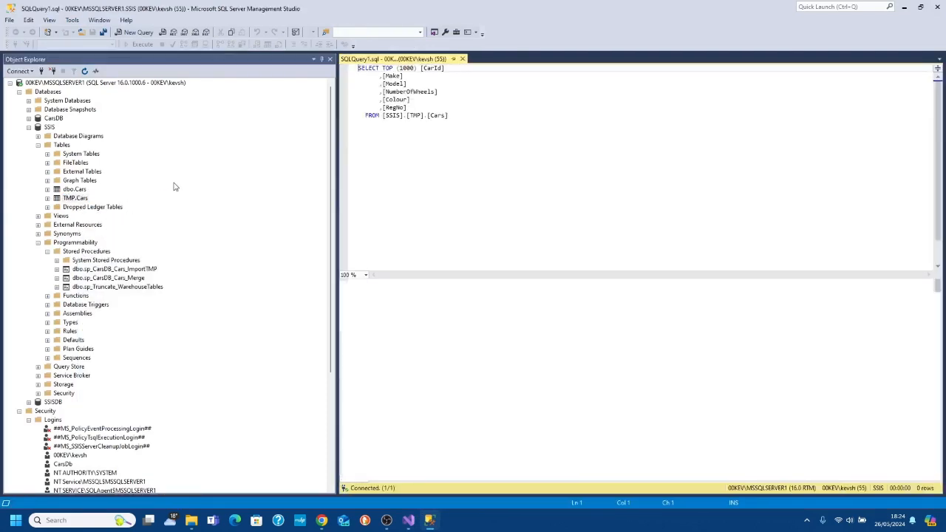
Step: Return to Visual Studio and execute the InsertTMP.dtsx package
left_click(408, 520)
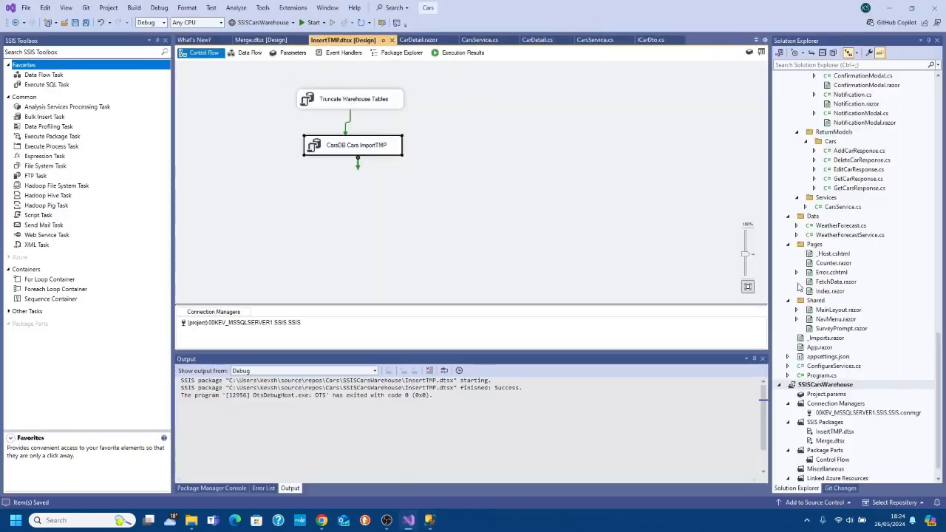
right_click(833, 433)
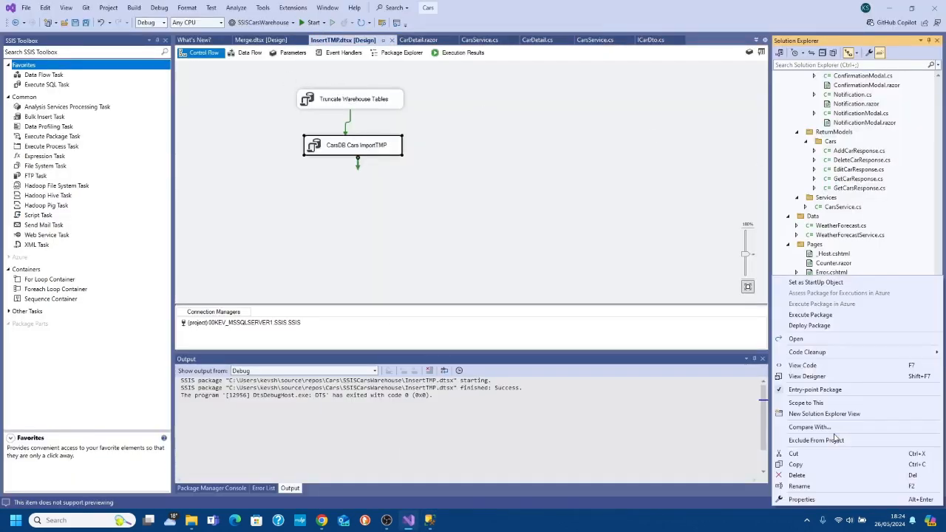
left_click(815, 318)
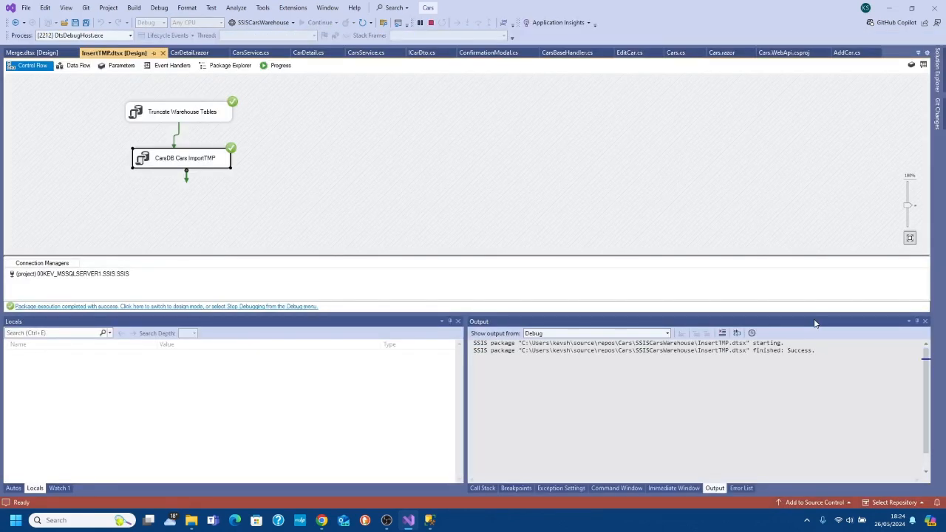
Step: Rerun the TMP.Cars query in SQL Server Management Studio, and return to Visual Studio to stop debugging the package
key("alt+Tab")
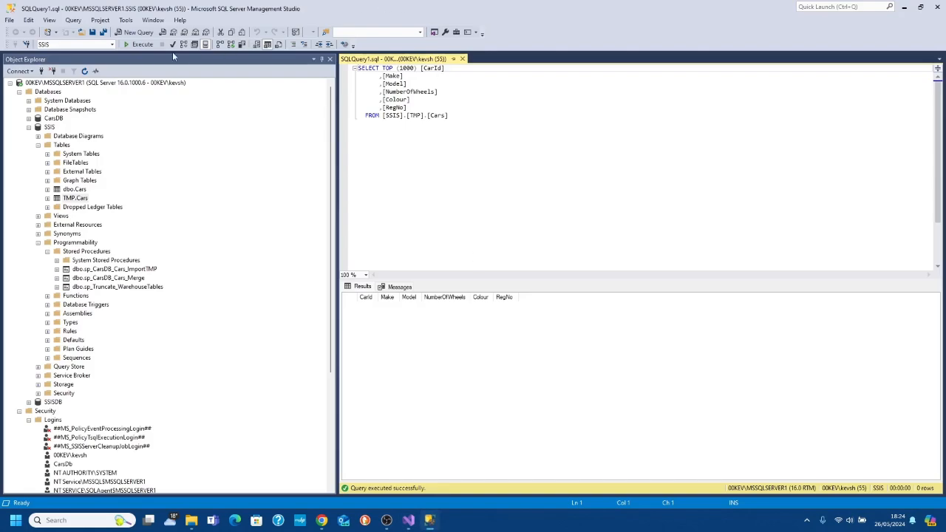
left_click(138, 45)
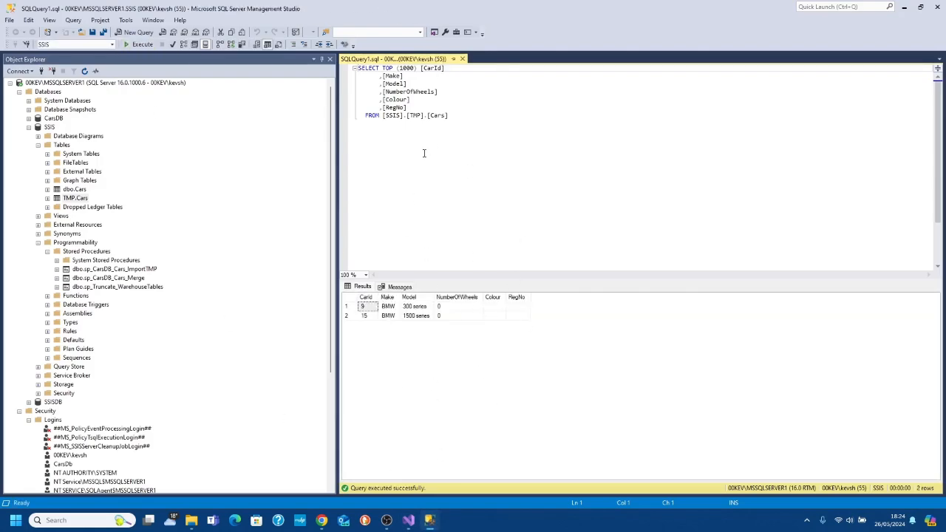
left_click(408, 521)
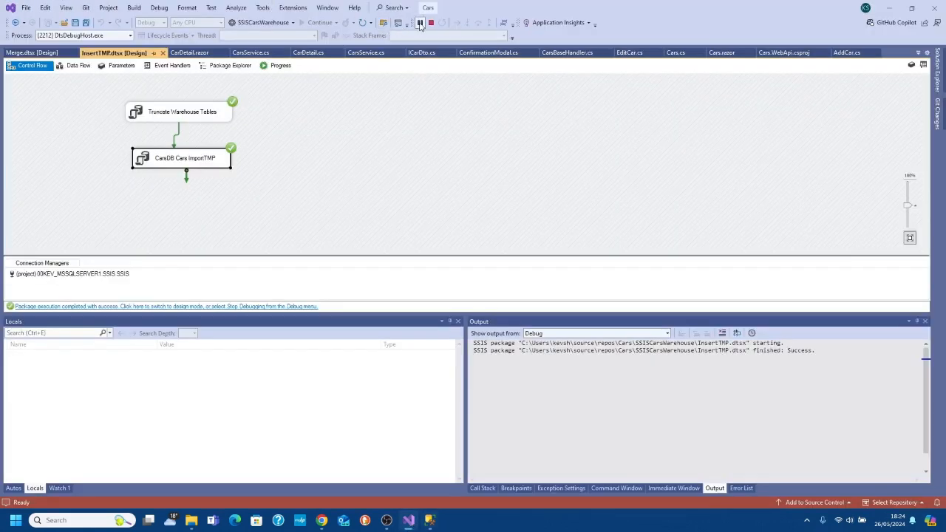
left_click(429, 22)
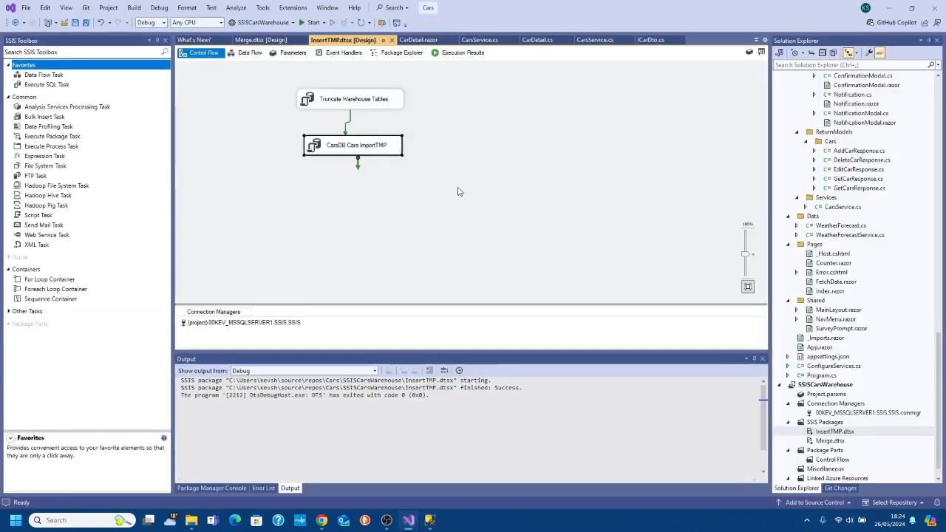
Step: Open the Merge.dtsx package and add an Execute SQL Task to its control flow
double_click(833, 442)
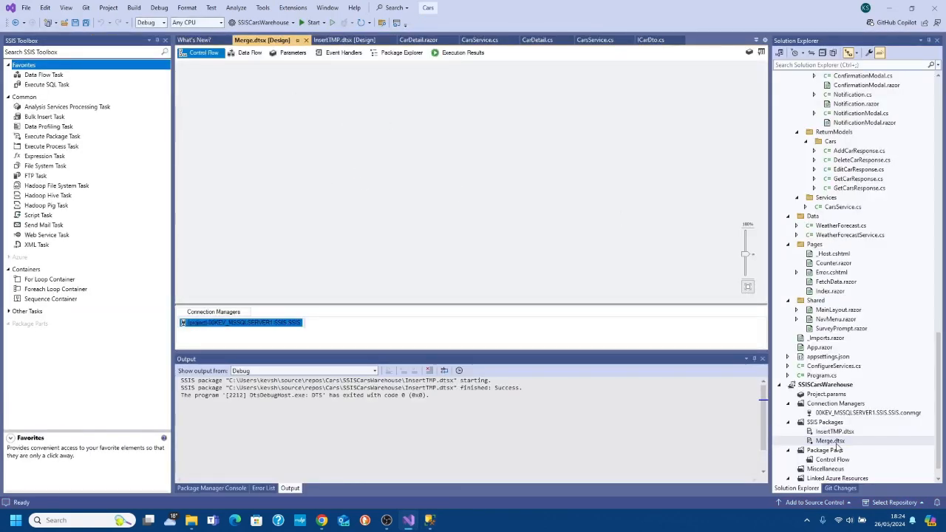
left_click_drag(45, 84, 346, 107)
Step: Switch to SQL Server Management Studio and copy the name of the sp_CarsDB_Cars_Merge stored procedure
key("alt+Tab")
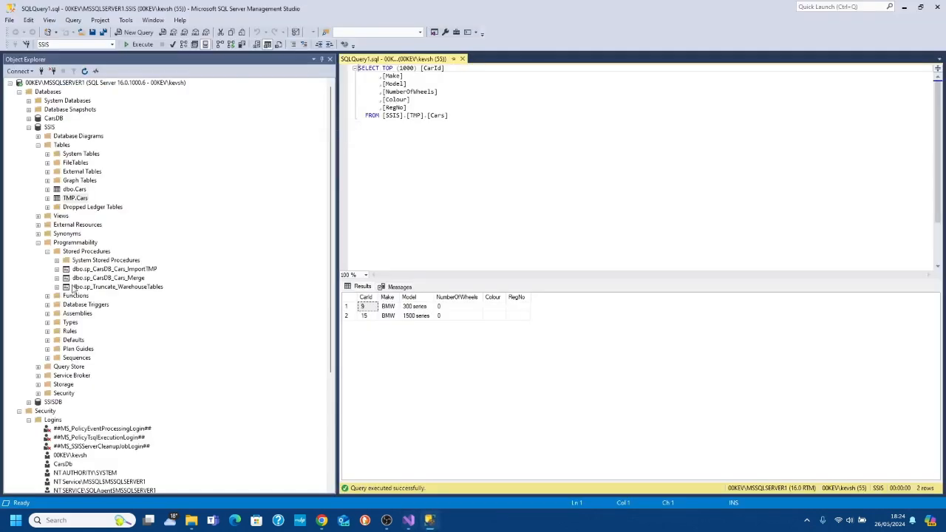
right_click(117, 277)
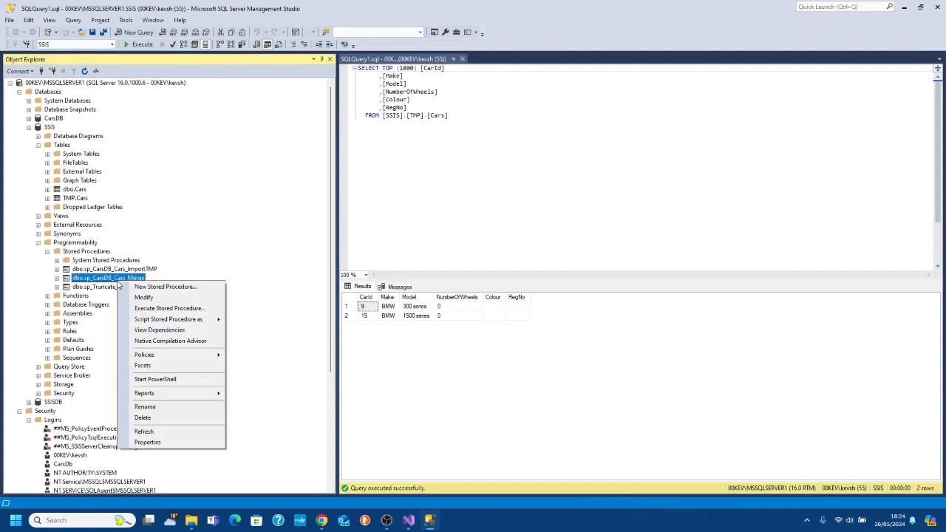
left_click(145, 406)
key("ctrl+c")
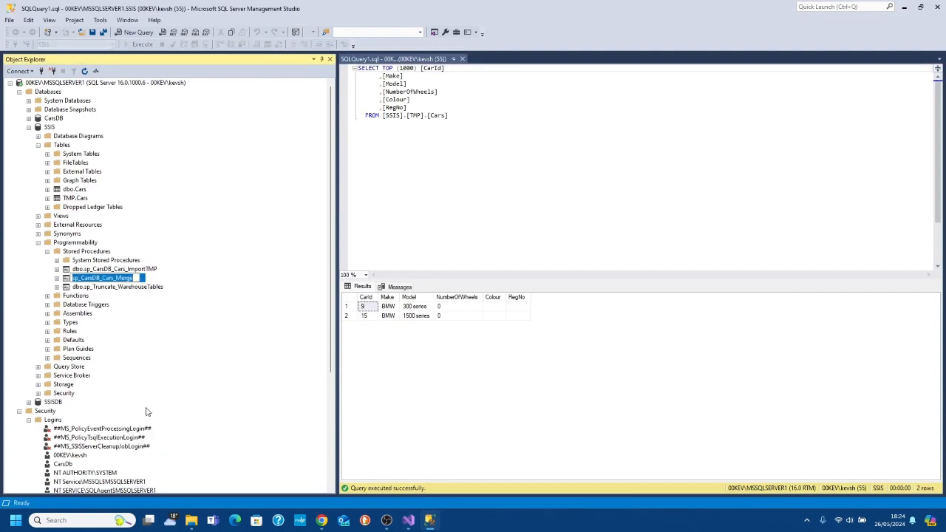
Step: Return to Visual Studio and rename the Execute SQL Task in Merge.dtsx to CarsDB Cars Merge
left_click(409, 521)
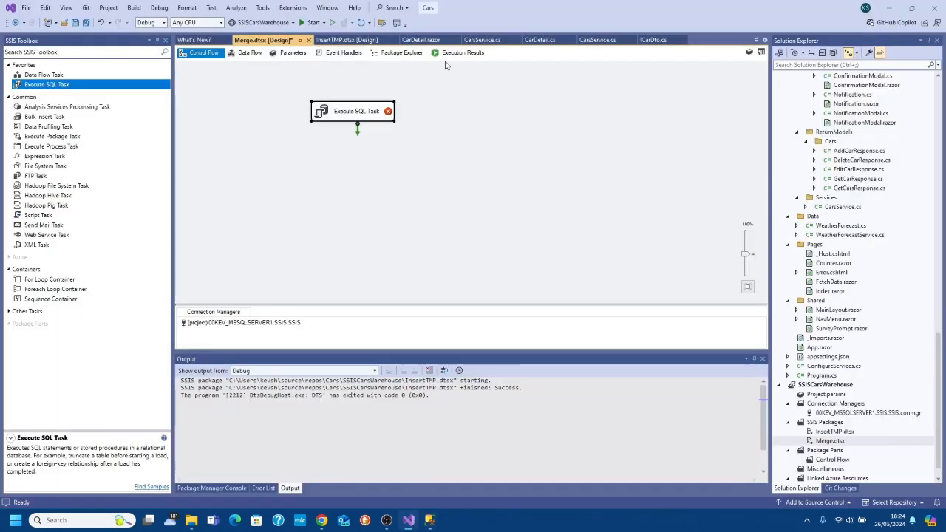
double_click(319, 116)
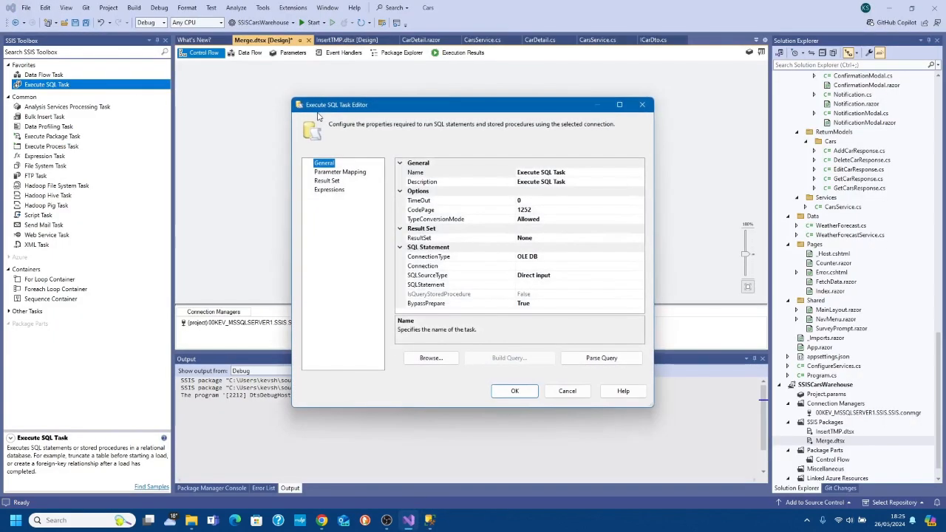
left_click(576, 174)
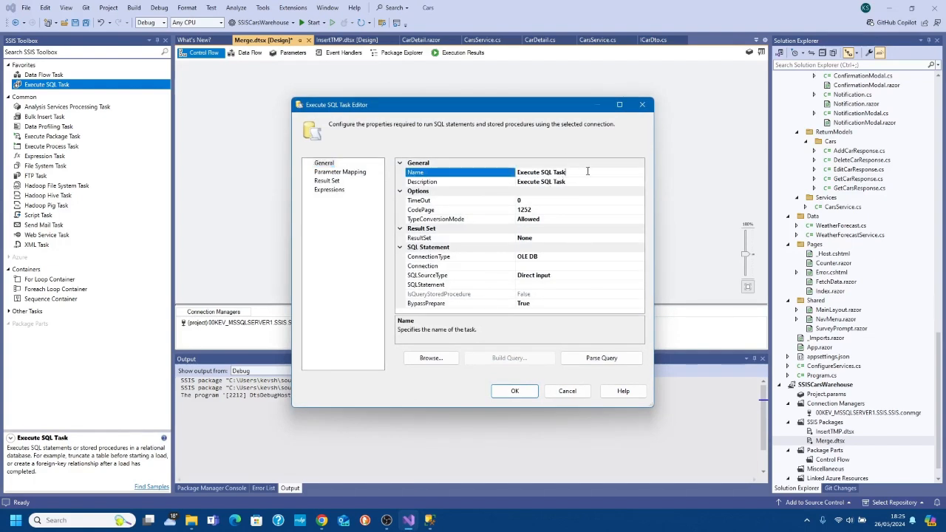
key("ctrl+v")
left_click(527, 172)
key("BackSpace")
key("BackSpace")
key("BackSpace")
key("Delete")
Step: Set the task to an ADO.NET connection using 00KEV_MSSQLSERVER1.SSIS.SSIS, with the SQL statement "exec sp_CarsDB_Cars_Merge"
left_click(583, 258)
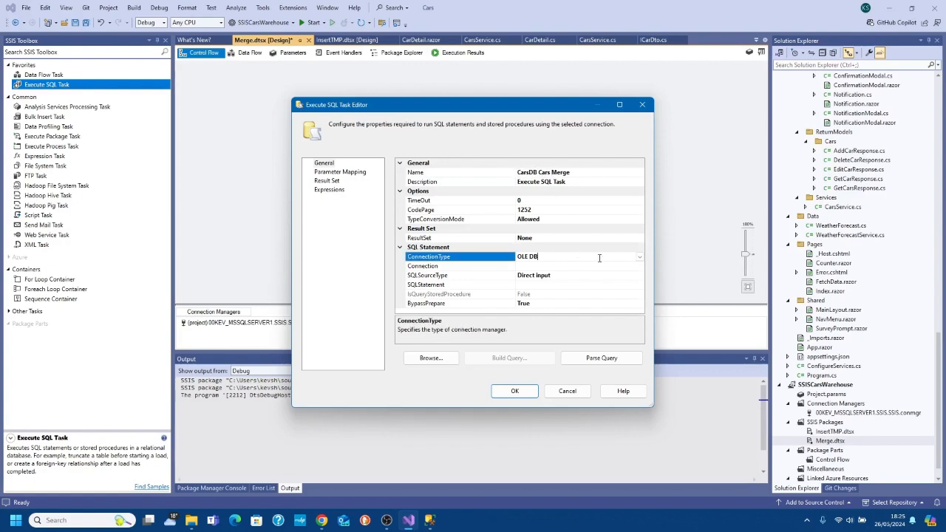
left_click(640, 258)
left_click(551, 303)
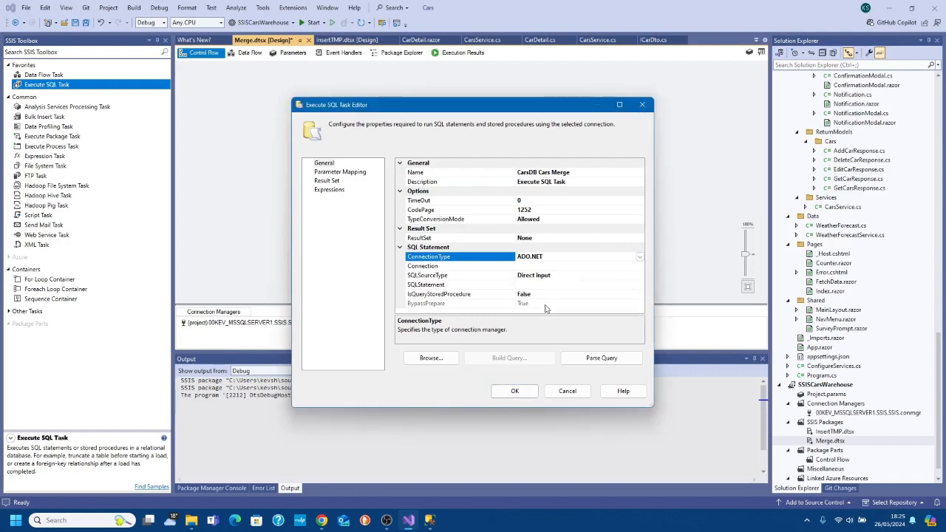
left_click(562, 264)
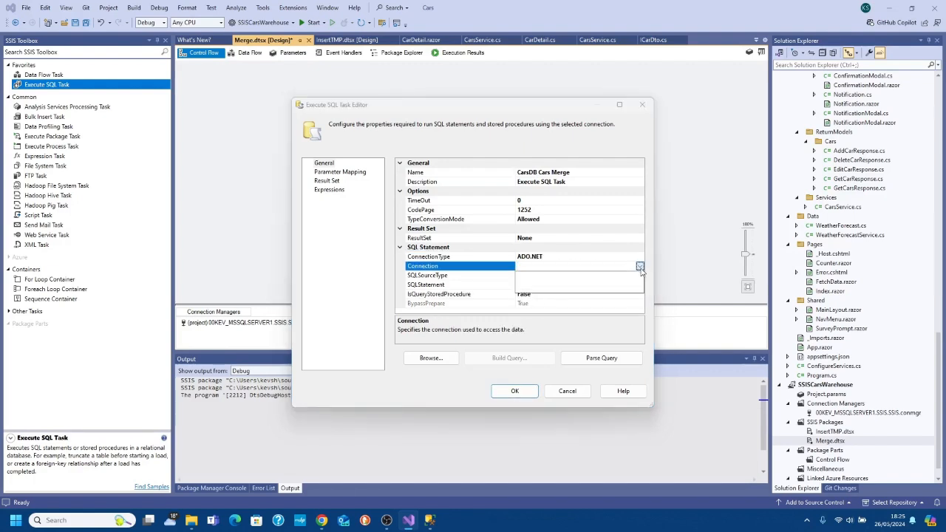
left_click(640, 266)
left_click(569, 289)
left_click(543, 285)
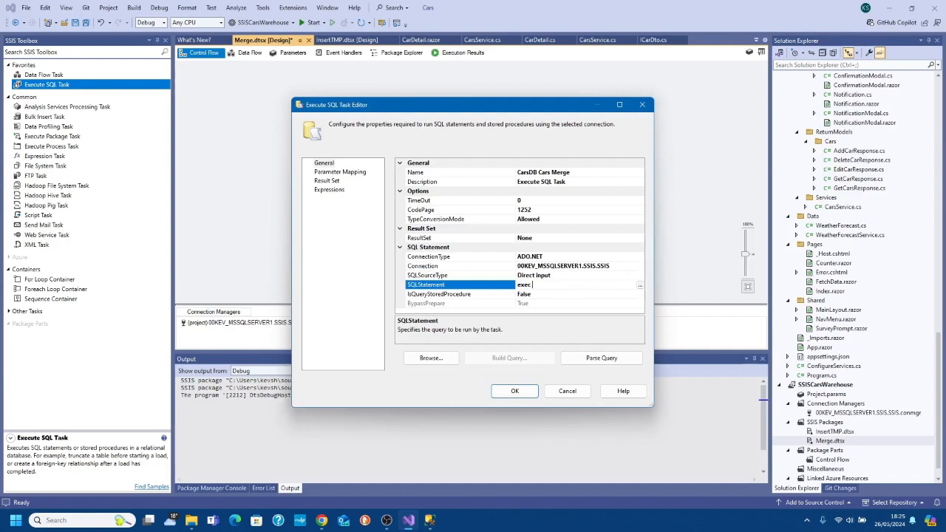
type("exec sp_CarsDB_Cars_Merge")
left_click(339, 171)
left_click(574, 360)
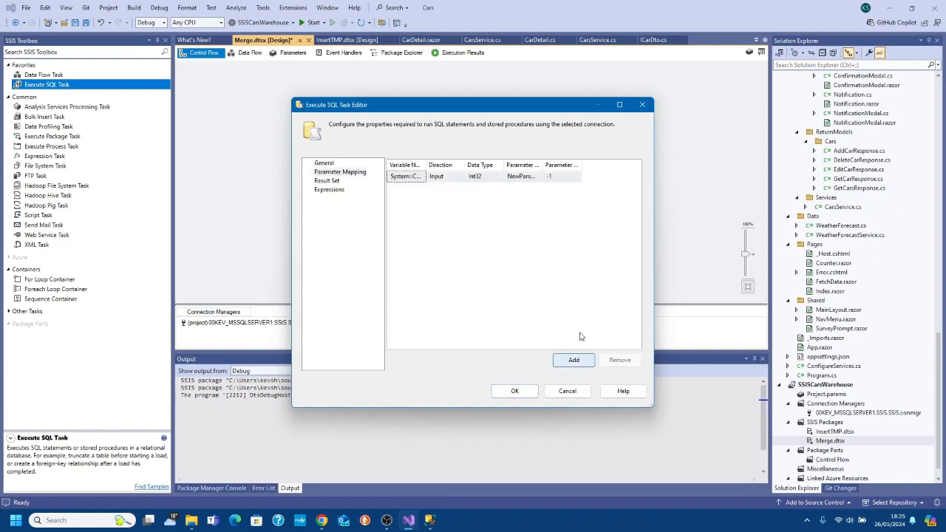
left_click(480, 177)
left_click(500, 177)
scroll(481, 210, "up", 3)
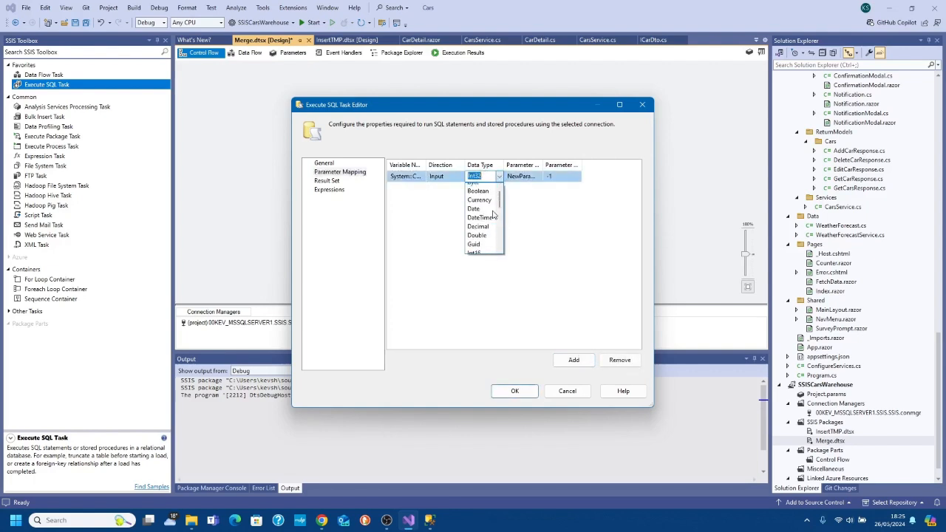
left_click(478, 213)
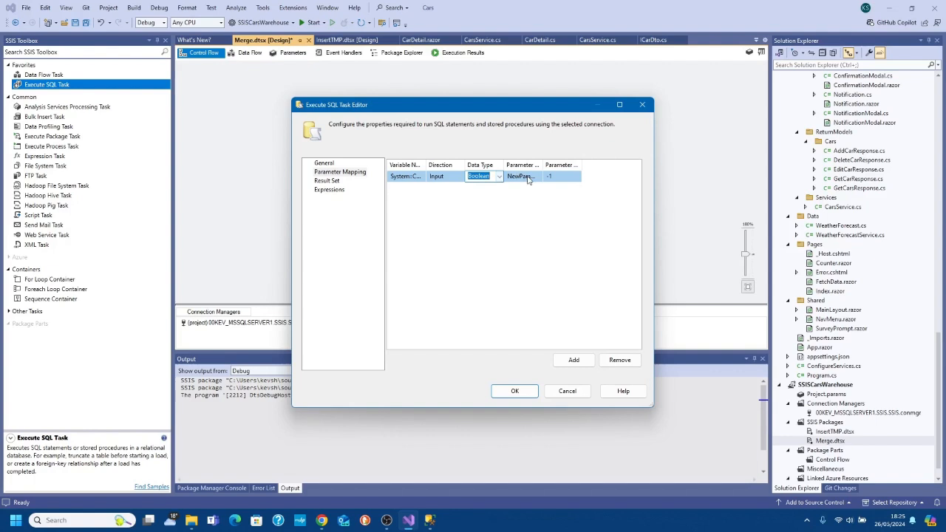
left_click(527, 176)
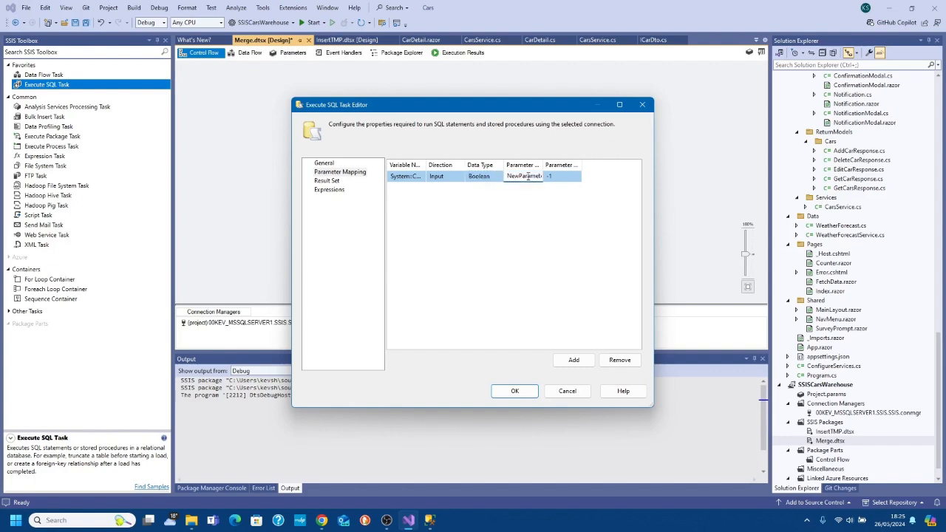
double_click(528, 176)
type("@")
type("IsIncremental")
key("Tab")
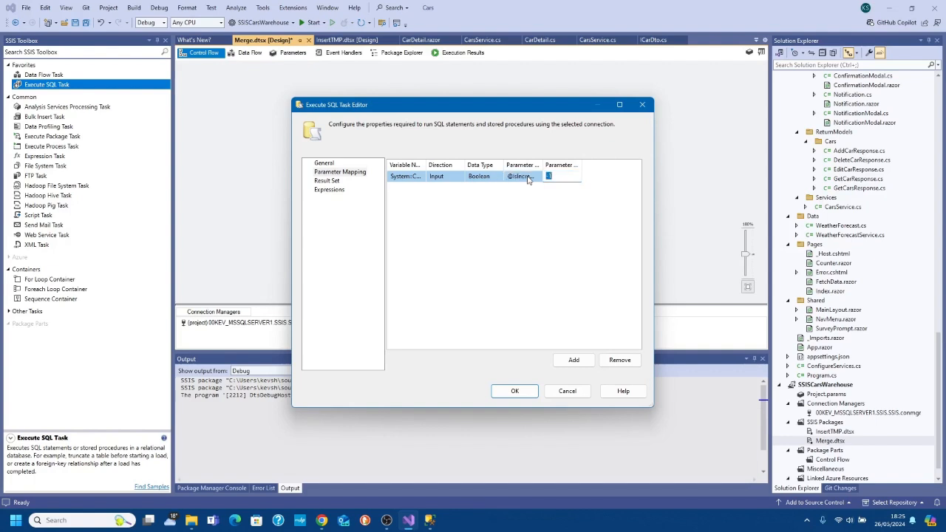
type("0")
left_click(324, 163)
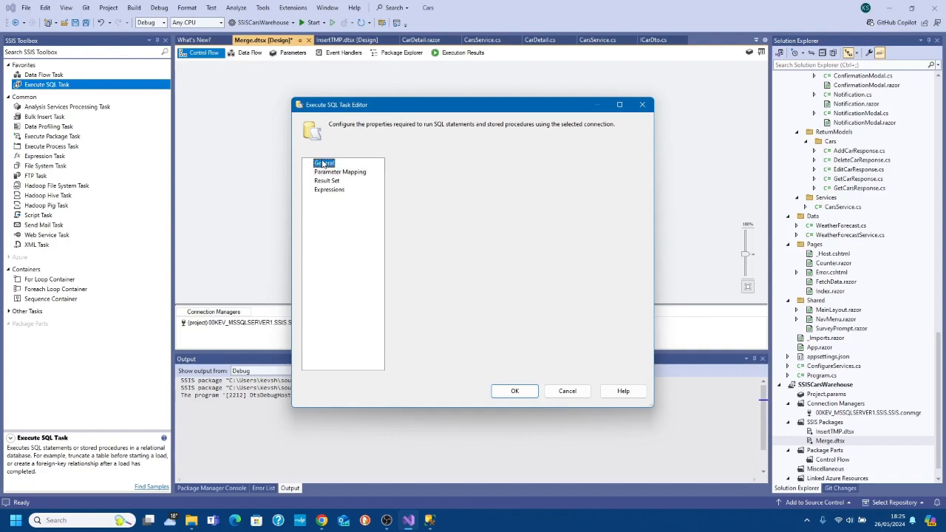
left_click(614, 285)
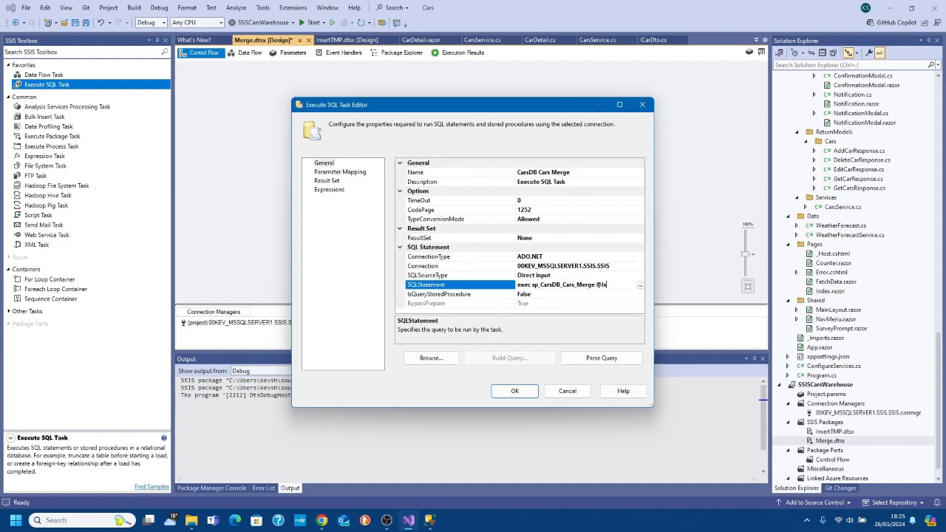
type("al")
left_click(529, 392)
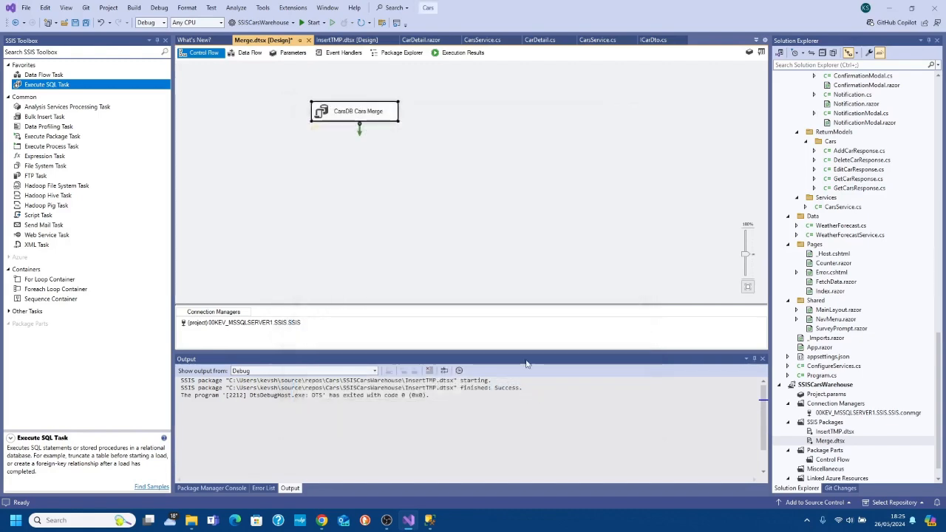
right_click(359, 112)
left_click(402, 191)
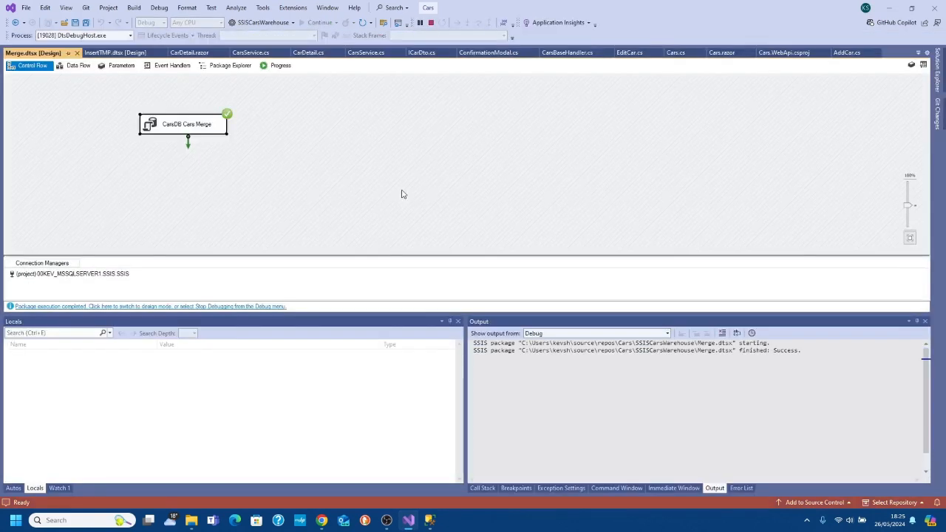
Step: Query the dbo.Cars table in SQL Server Management Studio, and return to Visual Studio to stop debugging the package
left_click(430, 521)
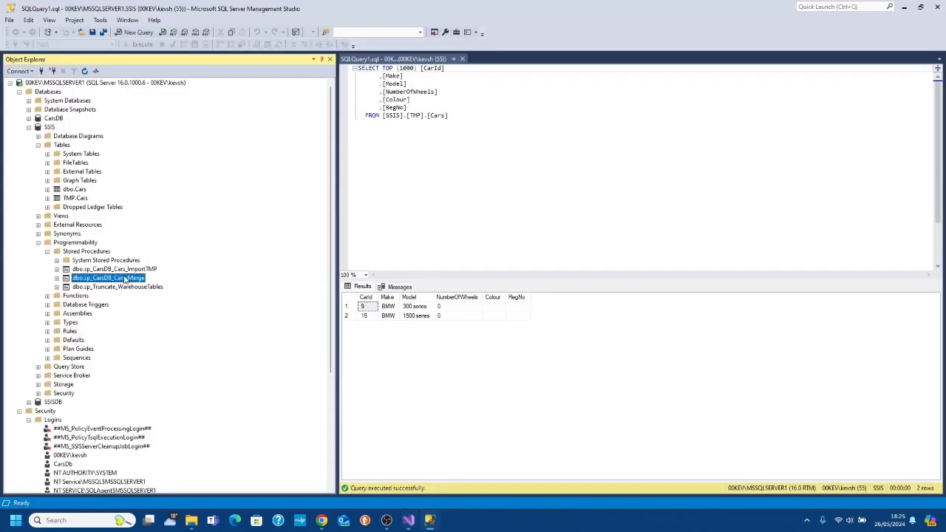
left_click(81, 191)
right_click(81, 191)
left_click(105, 218)
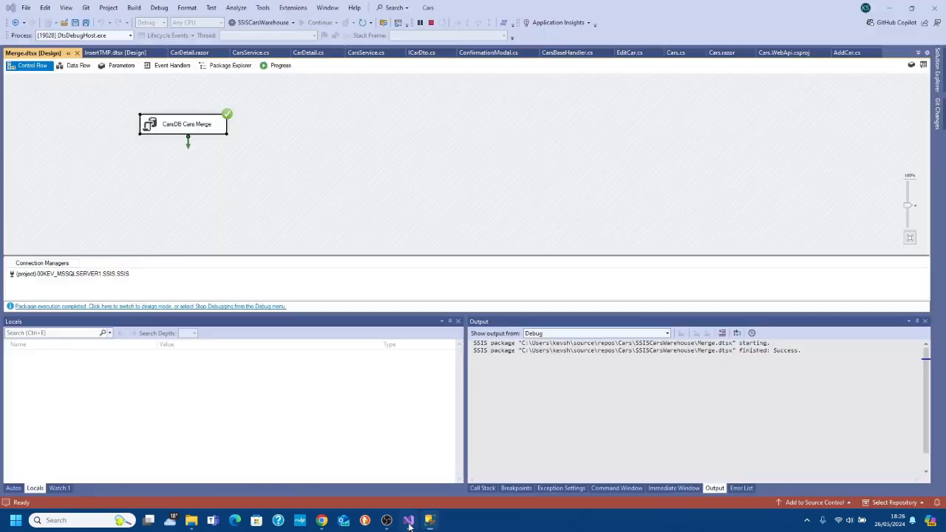
left_click(408, 520)
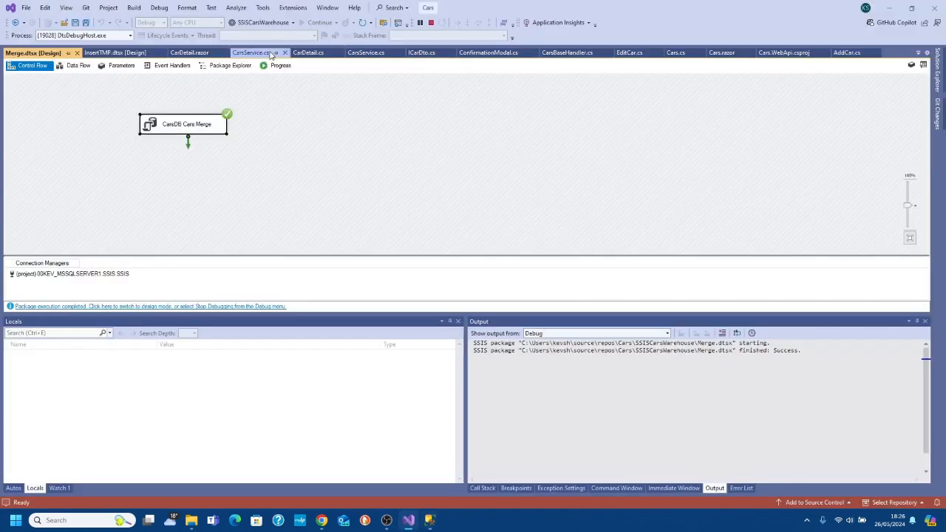
left_click(433, 22)
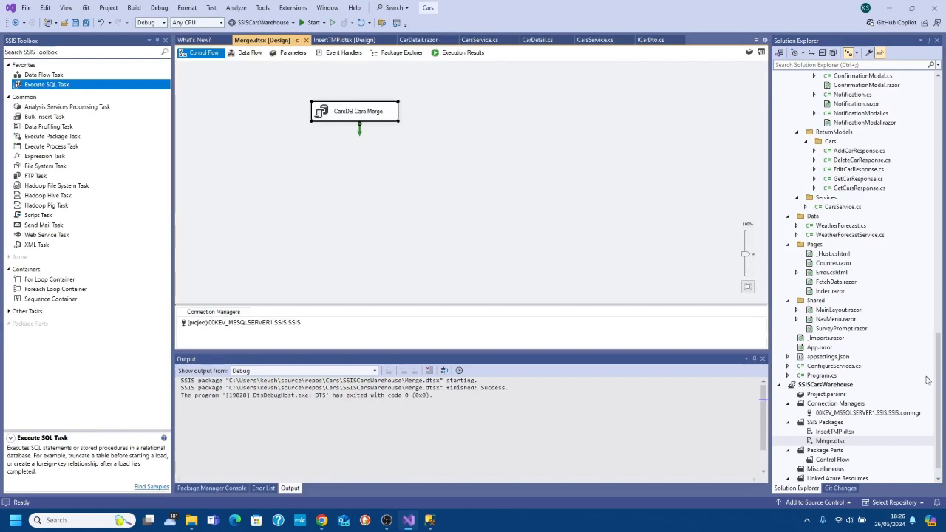
Step: Start deploying the SSISCarsWarehouse project with SSIS in SQL Server as the deployment target
left_click_drag(939, 384, 920, 399)
left_click_drag(917, 450, 911, 415)
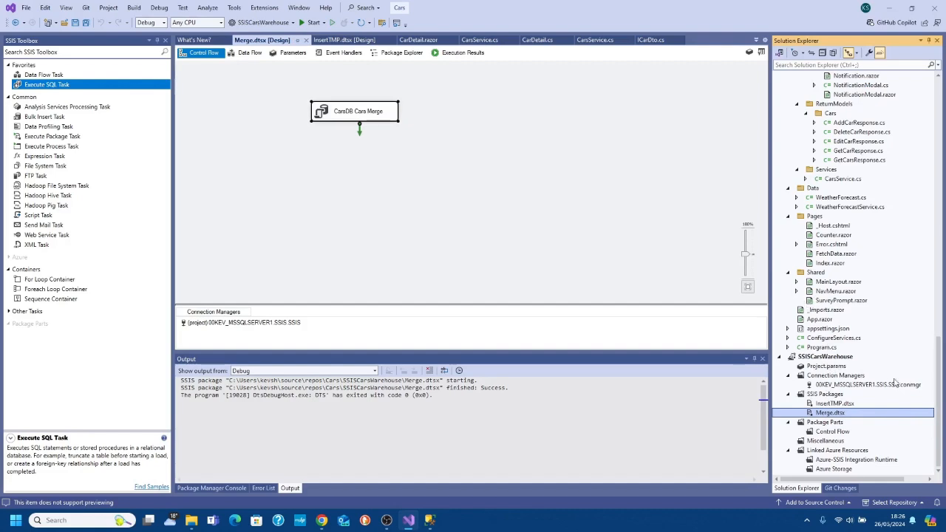
left_click_drag(938, 399, 939, 203)
scroll(856, 433, "down", 12)
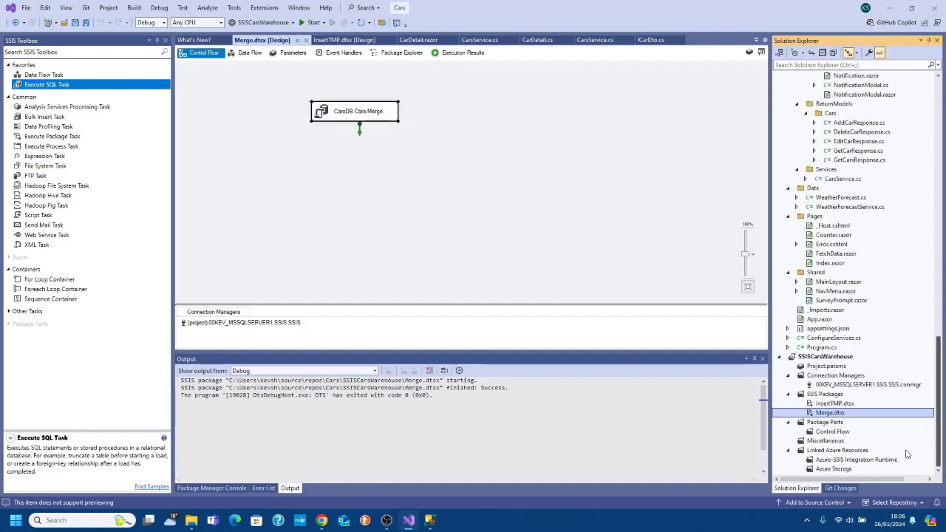
left_click(829, 358)
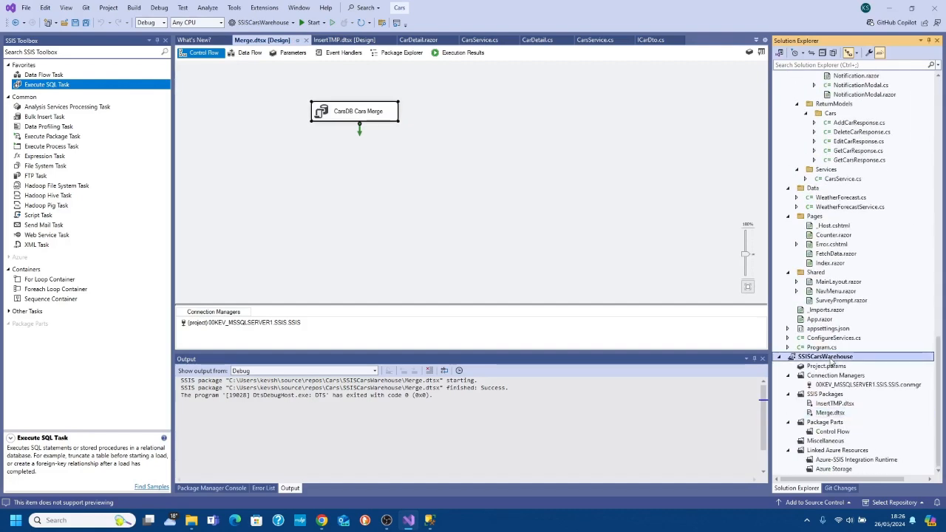
right_click(831, 360)
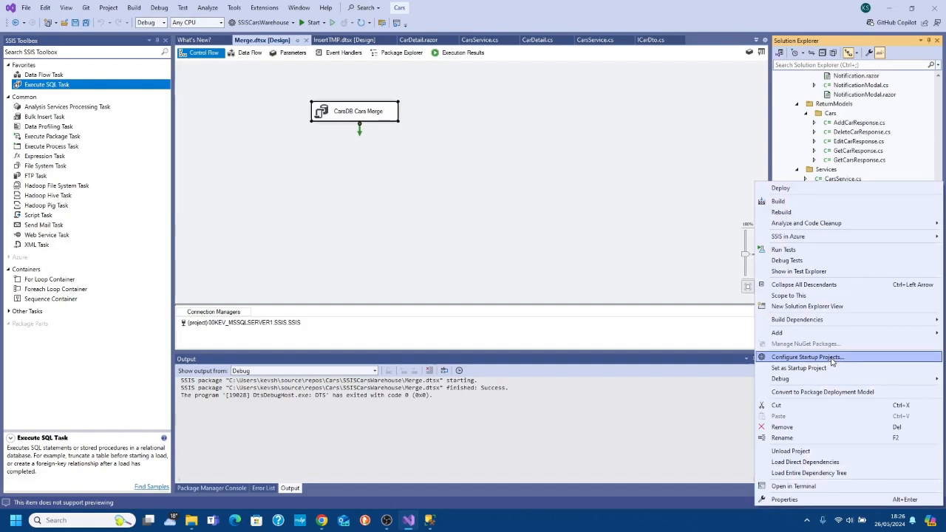
left_click(781, 188)
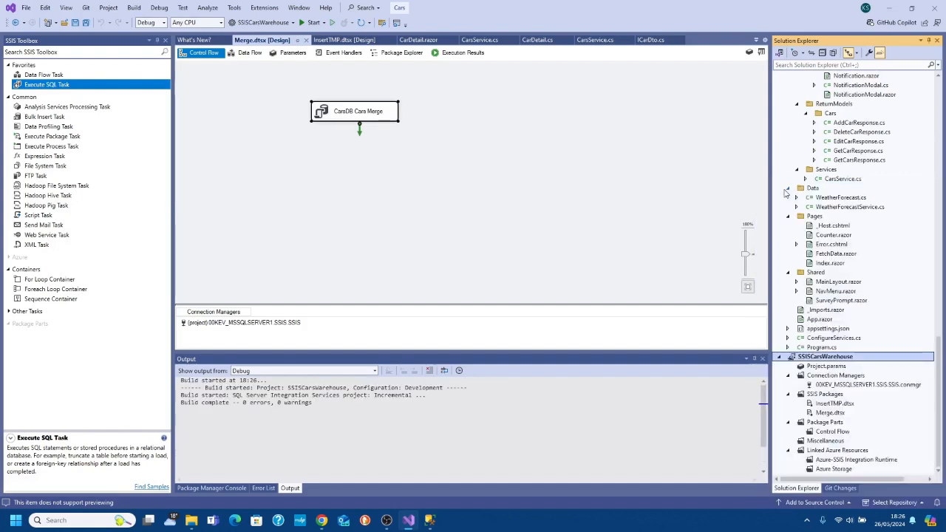
left_click(586, 406)
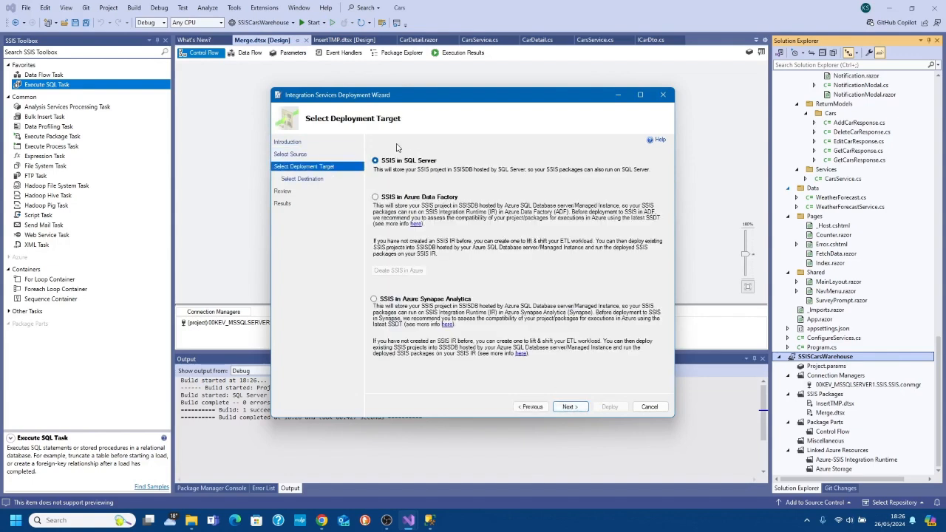
left_click(570, 406)
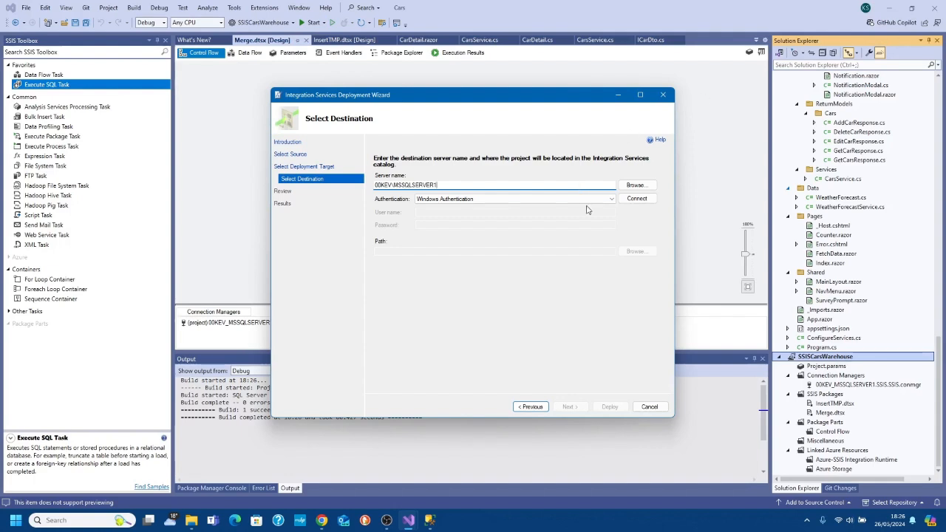
Step: Connect to the destination server 00KEV\MSSQLSERVER1 and create an MI folder under SSISDB as the deployment path
left_click(631, 199)
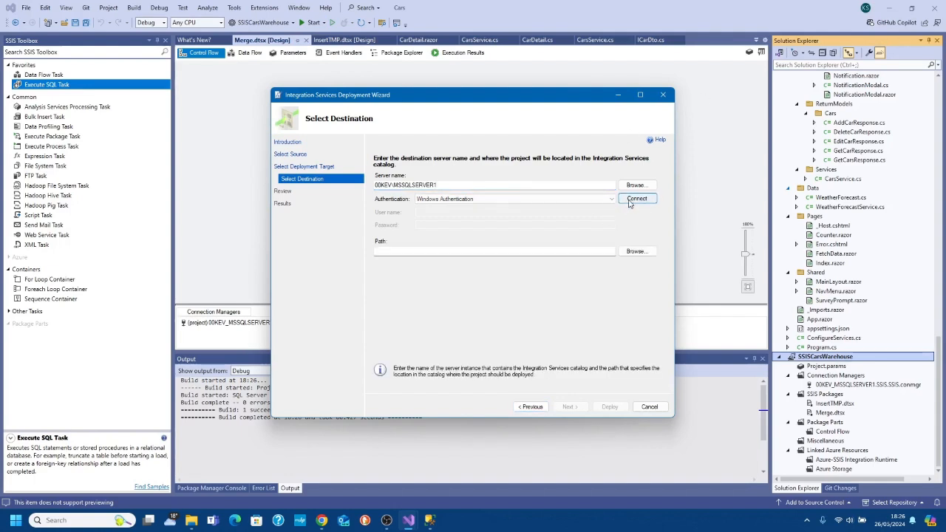
left_click(637, 251)
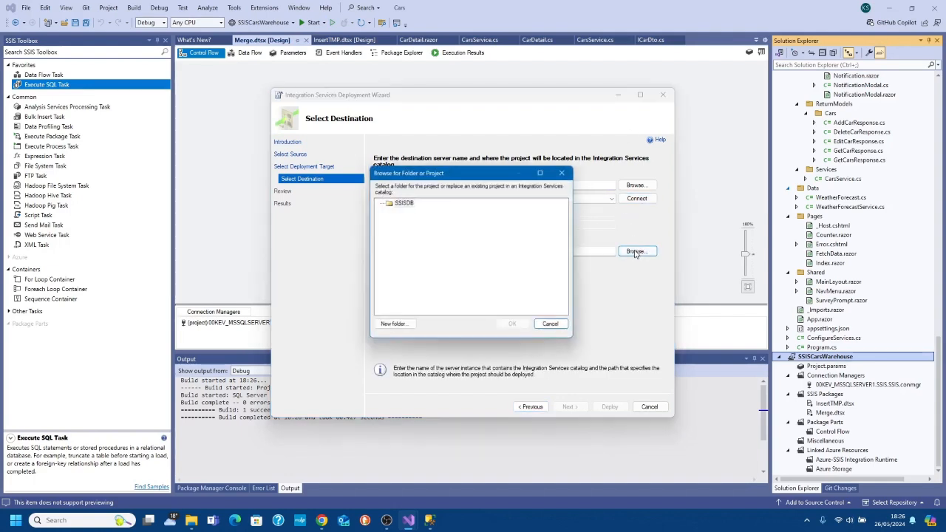
left_click(399, 207)
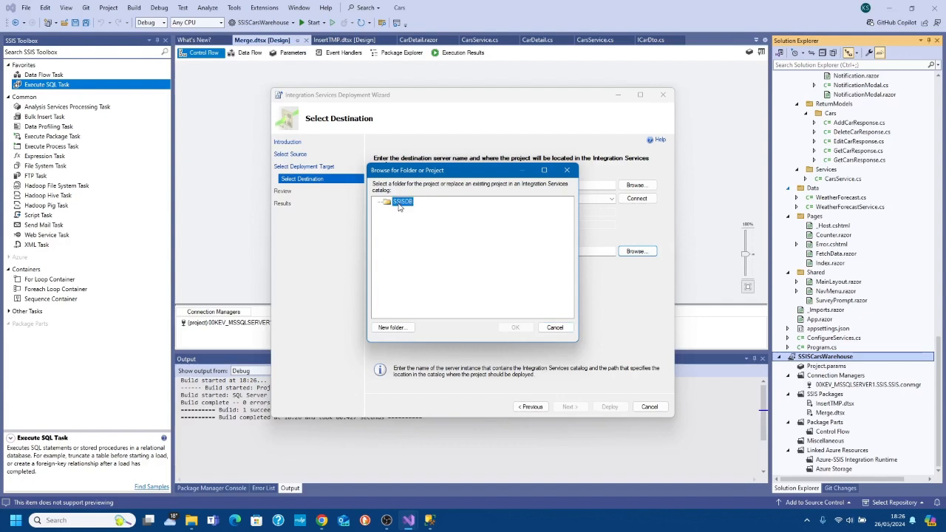
left_click(393, 327)
type("MI")
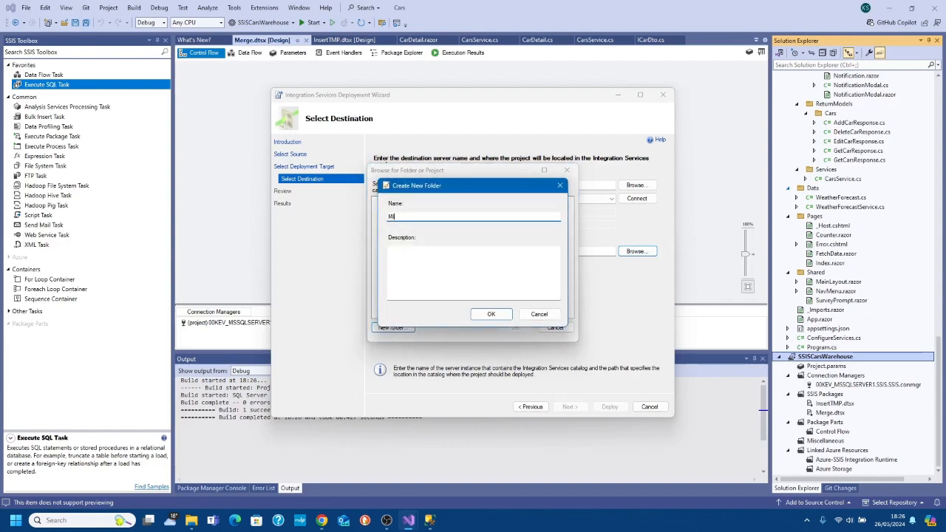
left_click(491, 314)
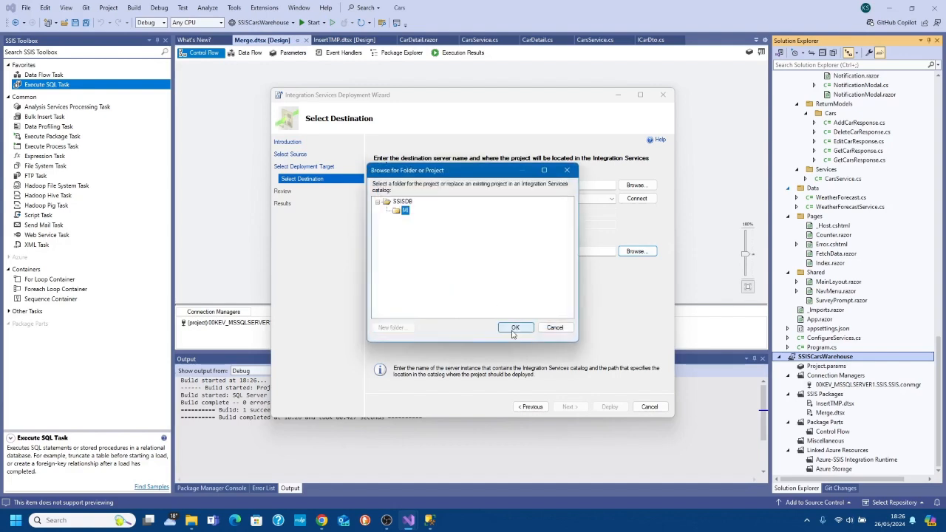
left_click(516, 329)
Step: Deploy the project to /SSISDB/MI/SSISCarsWarehouse and close the deployment wizard
left_click(571, 407)
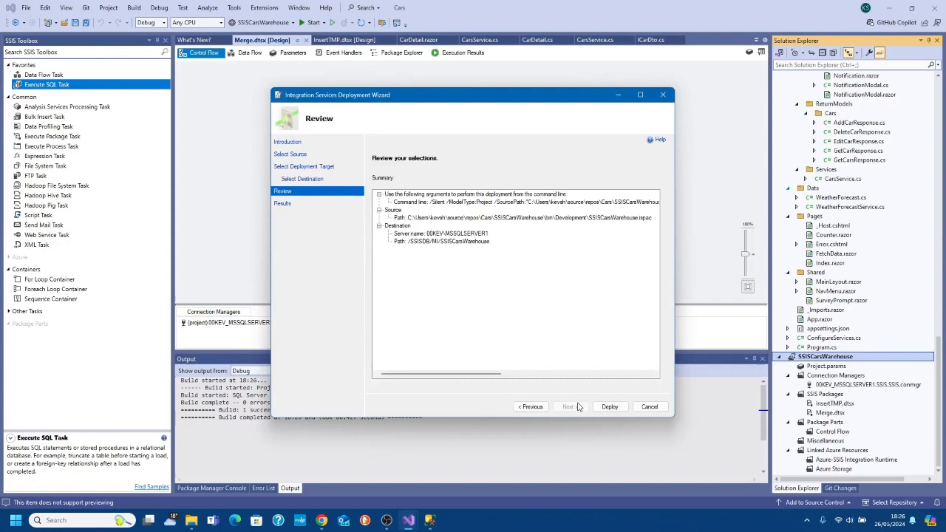
left_click(611, 407)
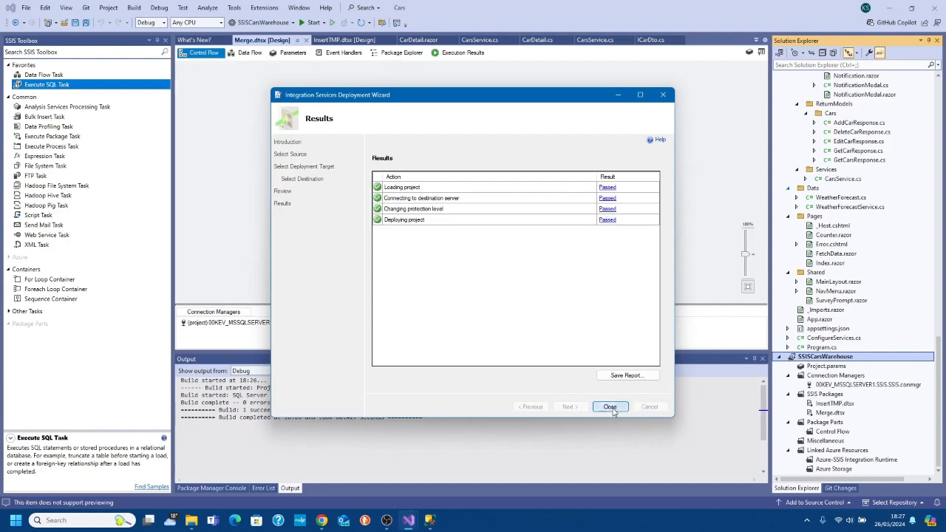
left_click(610, 406)
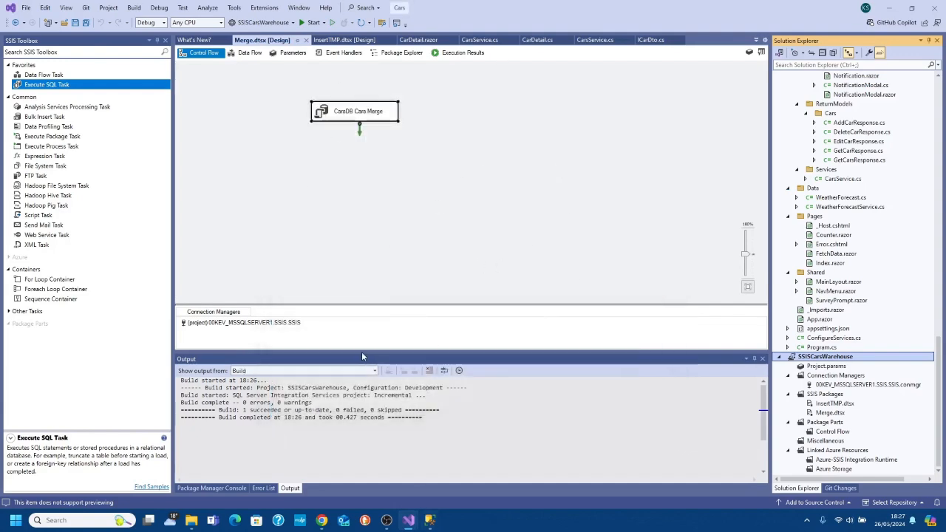
Step: Switch to SQL Server Management Studio and examine the SSISCarsWarehouse packages in the MI folder of the SSISDB Integration Services catalog
left_click(430, 520)
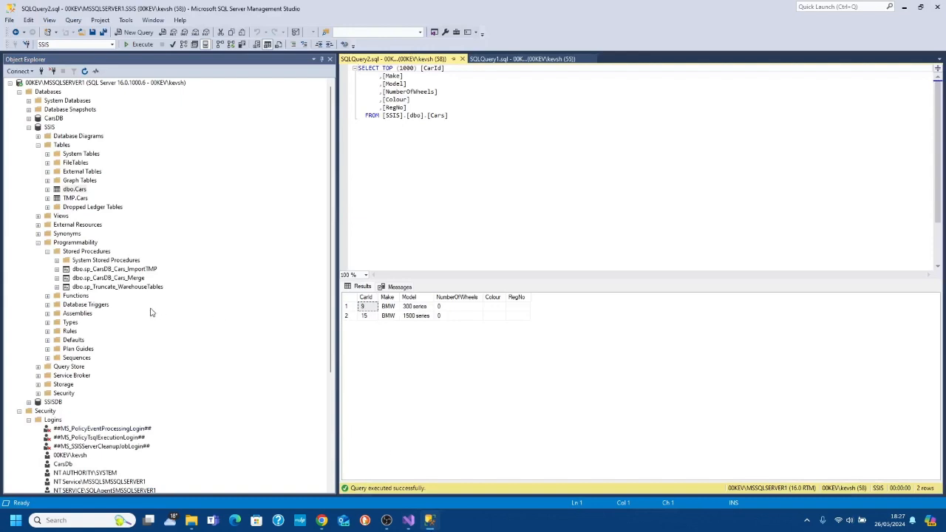
left_click(29, 402)
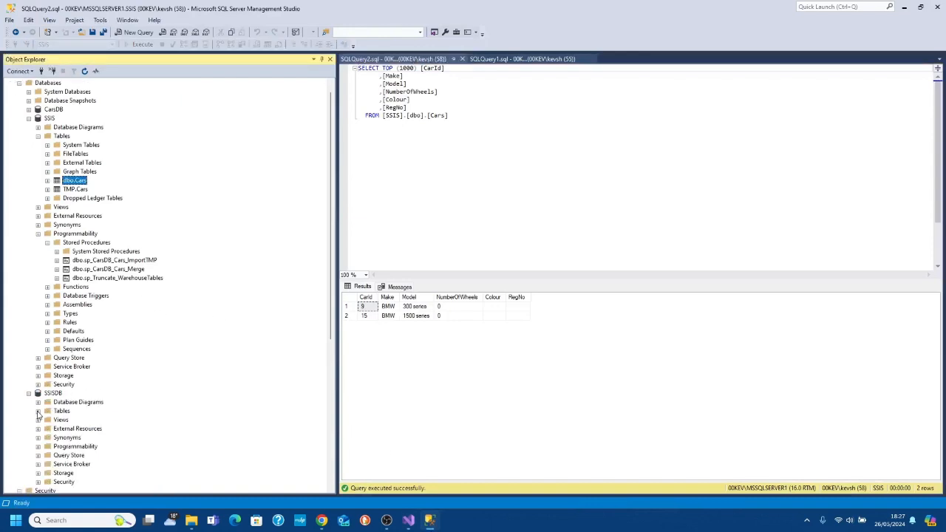
left_click(28, 393)
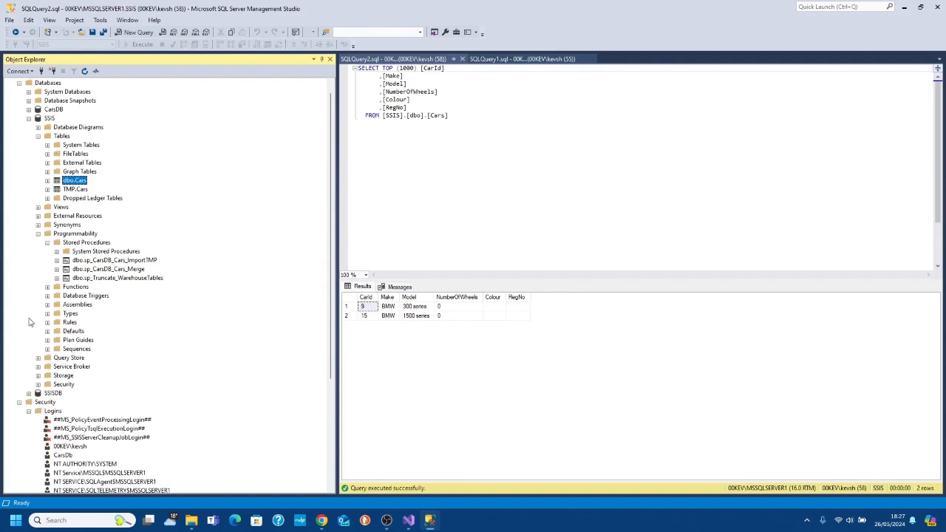
left_click(19, 83)
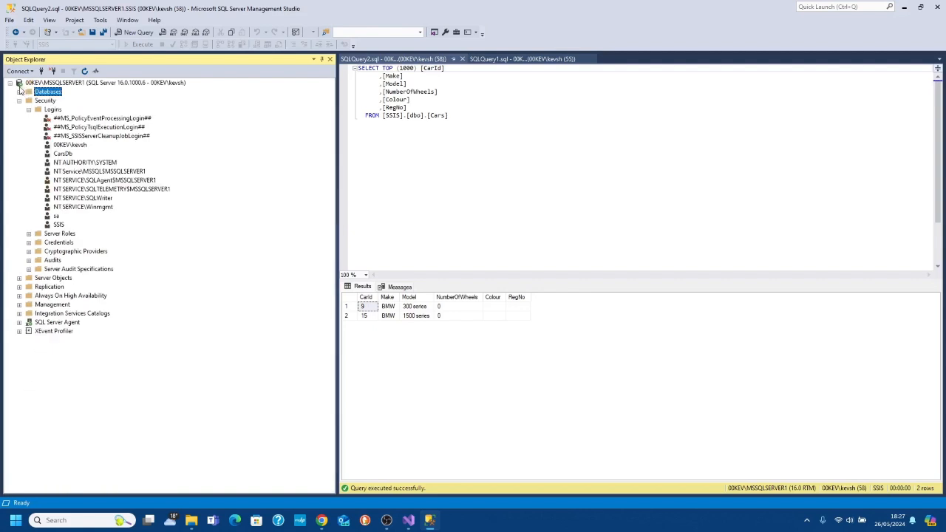
left_click(19, 314)
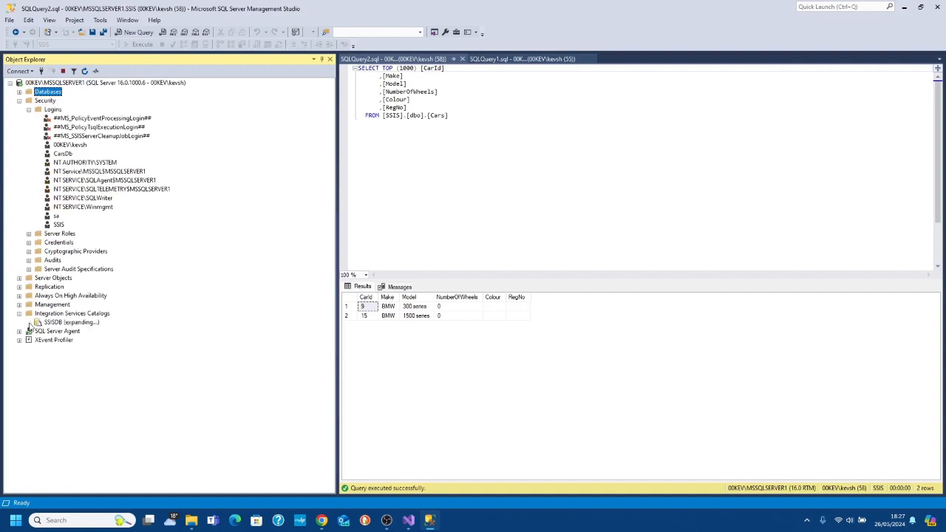
left_click(39, 332)
left_click(47, 340)
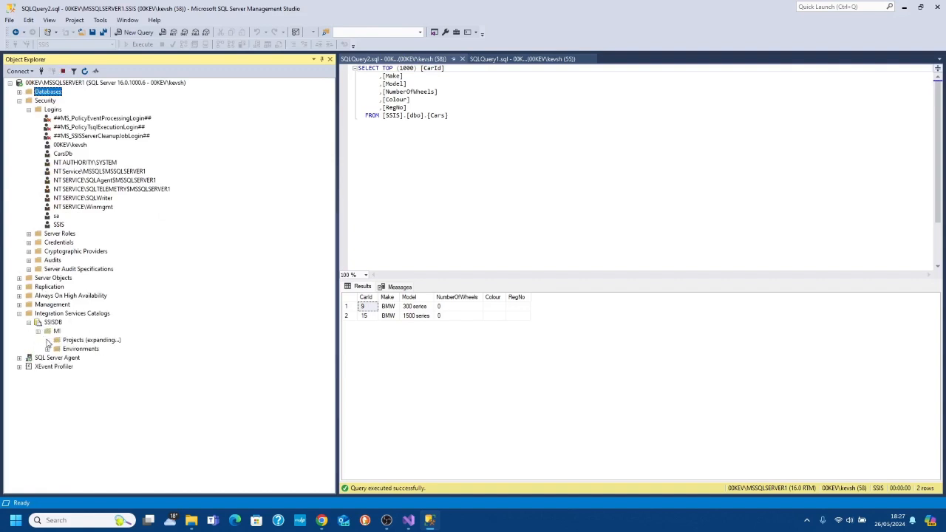
left_click(56, 349)
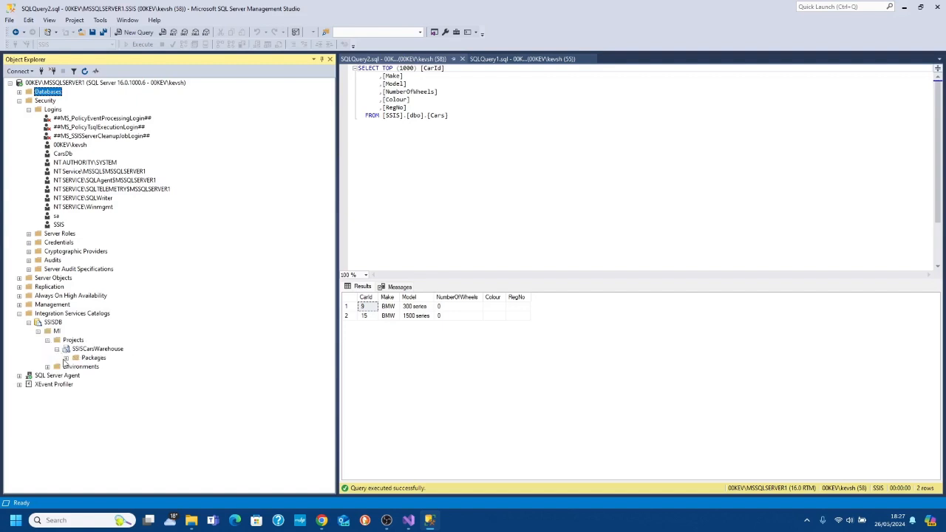
left_click(66, 359)
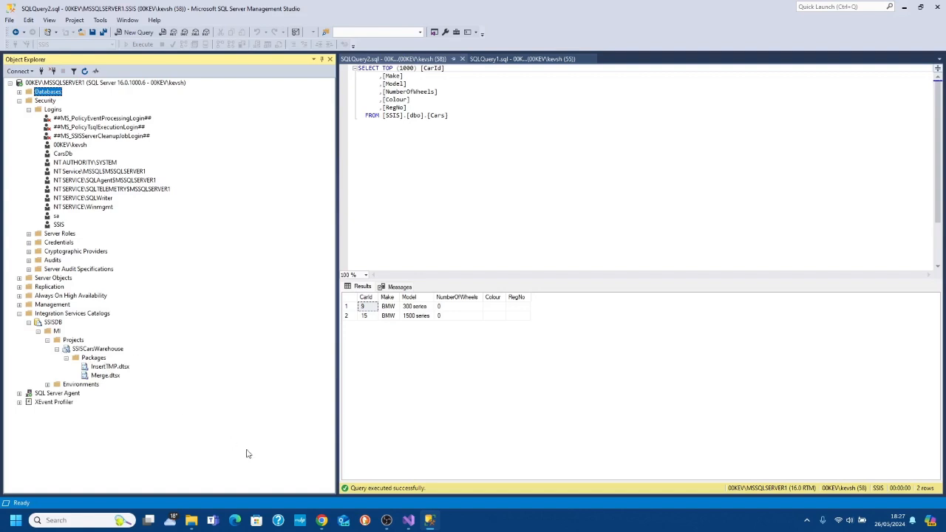
Step: Copy the first generated password from the RANDOM.ORG page in Chrome and return to SQL Server Management Studio
left_click(322, 520)
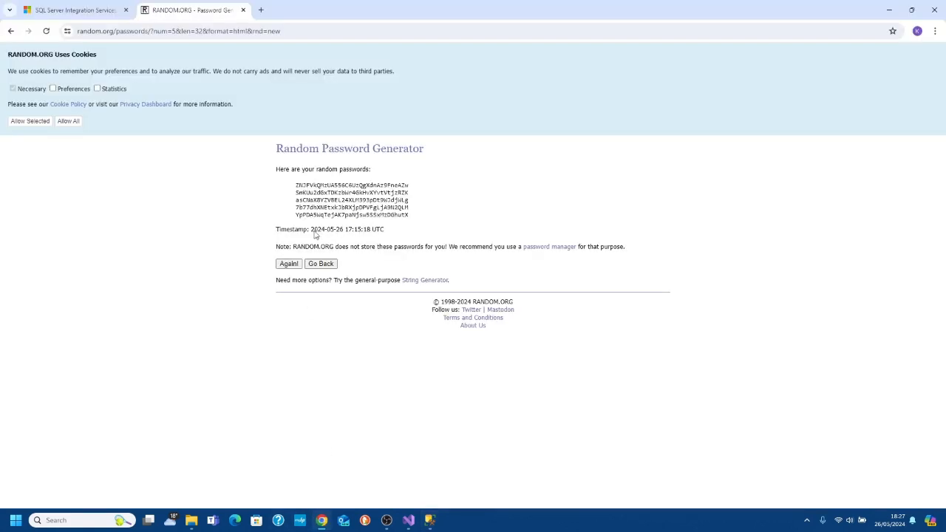
left_click_drag(408, 183, 296, 191)
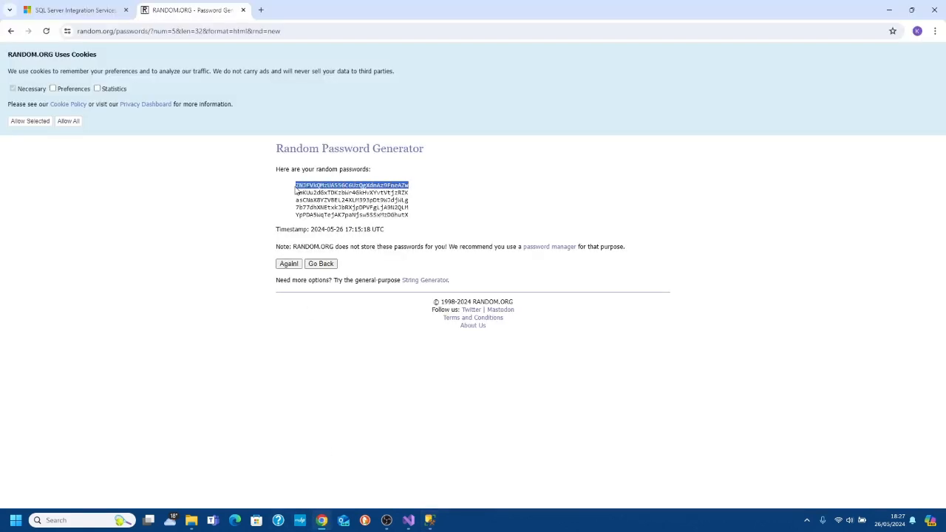
left_click(429, 521)
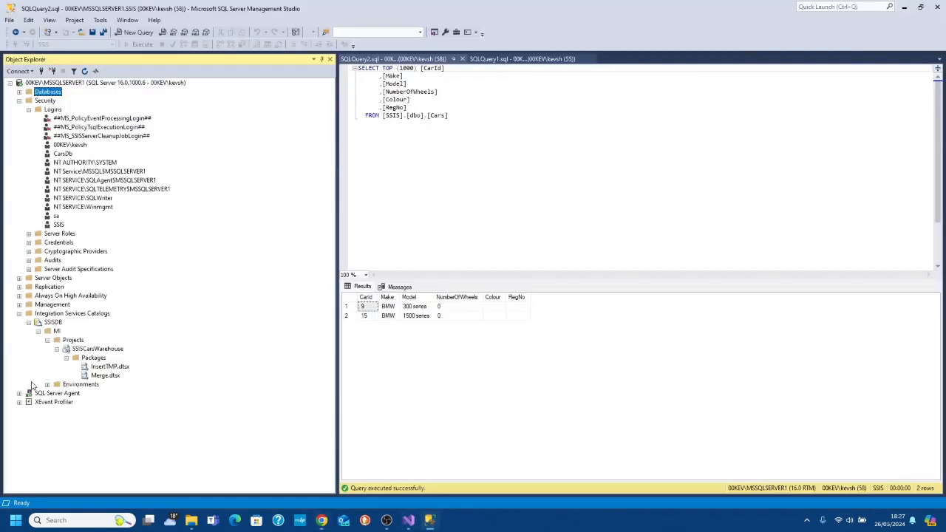
Step: Start a new SQL Server Agent job named Run Cars Warehouse
left_click(18, 394)
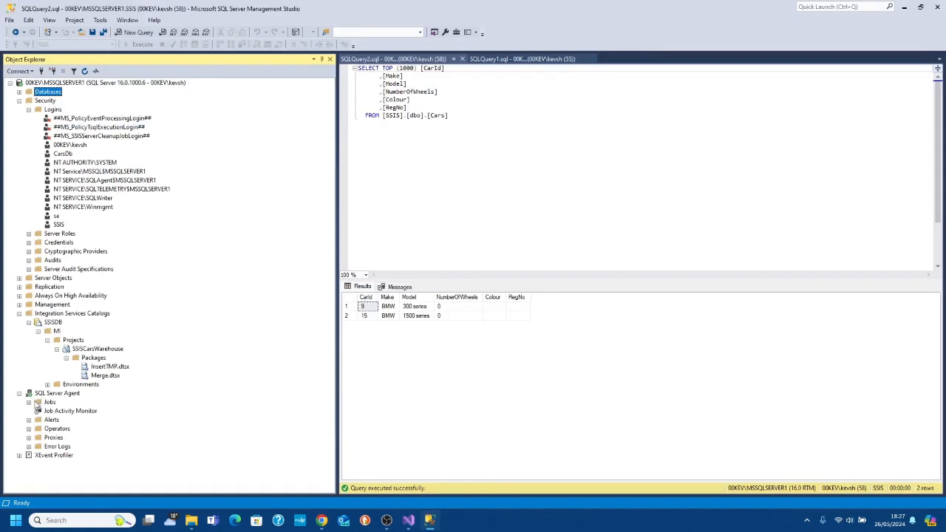
left_click(28, 402)
left_click(49, 403)
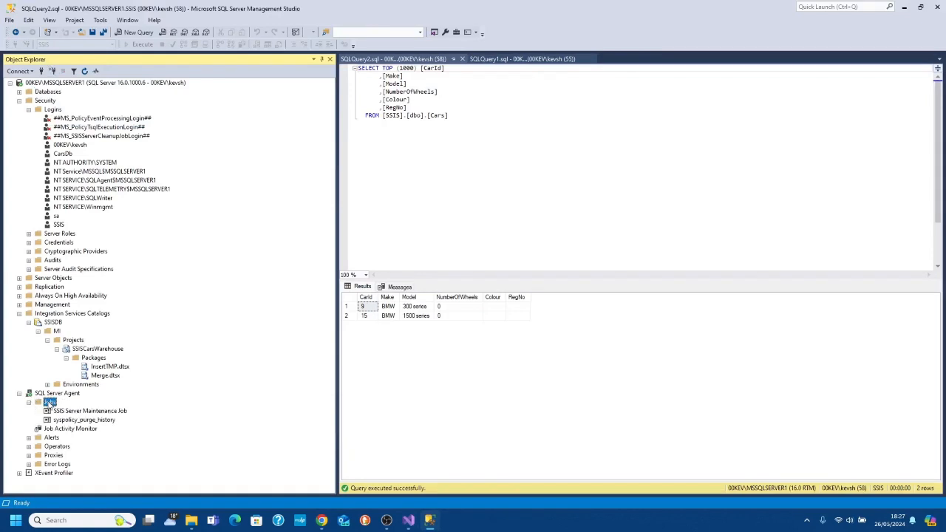
right_click(48, 402)
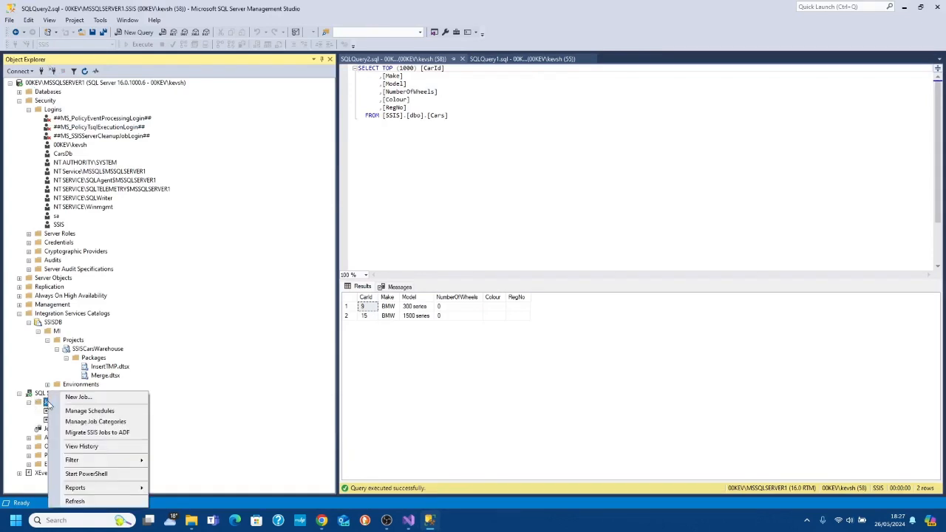
left_click(70, 400)
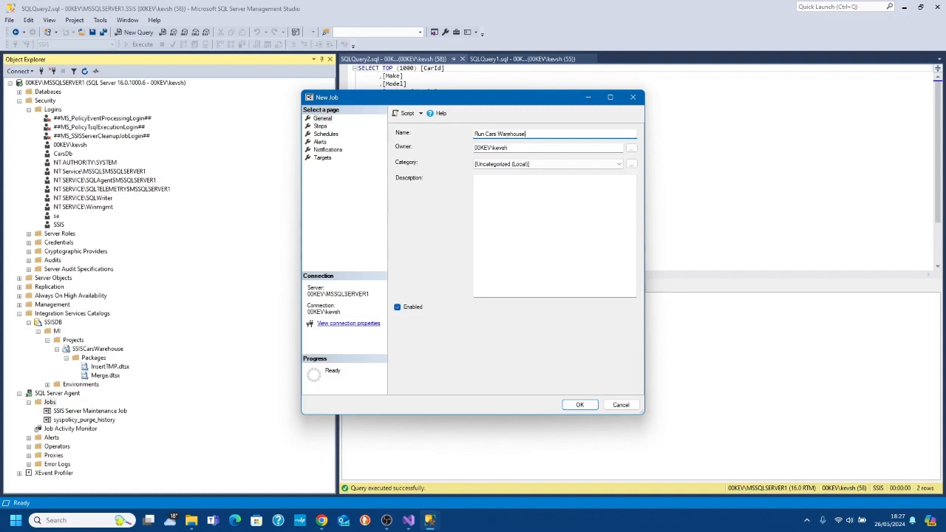
Step: Add a job step named "Run Warehouse (Insert TMP" with the type SQL Server Integration Services Package
left_click(322, 126)
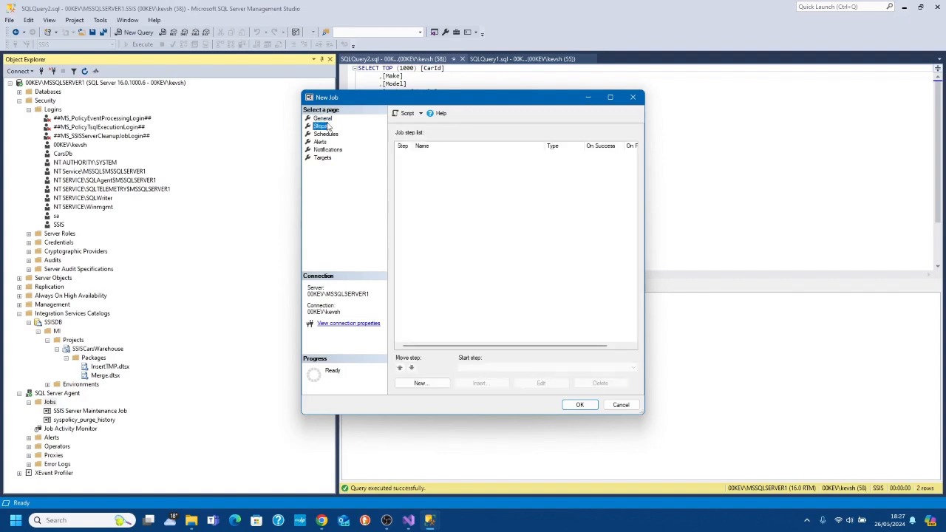
left_click(440, 385)
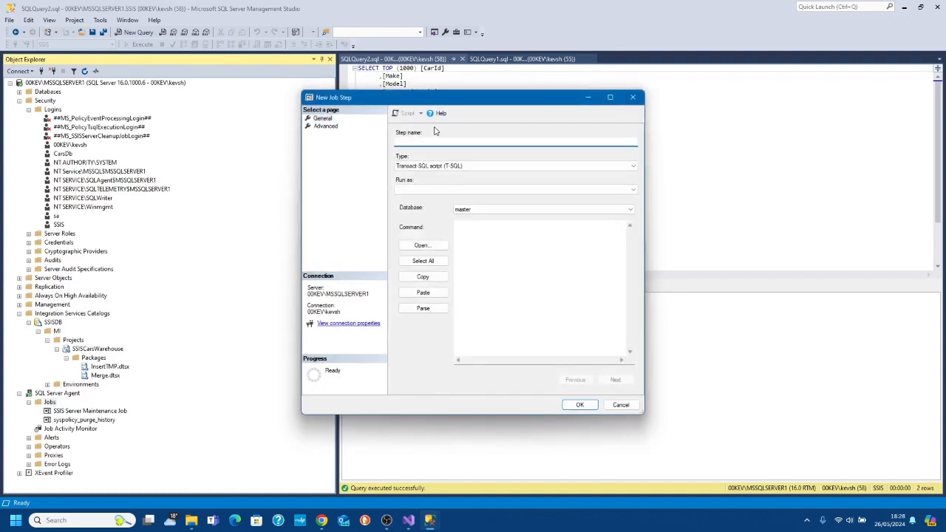
type("Run Warehouse (Inset TMP")
left_click(486, 166)
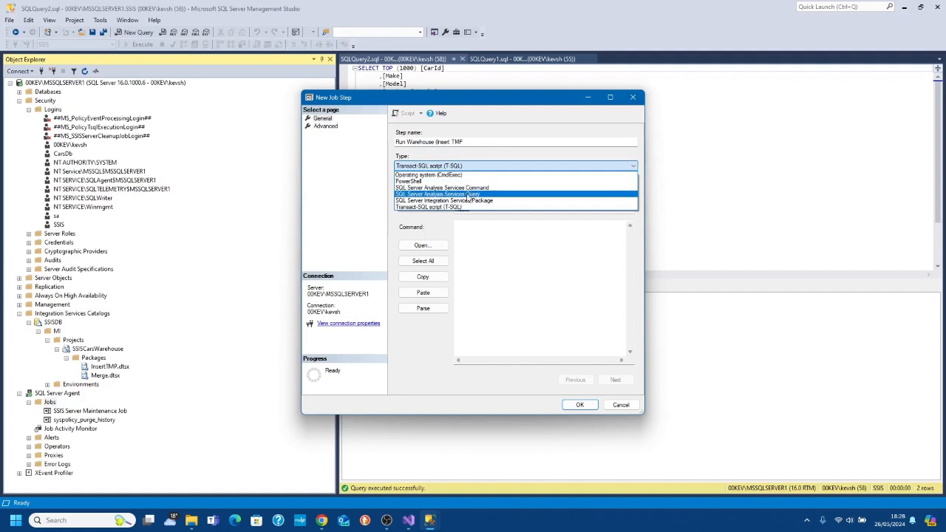
left_click(467, 200)
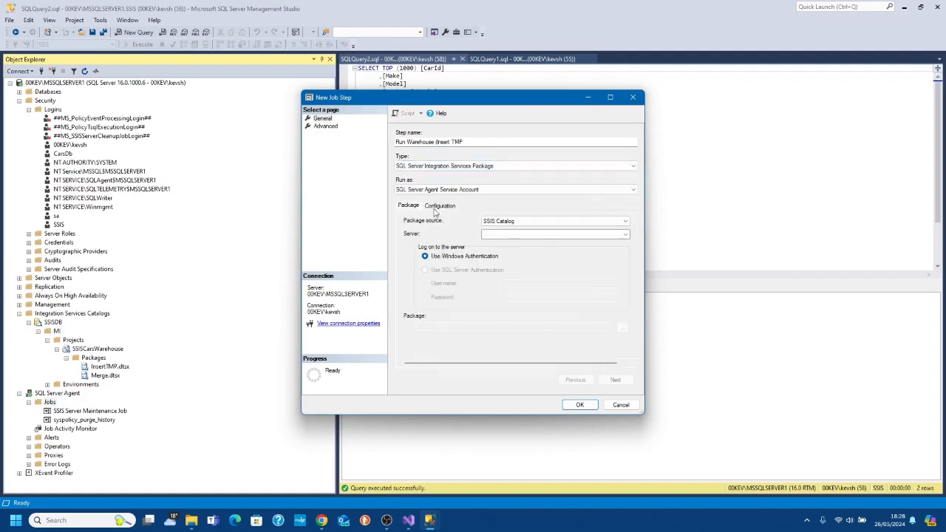
Step: Set the job step's server to 00KEV\MSSQLSERVER1 and choose InsertTMP.dtsx from SSISDB\MI\SSISCarsWarehouse as its package
left_click(625, 234)
type("00KEV\\MSSQLSER")
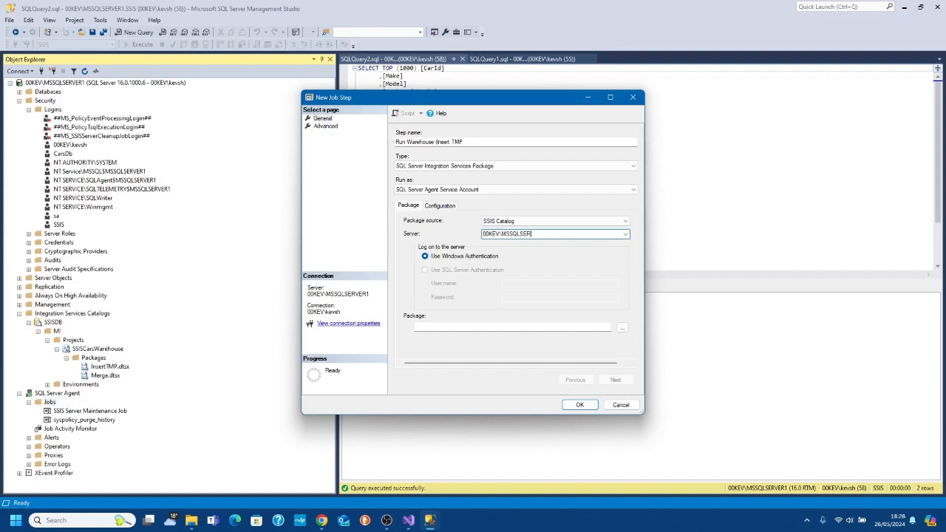
type("VER1")
left_click(623, 328)
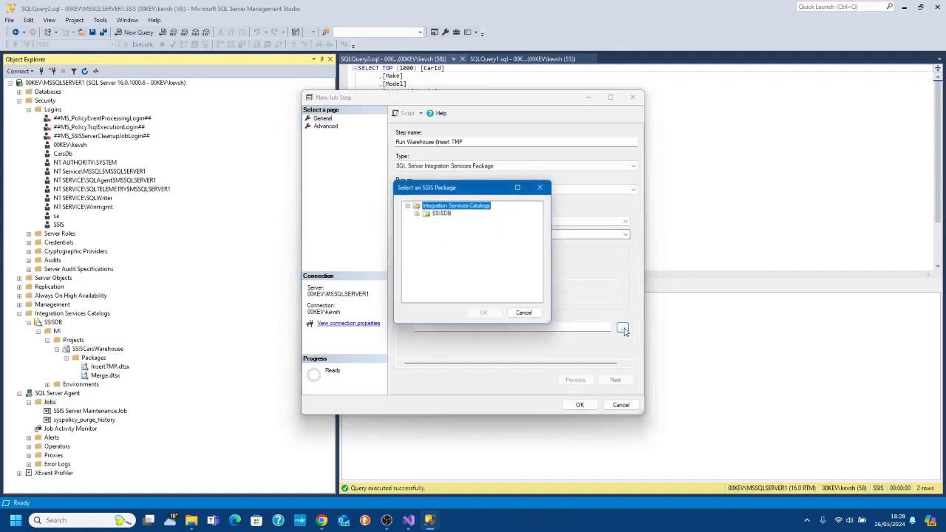
left_click(416, 213)
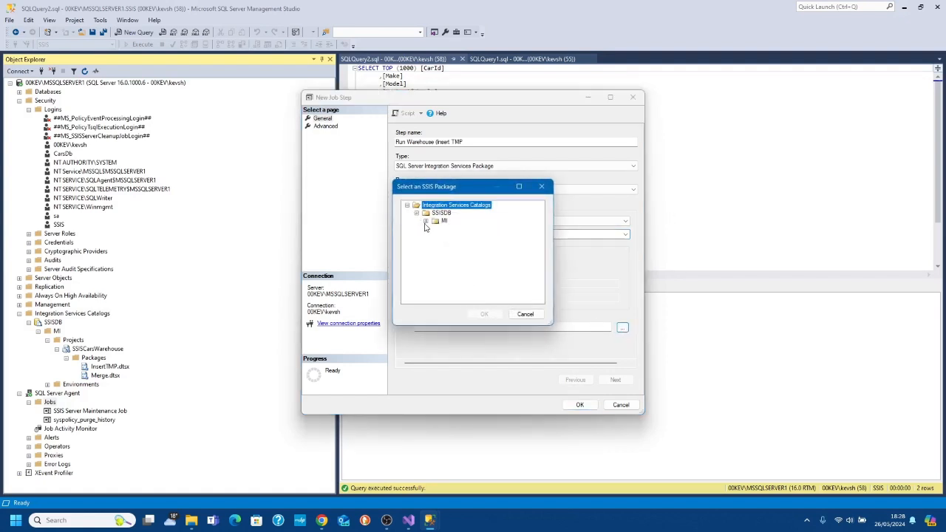
left_click(426, 221)
left_click(435, 229)
left_click(471, 237)
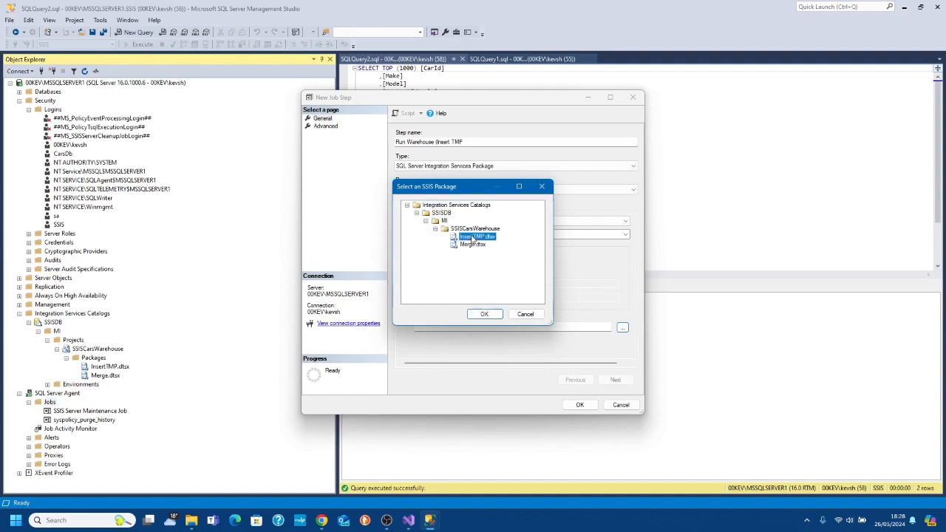
left_click(484, 314)
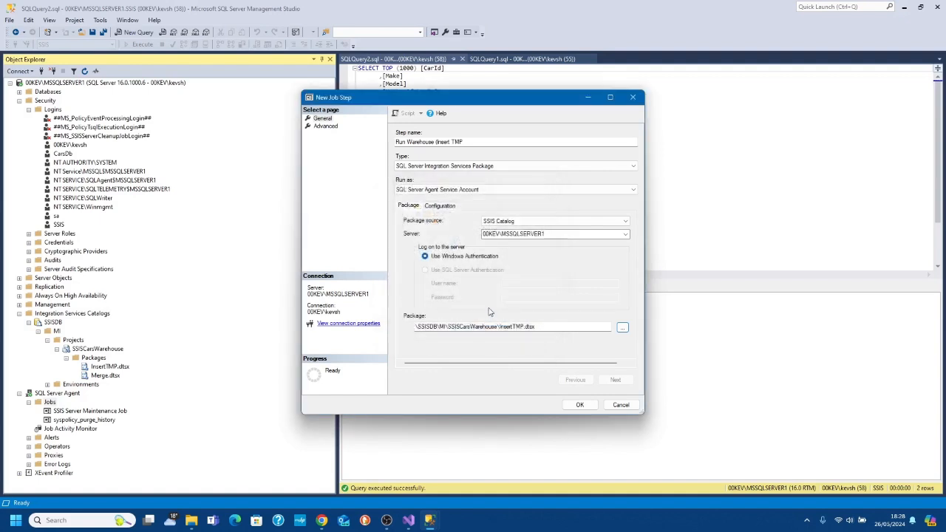
Step: Set the package's IsIncremental parameter to True in the job step's configuration
left_click(447, 207)
left_click(618, 247)
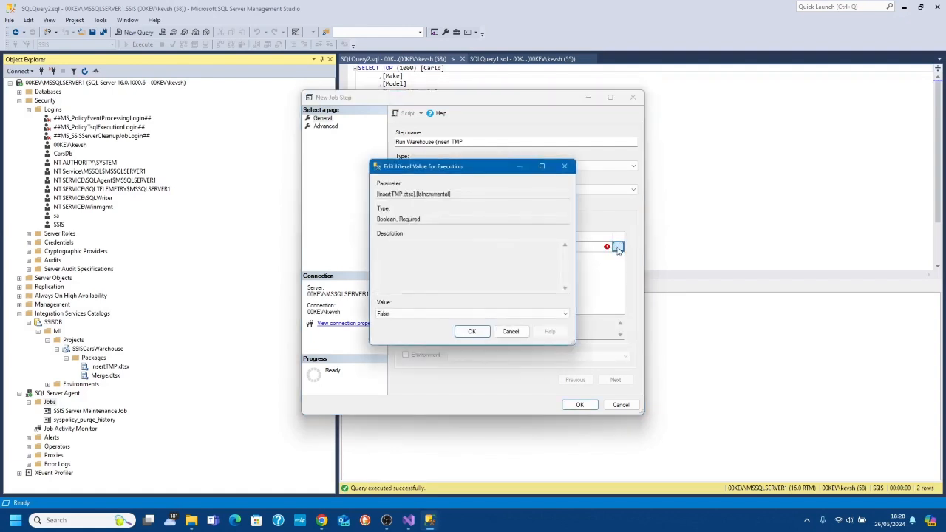
left_click(446, 314)
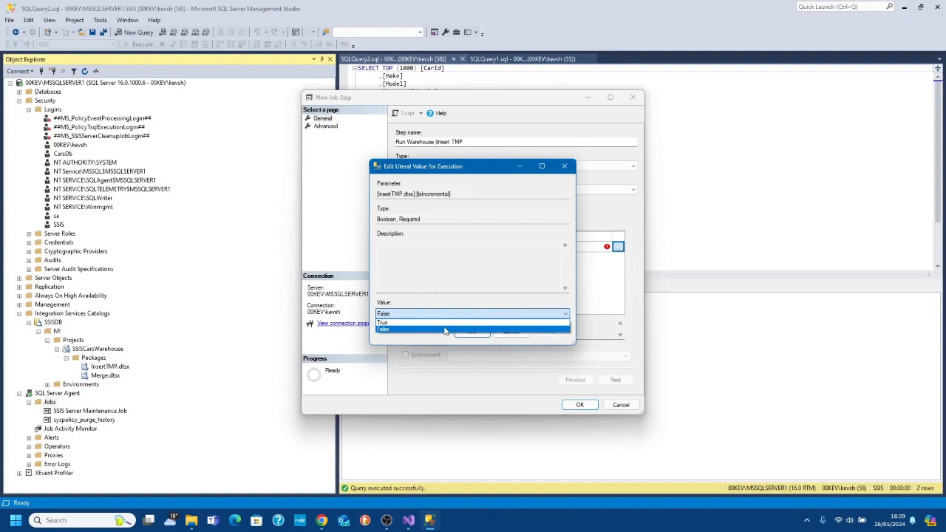
left_click(414, 322)
left_click(473, 332)
Step: Examine the ConnectionString value of the step's SSIS connection manager and leave it without editing
left_click(464, 223)
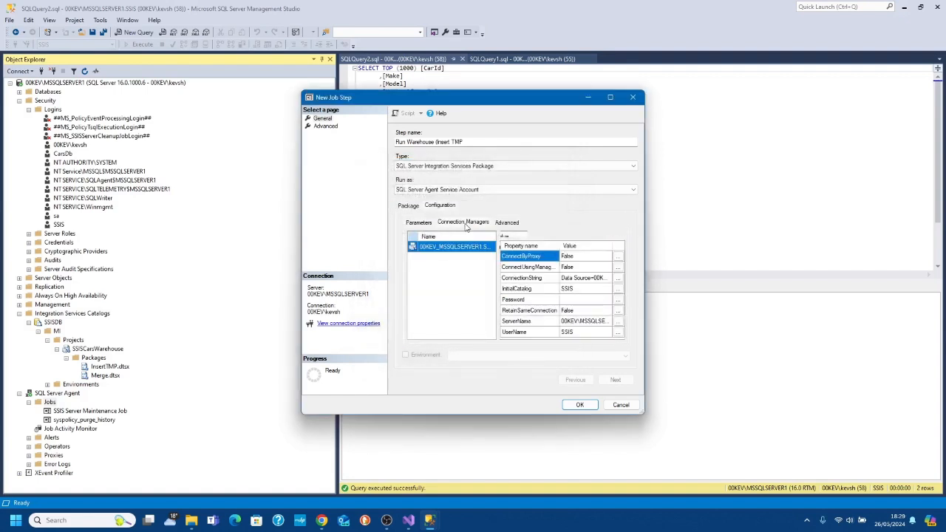
left_click(617, 278)
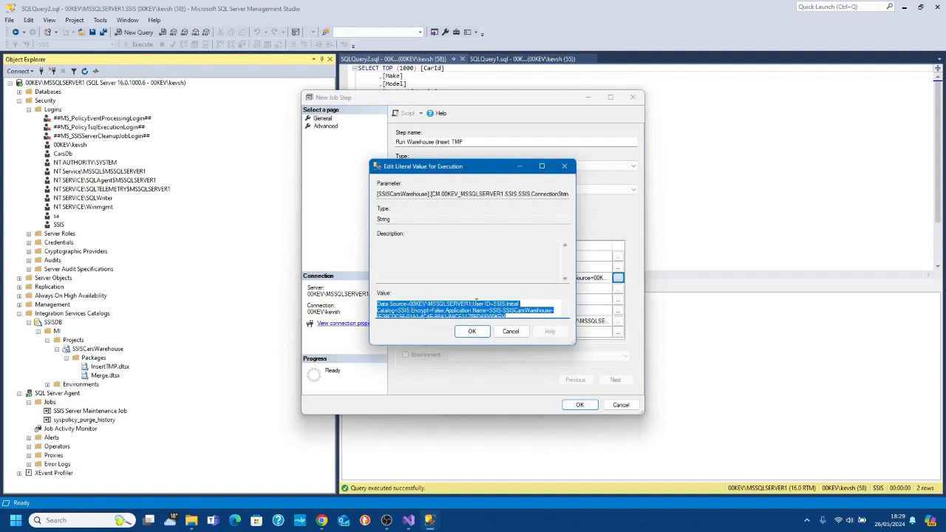
left_click(565, 316)
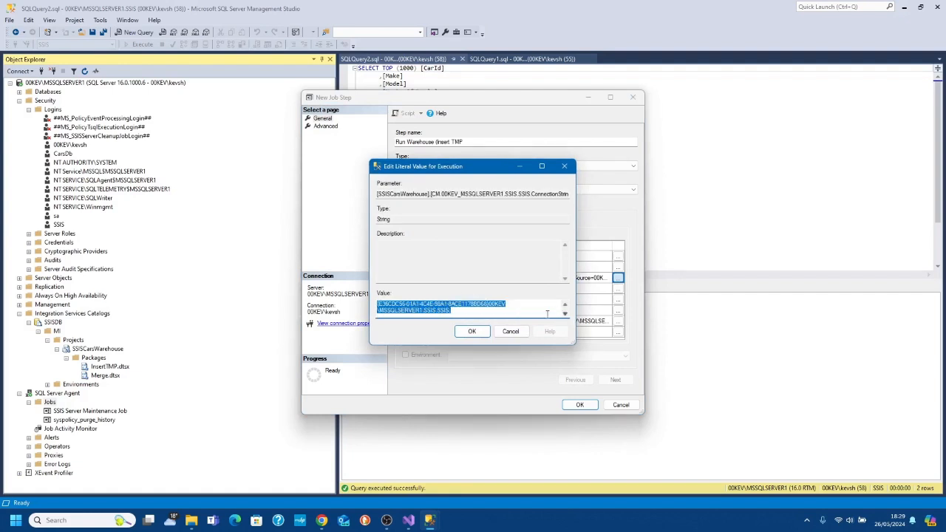
left_click(511, 331)
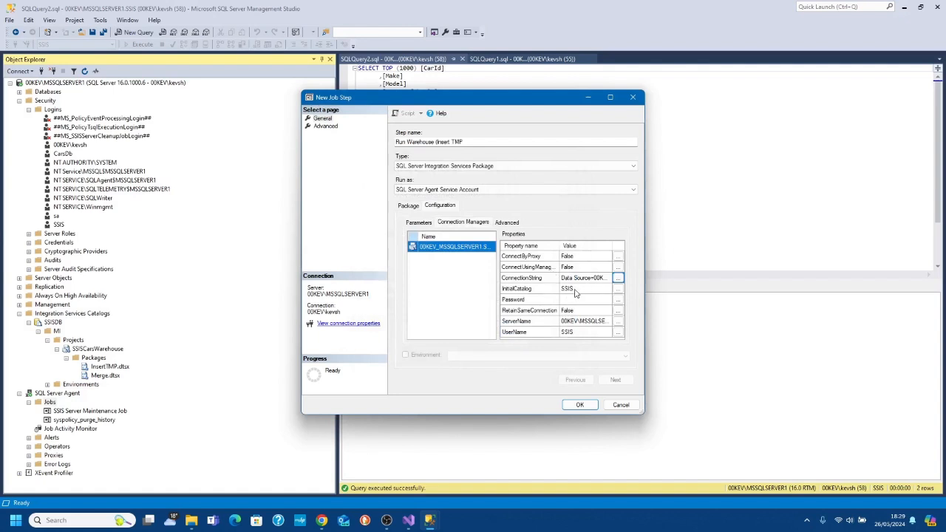
Step: Paste the copied login password into the connection manager's Password property and save the job step
left_click(618, 300)
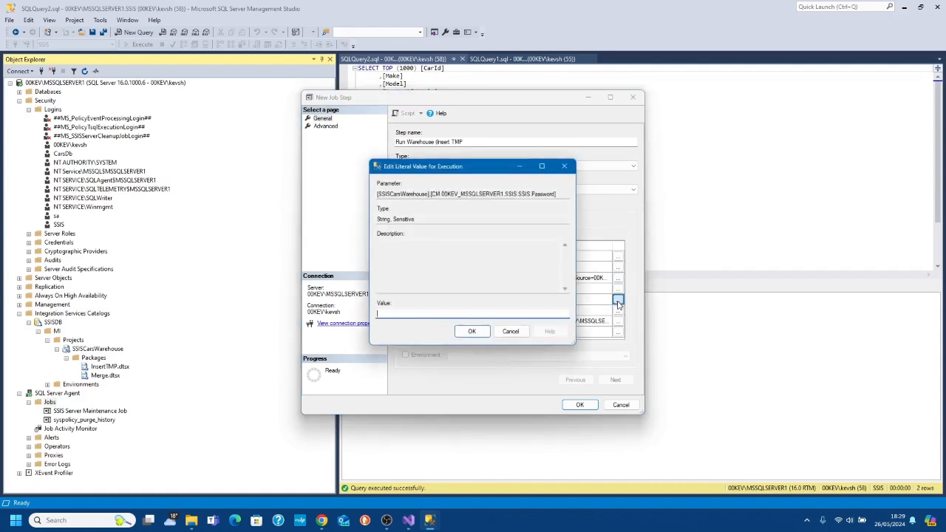
key("ctrl+v")
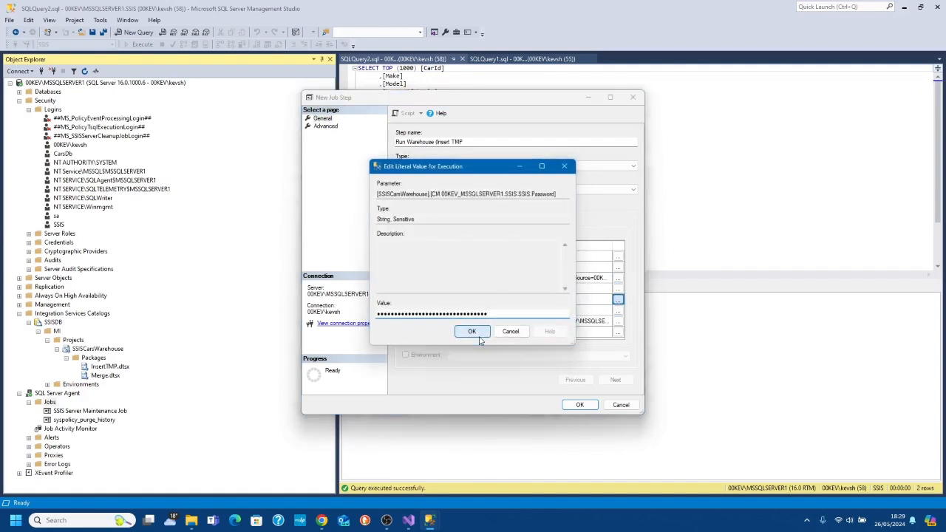
left_click(471, 331)
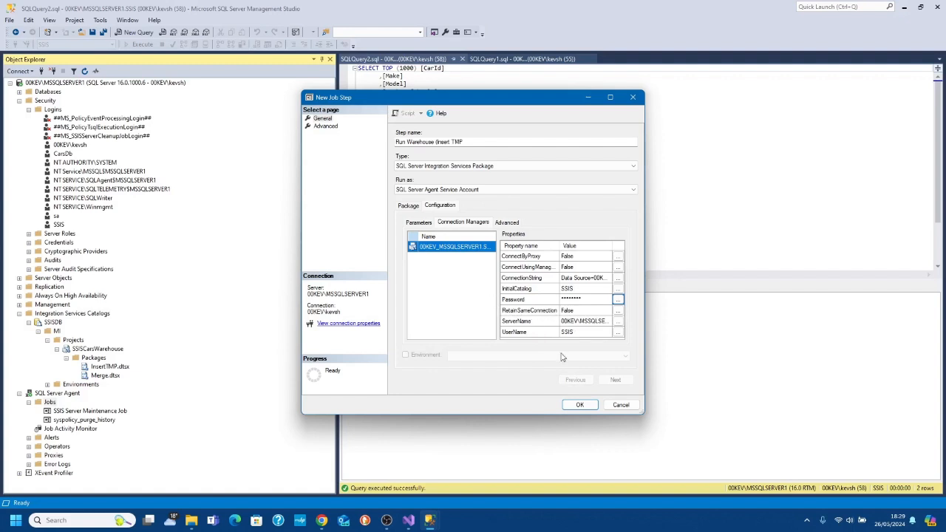
left_click(578, 406)
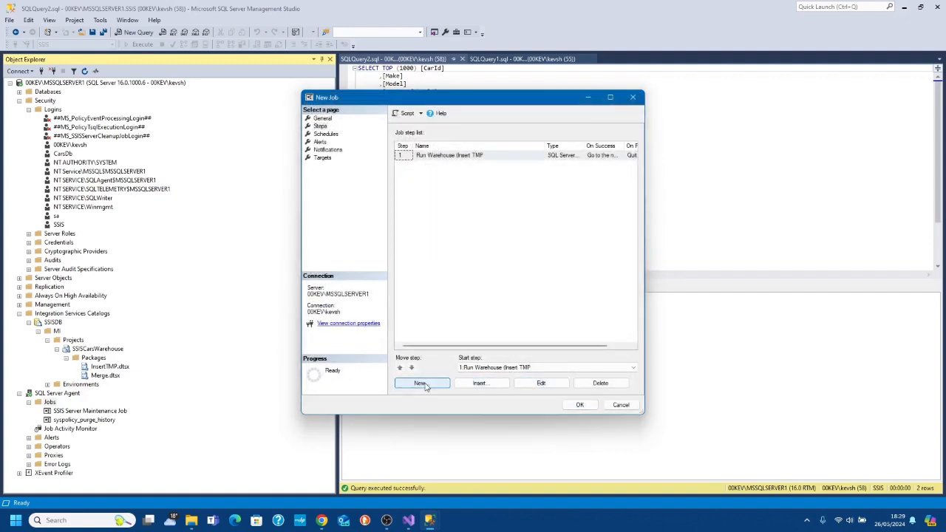
Step: Add a second job step named Run Warehouse (Merge) with the type SQL Server Integration Services Package
left_click(421, 383)
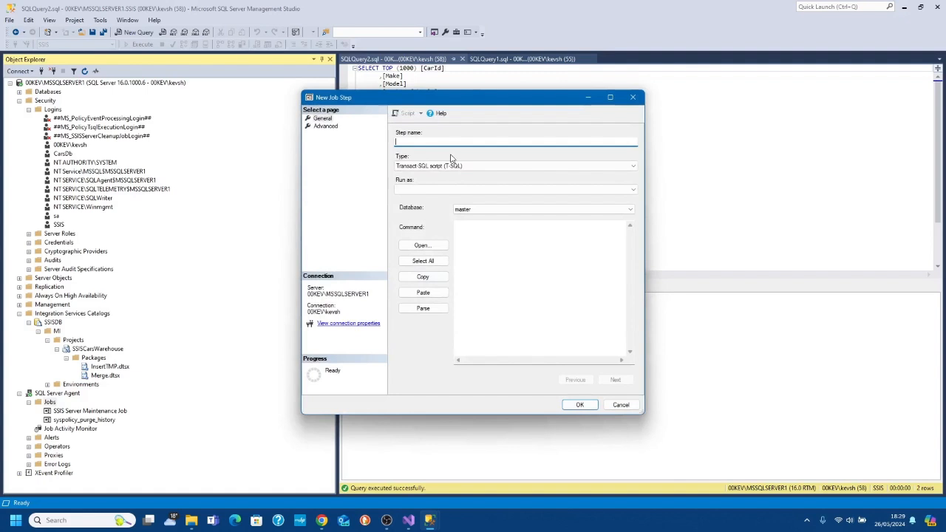
type("Run Wareehouse (Merge")
left_click(492, 167)
left_click(456, 200)
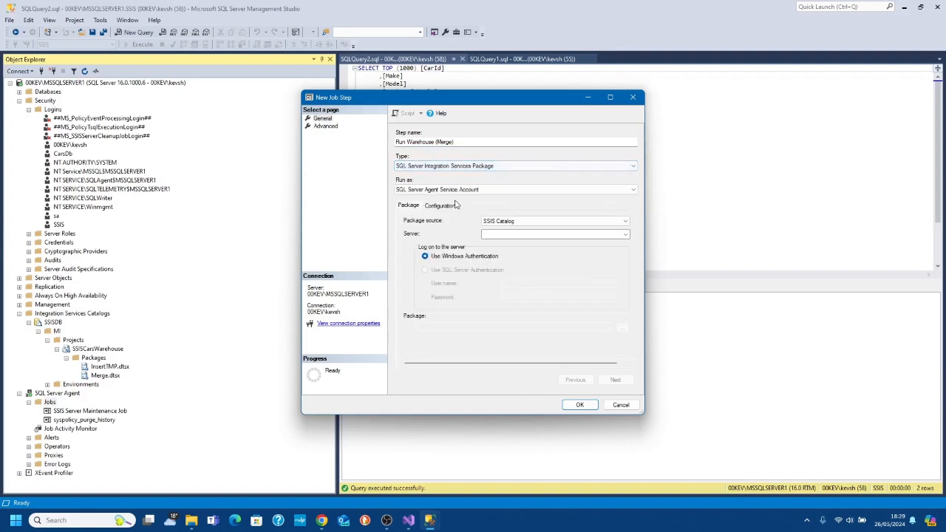
Step: Set the Merge step's server to 00KEV\MSSQLSERVER1 and choose Merge.dtsx from SSISDB\MI\SSISCarsWarehouse as its package
left_click(518, 232)
type("00KEV\\MSSQLSERVER1")
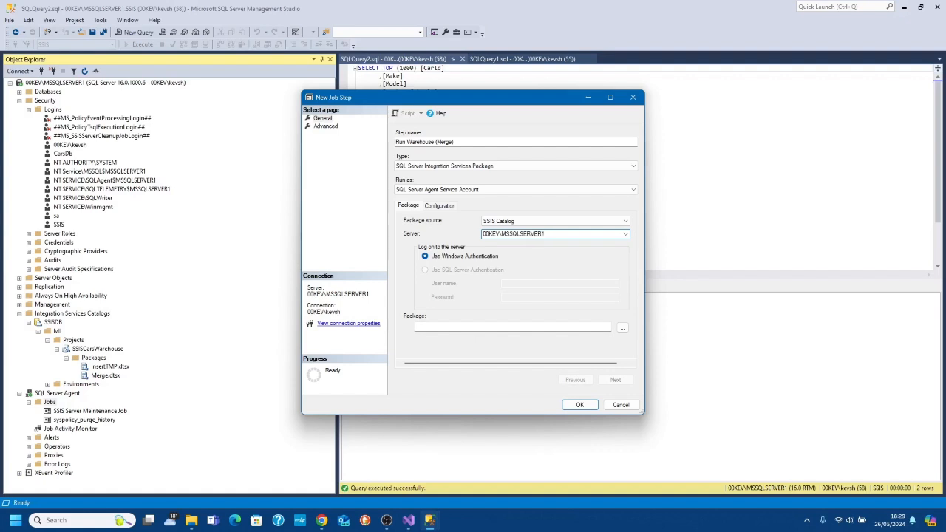
left_click(622, 328)
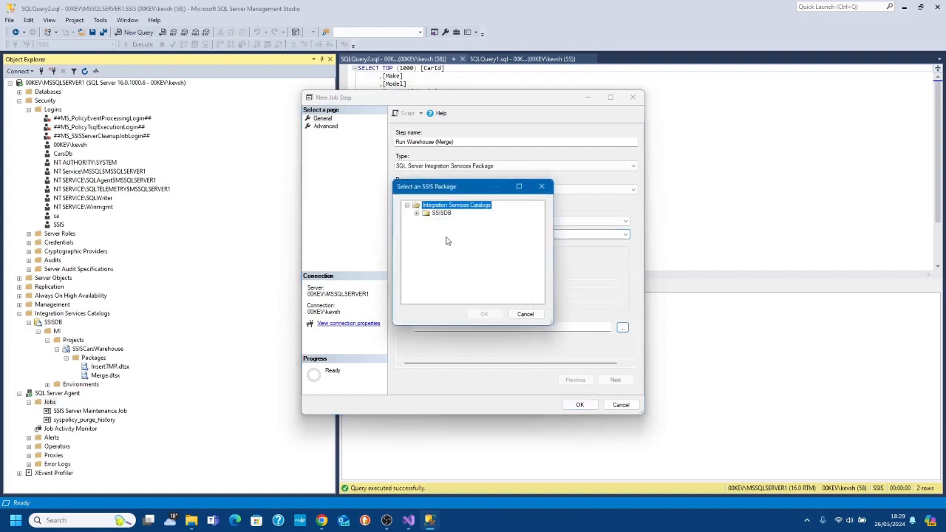
left_click(416, 213)
left_click(425, 221)
left_click(434, 228)
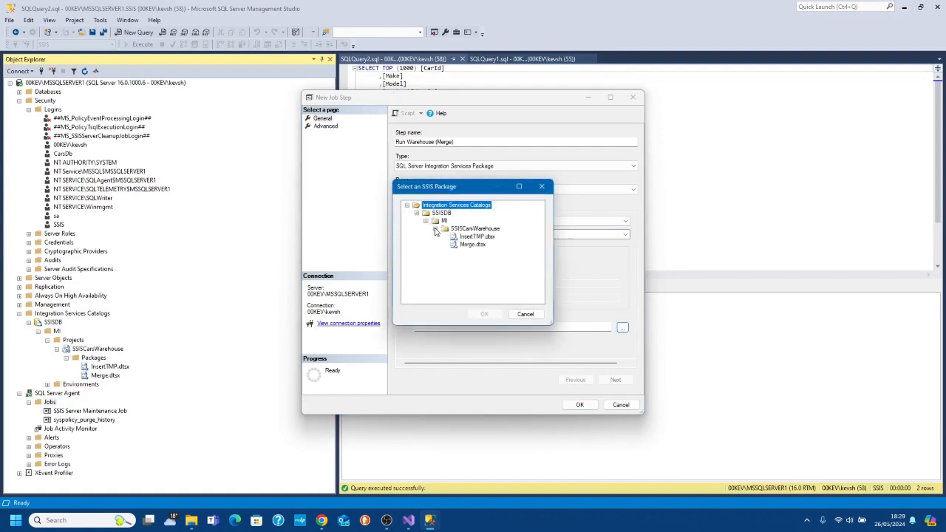
left_click(468, 244)
left_click(485, 314)
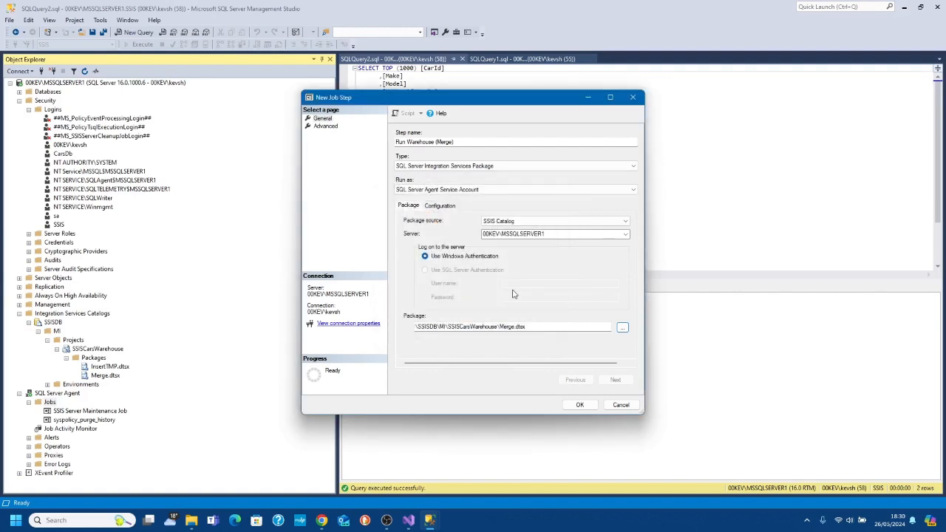
Step: Paste the login password into the Password property of the Merge step's connection manager and save the job step
left_click(446, 209)
left_click(466, 223)
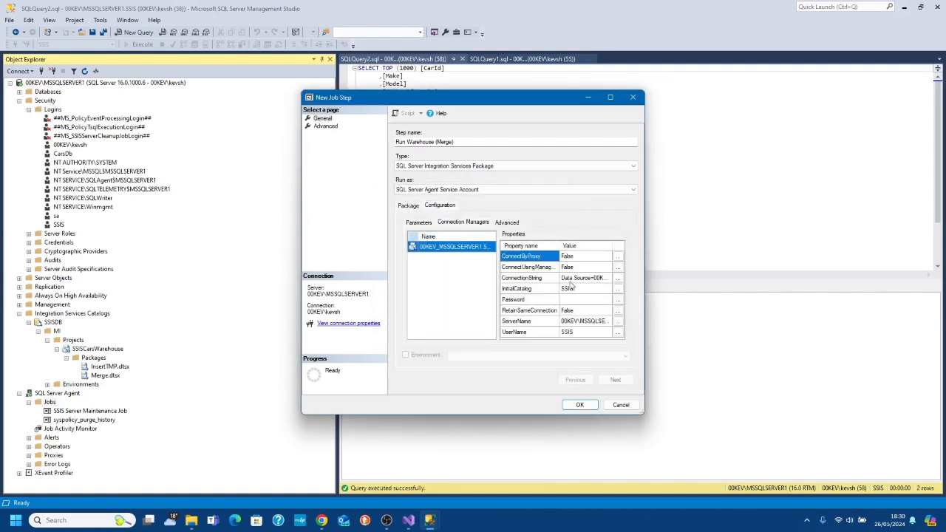
left_click(618, 299)
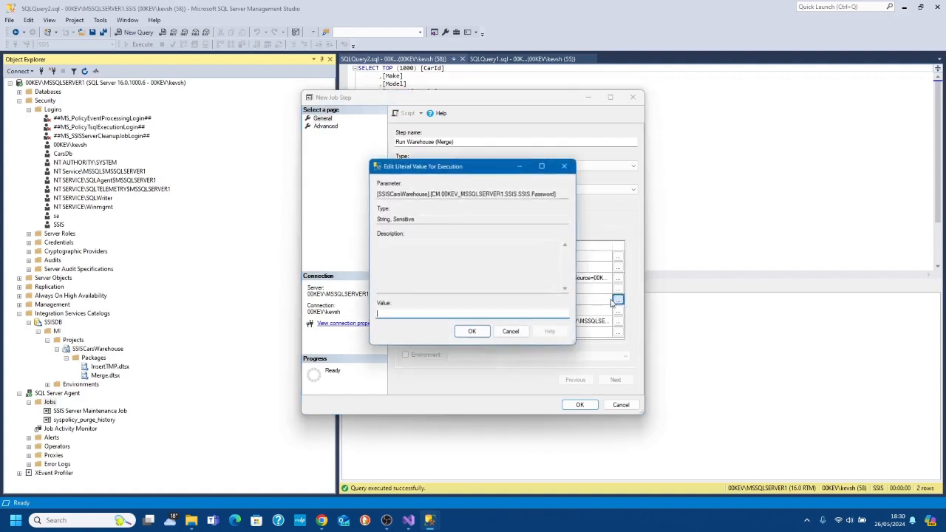
key("ctrl+v")
left_click(472, 332)
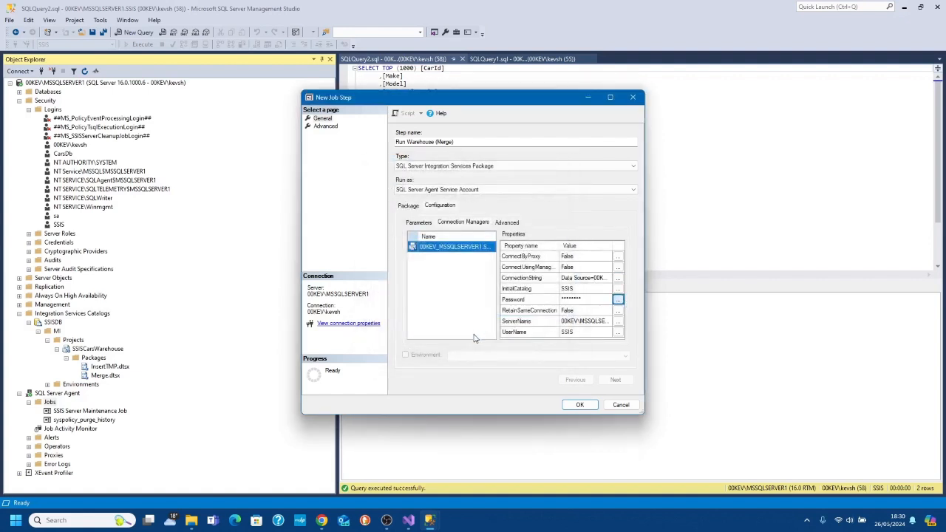
left_click(580, 404)
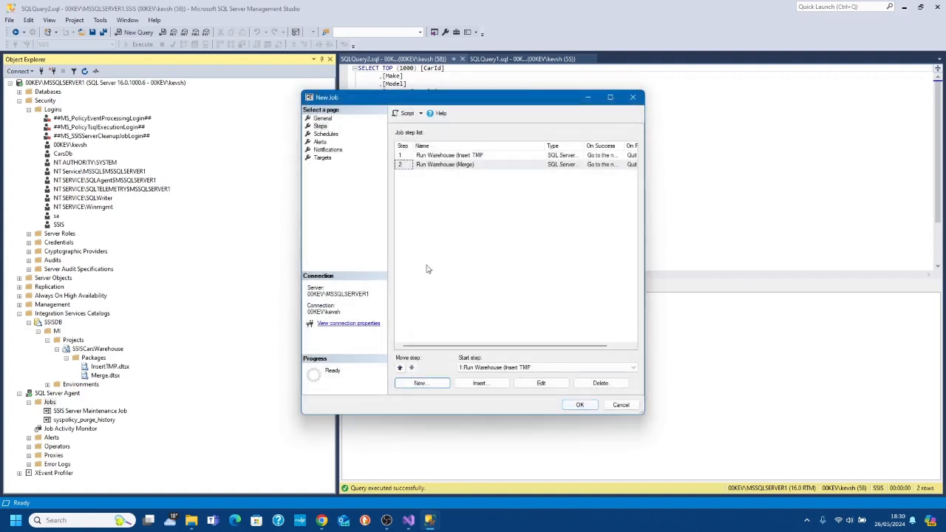
Step: Add a recurring schedule named Run Cars Warehouse Overnight that occurs daily at 02:00:00, and save the new job
left_click(327, 134)
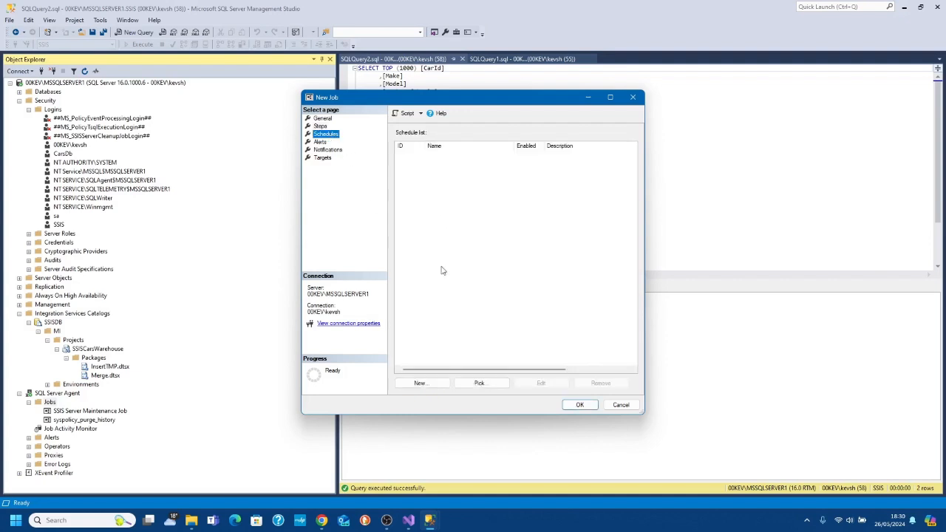
left_click(418, 384)
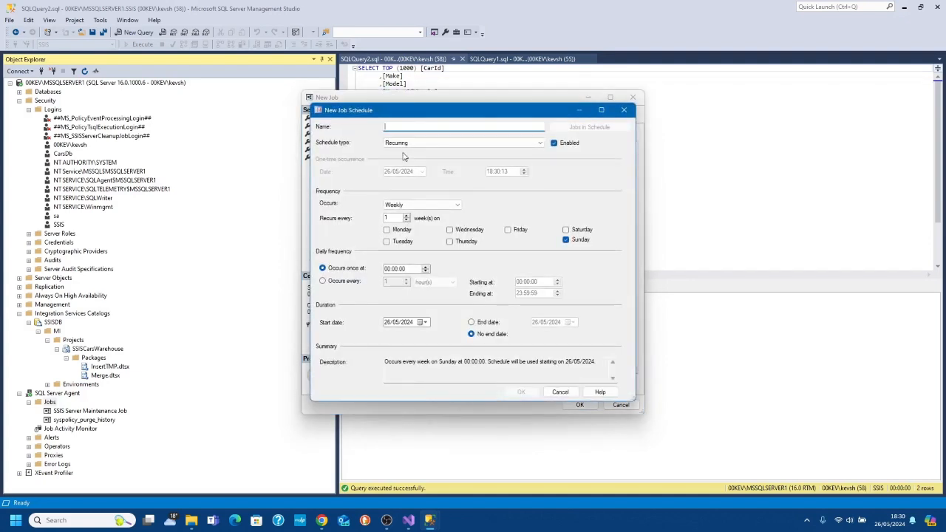
type("Fun ovb")
type("ight")
left_click(456, 209)
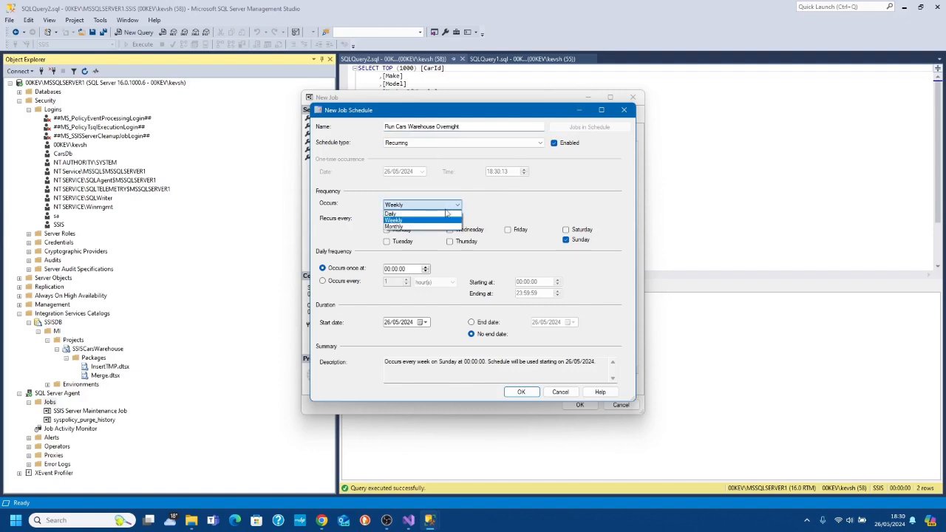
left_click(429, 214)
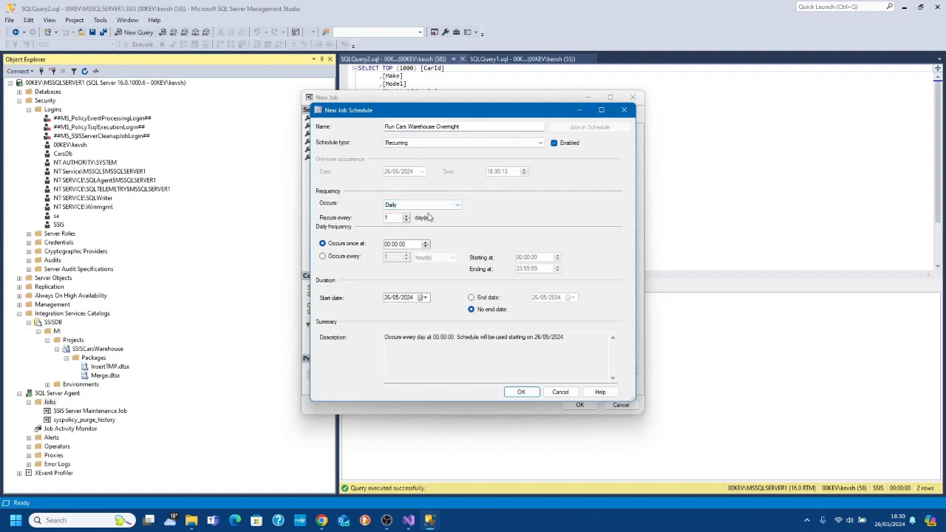
left_click(390, 245)
left_click(521, 392)
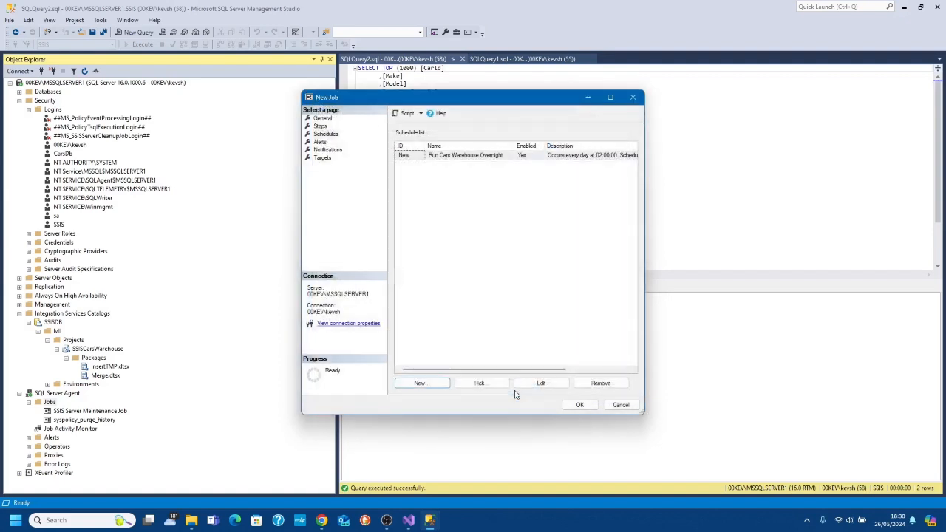
left_click(579, 405)
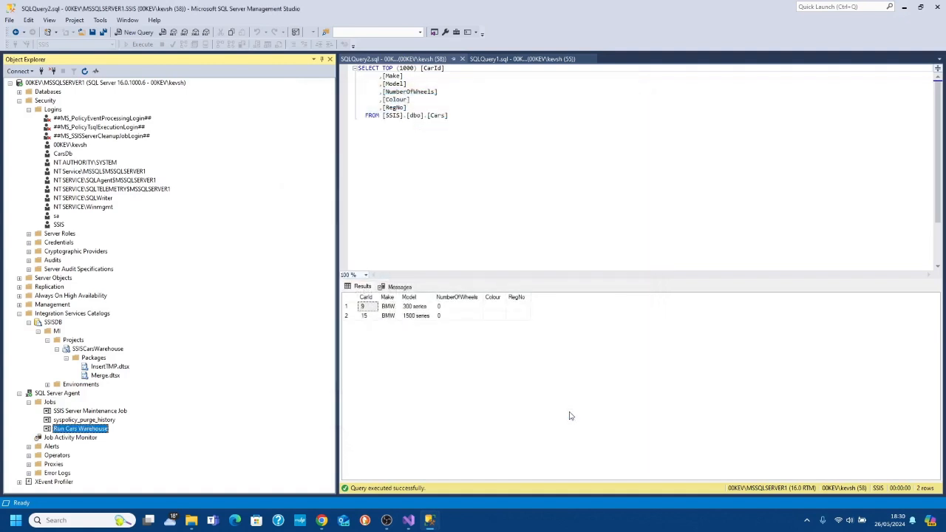
Step: Start the Run Cars Warehouse job from step 1, Run Warehouse (Insert TMP
right_click(87, 433)
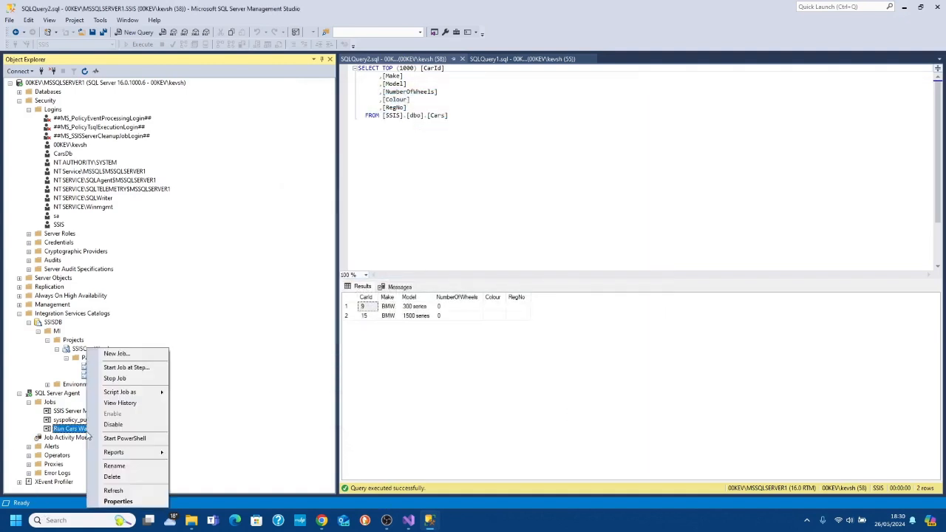
left_click(133, 368)
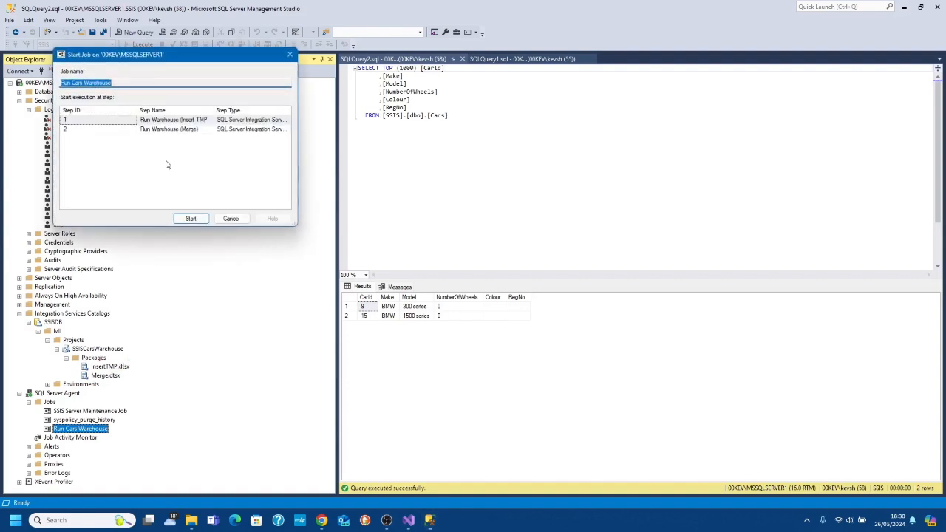
left_click(167, 123)
left_click(186, 218)
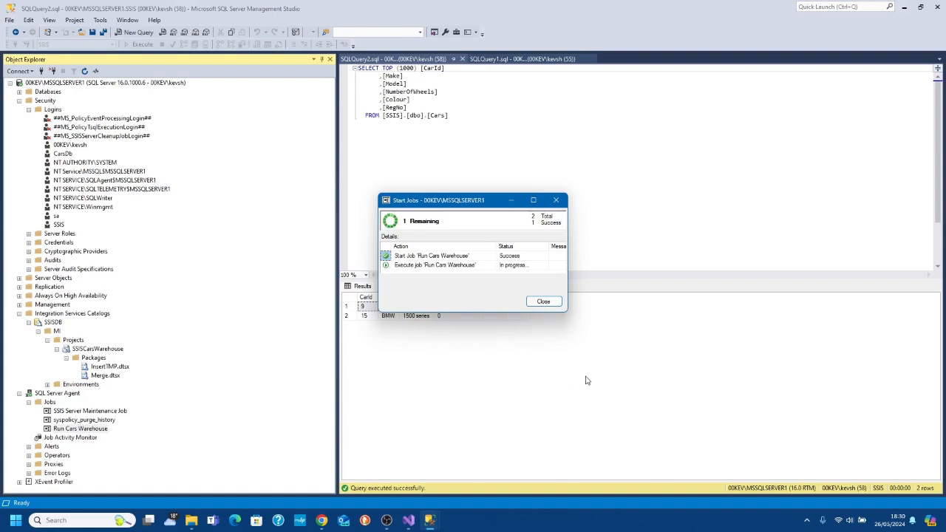
Step: Read the message attached to the Run Cars Warehouse execution and close the Start Jobs window
left_click(409, 520)
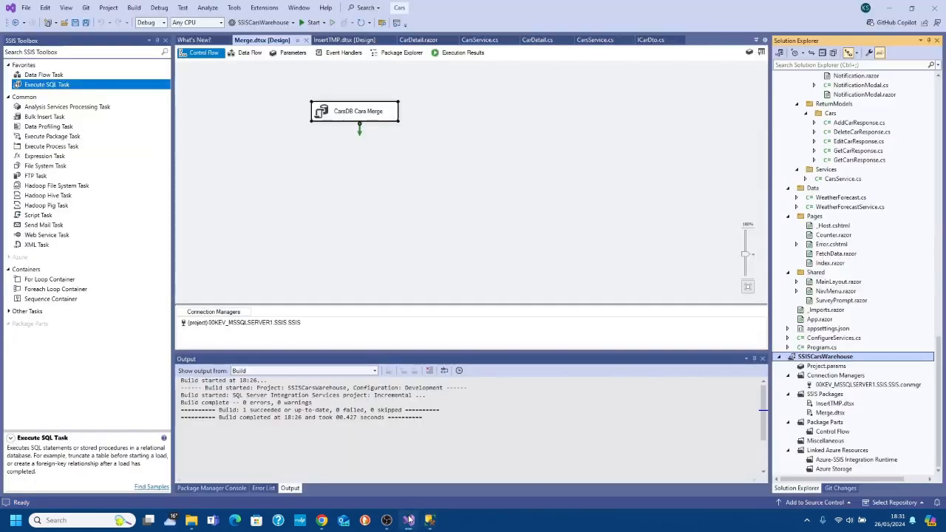
mouse_move(430, 520)
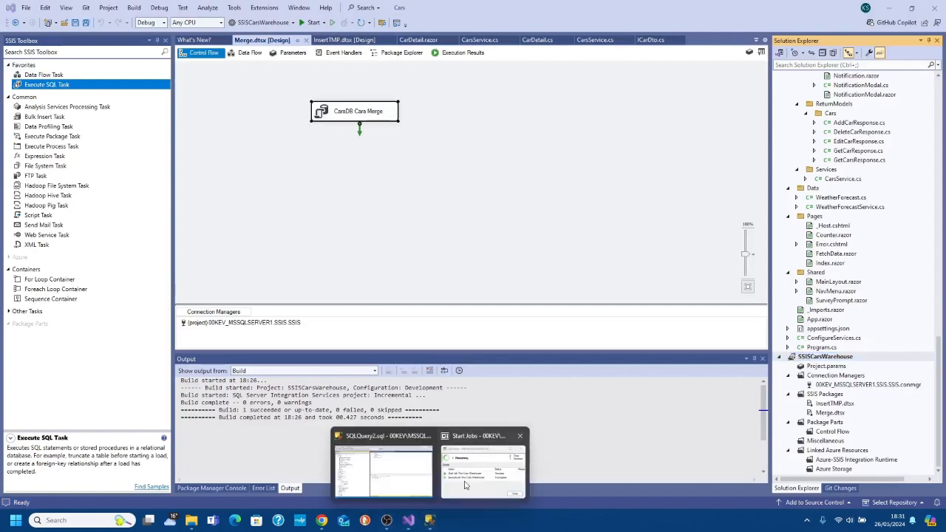
left_click(465, 485)
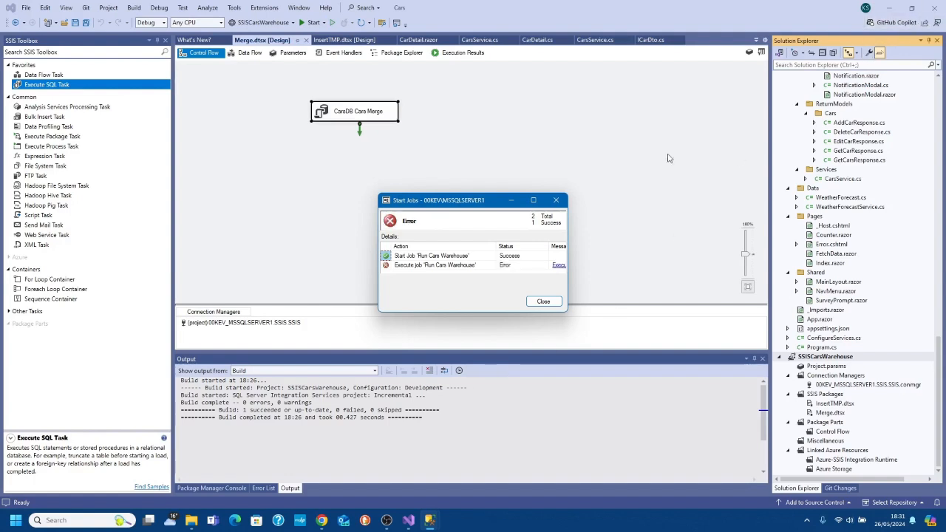
left_click(558, 265)
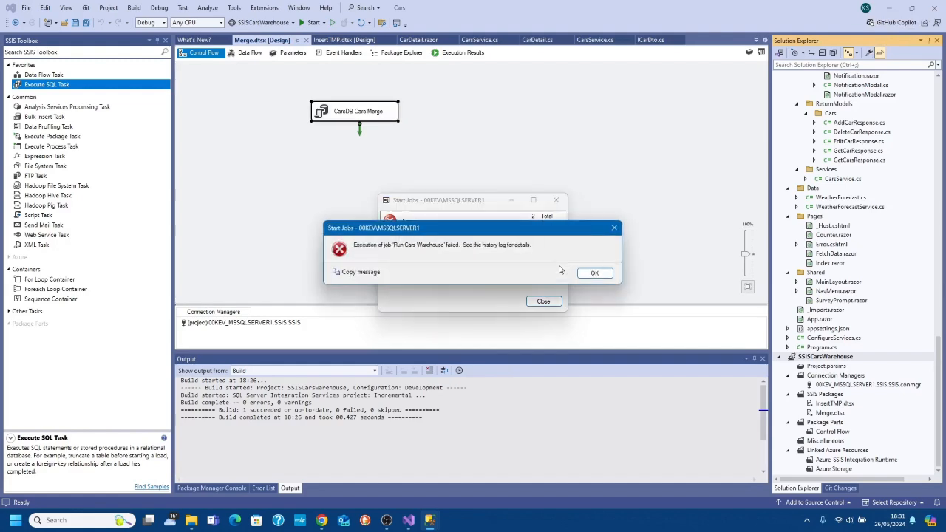
left_click(593, 273)
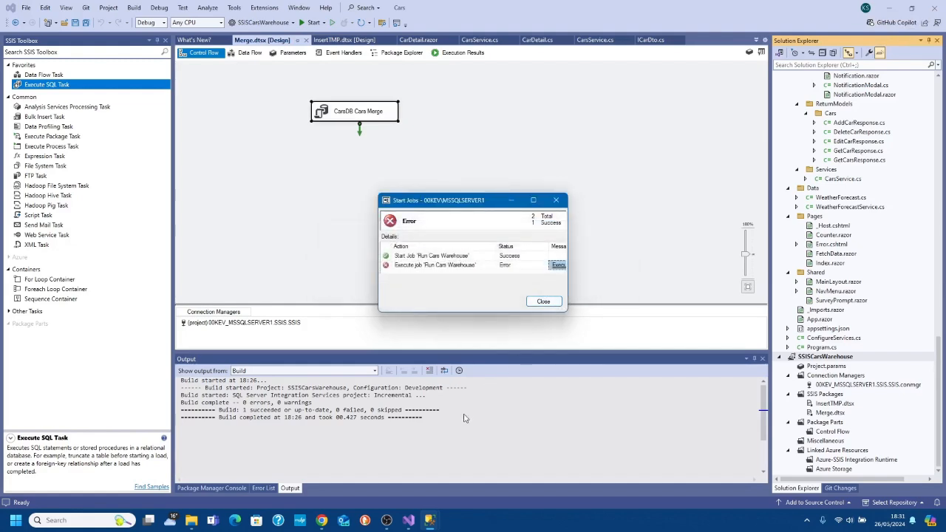
left_click(543, 301)
Step: Return to SQL Server Management Studio and view the All Executions standard report for the InsertTMP.dtsx package
left_click(374, 484)
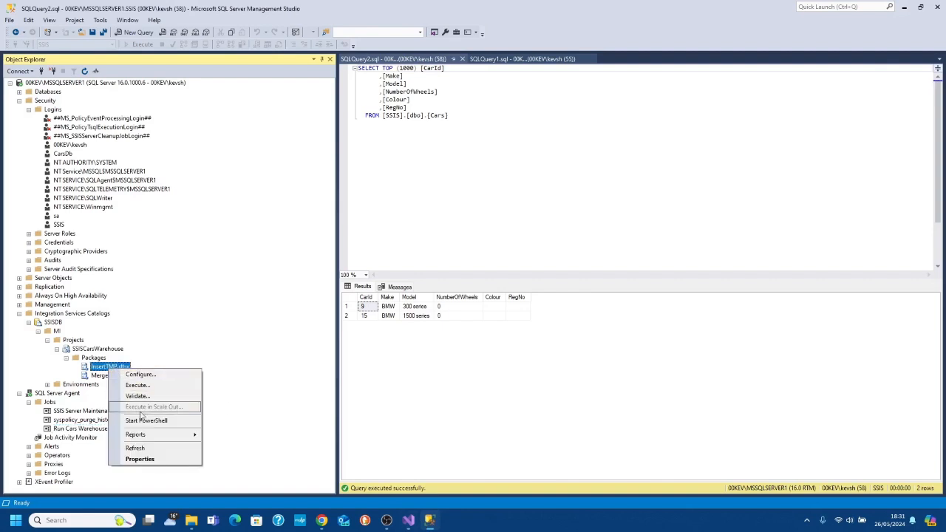
mouse_move(167, 436)
mouse_move(260, 437)
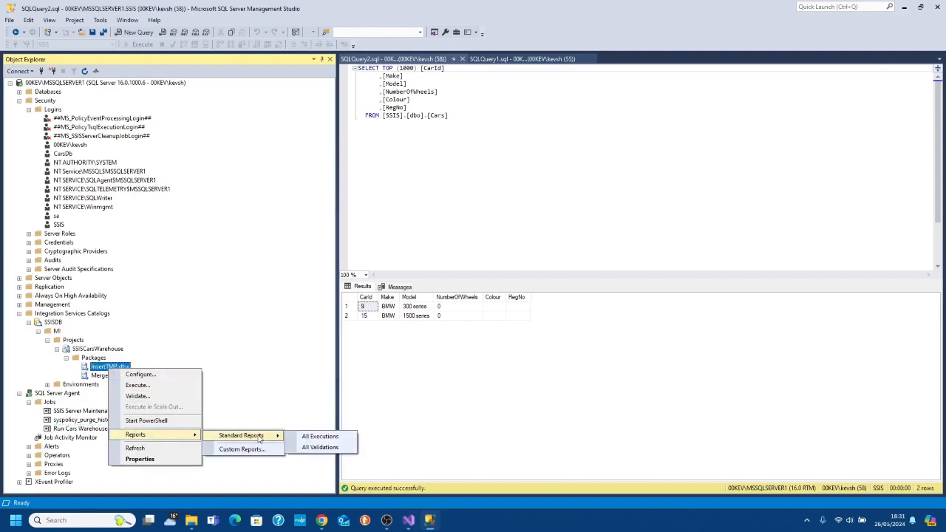
left_click(329, 437)
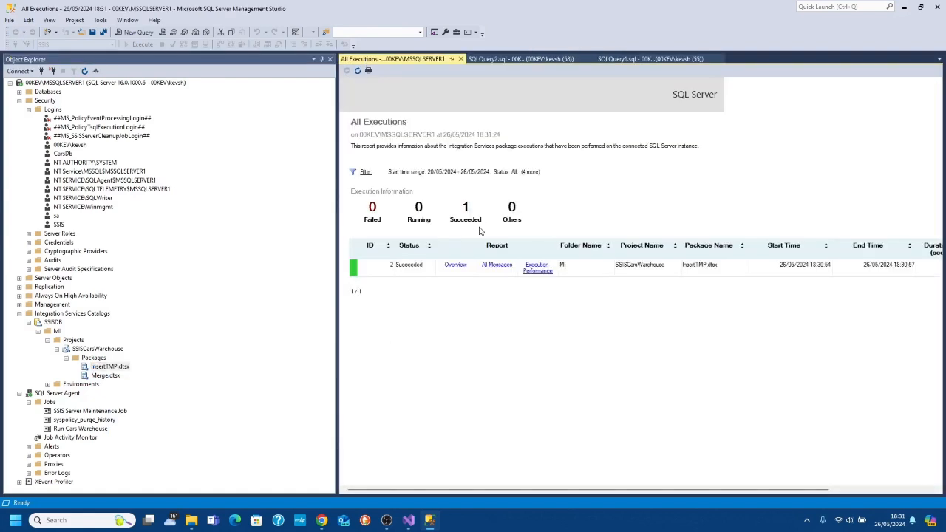
Step: Open the All Executions standard report for Merge.dtsx and examine all messages of its execution
right_click(104, 377)
mouse_move(154, 447)
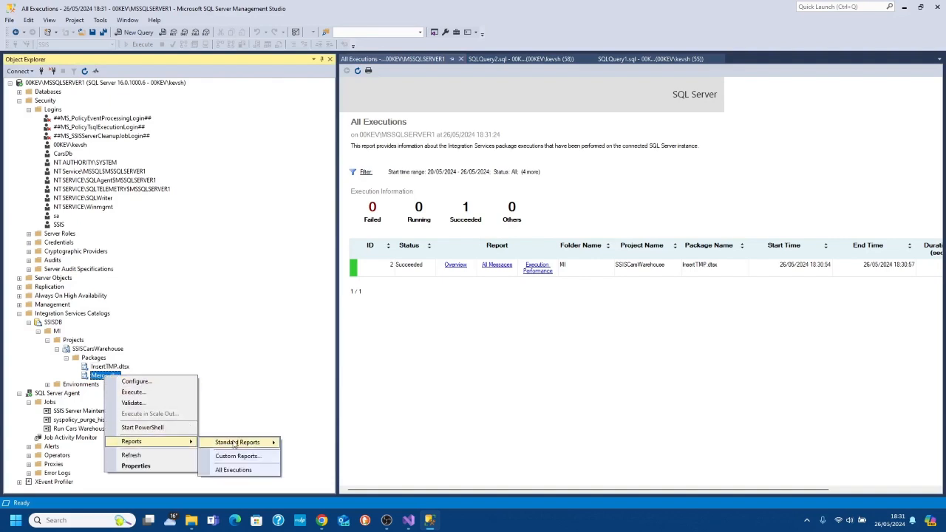
mouse_move(235, 443)
left_click(302, 443)
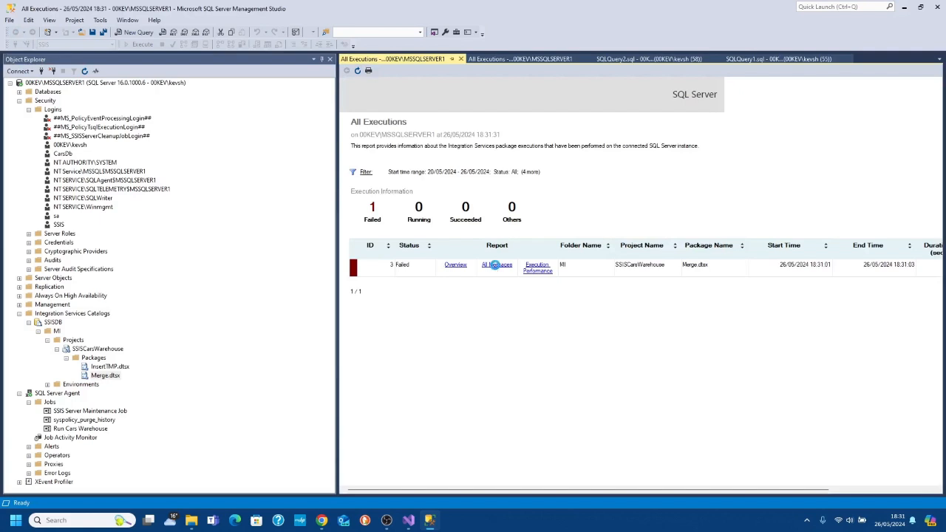
left_click(497, 267)
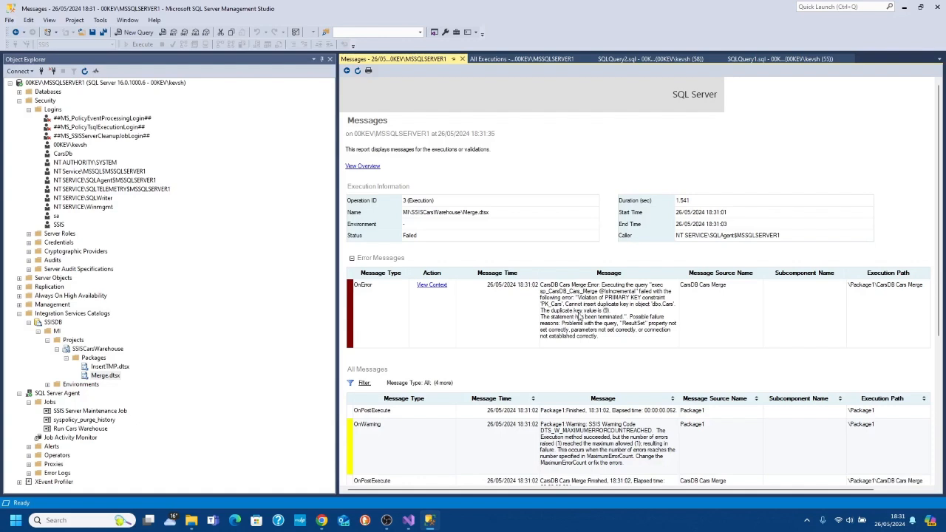
Step: Switch to Visual Studio and check the SQL statement of the Truncate Warehouse Tables task in InsertTMP.dtsx
left_click(409, 520)
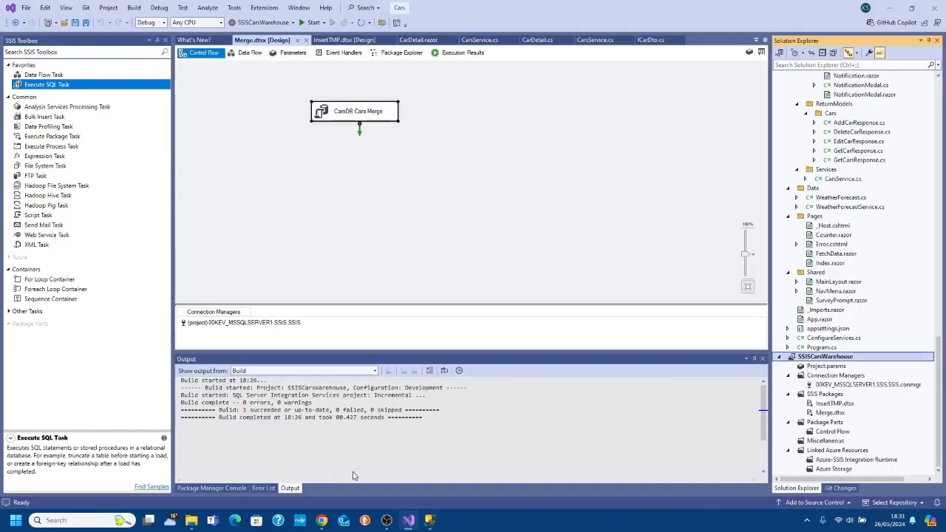
left_click(430, 520)
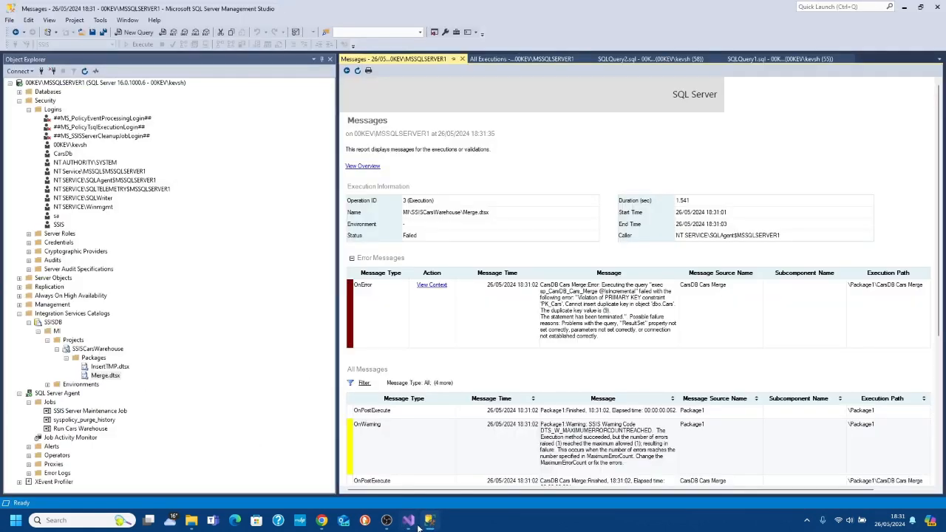
left_click(418, 526)
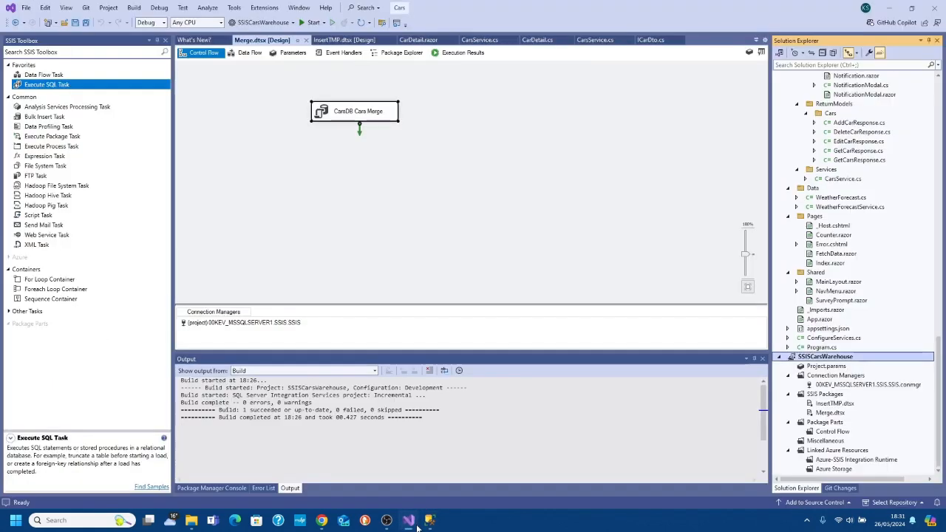
left_click(344, 40)
double_click(314, 103)
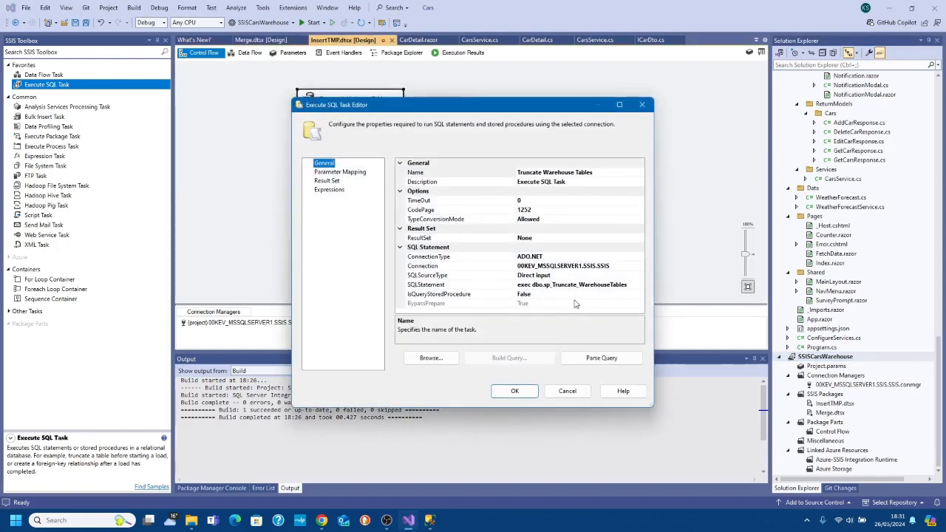
left_click(519, 391)
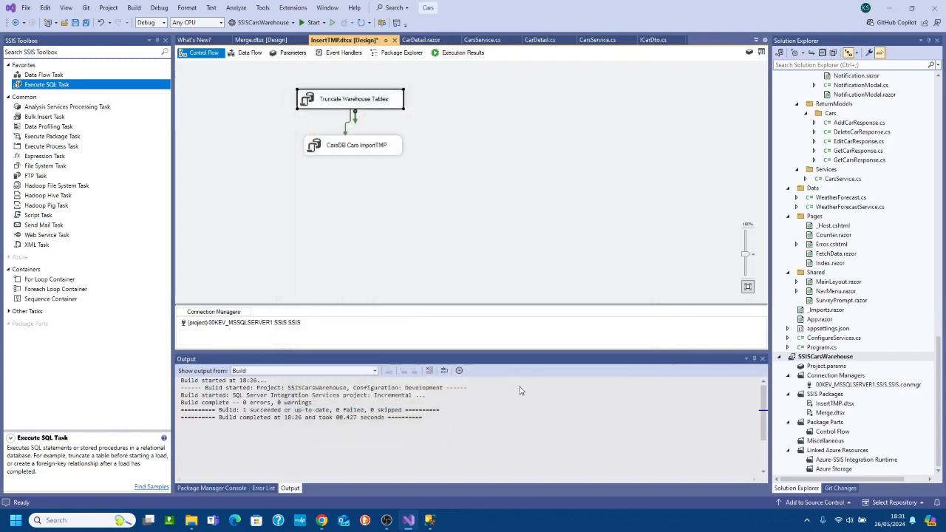
Step: Save InsertTMP.dtsx, switch to SQL Server Management Studio and review the step list of the Run Cars Warehouse job
left_click(76, 23)
left_click(436, 522)
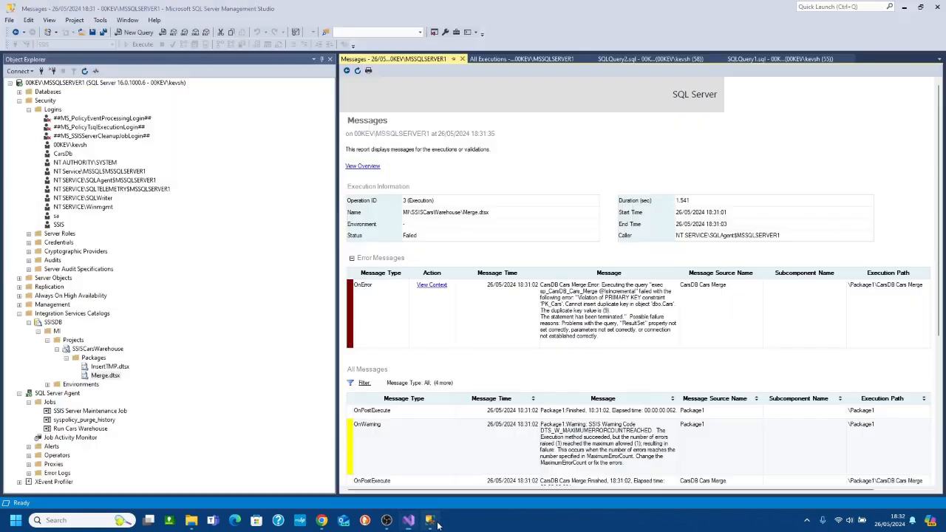
left_click(81, 427)
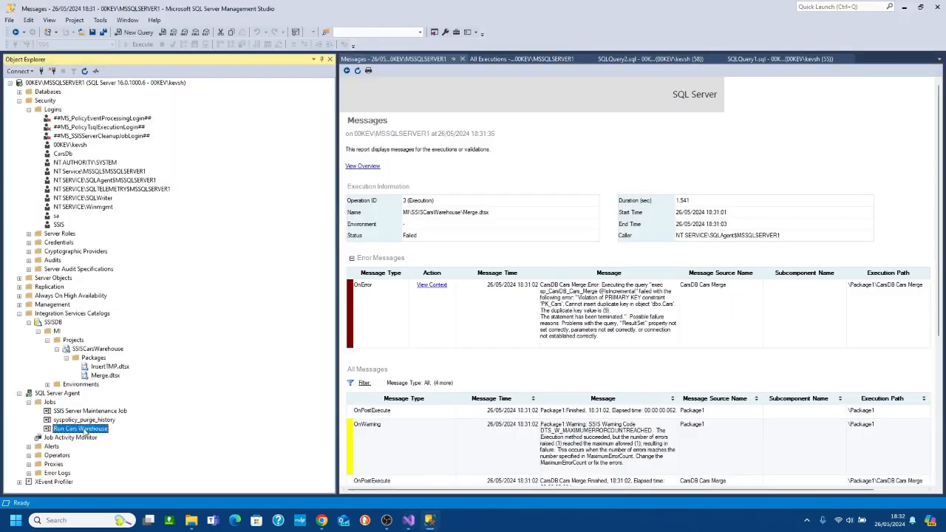
right_click(81, 428)
left_click(128, 502)
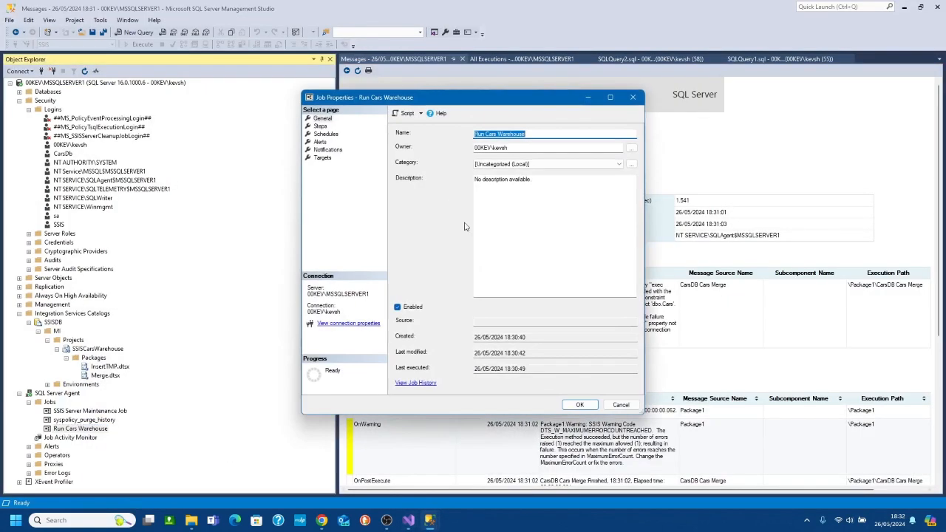
left_click(321, 126)
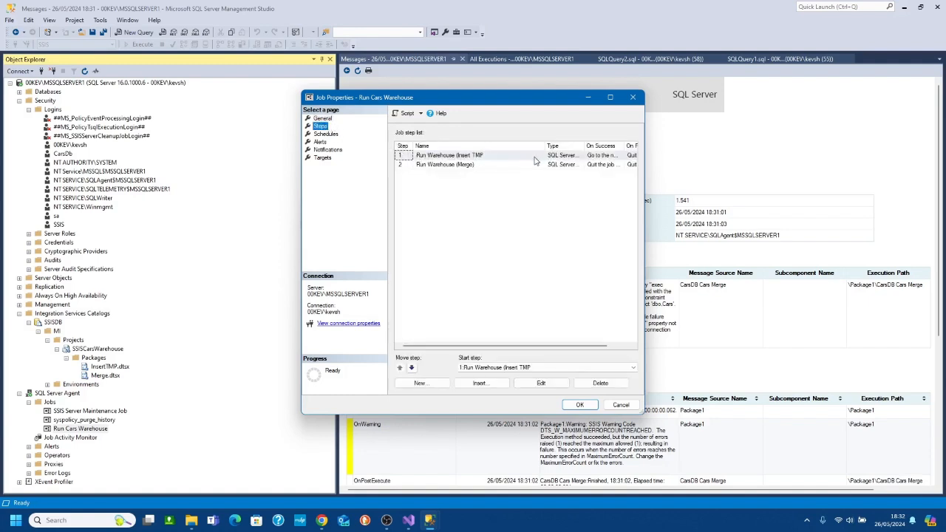
left_click(618, 405)
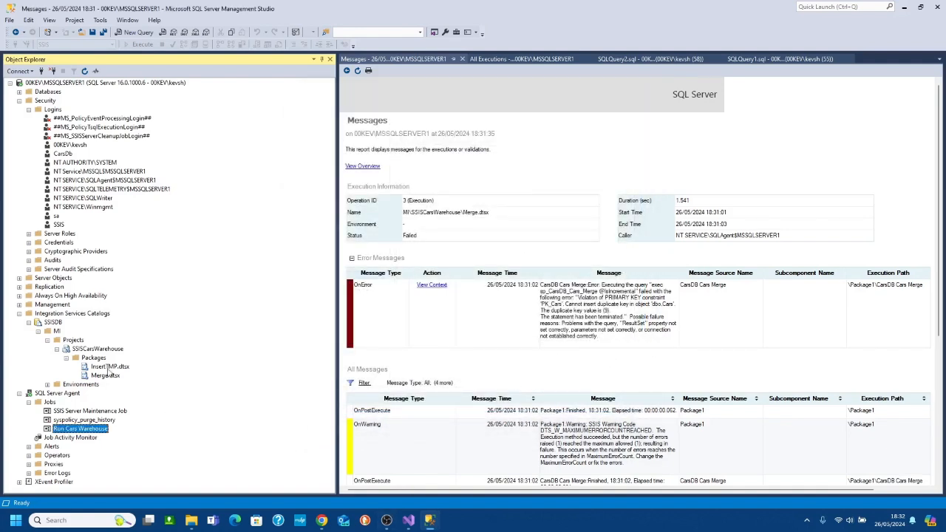
Step: Check the Run Cars Warehouse job's Run Warehouse (Merge) step for configurable package parameters, leaving the job unchanged
mouse_move(410, 525)
right_click(83, 436)
left_click(121, 505)
left_click(320, 126)
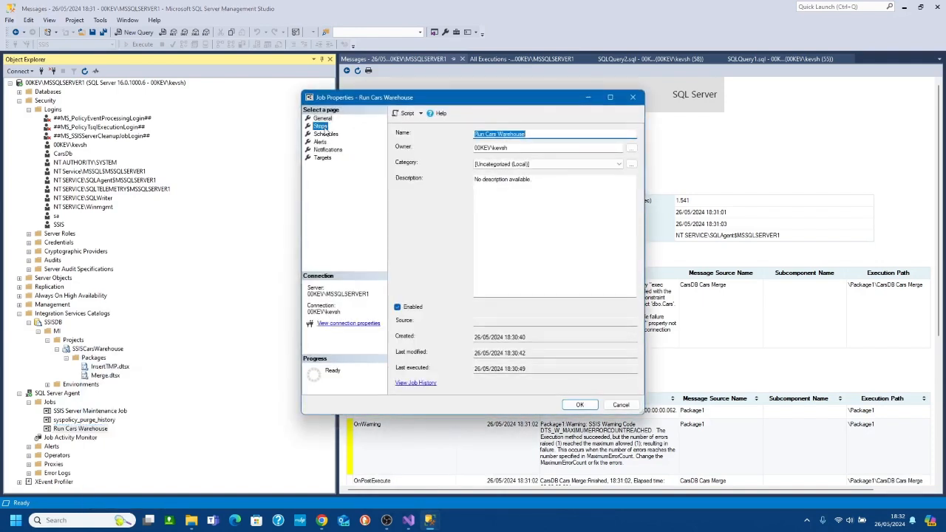
left_click(457, 165)
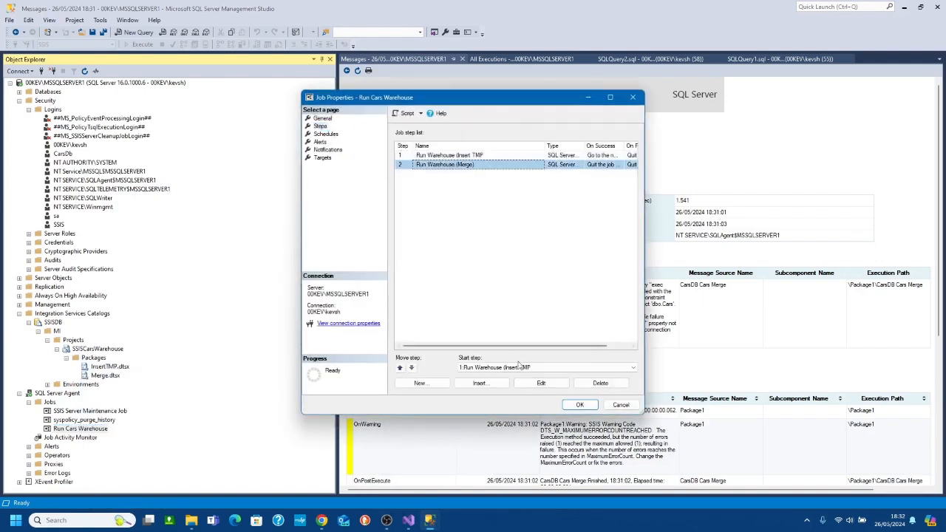
left_click(536, 390)
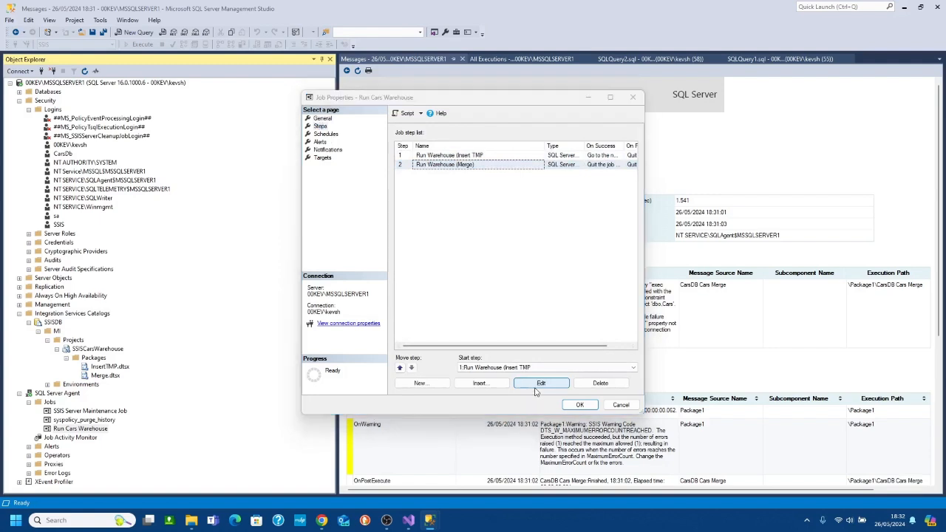
left_click(452, 206)
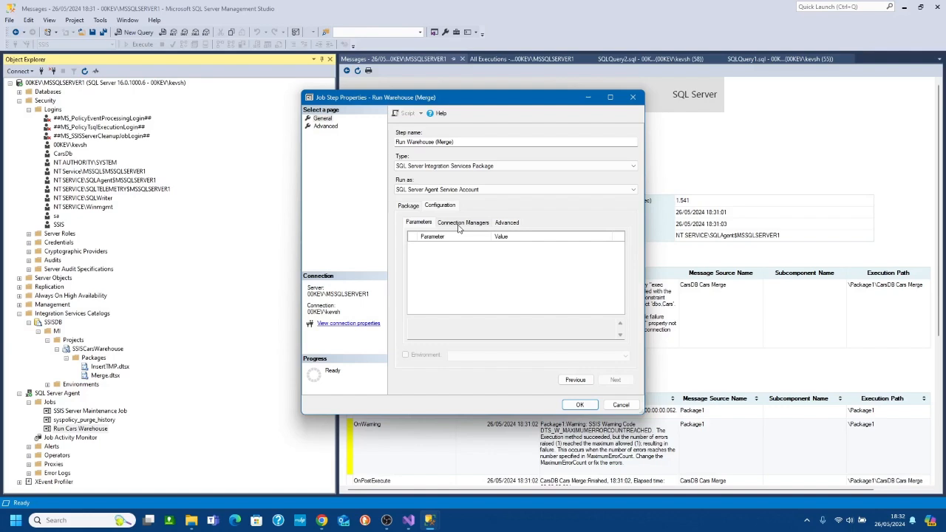
left_click(623, 405)
left_click(622, 404)
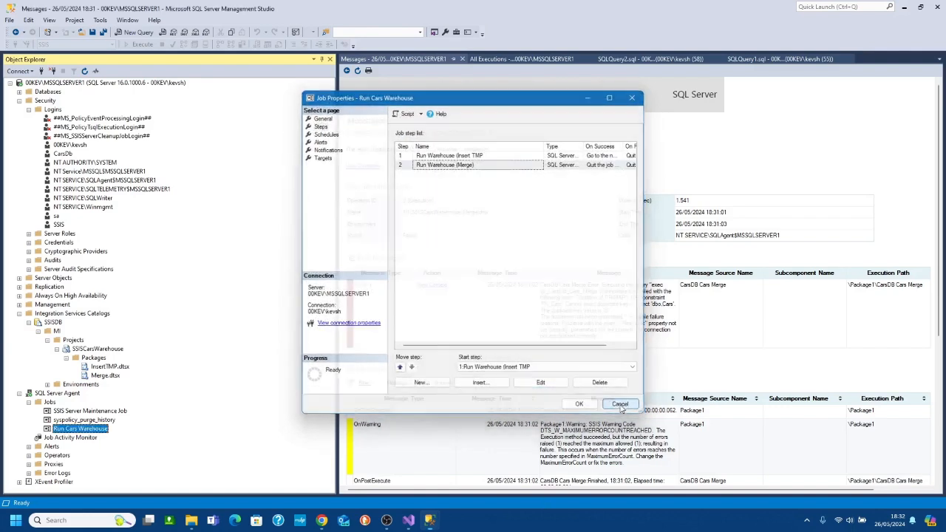
Step: Switch to Visual Studio and check the general settings of the CarsDB Cars ImportTMP task in InsertTMP.dtsx
left_click(409, 520)
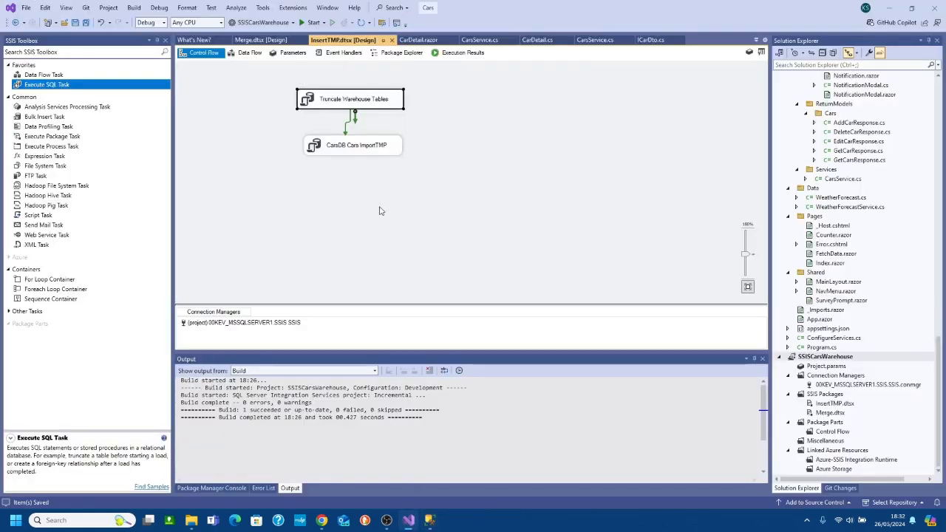
left_click(260, 40)
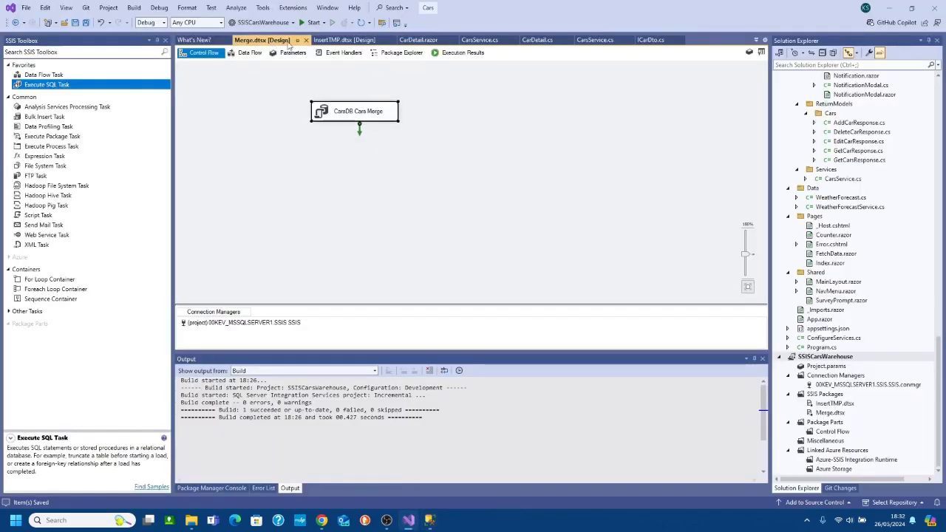
left_click(330, 42)
double_click(340, 143)
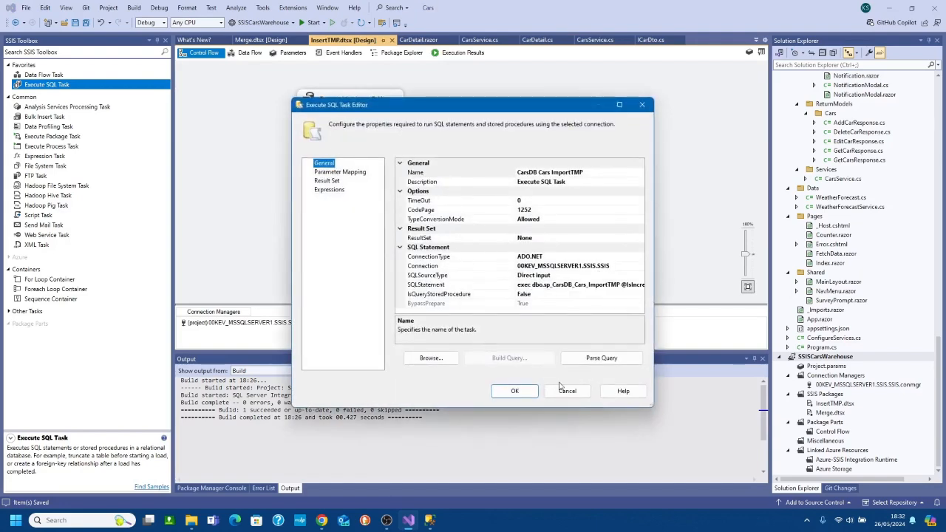
left_click(561, 391)
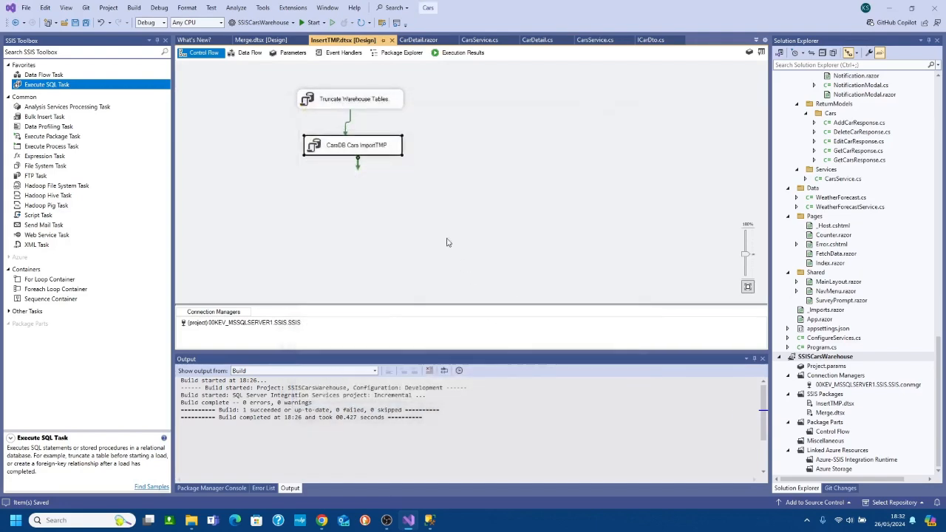
Step: Inspect the package parameter defined in InsertTMP.dtsx
left_click(268, 42)
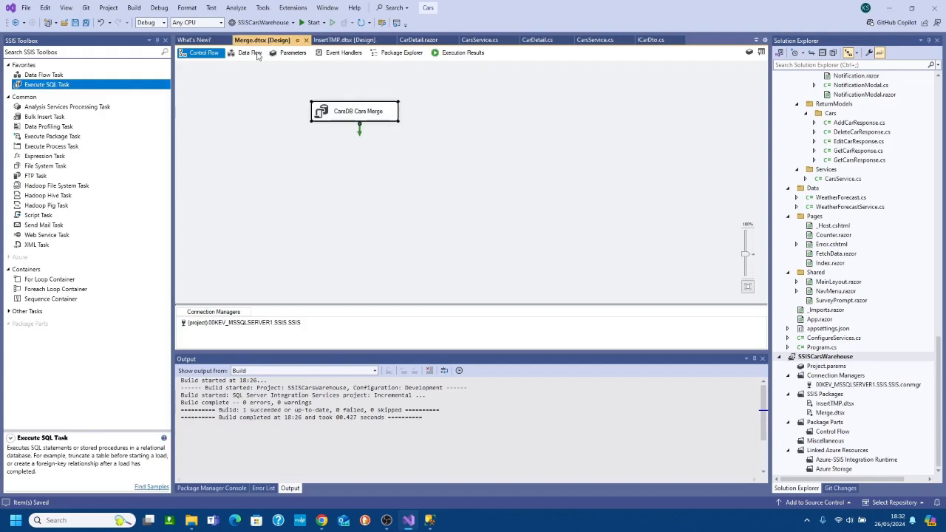
left_click(341, 40)
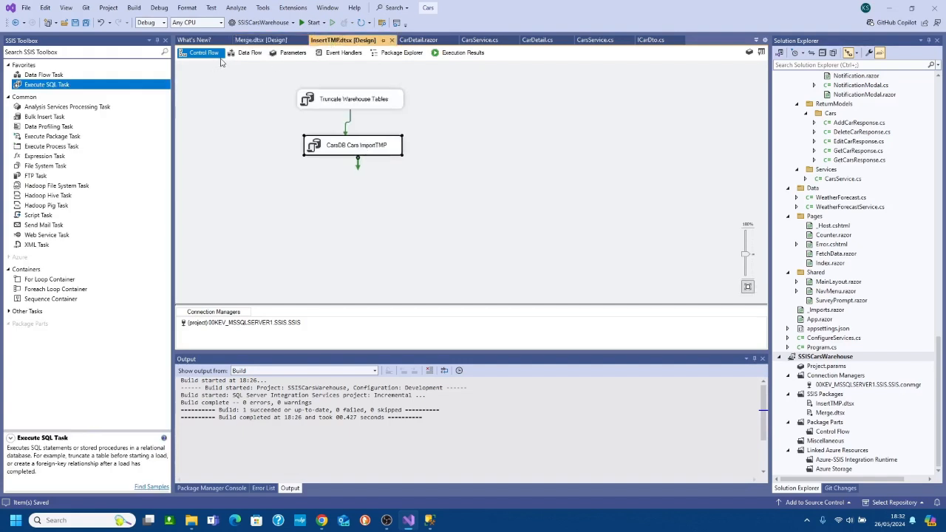
left_click(292, 52)
left_click(221, 92)
left_click(222, 93)
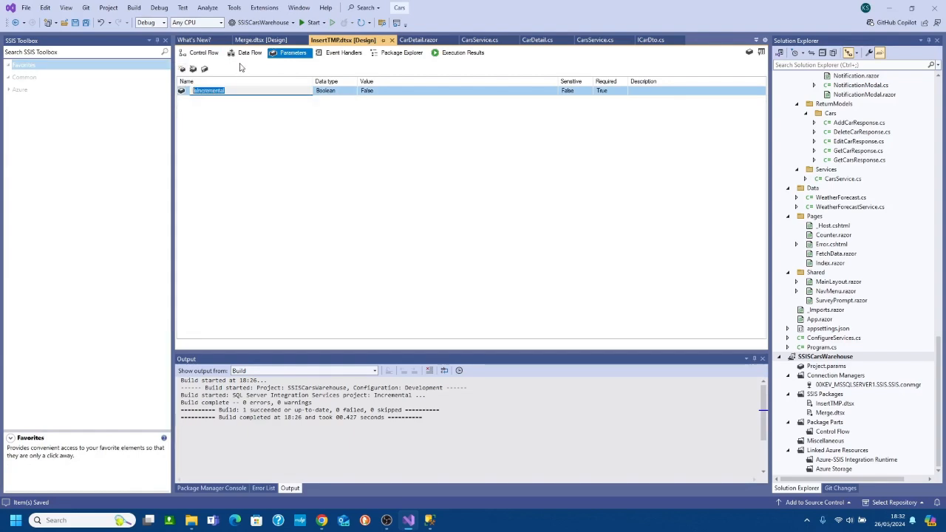
Step: Add a package parameter named IsIncremental with data type Boolean to Merge.dtsx
left_click(260, 40)
left_click(289, 53)
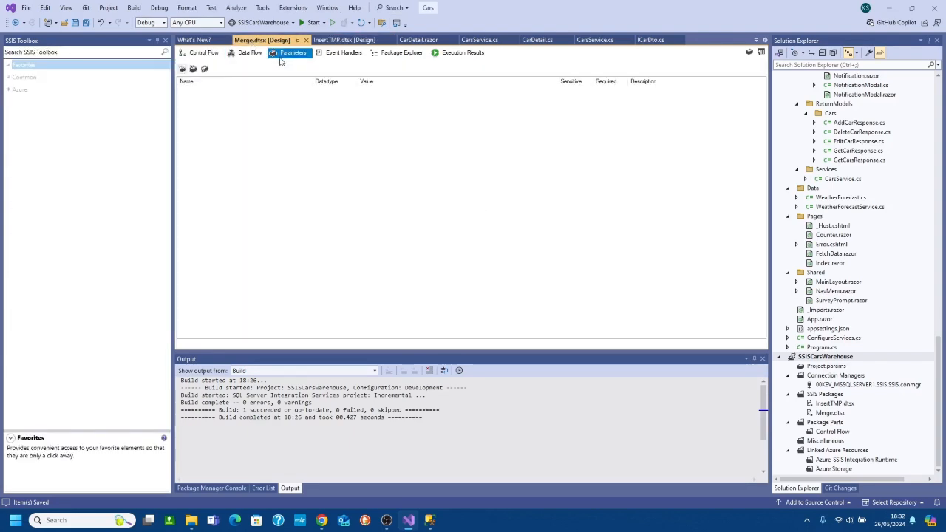
left_click(182, 68)
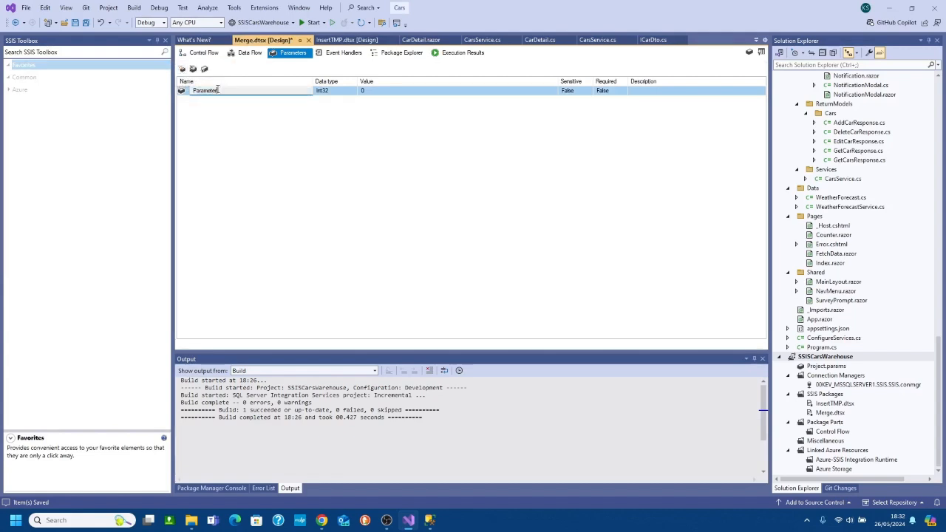
type("IsIncremental")
left_click(345, 94)
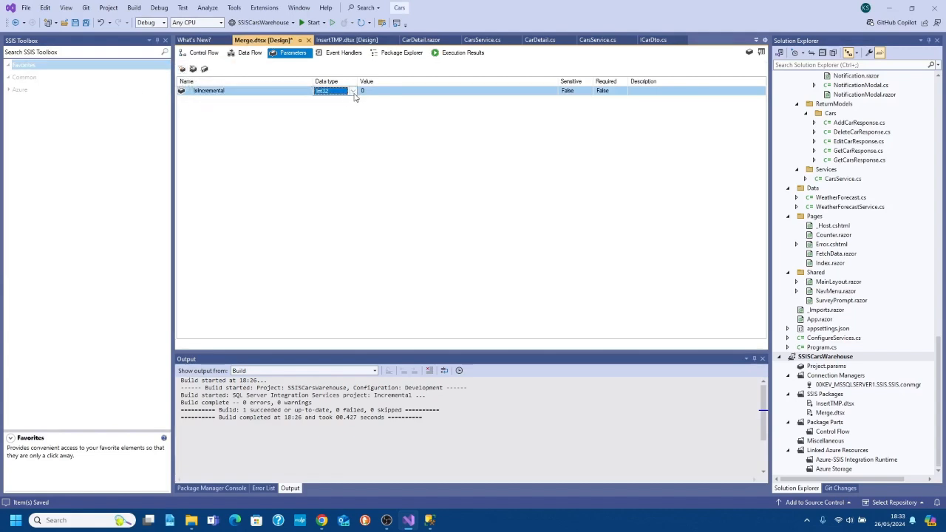
left_click(354, 92)
scroll(326, 117, "up", 2)
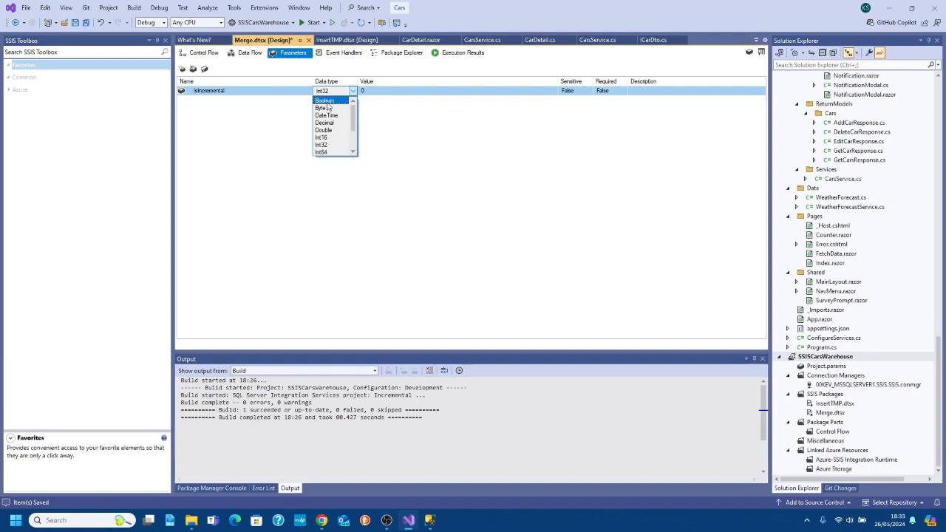
left_click(323, 100)
Step: Make the IsIncremental parameter of Merge.dtsx required and save the package
left_click(424, 94)
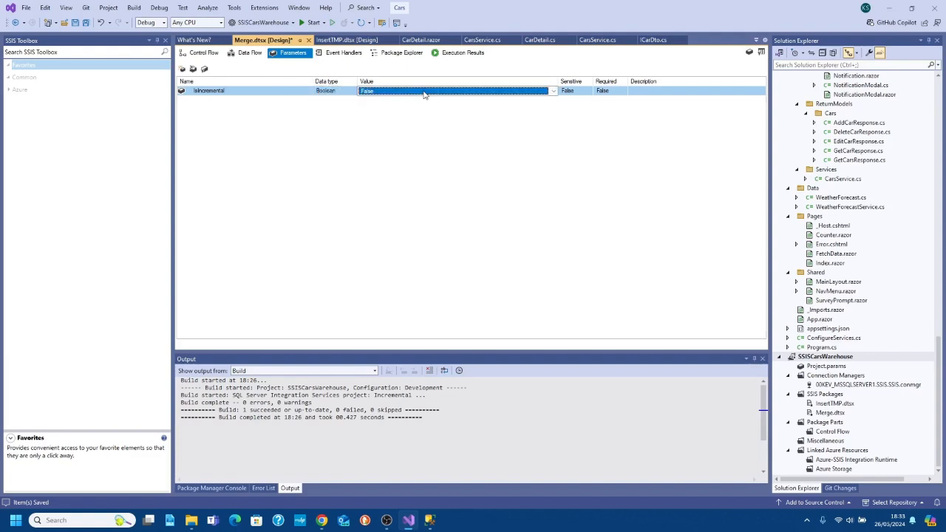
left_click(622, 97)
left_click(618, 92)
left_click(623, 91)
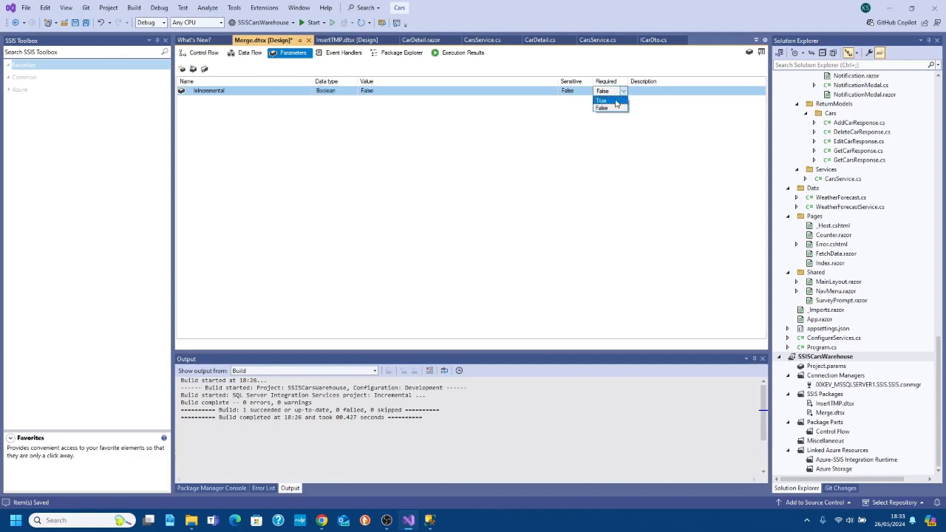
left_click(614, 101)
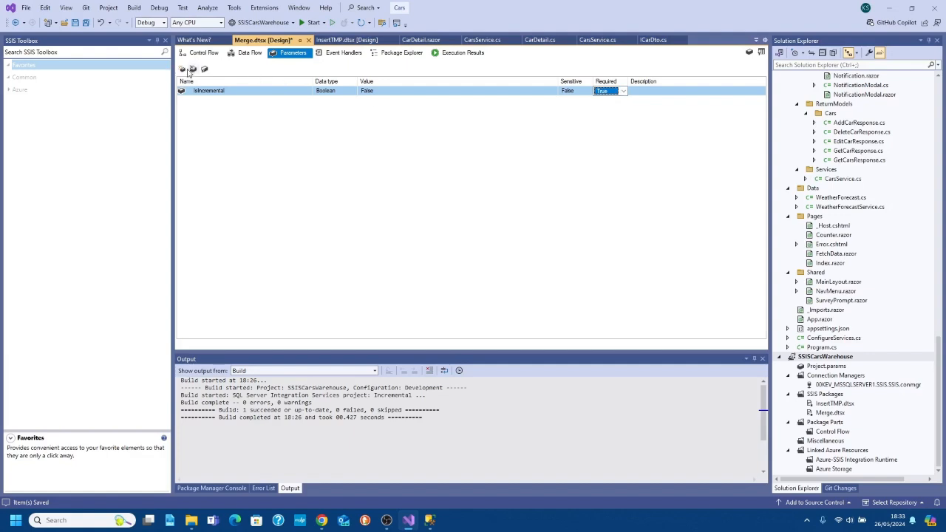
key("ctrl+s")
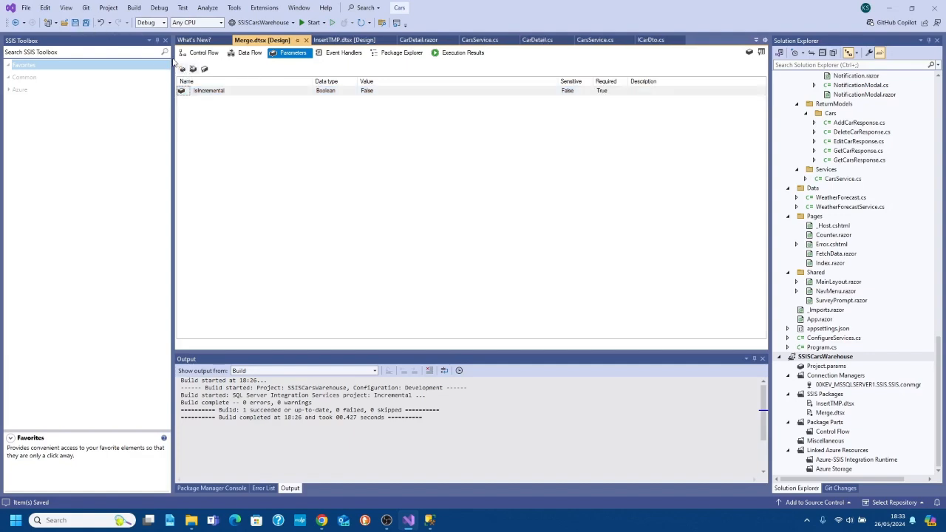
Step: Remove the existing system-variable parameter mapping from the CarsDB Cars Merge task
left_click(190, 56)
double_click(336, 110)
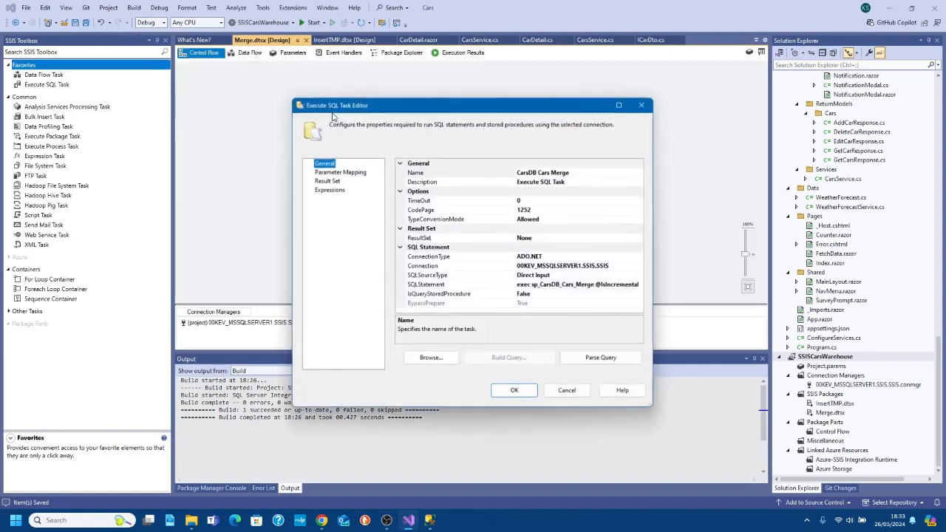
left_click(340, 172)
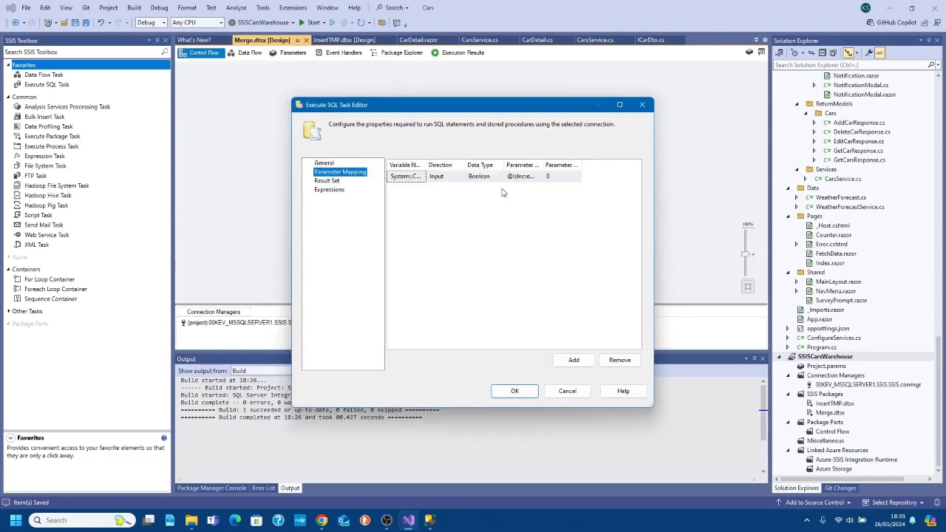
left_click(415, 177)
left_click(613, 360)
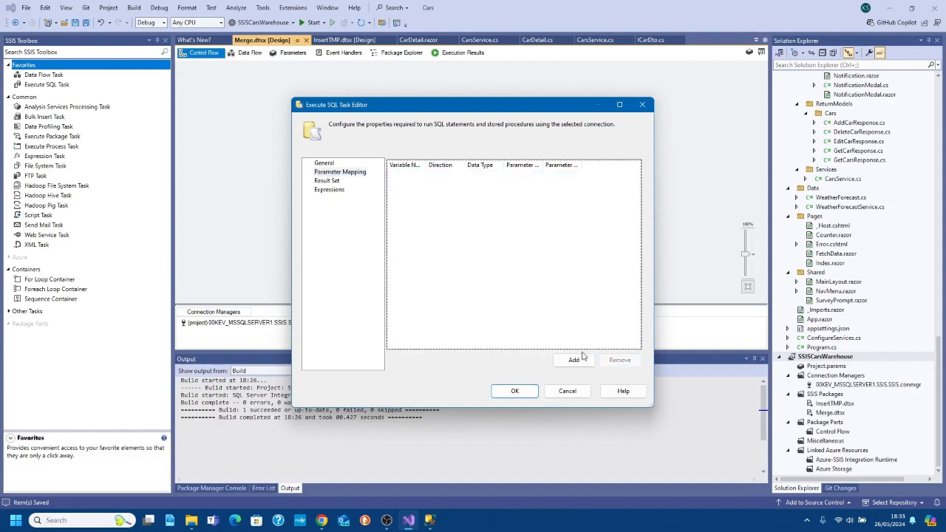
Step: Add a parameter mapping for the package's IsIncremental parameter as an input of data type Boolean
left_click(582, 359)
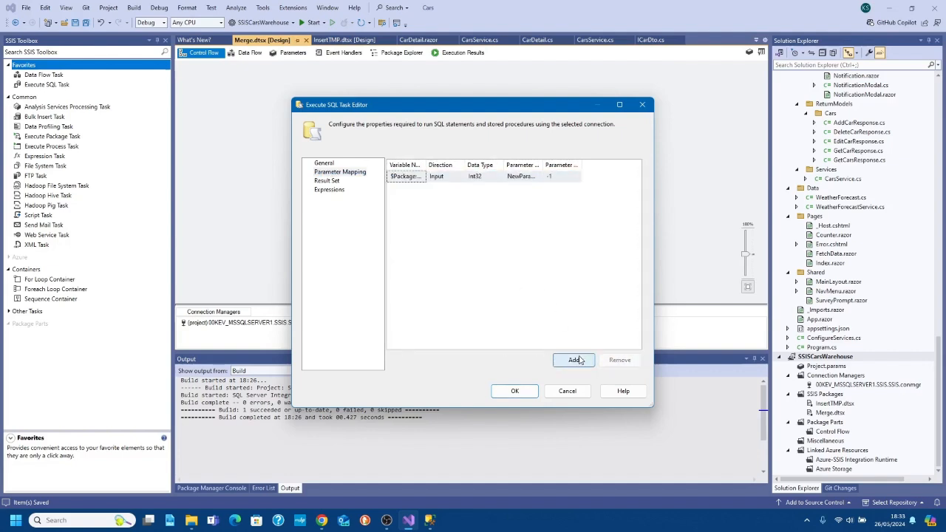
left_click(517, 176)
left_click(485, 177)
left_click(500, 177)
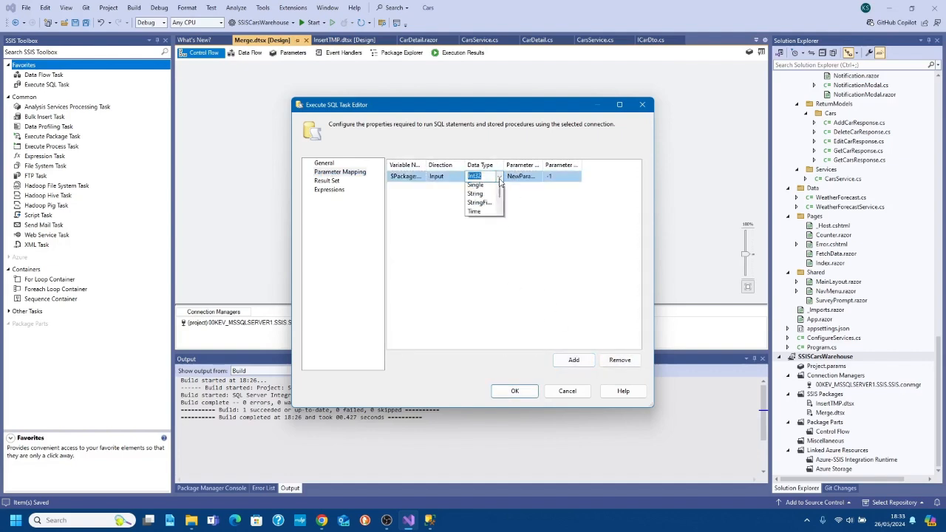
left_click_drag(500, 226, 500, 191)
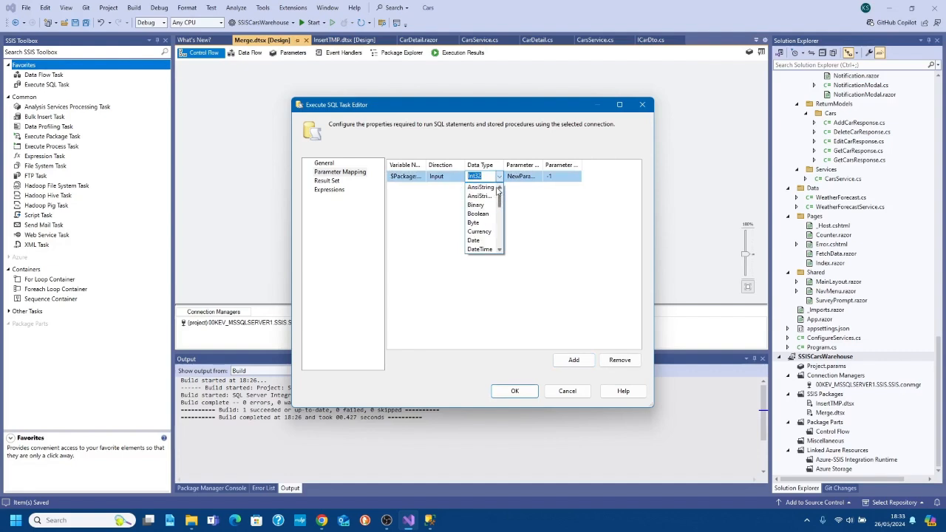
left_click(479, 215)
left_click(520, 178)
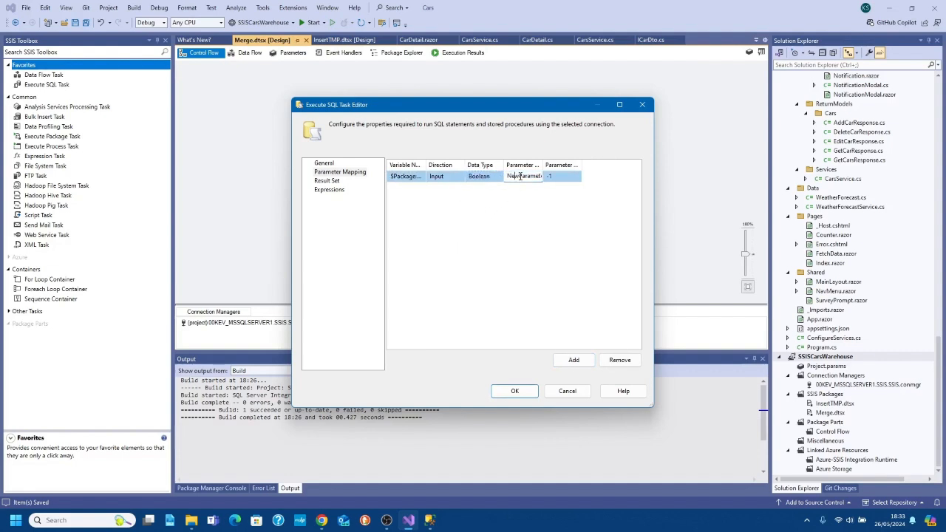
double_click(521, 177)
type("@")
type("IsIncremental")
left_click(562, 178)
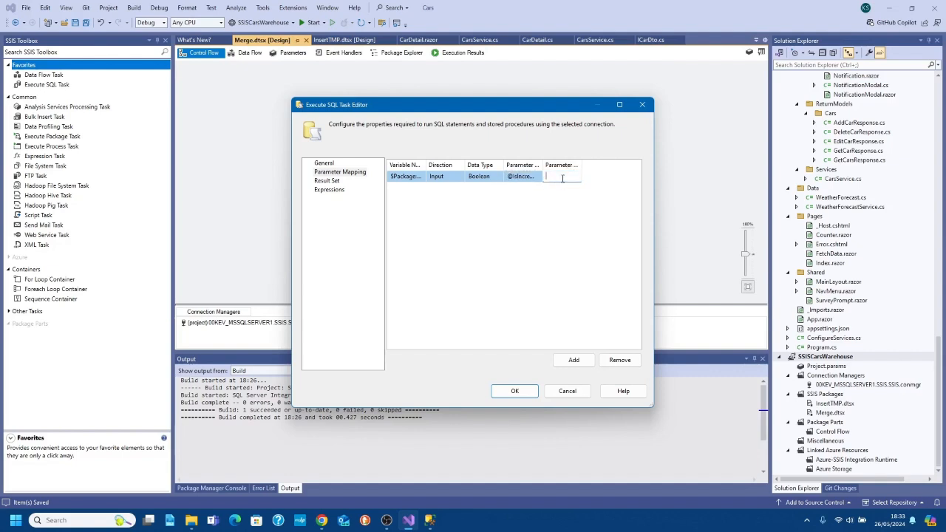
type("0")
left_click(516, 391)
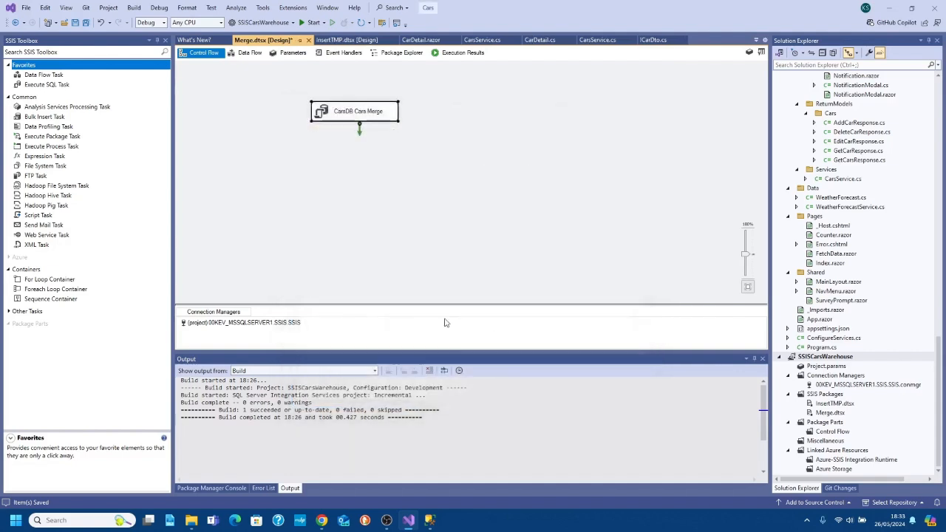
left_click(86, 23)
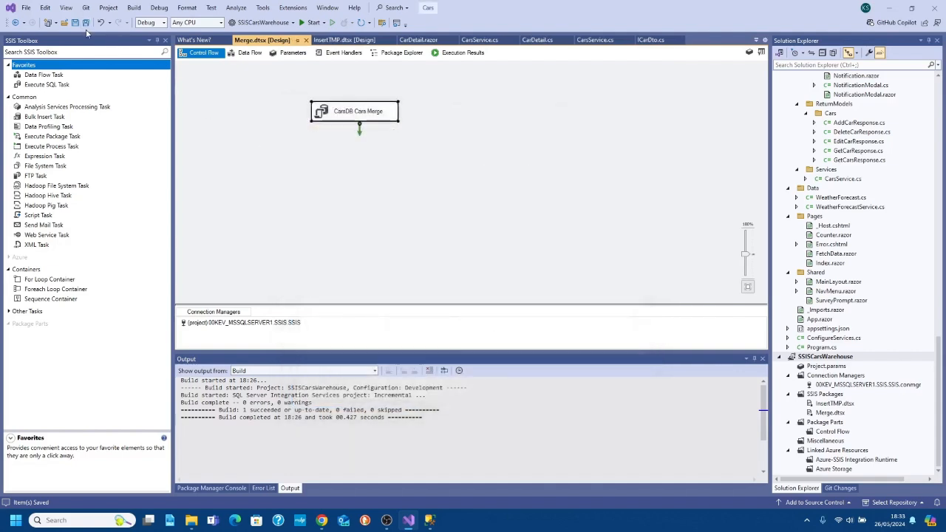
Step: Deploy the SSISCarsWarehouse project to /SSISDB/MI/SSISCarsWarehouse on the 00KEV\MSSQLSERVER1 SQL Server, and switch to SQL Server Management Studio
left_click(854, 357)
right_click(854, 357)
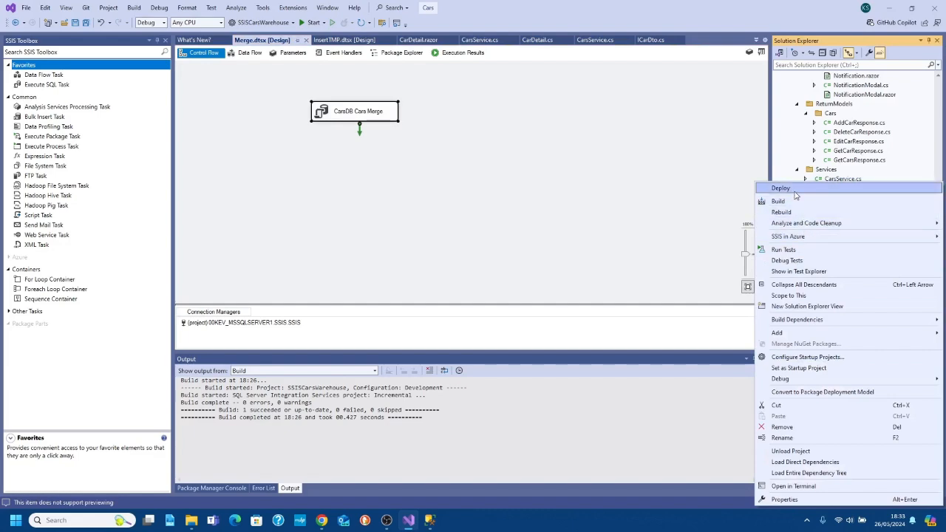
left_click(795, 192)
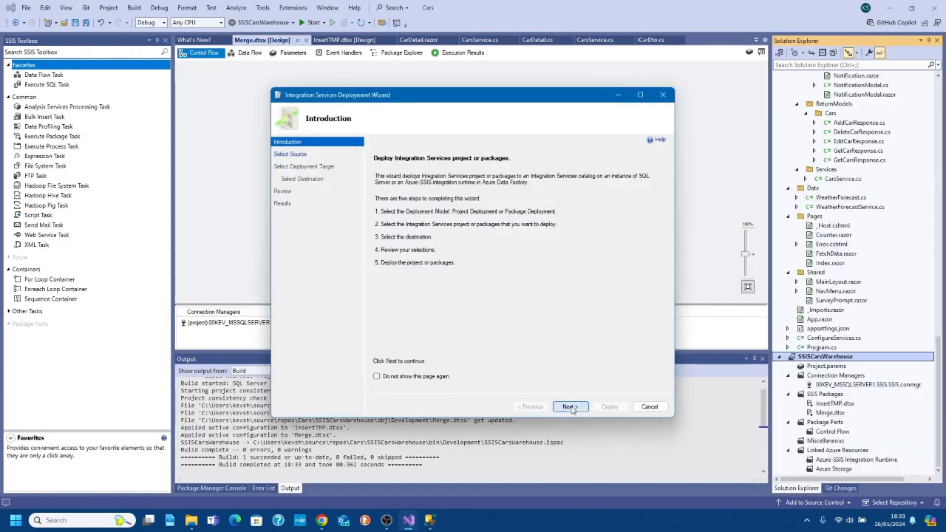
left_click(569, 406)
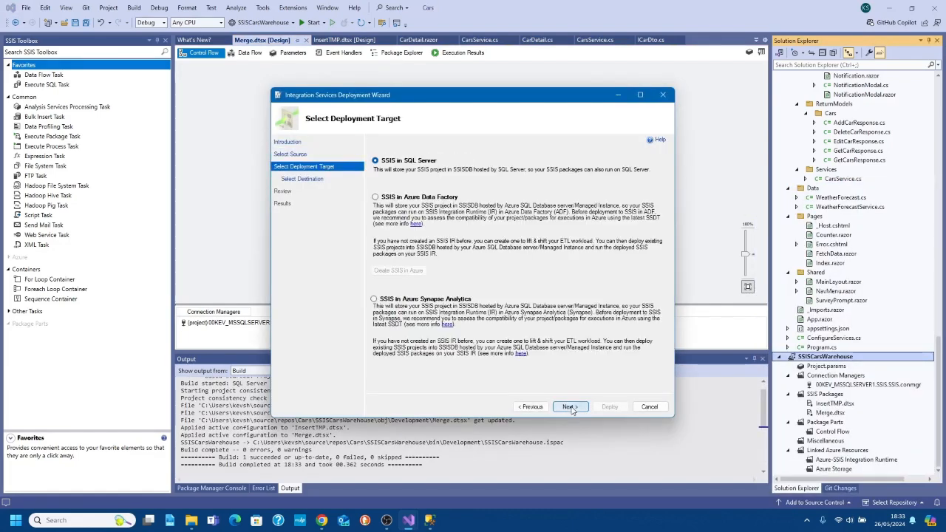
left_click(569, 407)
left_click(631, 201)
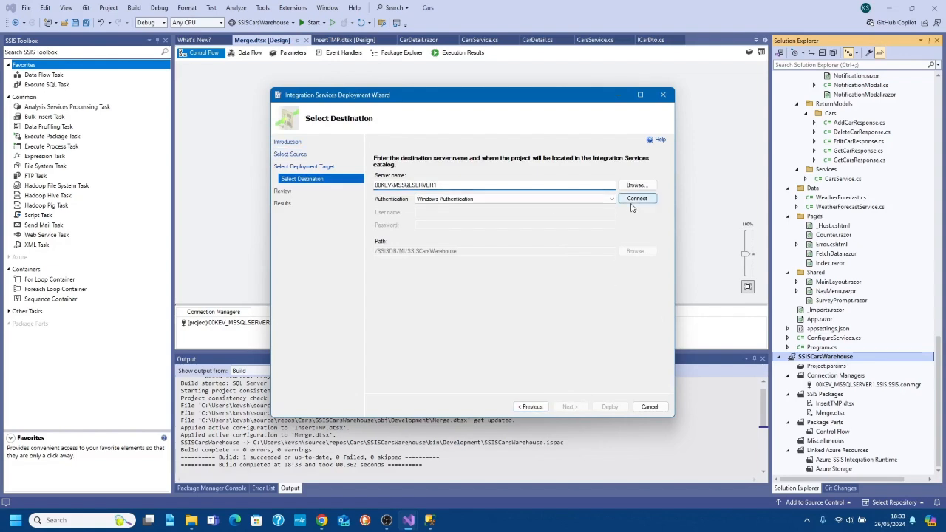
left_click(569, 407)
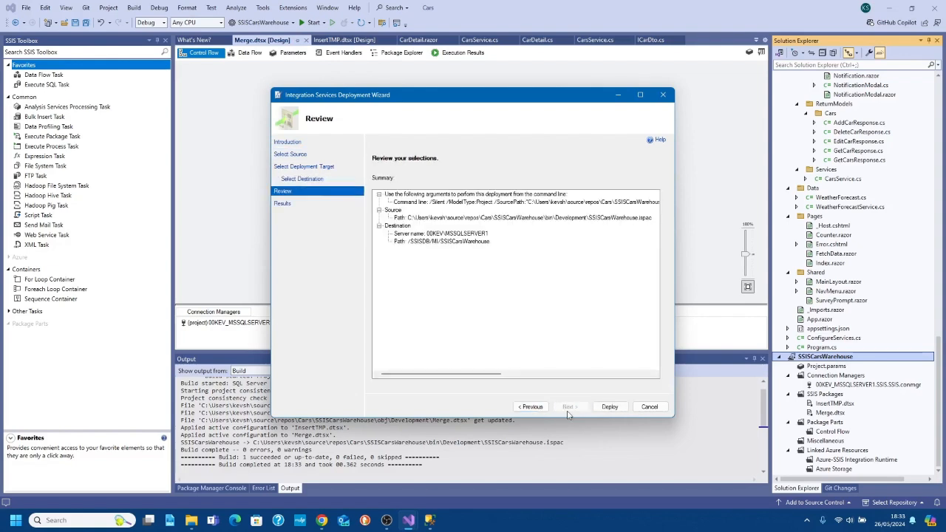
left_click(609, 407)
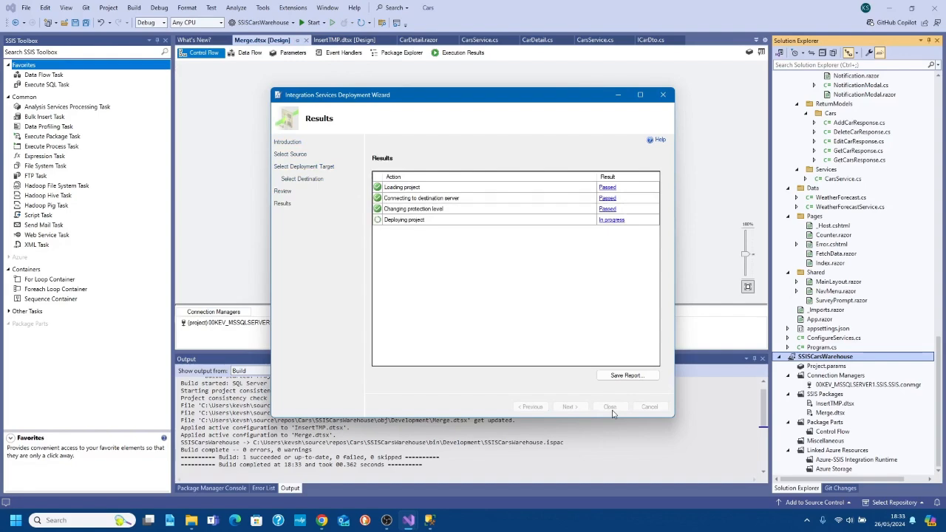
left_click(612, 408)
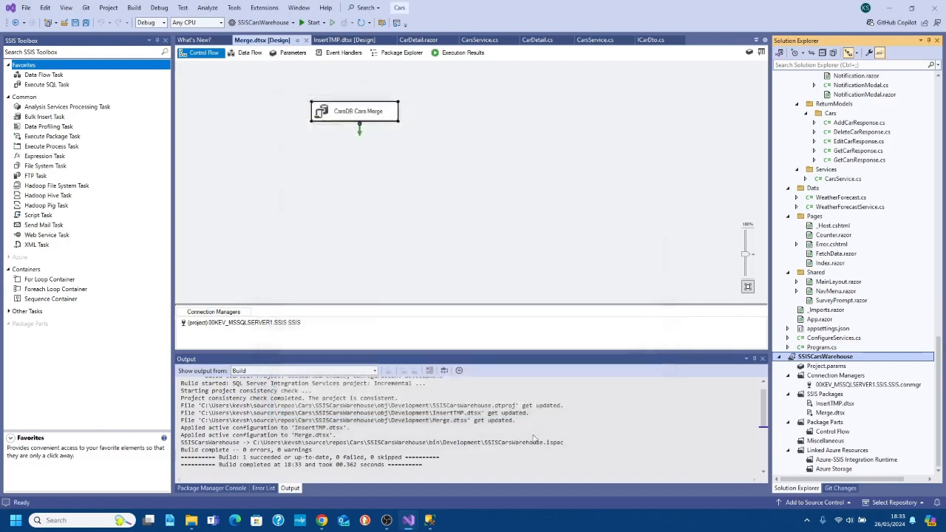
left_click(430, 520)
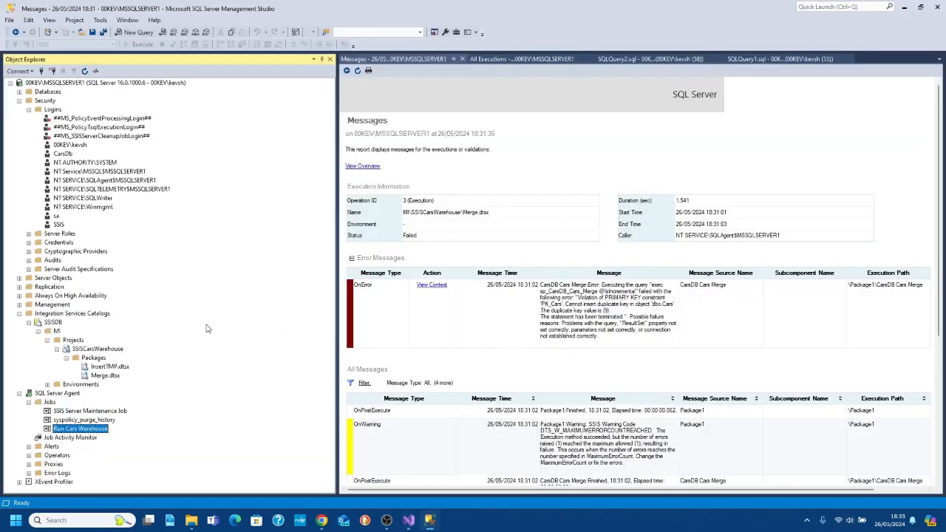
right_click(93, 432)
left_click(111, 366)
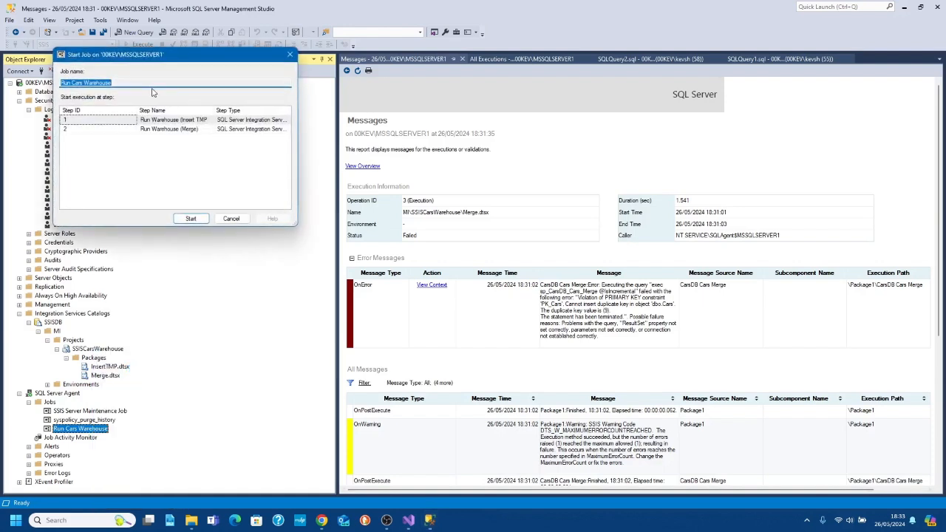
left_click(166, 129)
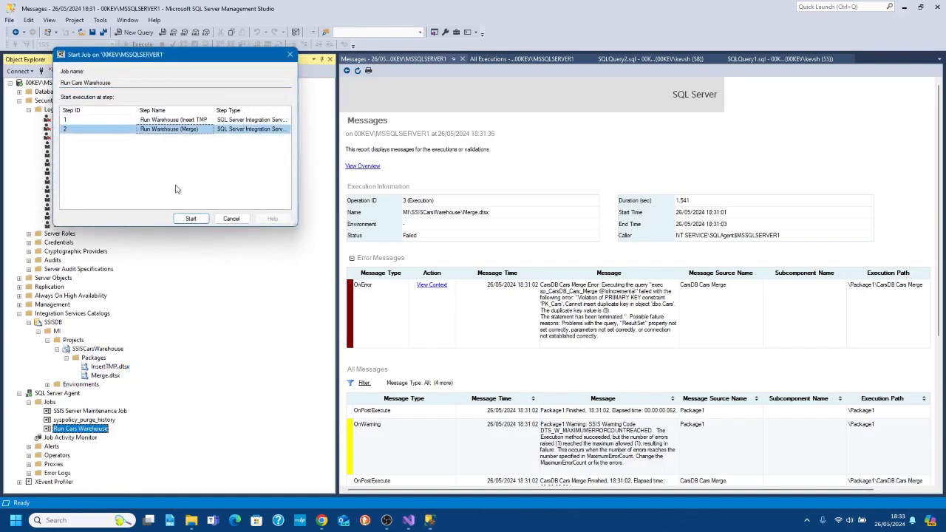
left_click(191, 220)
Step: Set the IsIncremental parameter to False in the Run Warehouse (Merge) step of the Run Cars Warehouse job and save the job
right_click(84, 432)
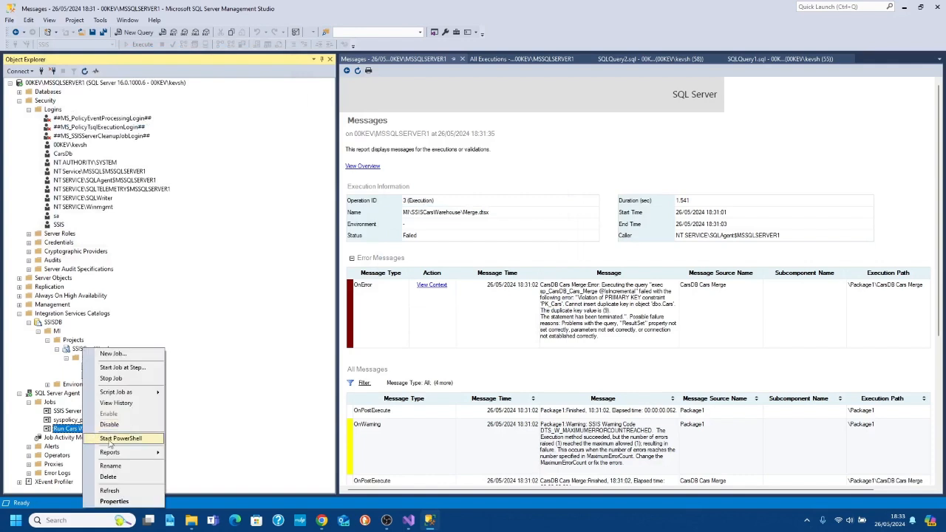
left_click(110, 498)
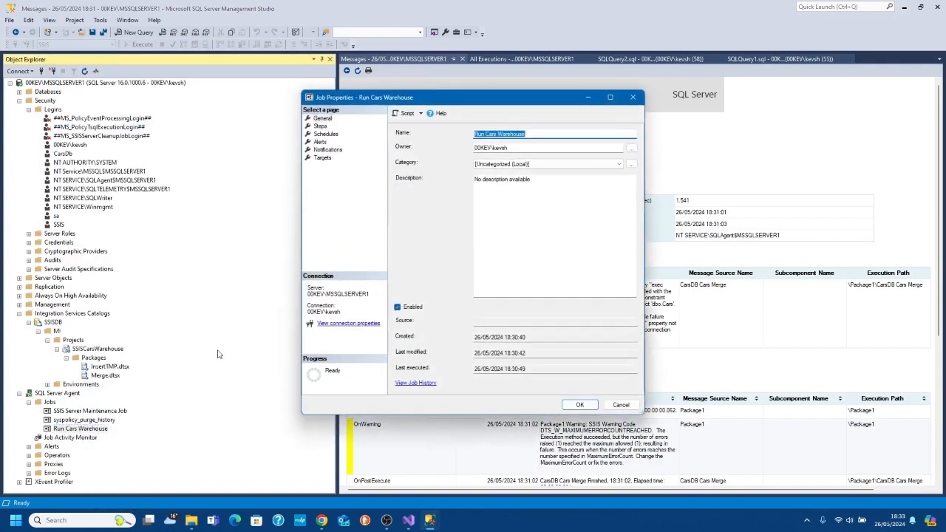
left_click(320, 127)
left_click(447, 166)
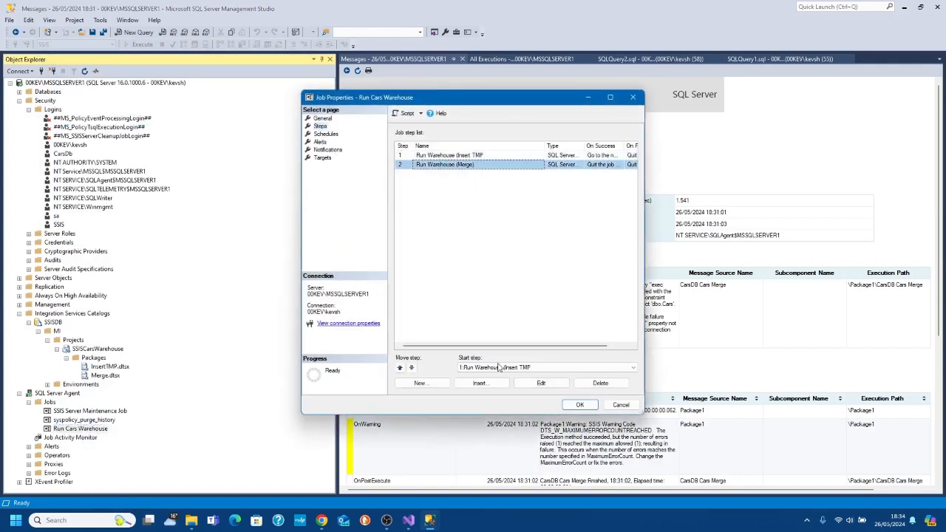
left_click(524, 385)
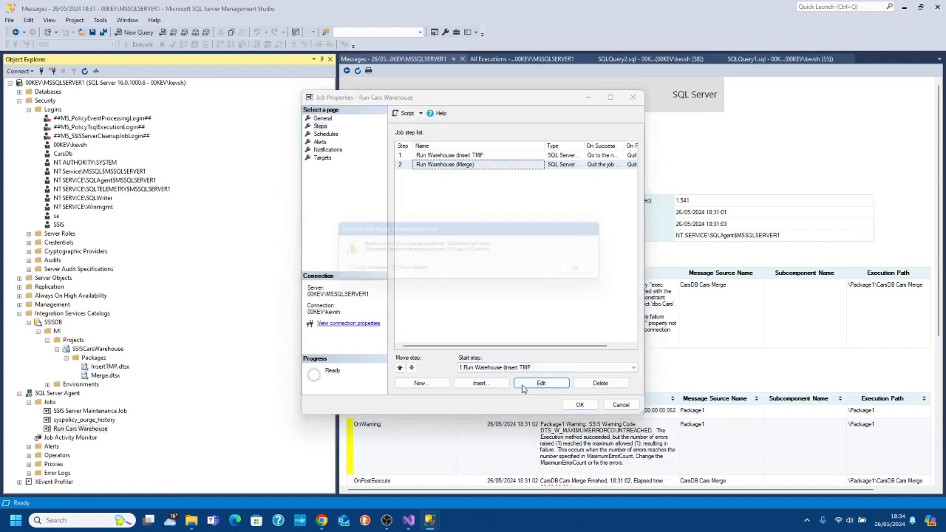
left_click(593, 278)
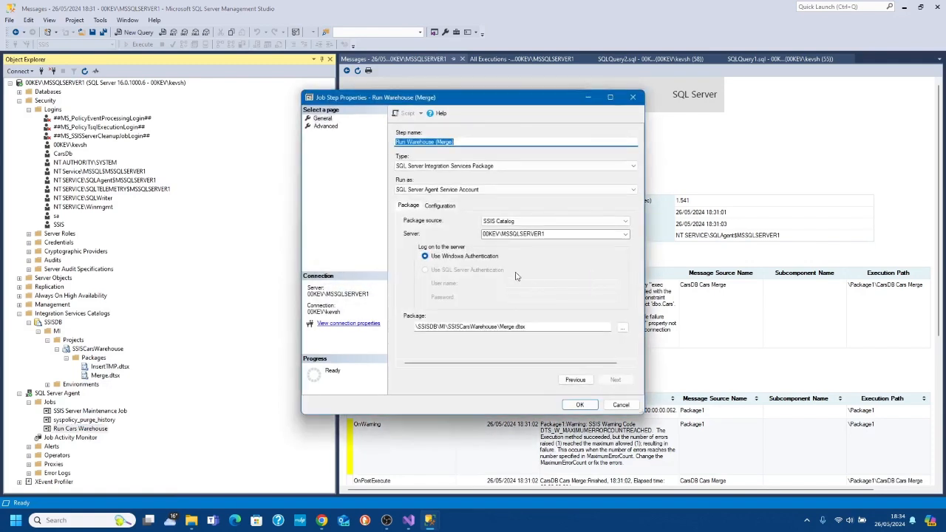
left_click(447, 207)
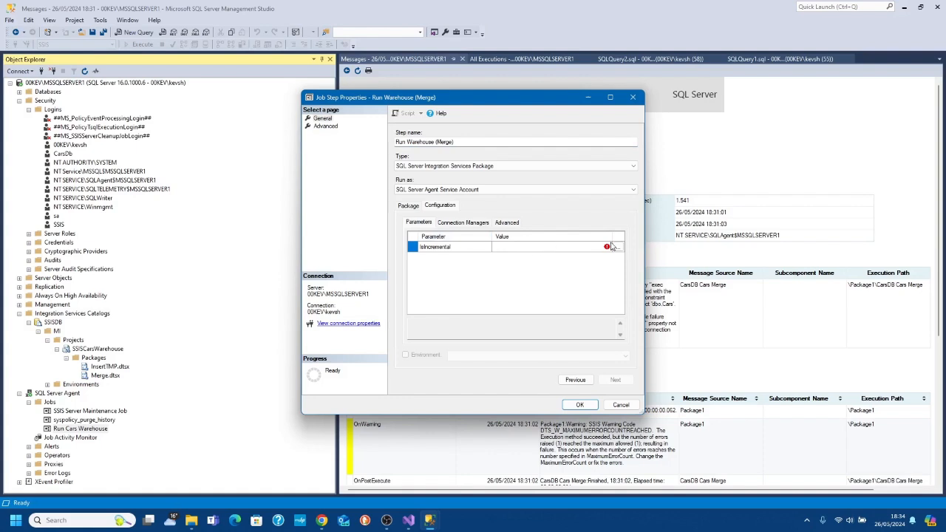
left_click(618, 246)
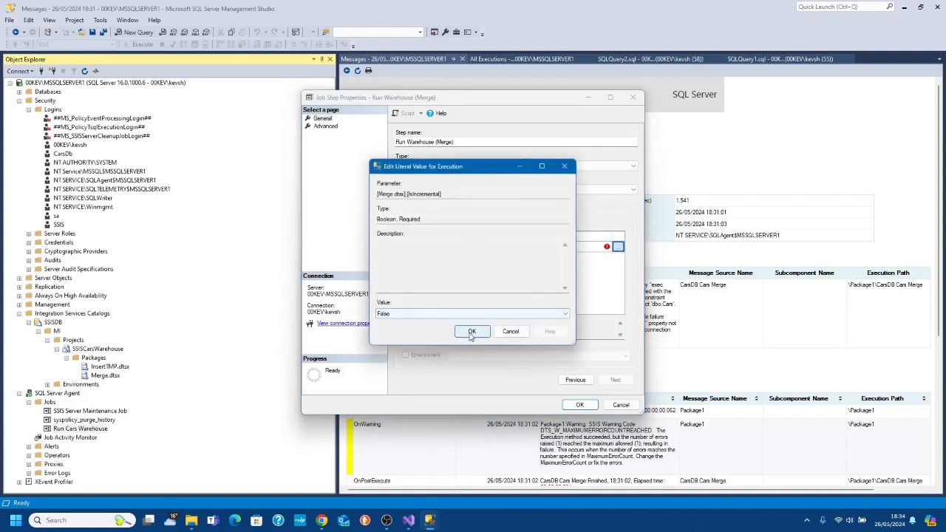
left_click(472, 332)
left_click(568, 405)
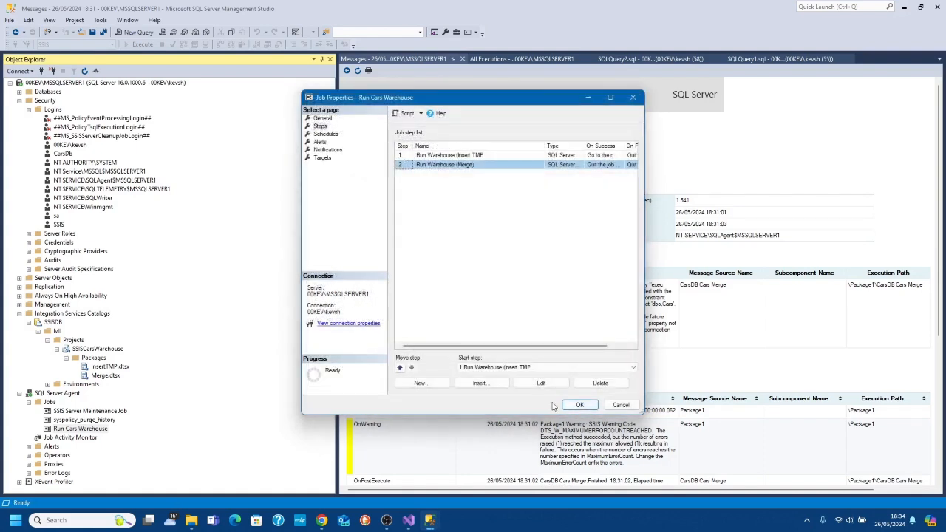
left_click(575, 406)
Step: Run the Run Cars Warehouse job from its first step, Insert TMP, and dismiss the progress dialog
right_click(65, 430)
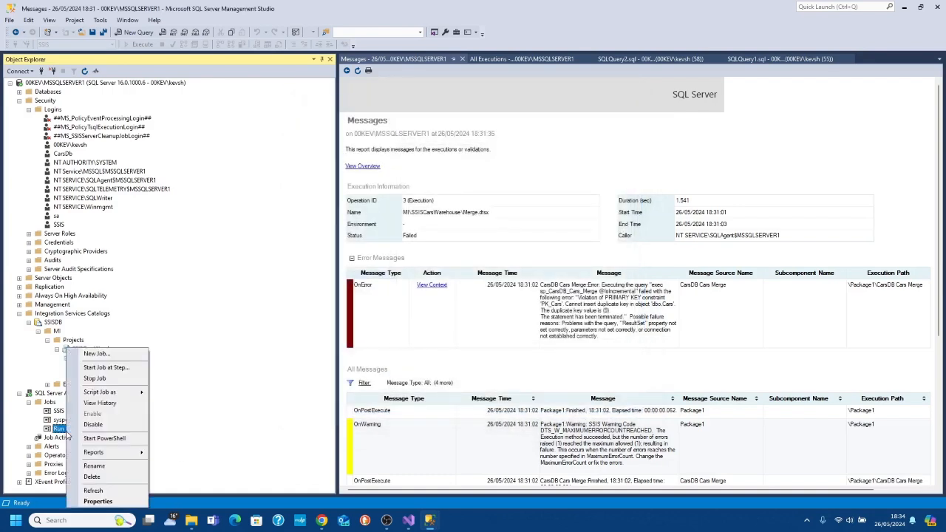
left_click(106, 367)
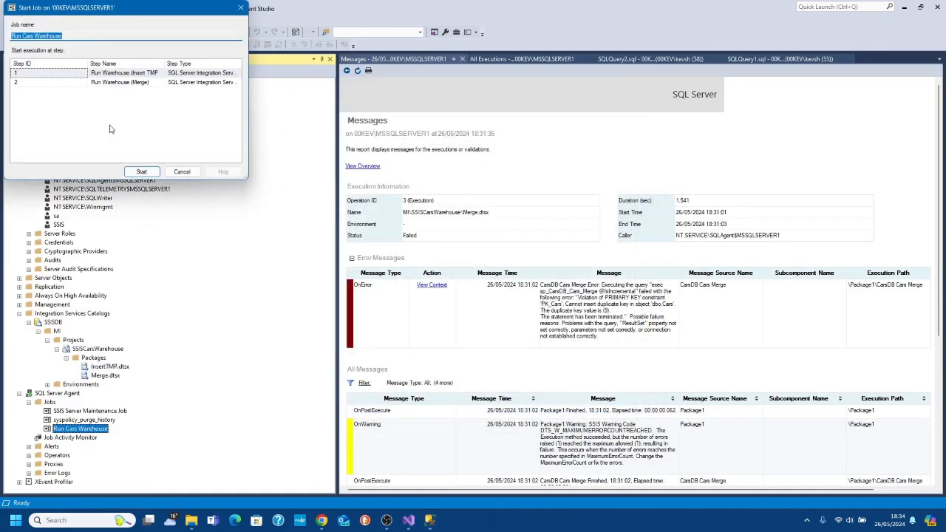
left_click(138, 172)
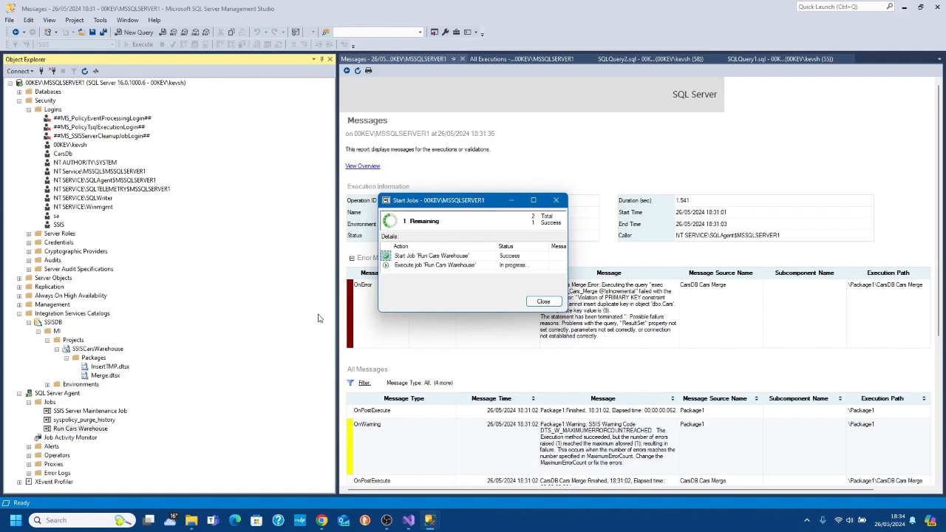
left_click(546, 302)
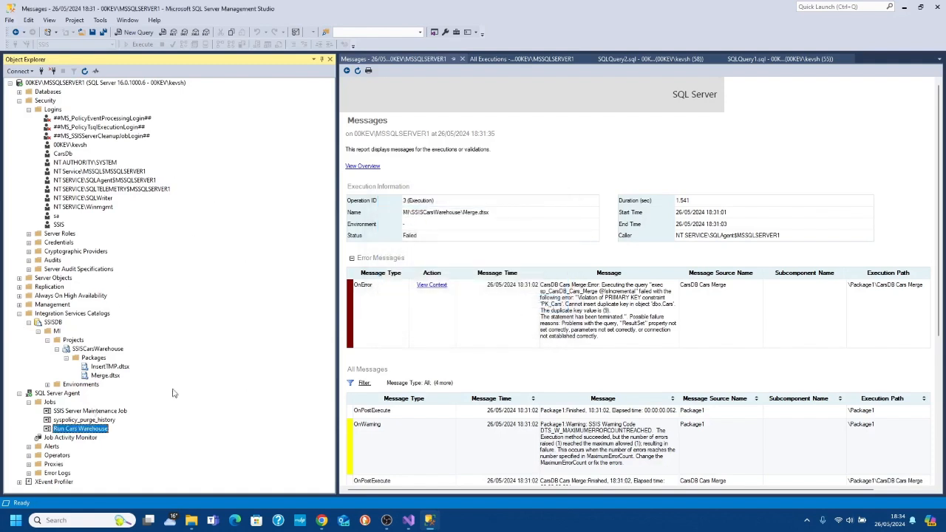
Step: Run the Run Cars Warehouse job a second time, starting at step 1, and dismiss its progress dialog when it ends
right_click(87, 430)
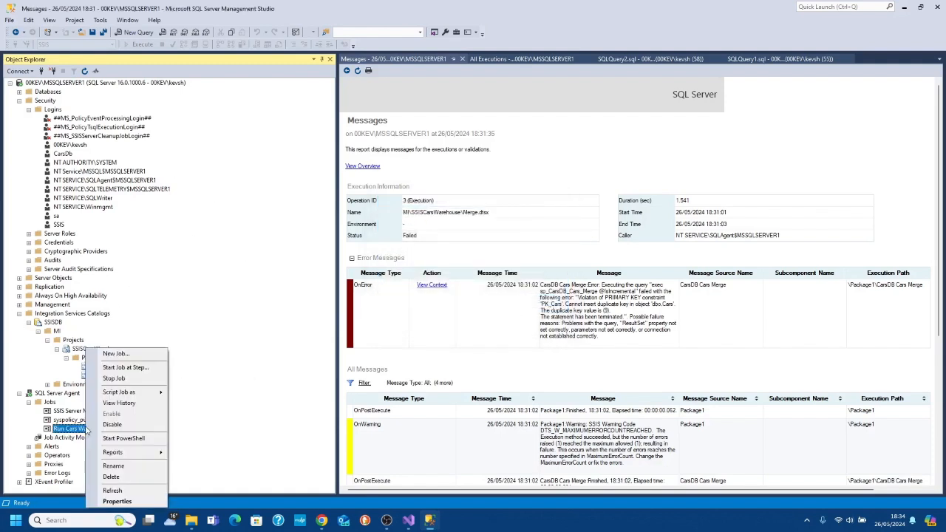
left_click(129, 370)
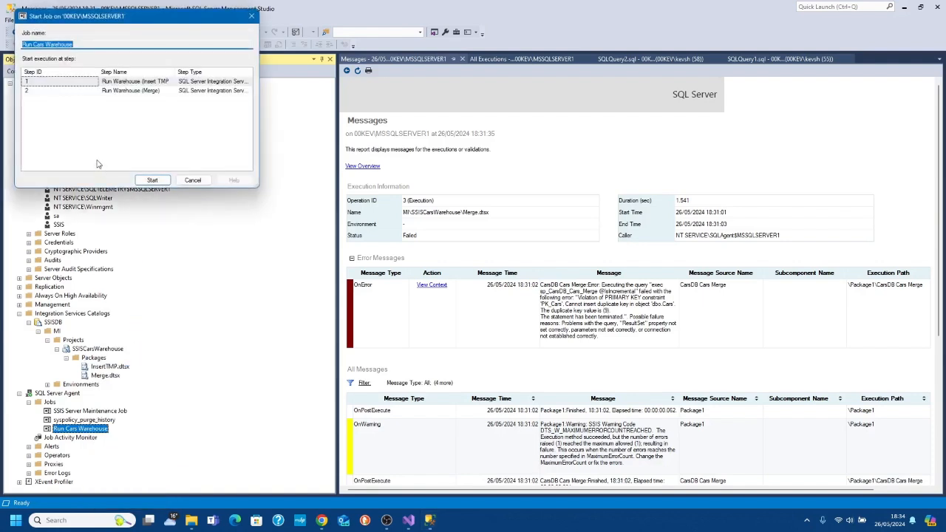
left_click(132, 83)
left_click(153, 180)
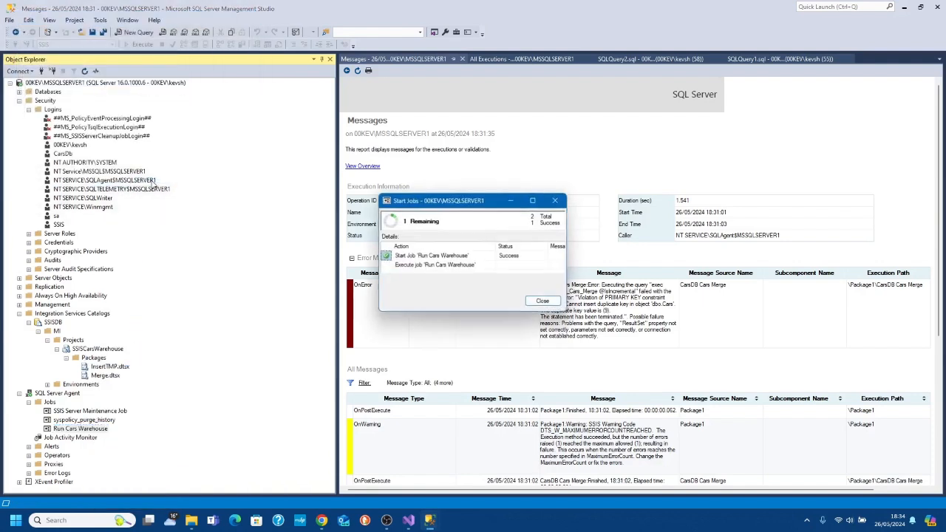
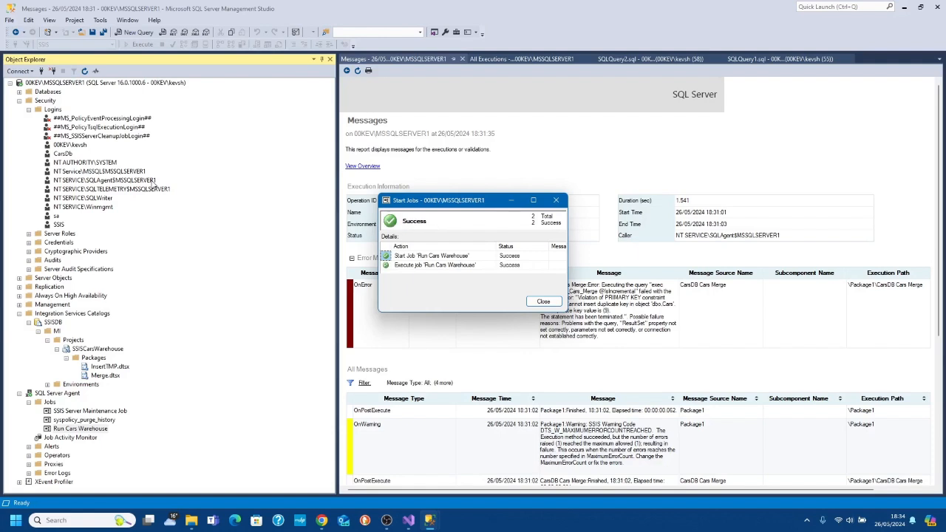
left_click(544, 302)
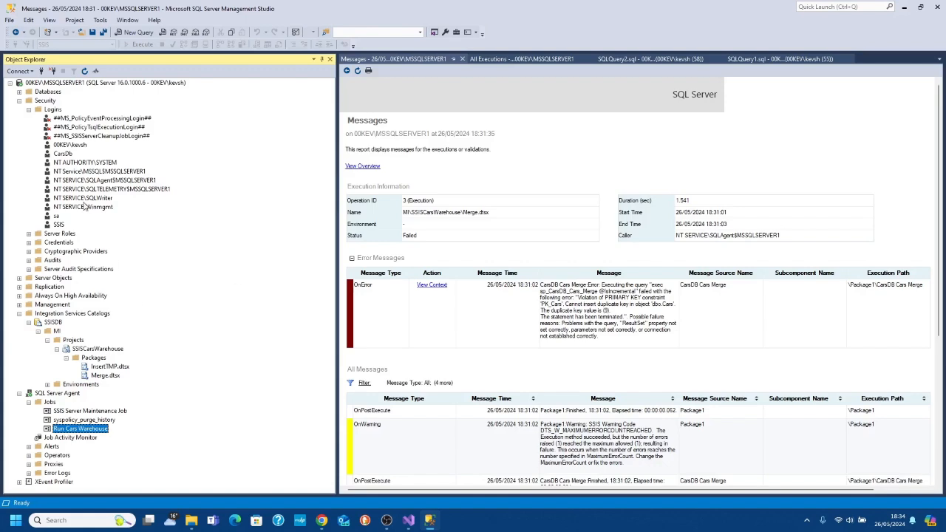
Step: Switch to Visual Studio and examine the Truncate Warehouse Tables task's settings in the InsertTMP.dtsx control flow without changing them
left_click(409, 520)
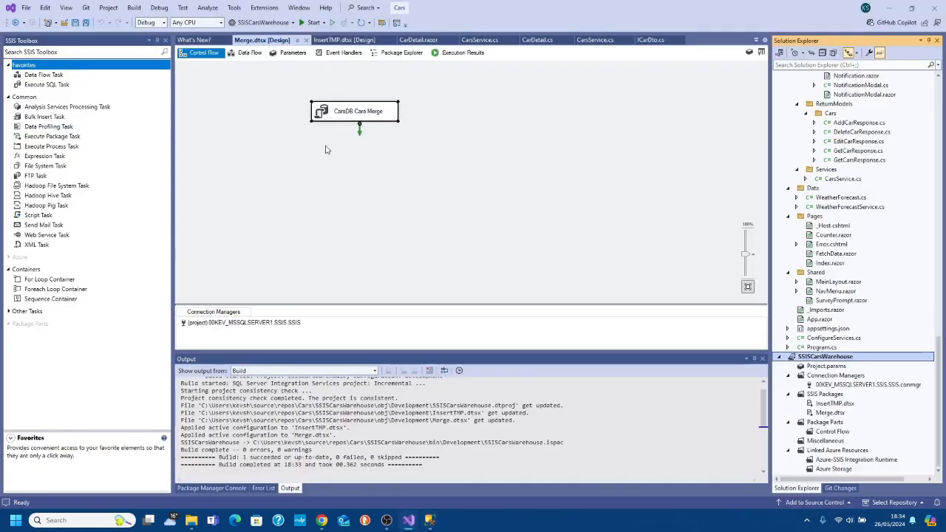
left_click(345, 41)
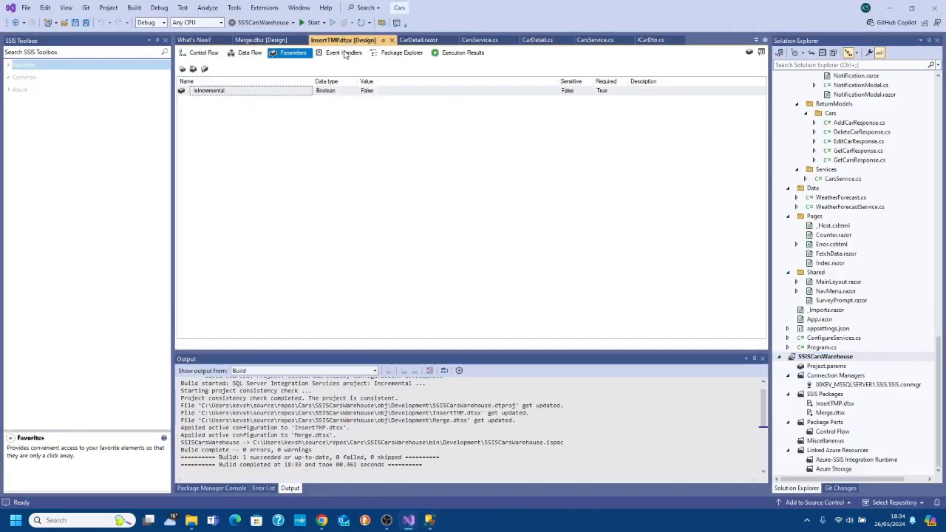
left_click(204, 53)
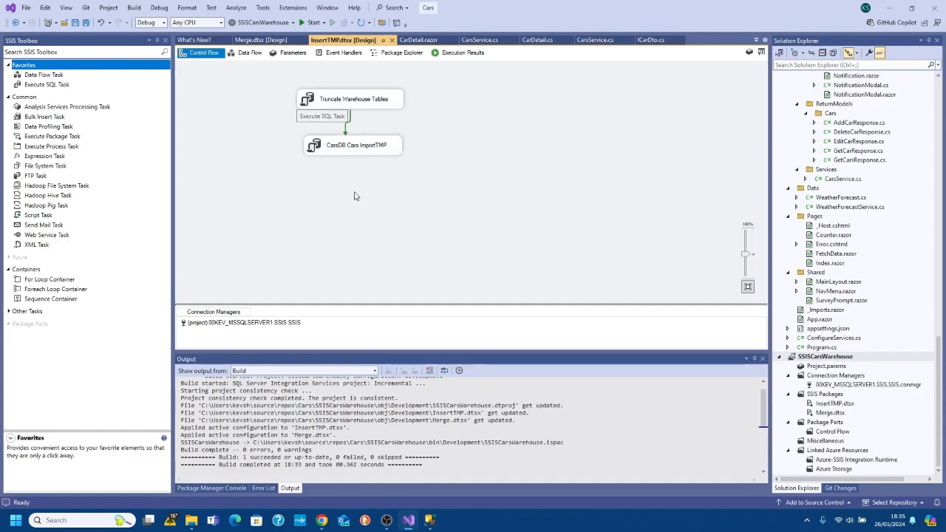
left_click(311, 102)
double_click(310, 102)
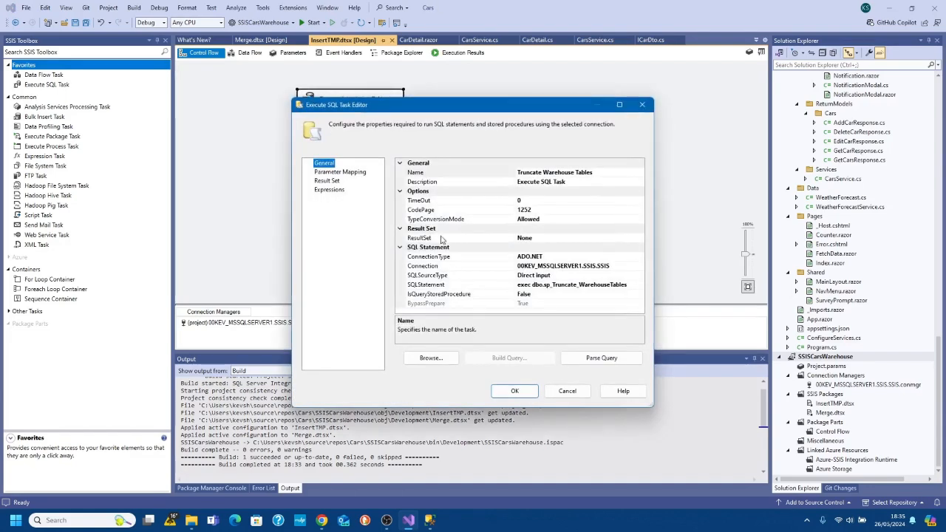
left_click(567, 391)
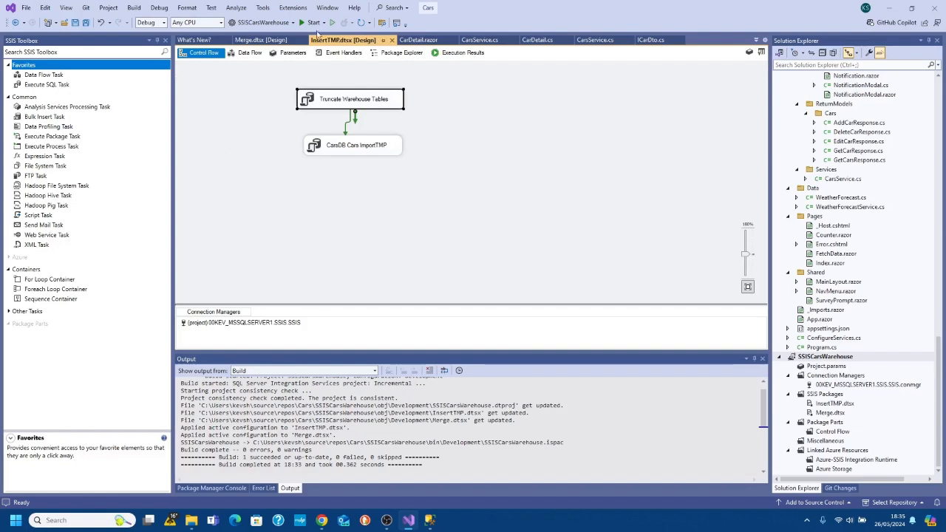
Step: Add a Data Flow Task below the CarsDB Cars ImportTMP task in the InsertTMP.dtsx control flow
left_click(429, 521)
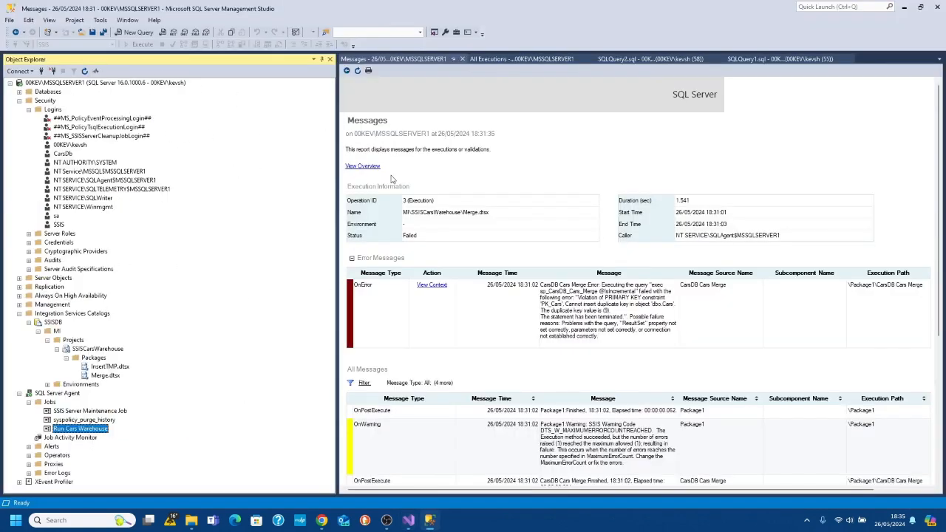
left_click(408, 520)
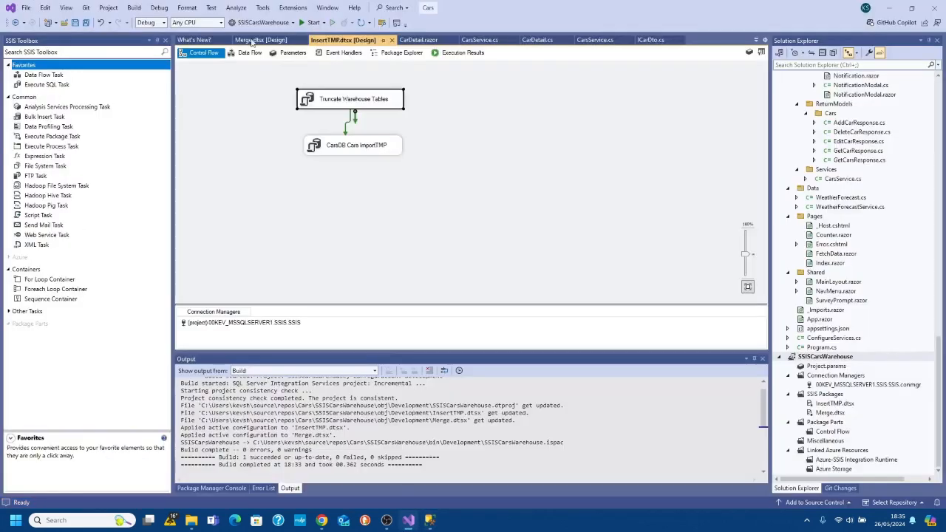
left_click_drag(42, 77, 339, 186)
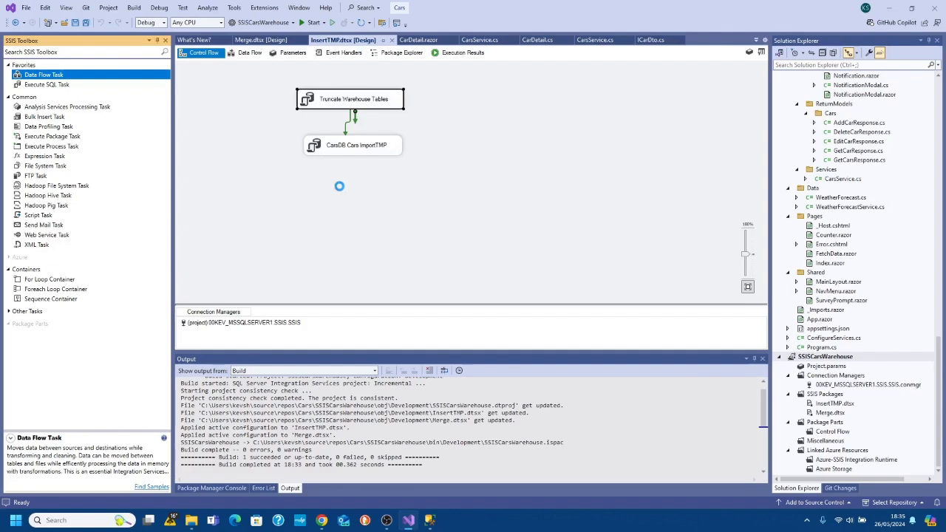
Step: Open the new Data Flow Task to view its available components, return to the control flow and delete the task
double_click(345, 205)
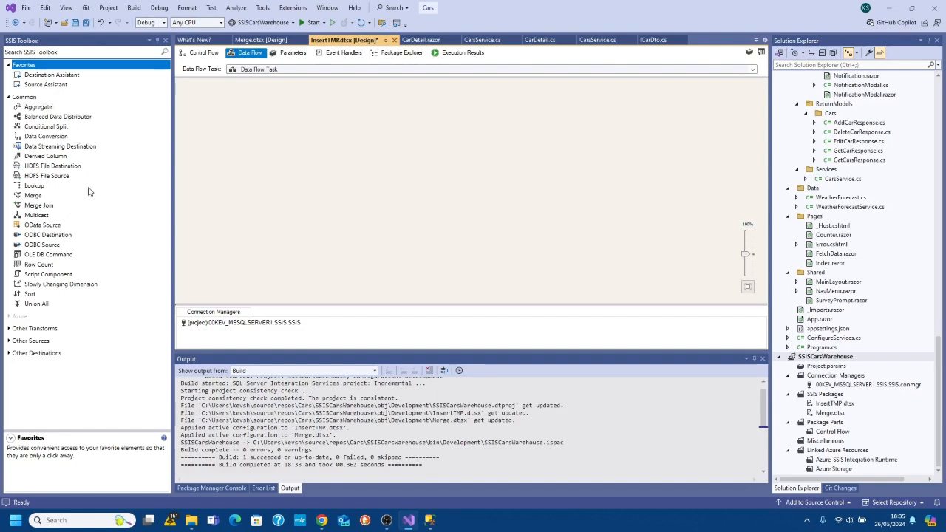
left_click(208, 53)
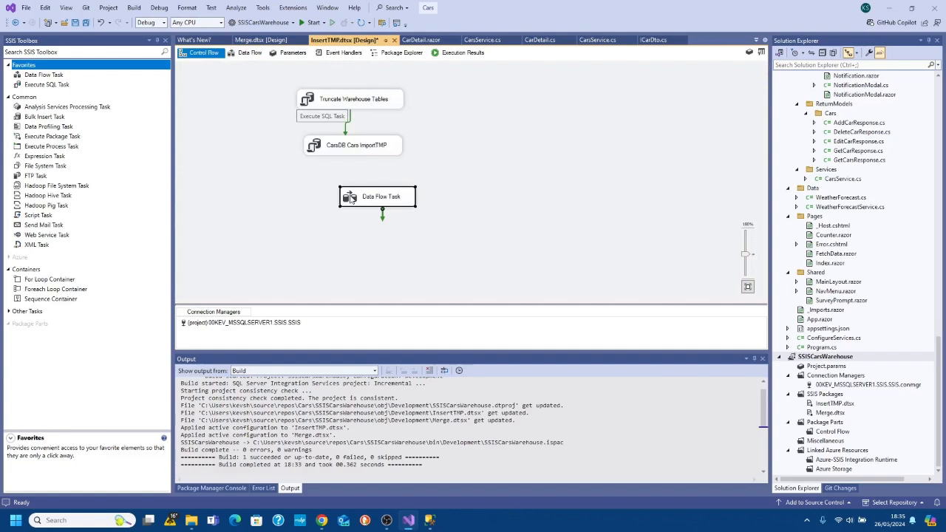
key("Delete")
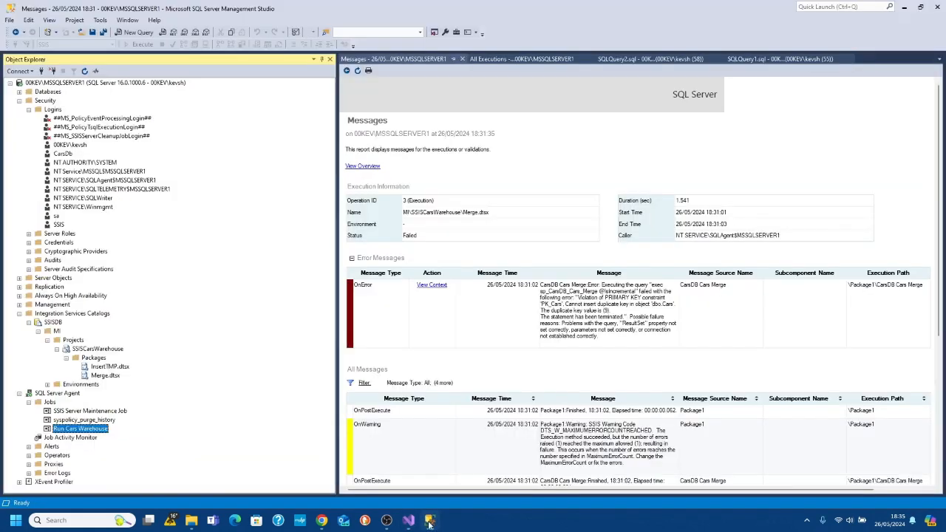
Step: Switch to SQL Server Management Studio and examine the SSIS database's tables and stored procedures alongside the InsertTMP.dtsx control flow in Visual Studio
left_click(430, 520)
left_click(20, 92)
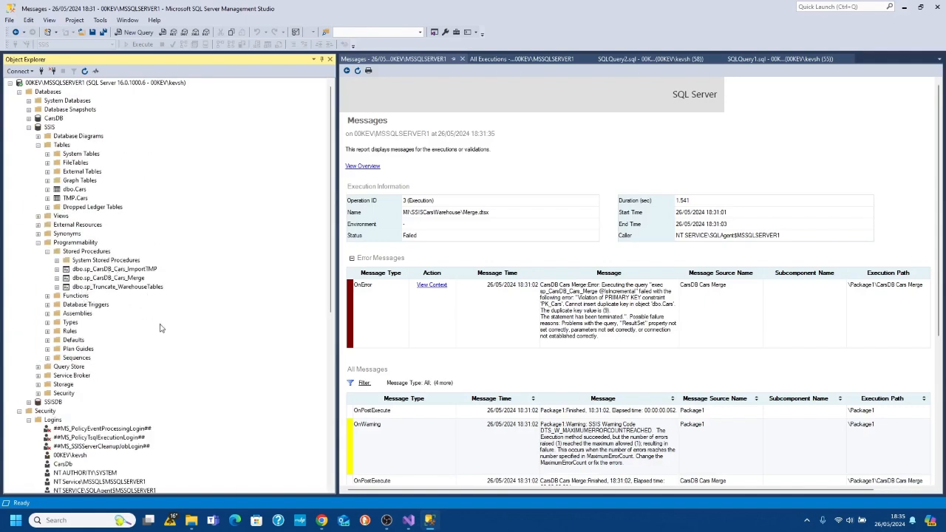
left_click(409, 521)
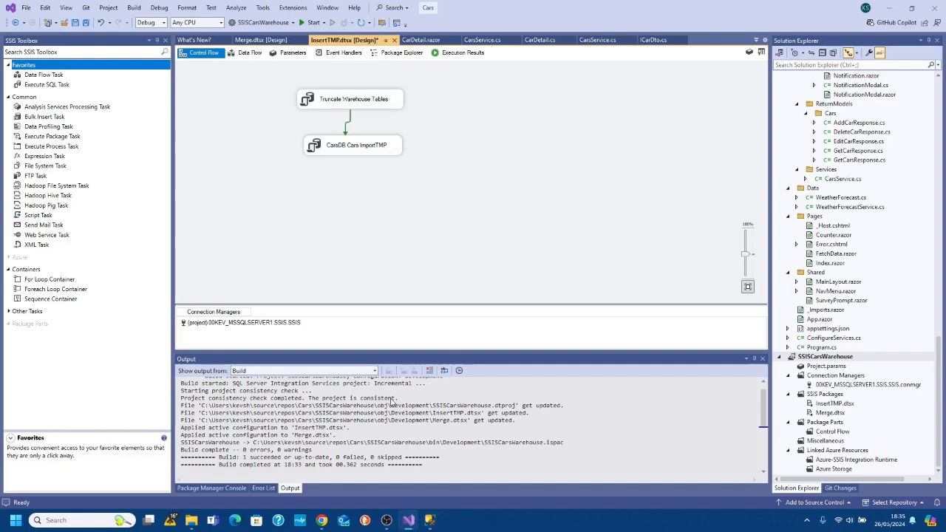
left_click(411, 520)
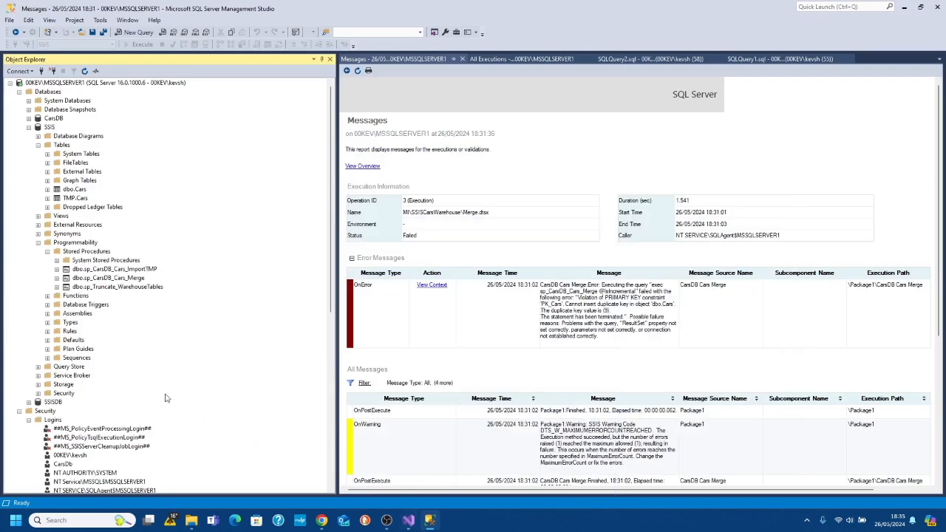